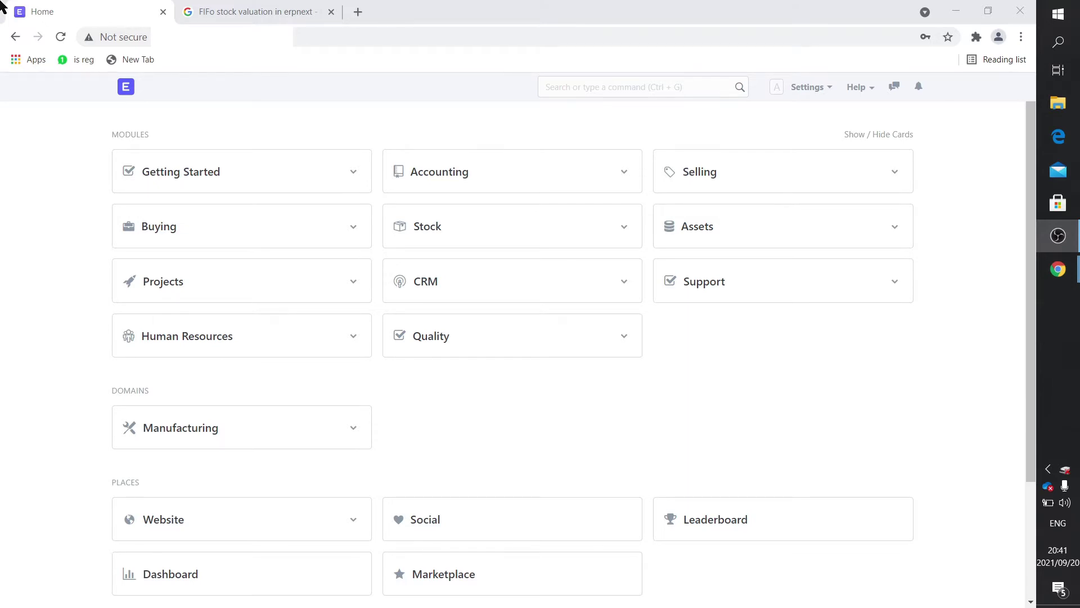
Open the default bill of materials BOM-SKU00001-003 from the Manufacturing module and examine its operations and materials
left_click(429, 231)
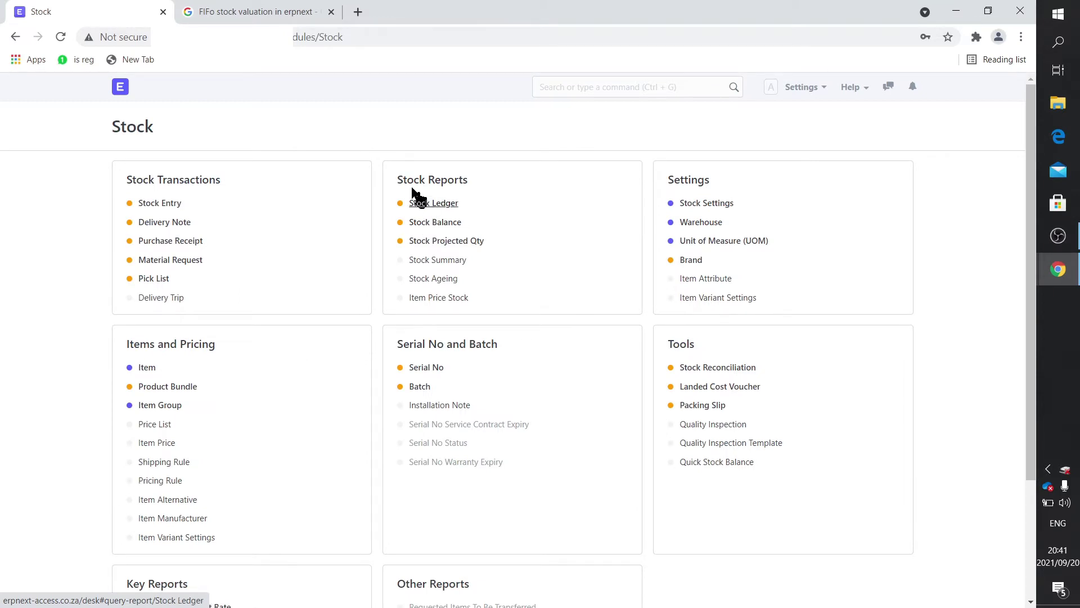
left_click(123, 91)
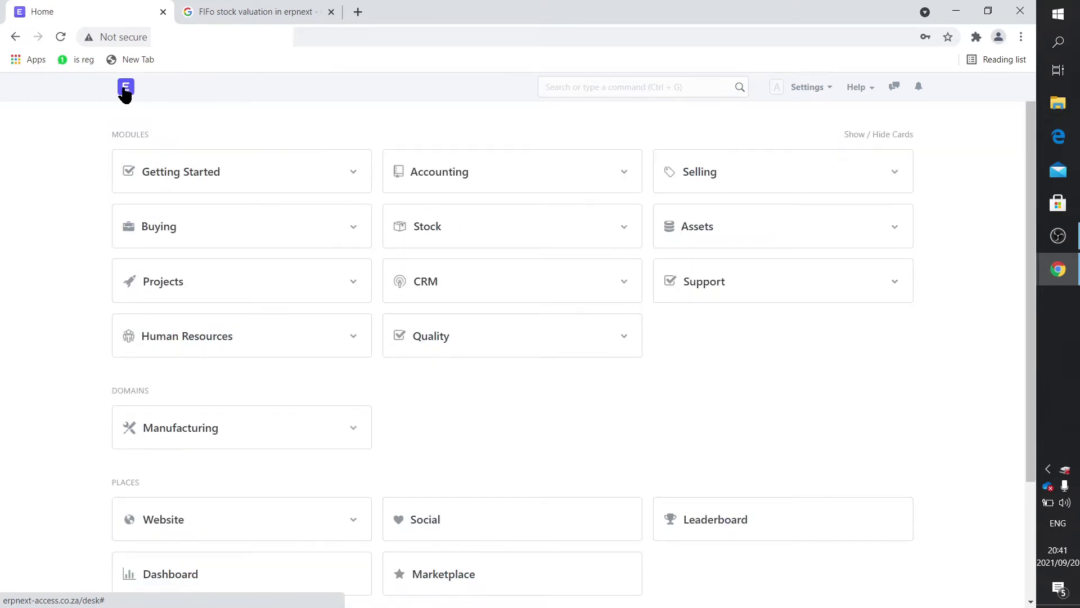
left_click(191, 427)
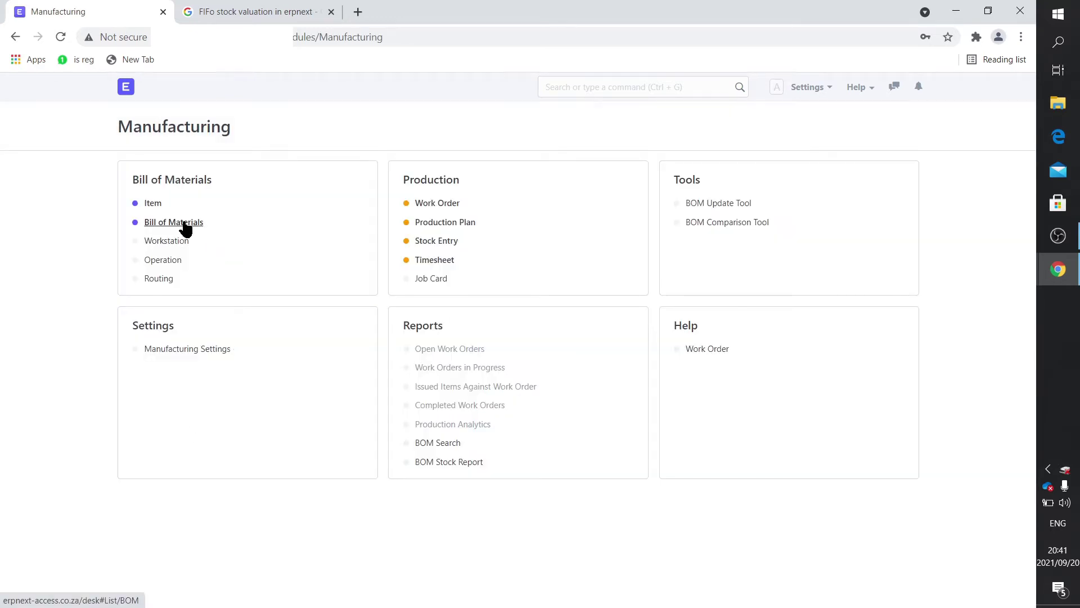
left_click(184, 223)
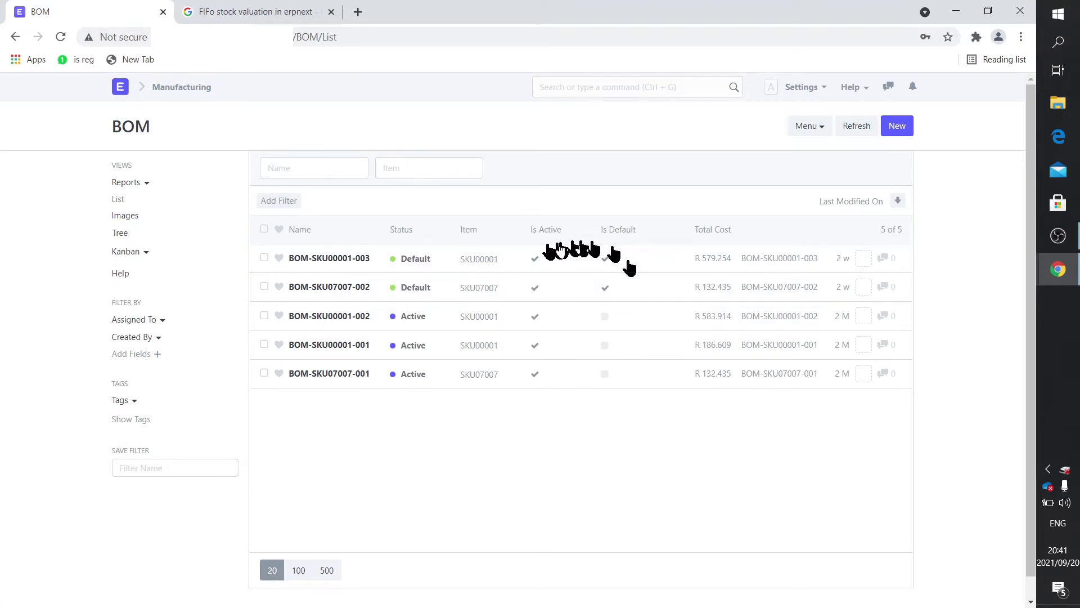
left_click(326, 262)
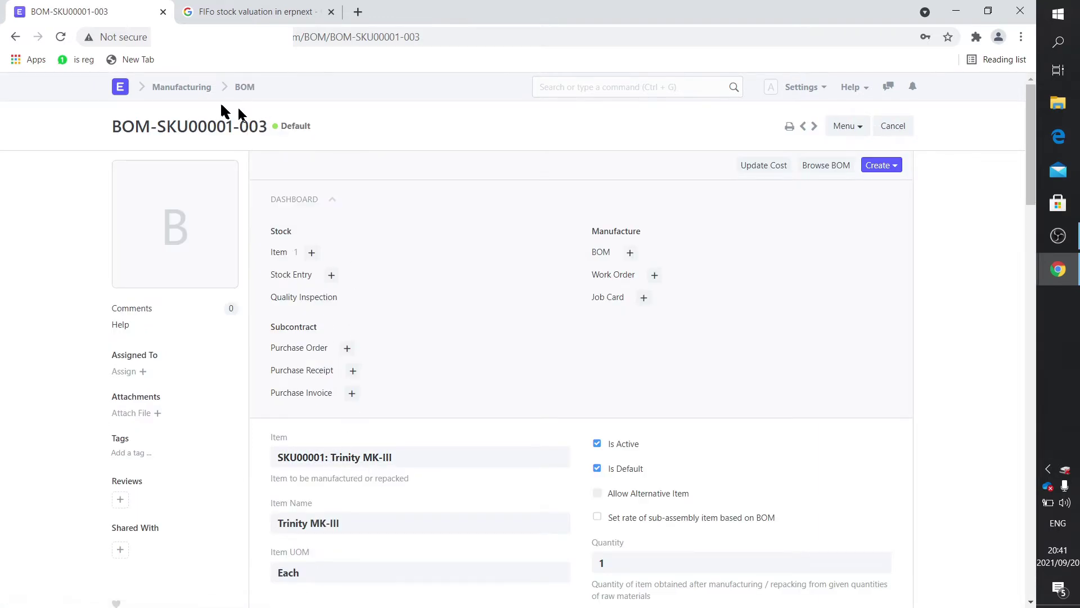
left_click(242, 89)
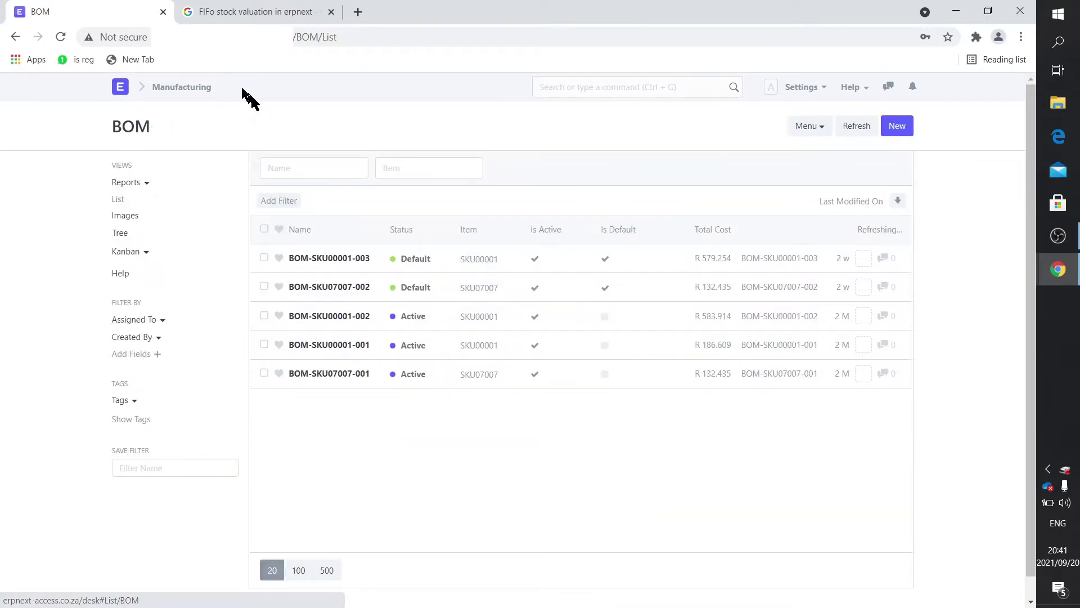
left_click(353, 259)
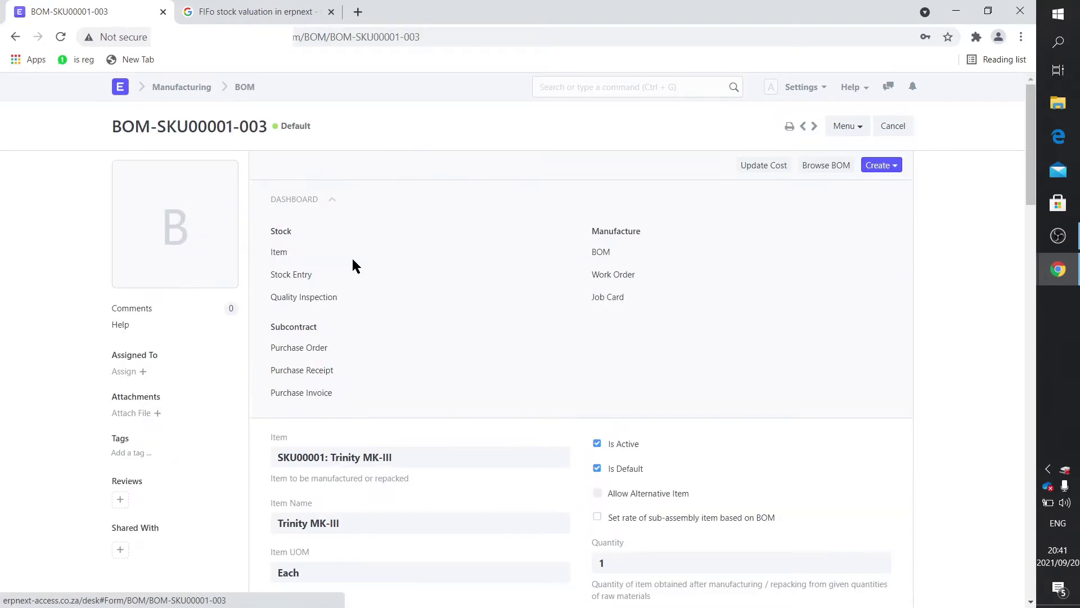
scroll(395, 356, "down", 14)
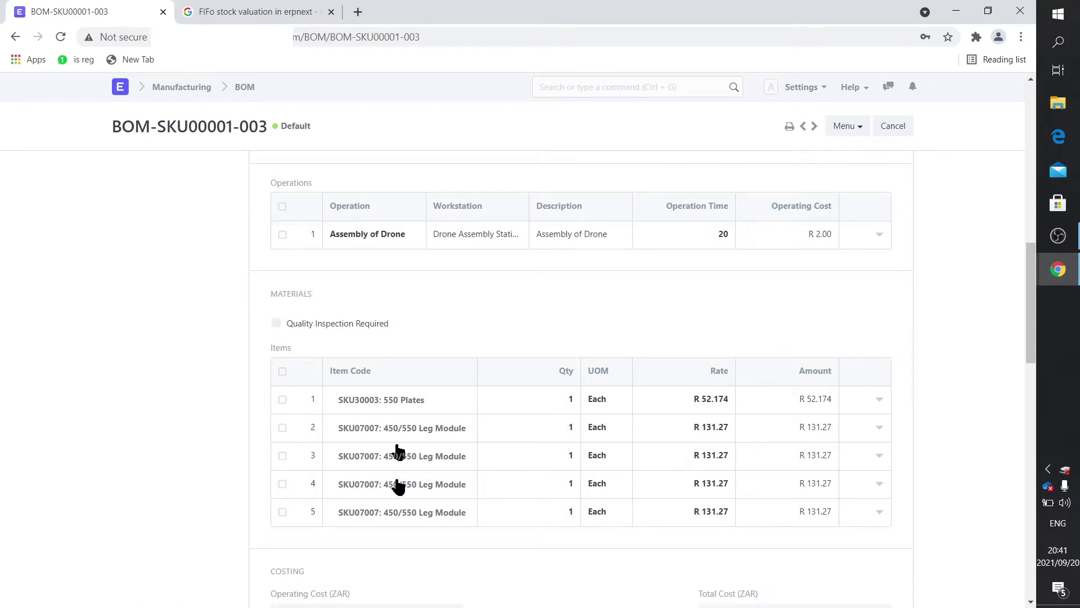
Open the bill of materials BOM-SKU07007-002 for the 450/550 Leg Module and examine its operations and materials
left_click(244, 89)
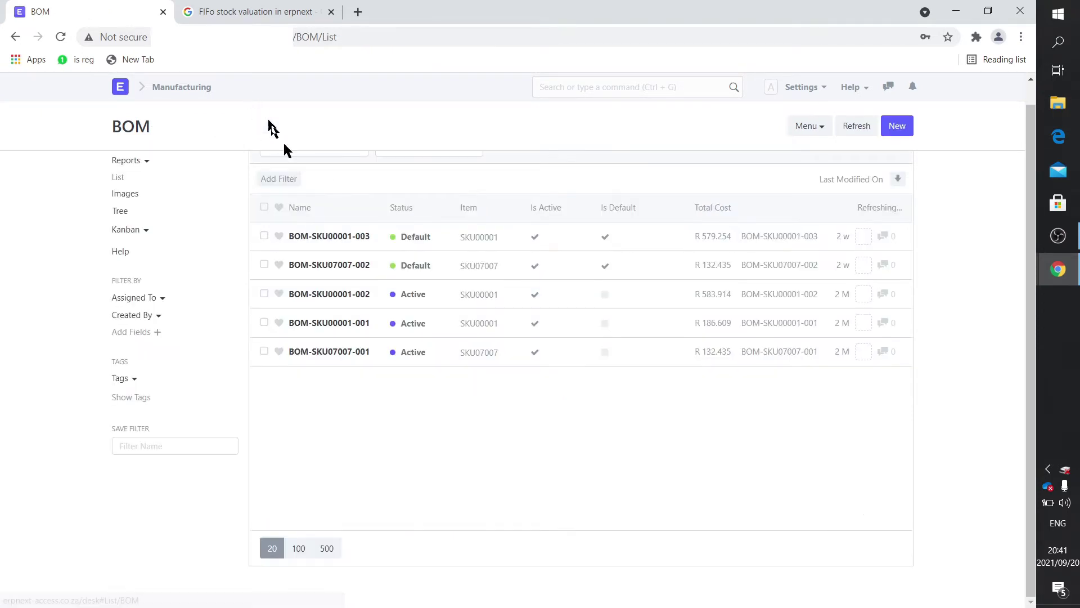
left_click(340, 265)
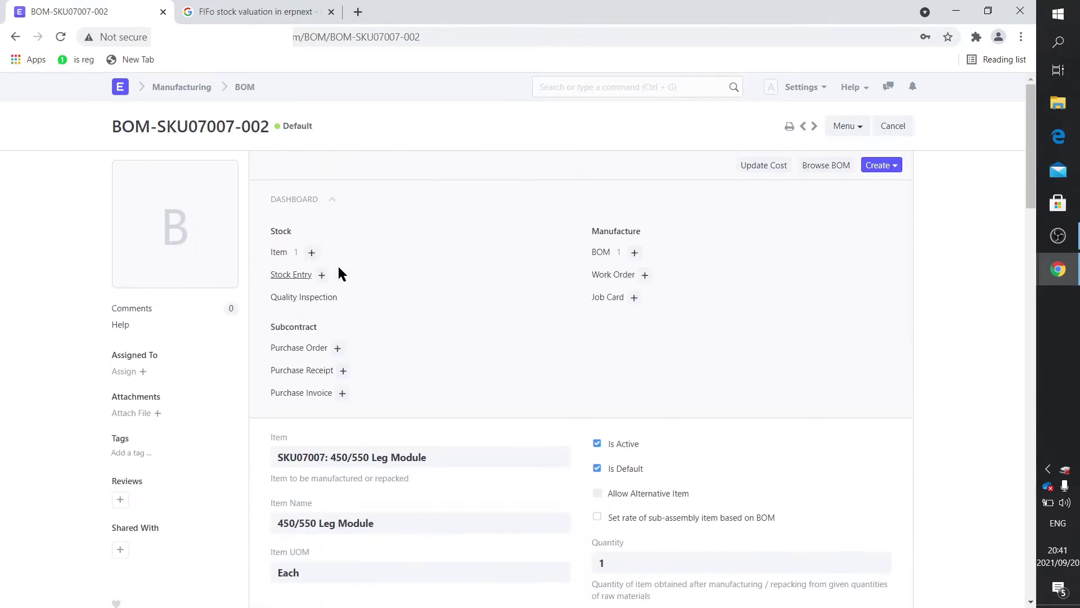
scroll(367, 394, "down", 8)
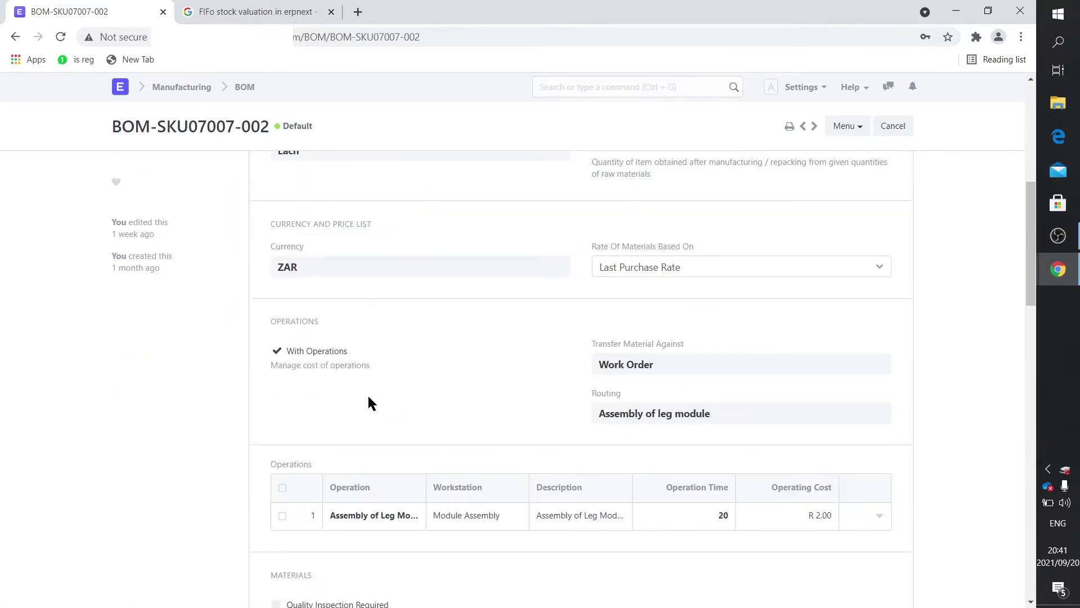
scroll(370, 403, "down", 3)
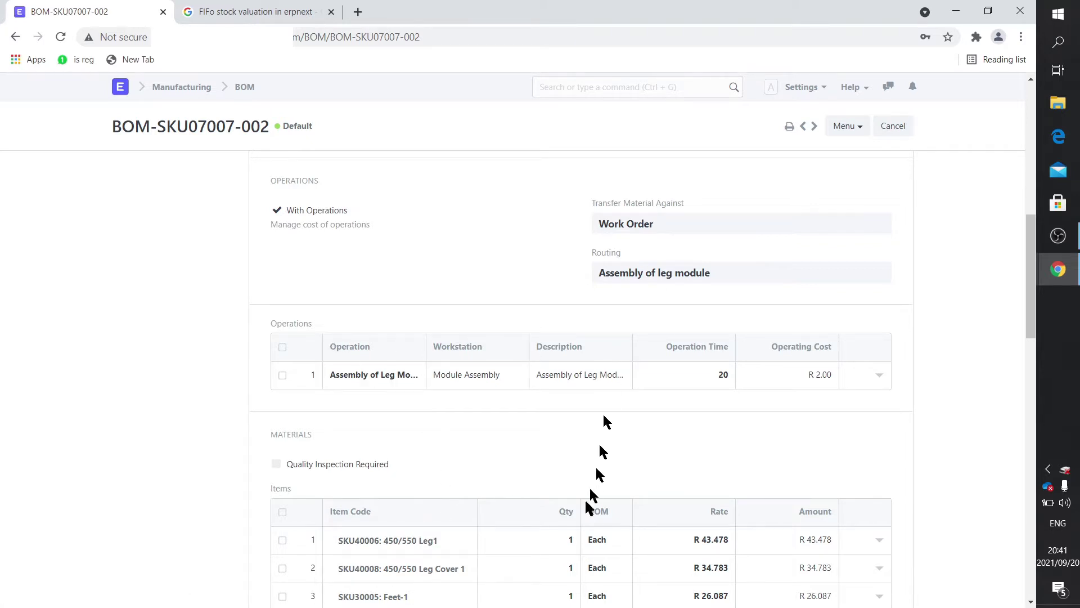
scroll(599, 442, "down", 3)
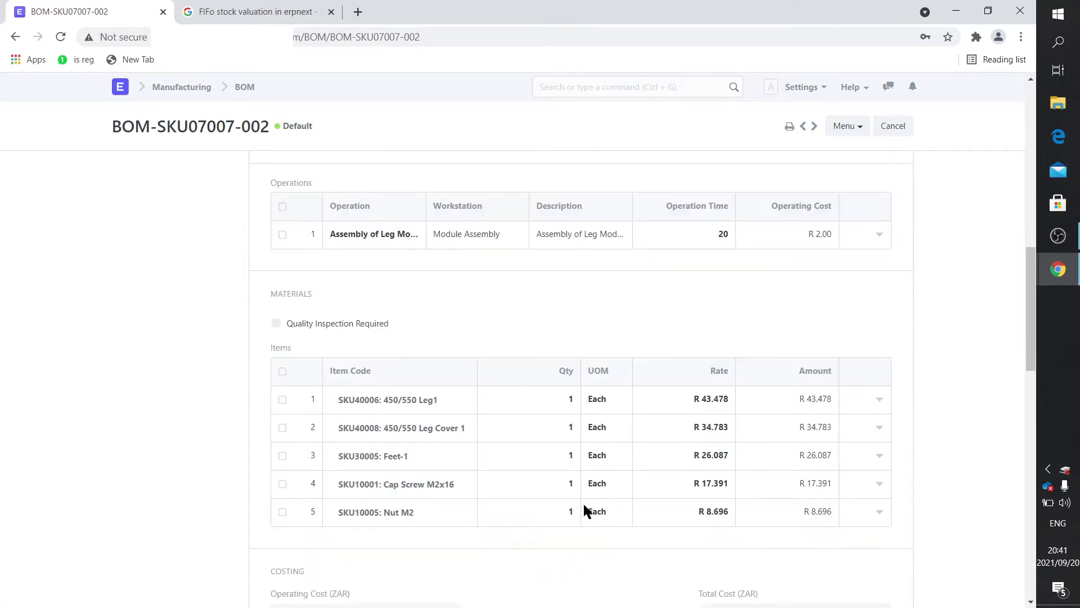
Return to the home page, find the Material Request list by searching "materi", and create a new material request
left_click(183, 88)
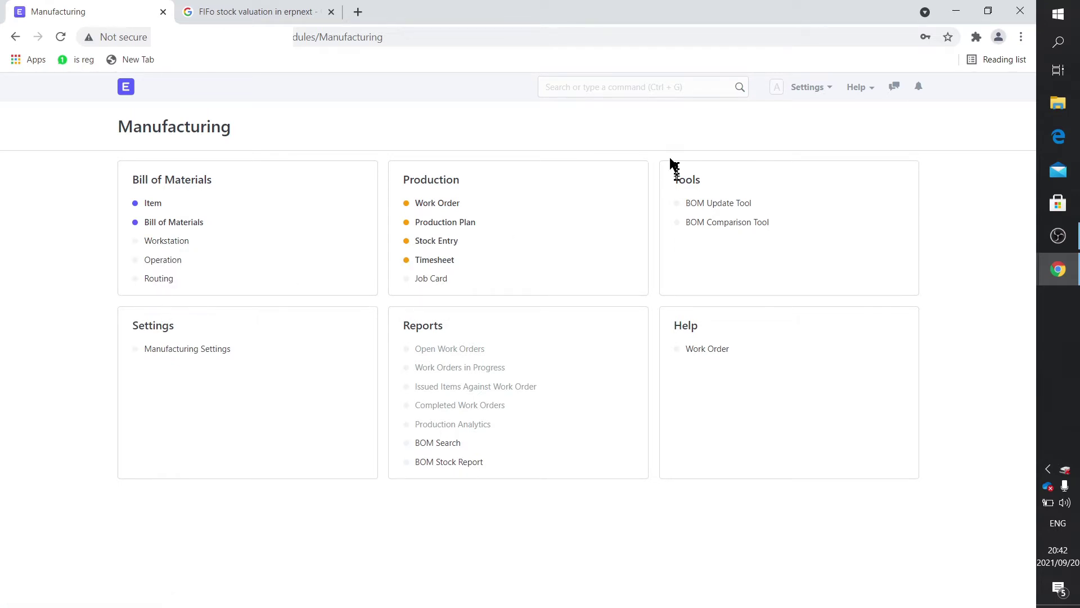
left_click(126, 88)
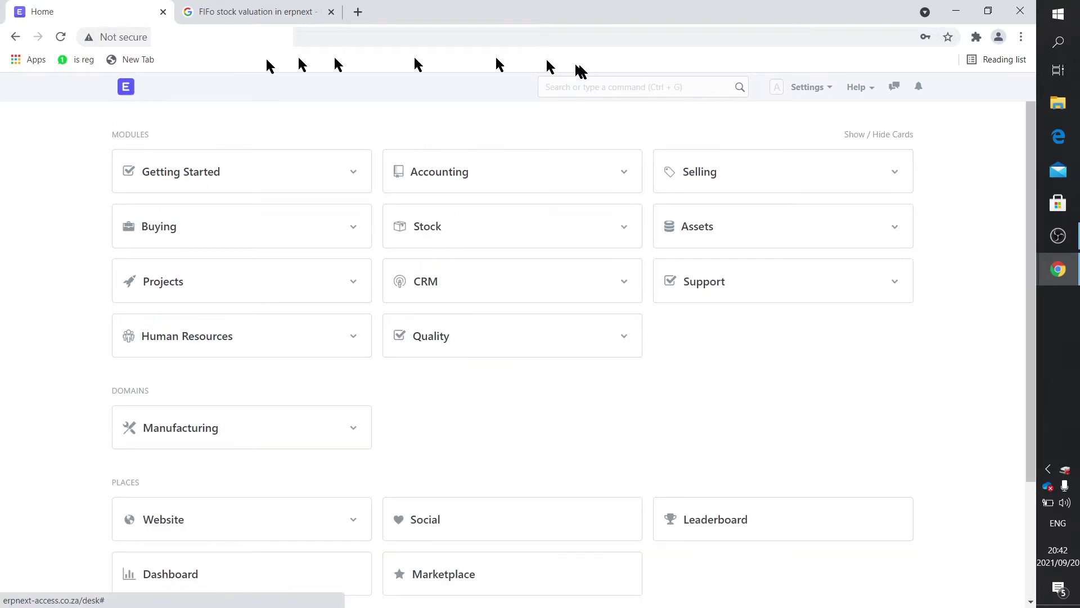
left_click(602, 87)
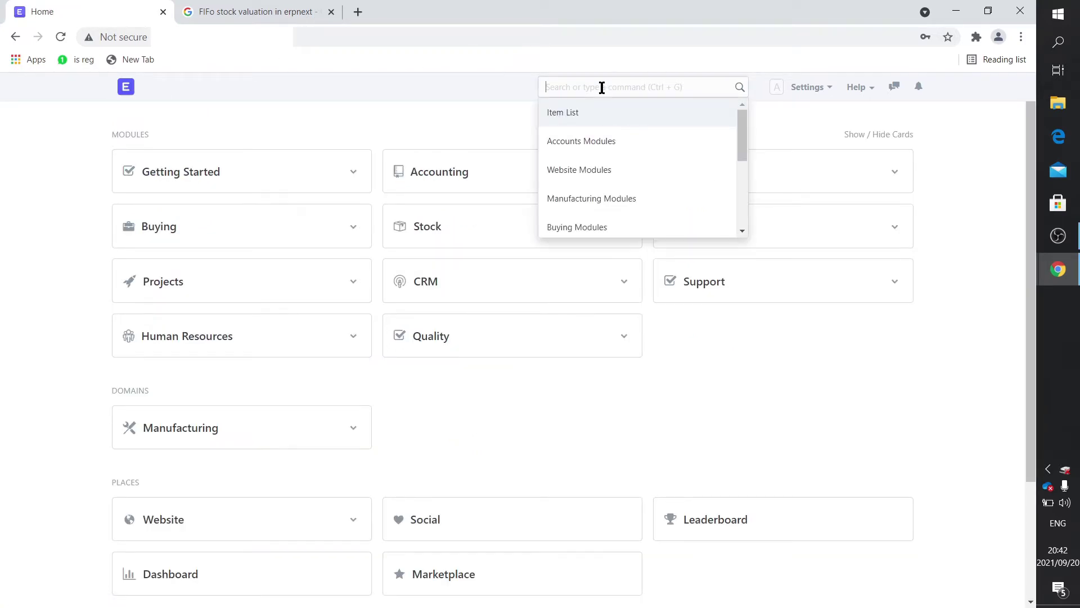
type("materi")
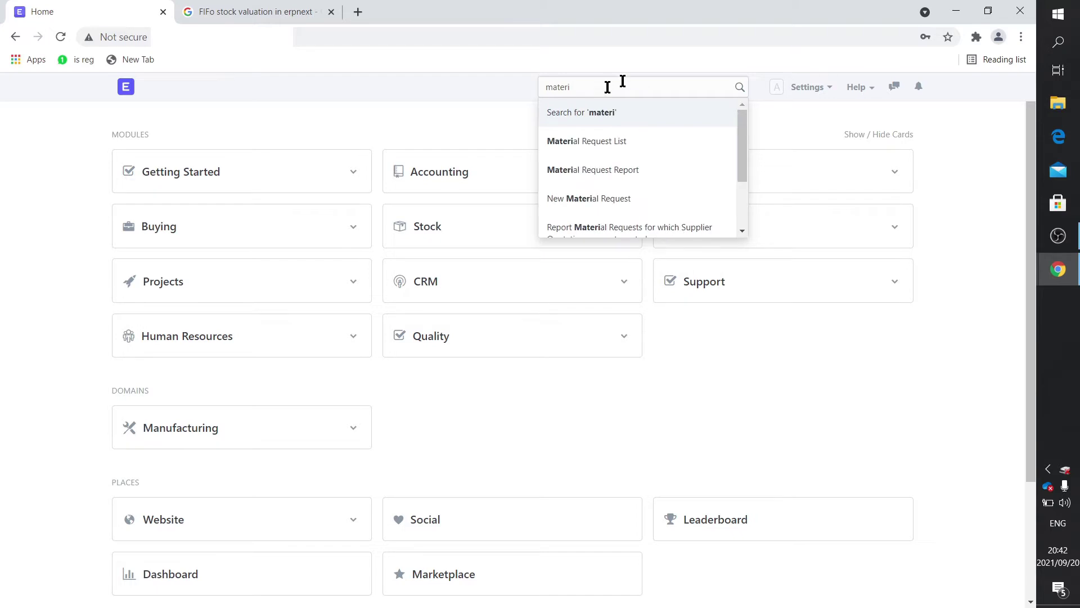
left_click(605, 142)
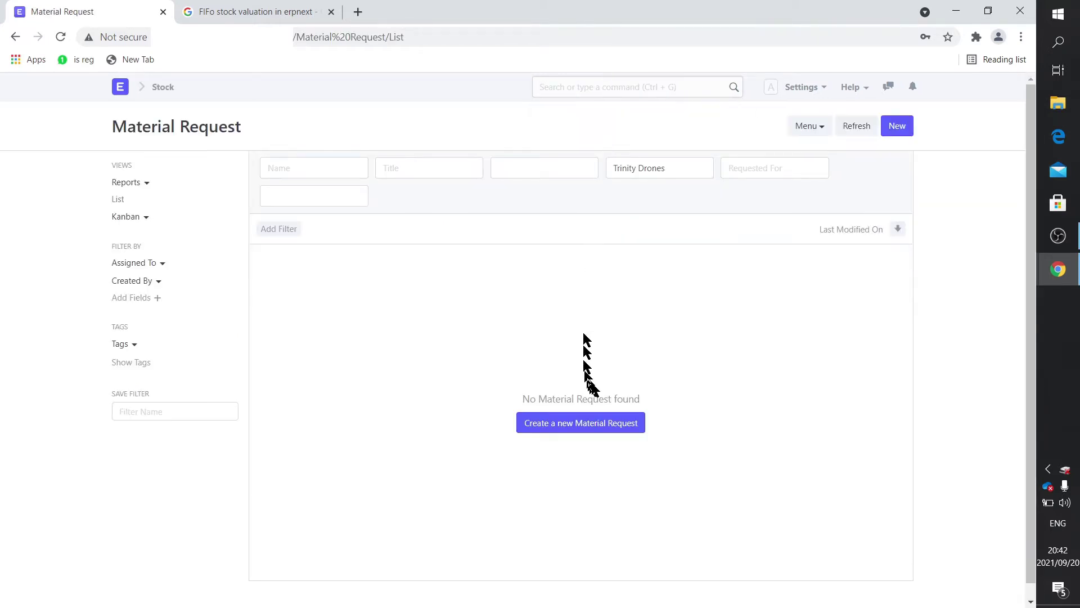
left_click(602, 433)
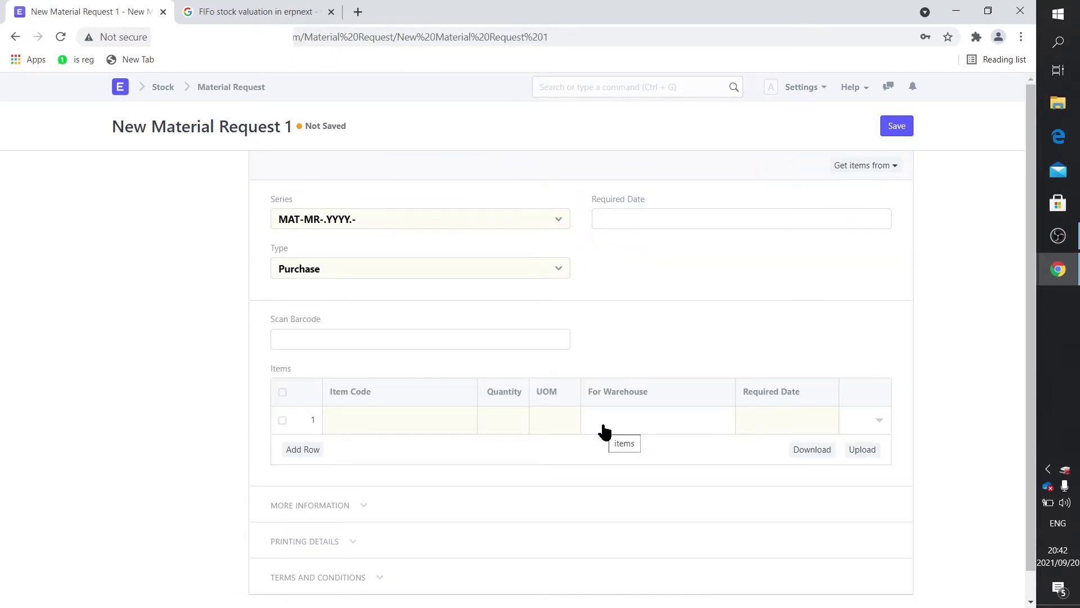
Set the material request's type to Manufacture and its required date to 2021-09-20
left_click(369, 270)
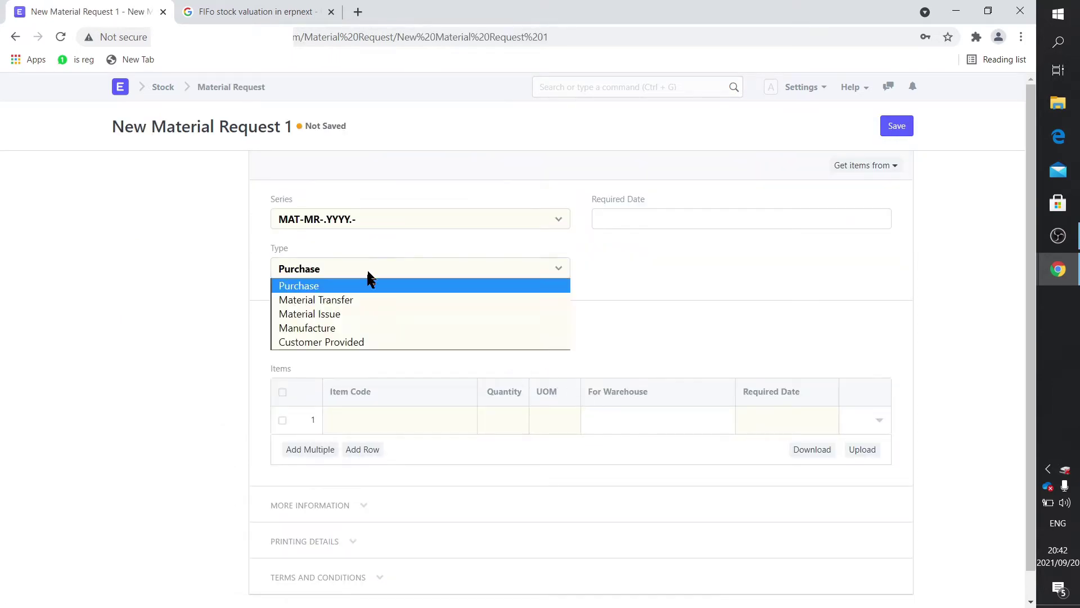
left_click(360, 328)
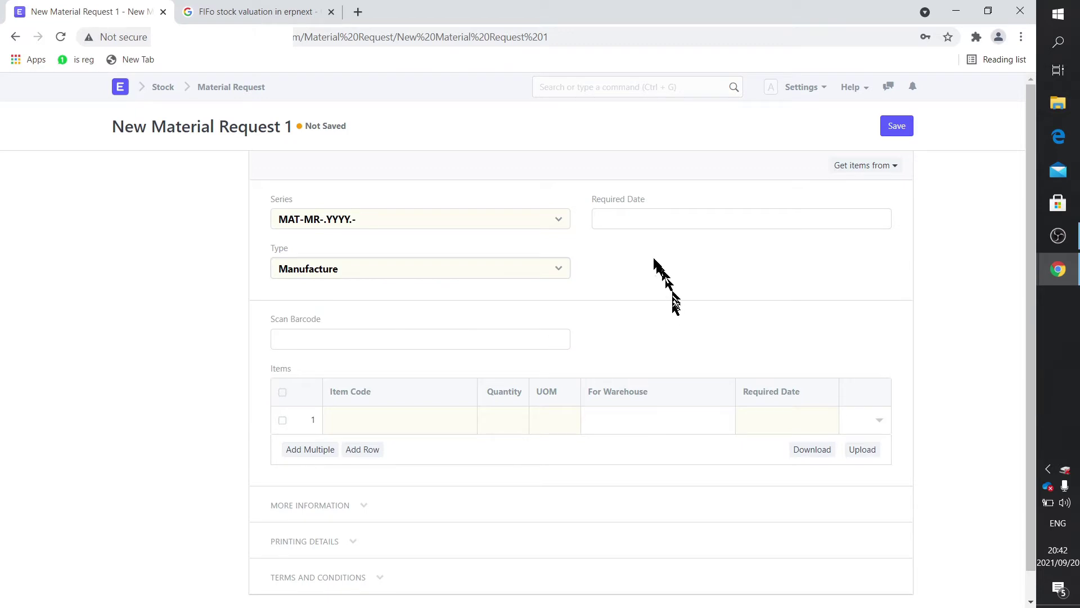
left_click(643, 219)
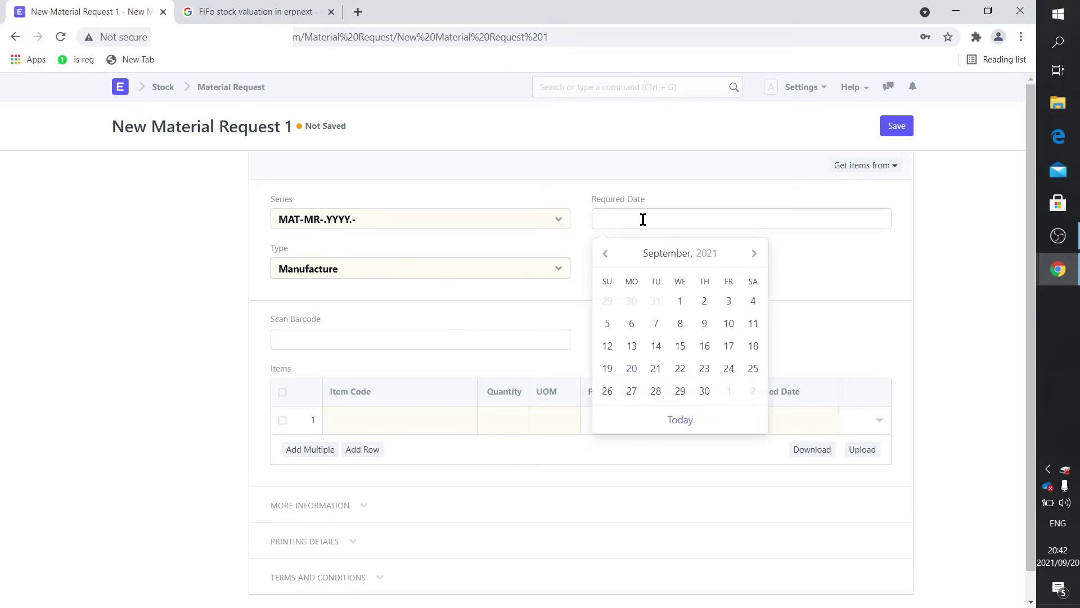
left_click(630, 370)
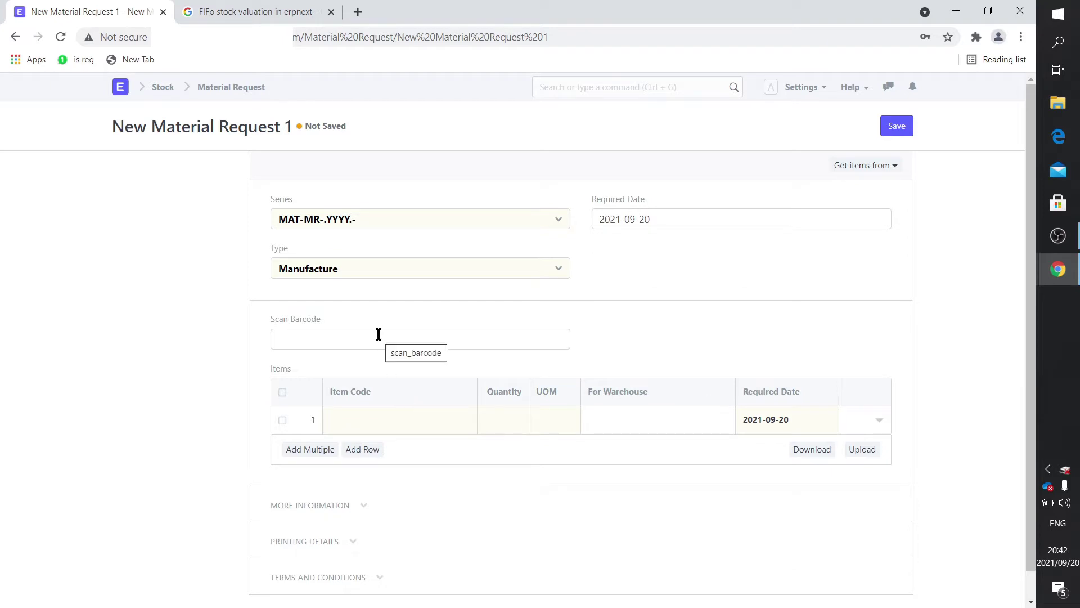
Enter item SKU07007 (450/550 Leg Module) in the first items row with a quantity of 4
left_click(371, 421)
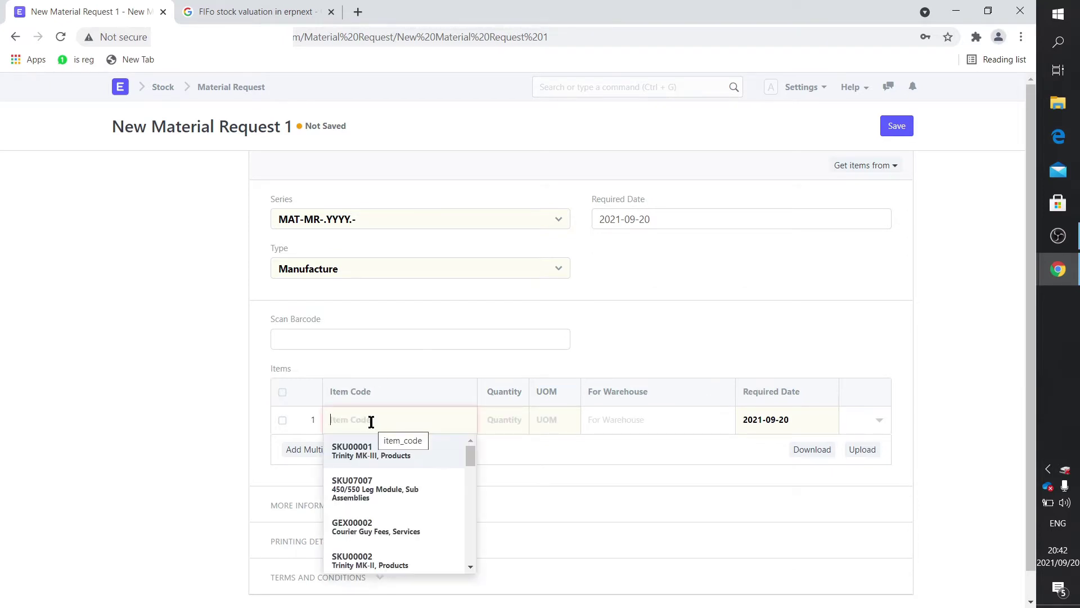
type("leg")
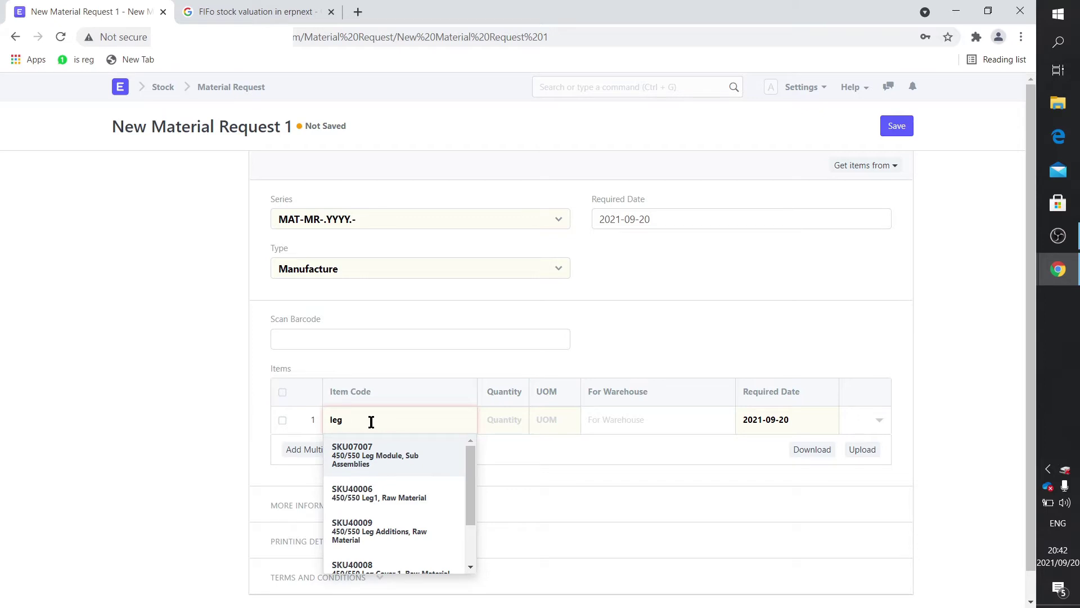
left_click(377, 457)
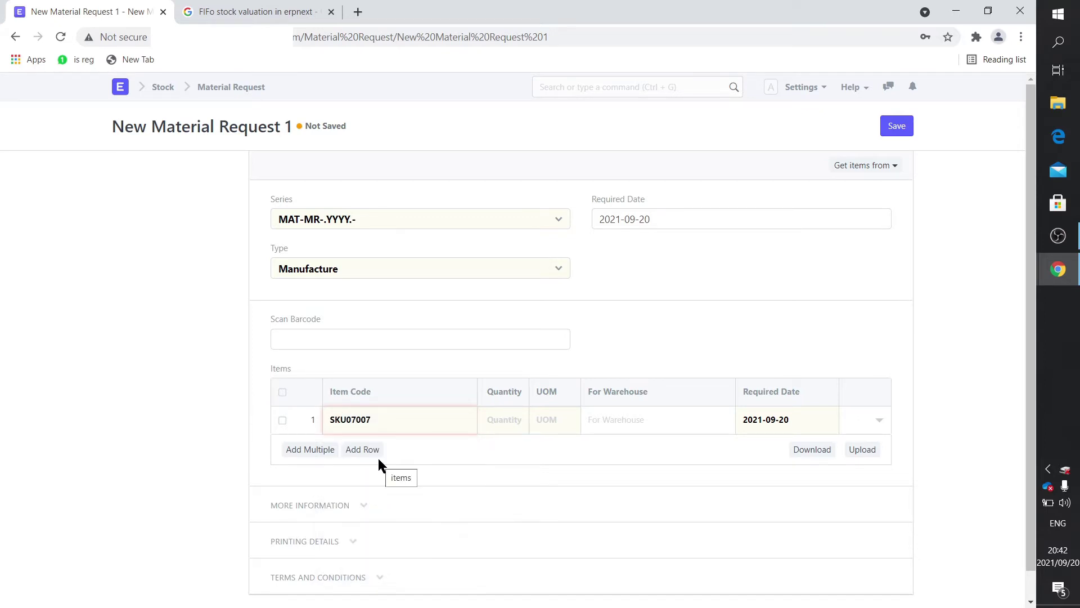
left_click(516, 419)
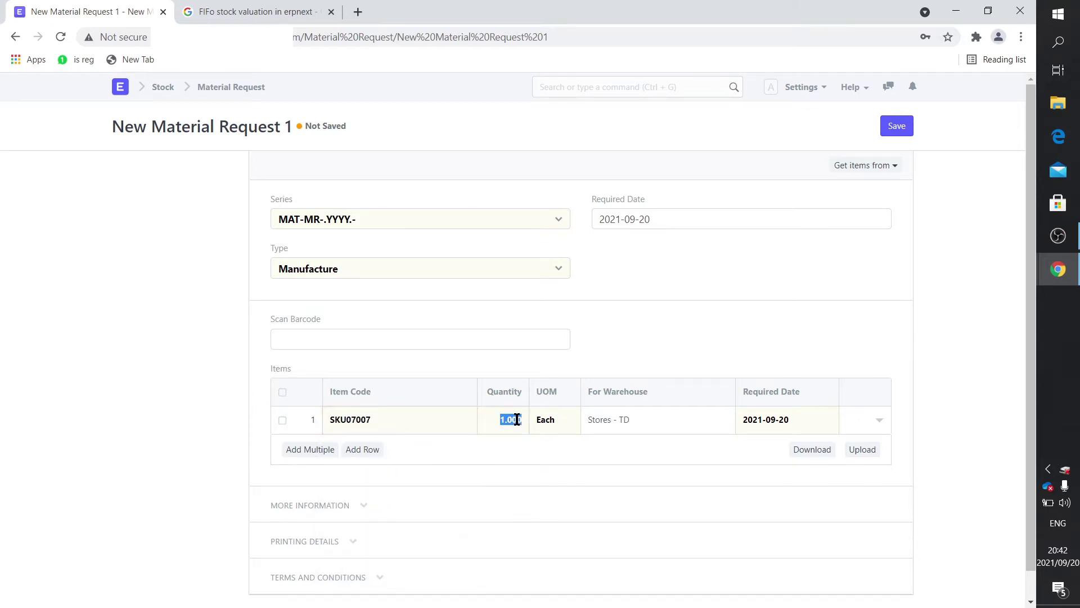
type("4")
Change the target warehouse of the leg module row to Modules - TD
left_click(656, 425)
key("BackSpace")
key("BackSpace")
key("BackSpace")
key("BackSpace")
type("Modules")
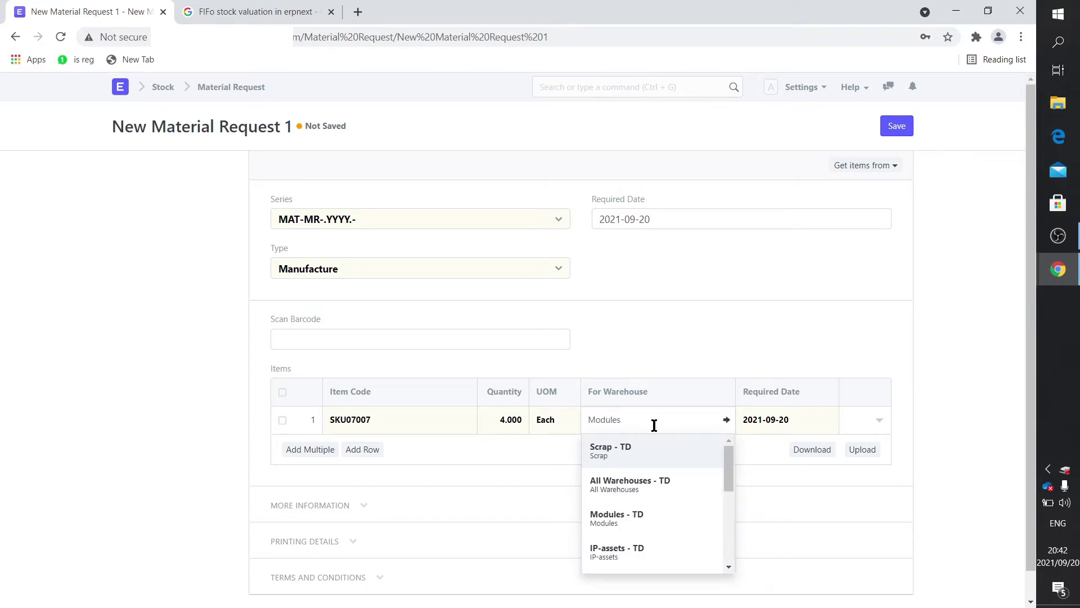
left_click(620, 451)
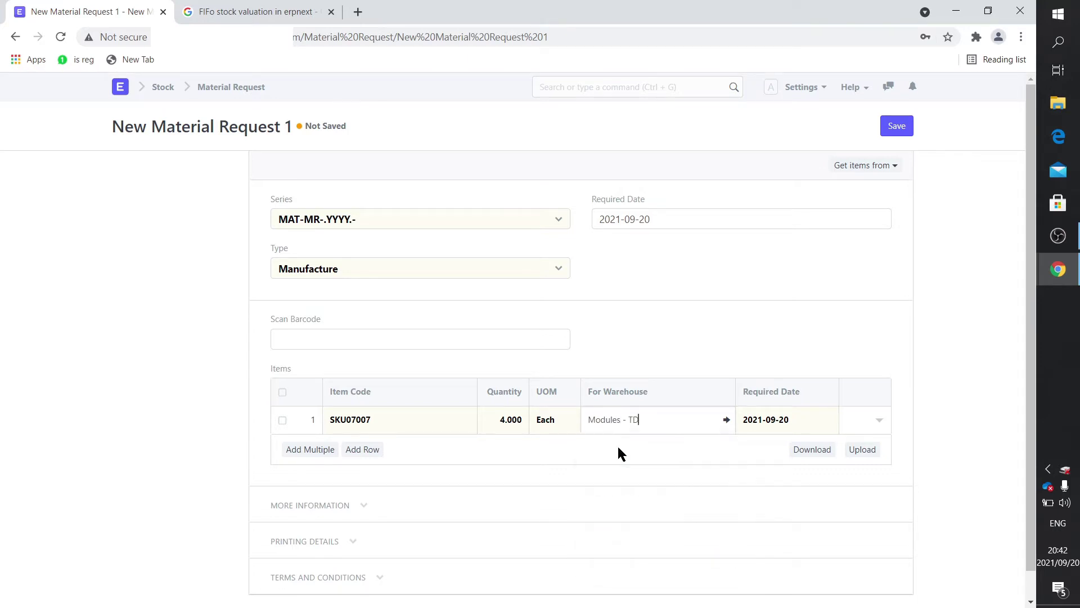
Expand the leg module row to check its quantity and warehouse details, and close it without changes
left_click(879, 419)
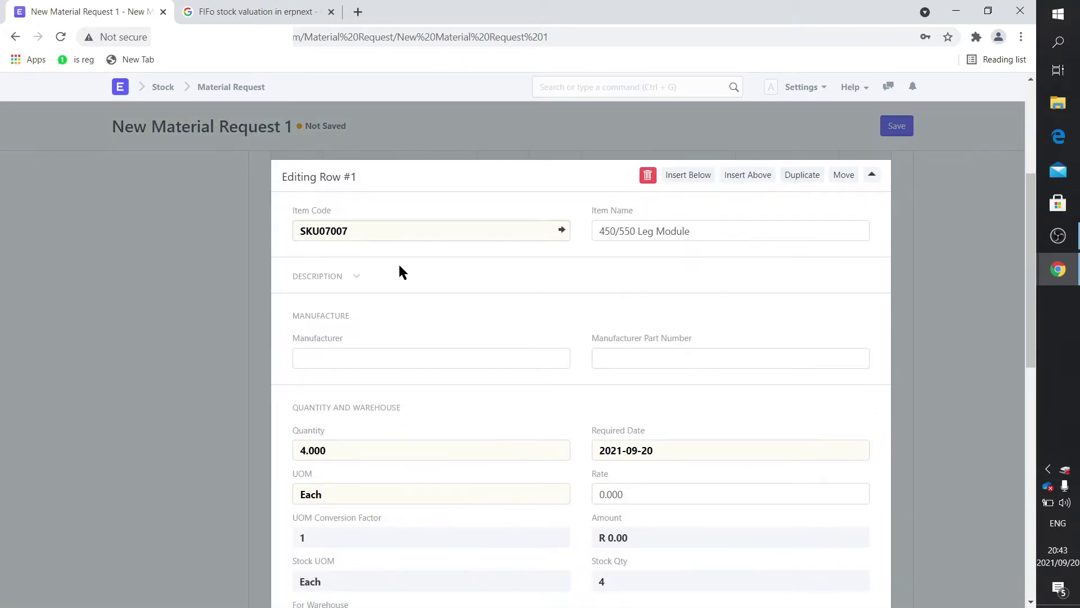
scroll(366, 441, "down", 3)
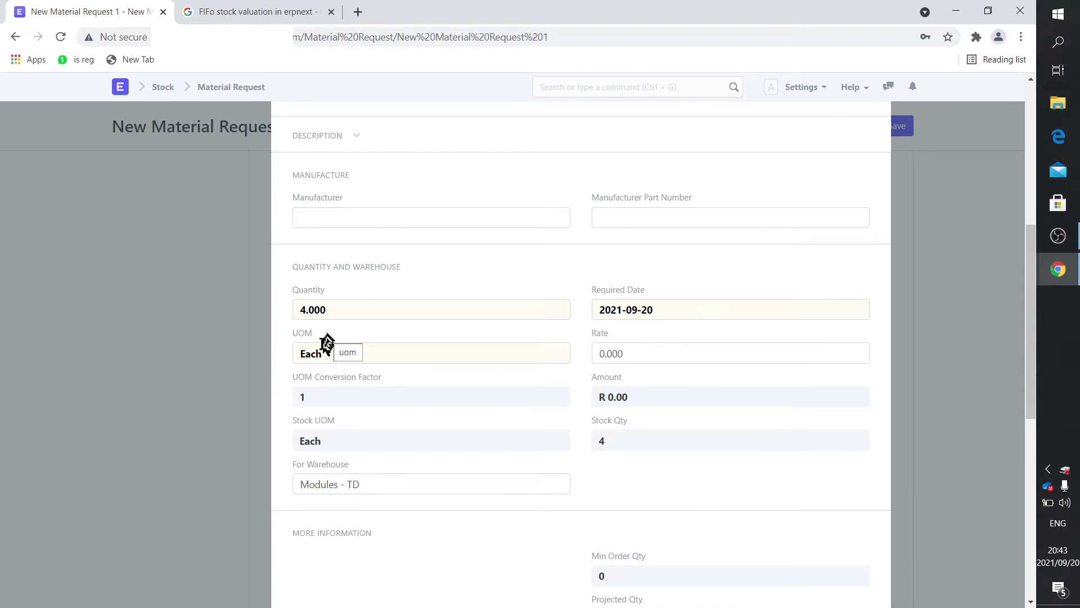
left_click(204, 388)
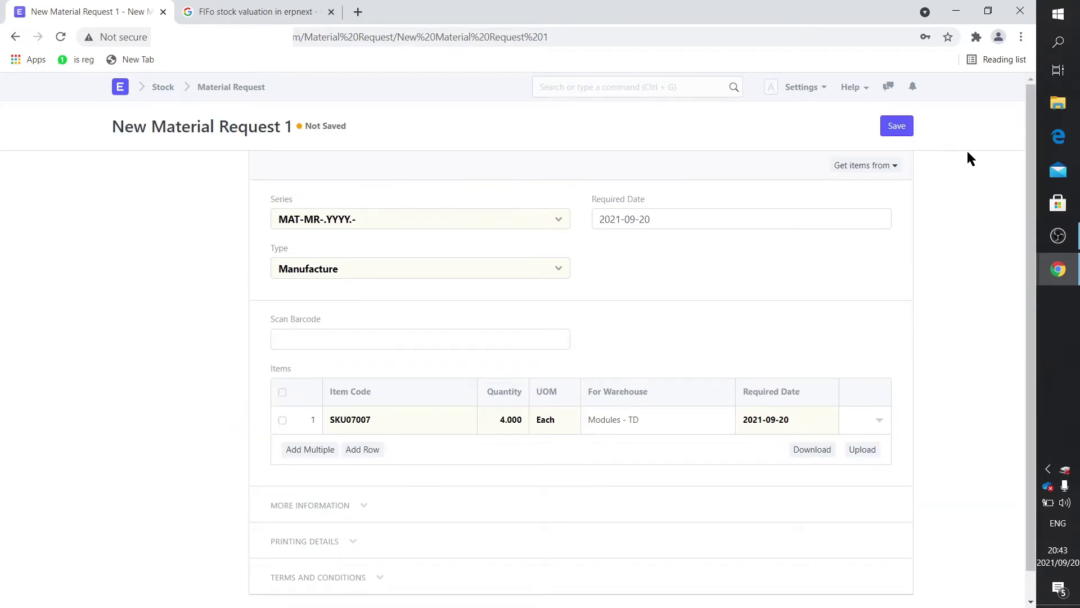
Save the material request for the leg modules and permanently submit it
left_click(892, 126)
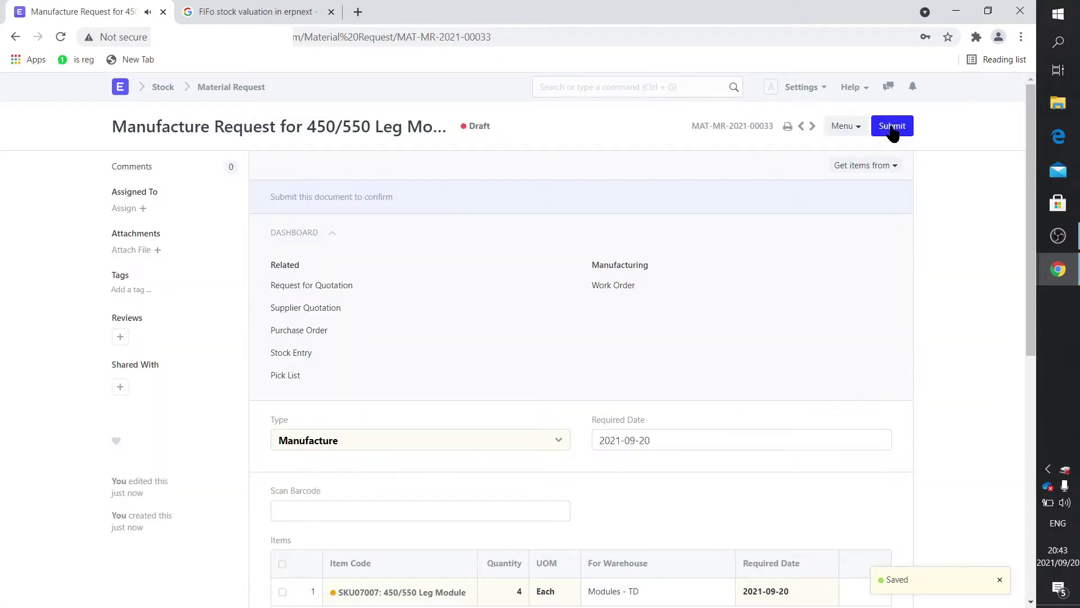
left_click(892, 126)
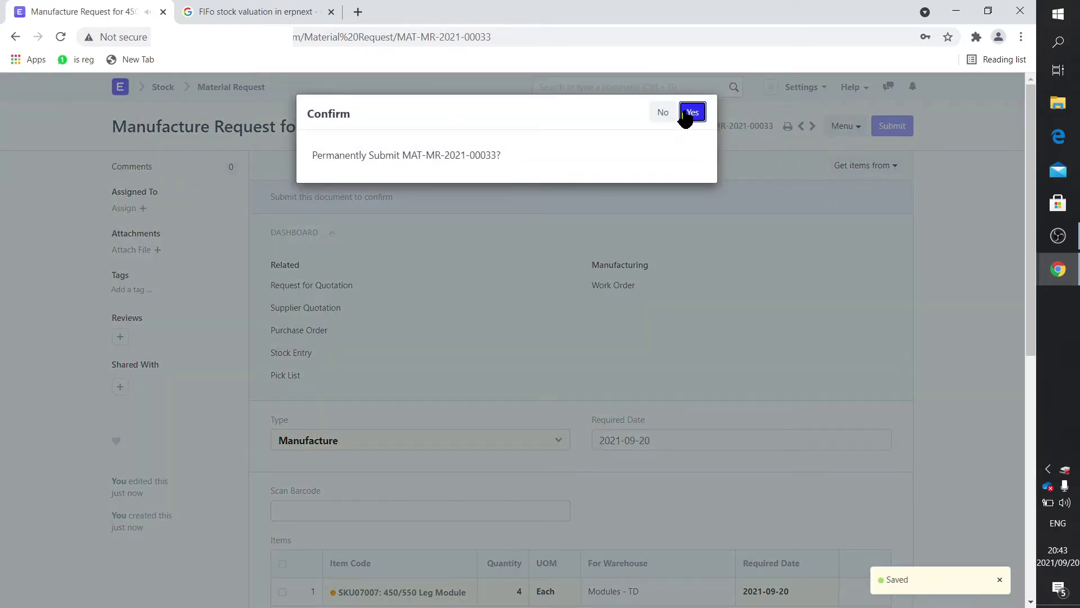
left_click(684, 113)
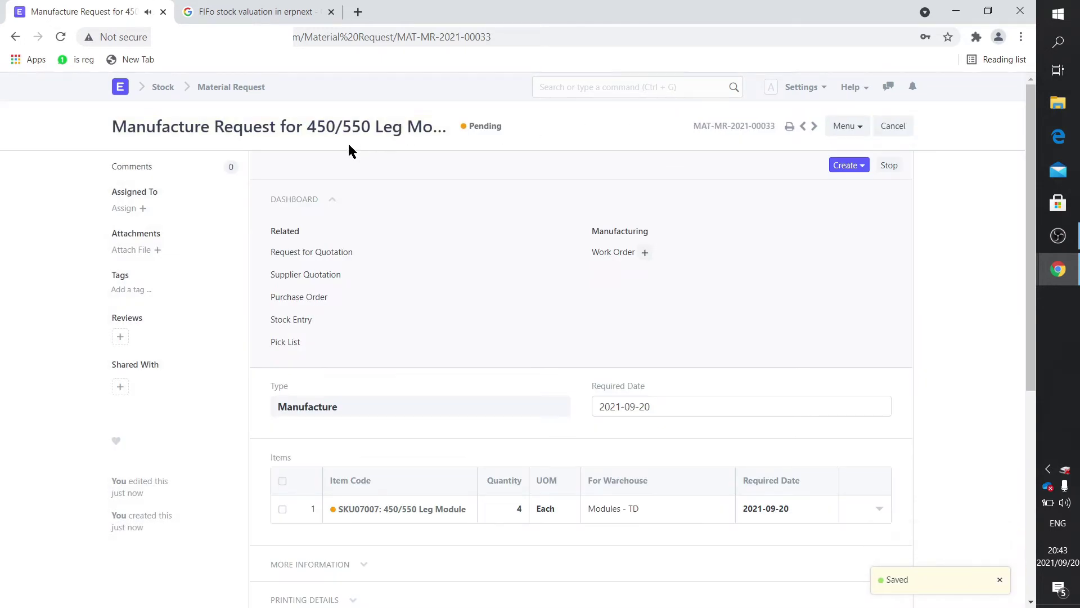
Check which documents can be created from the leg module material request, and open the list of bills of materials
left_click(858, 166)
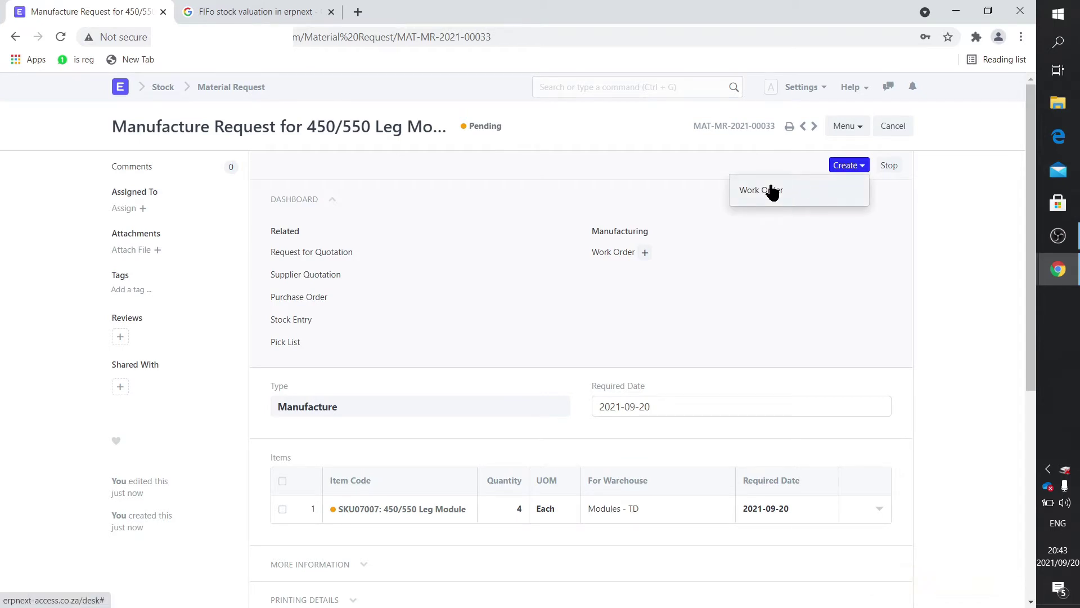
left_click(931, 252)
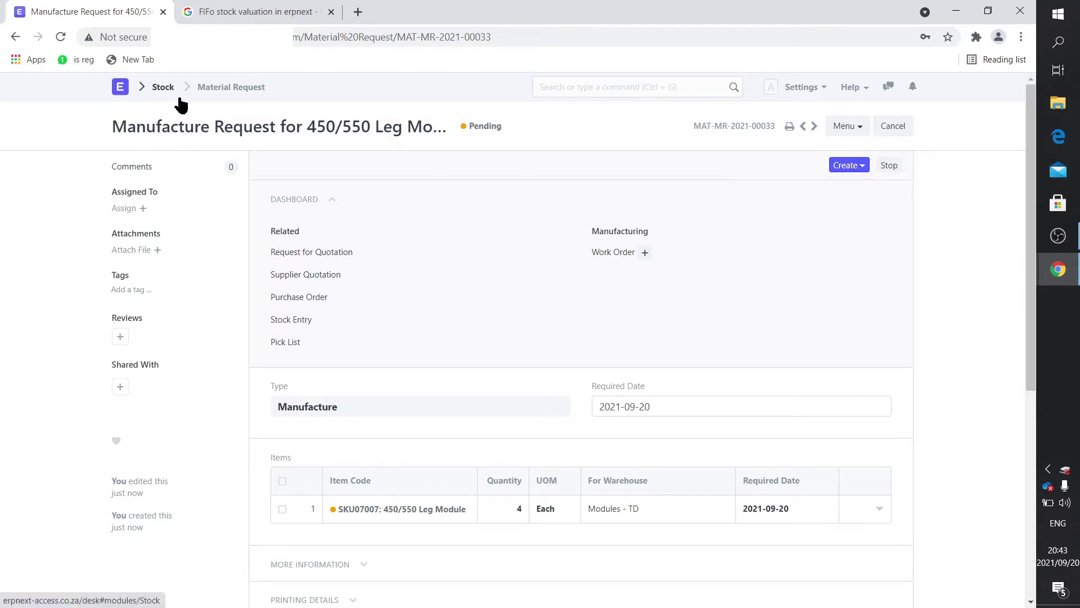
left_click(121, 88)
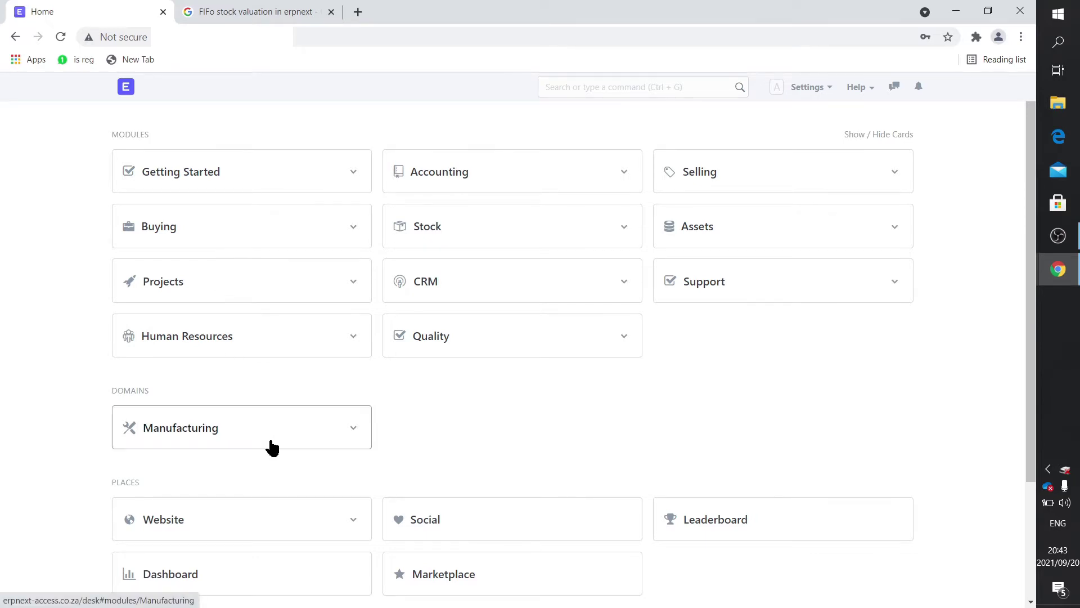
left_click(191, 431)
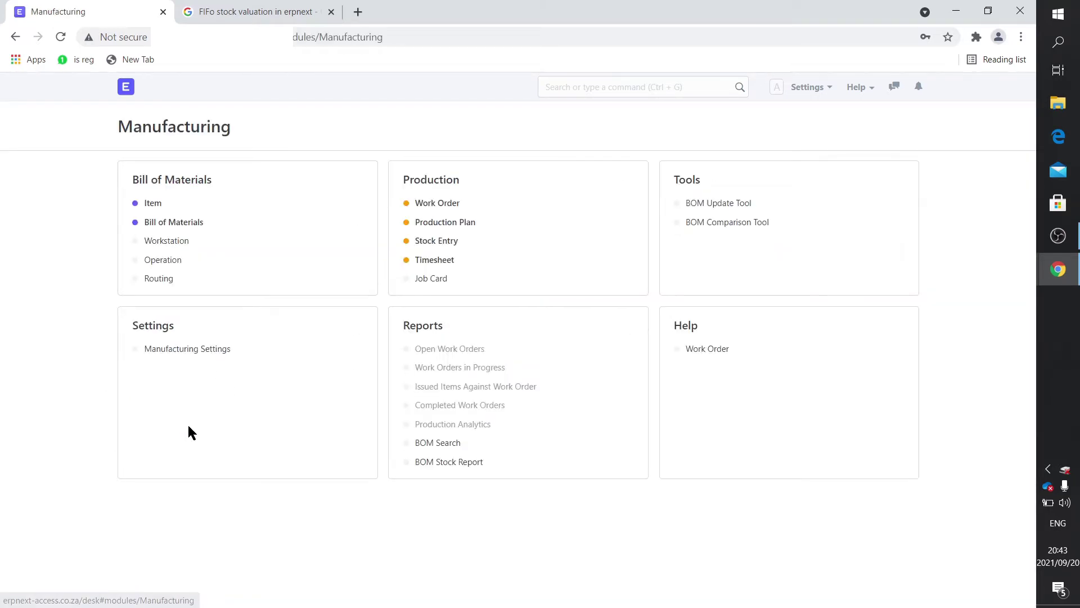
left_click(166, 224)
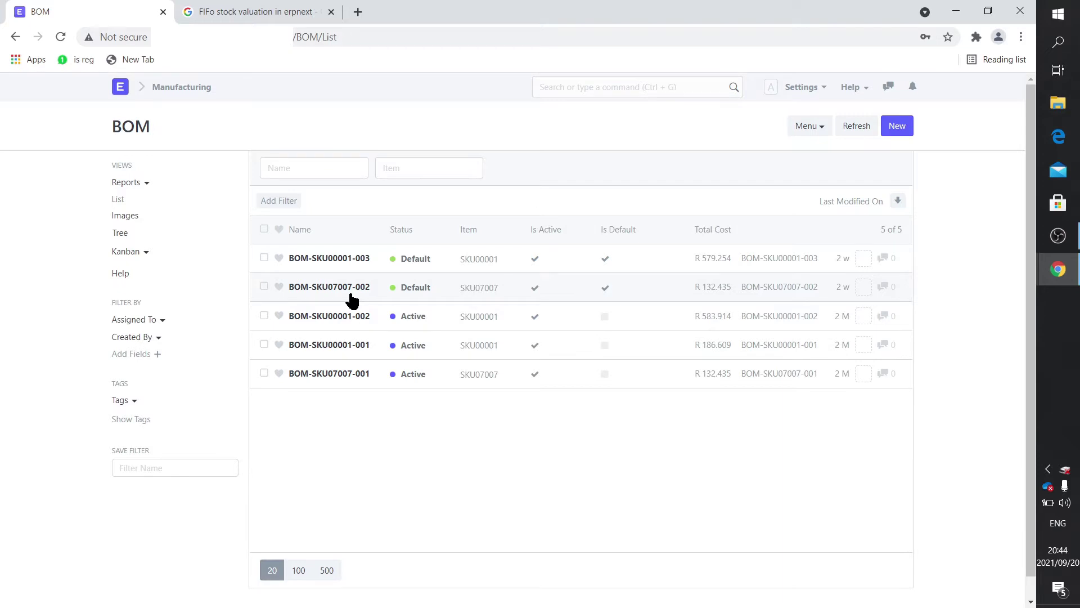
Open the stock settings and inspect the default valuation method options without changing the selection
left_click(120, 88)
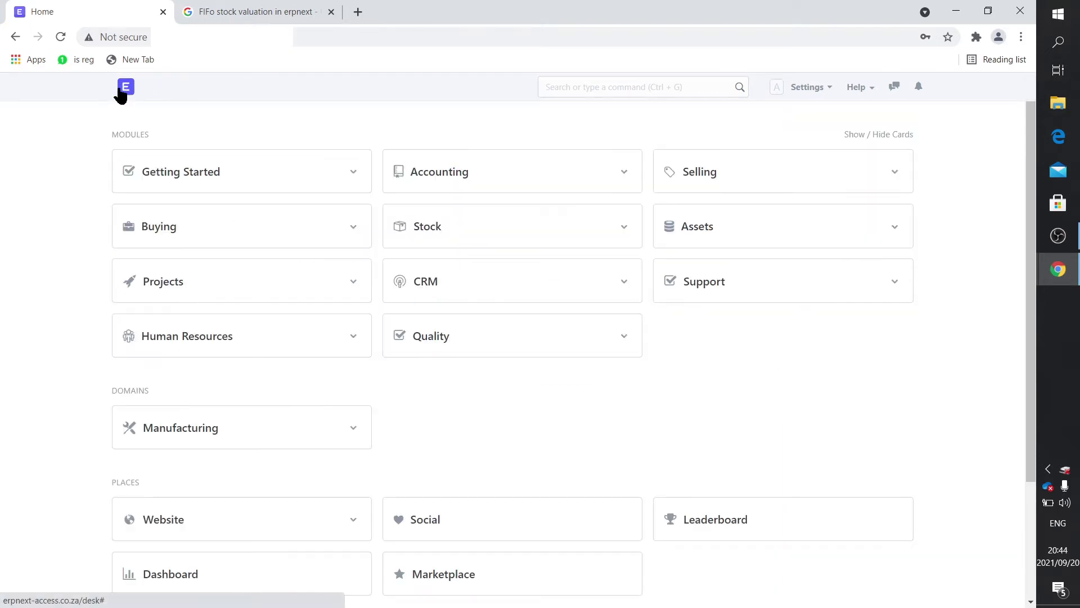
left_click(425, 230)
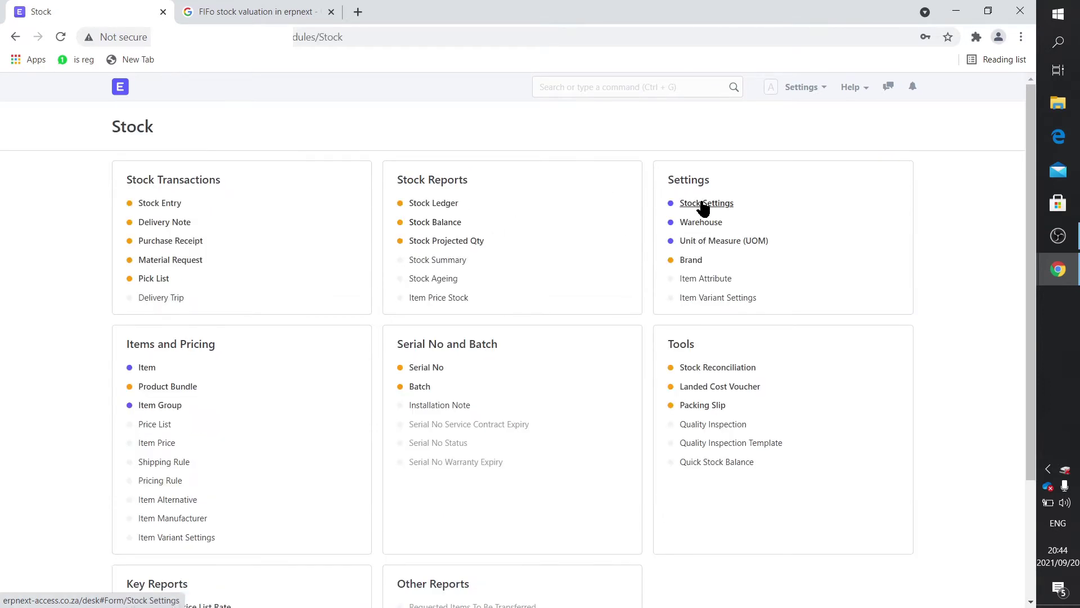
left_click(701, 203)
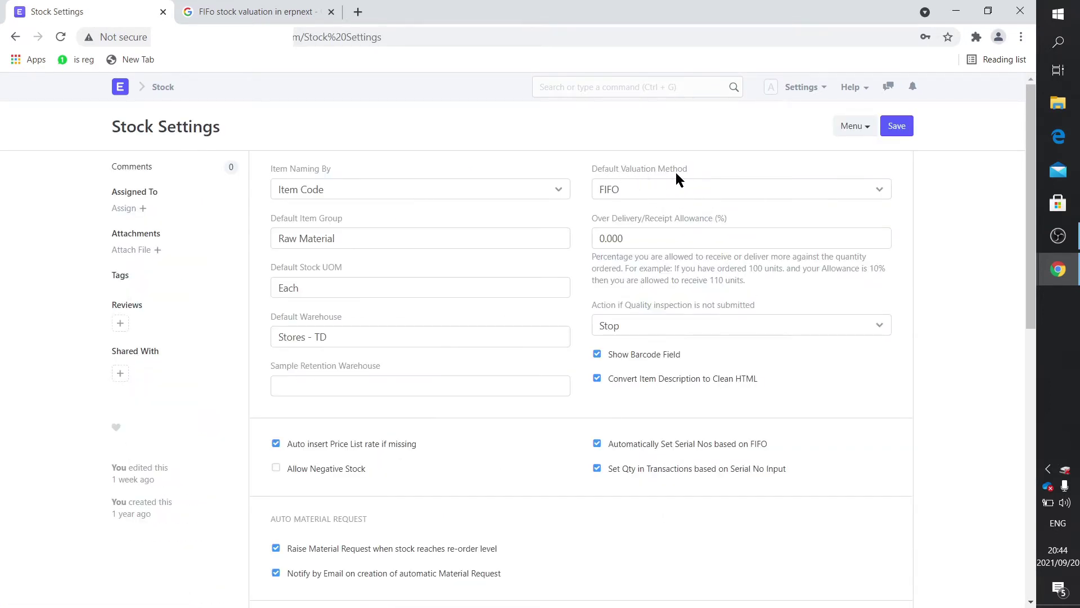
left_click(732, 192)
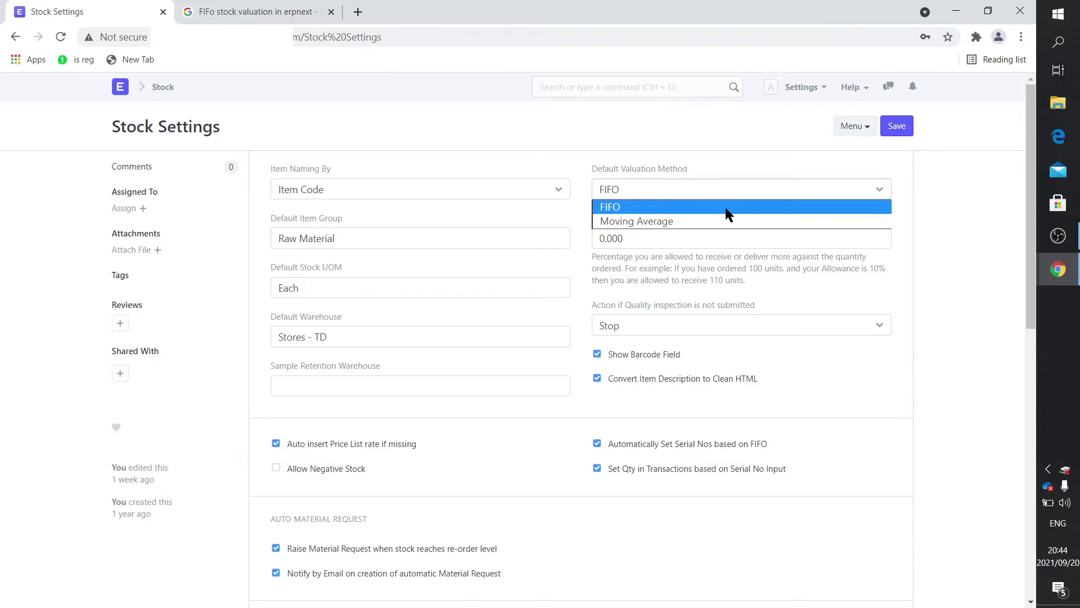
left_click(711, 134)
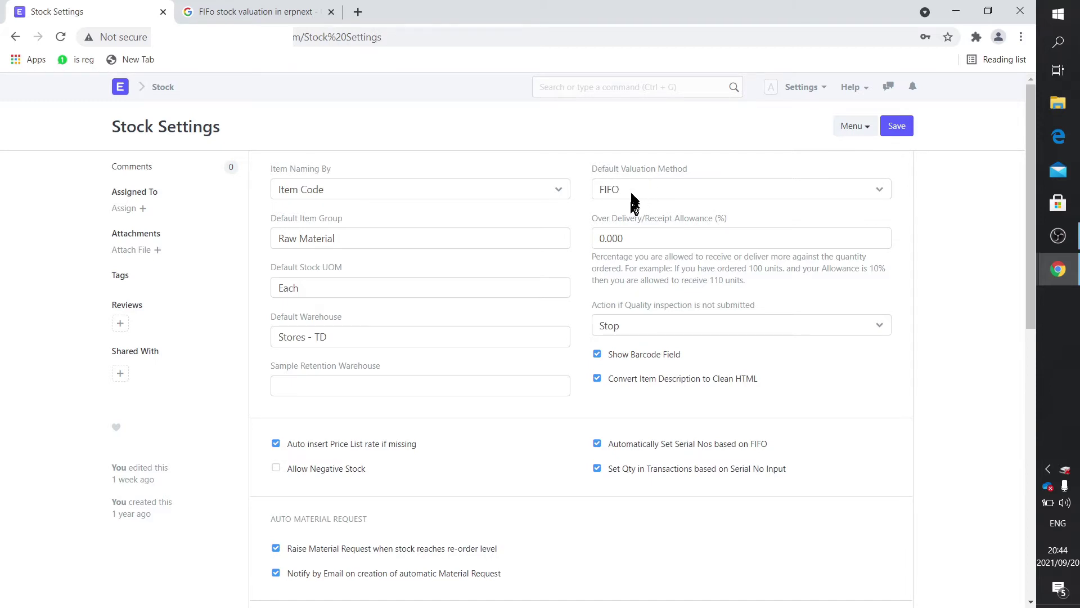
Switch to the ERPNext documentation article on item valuation, read how FIFO and Moving Average work, and return to the stock settings
mouse_move(1059, 273)
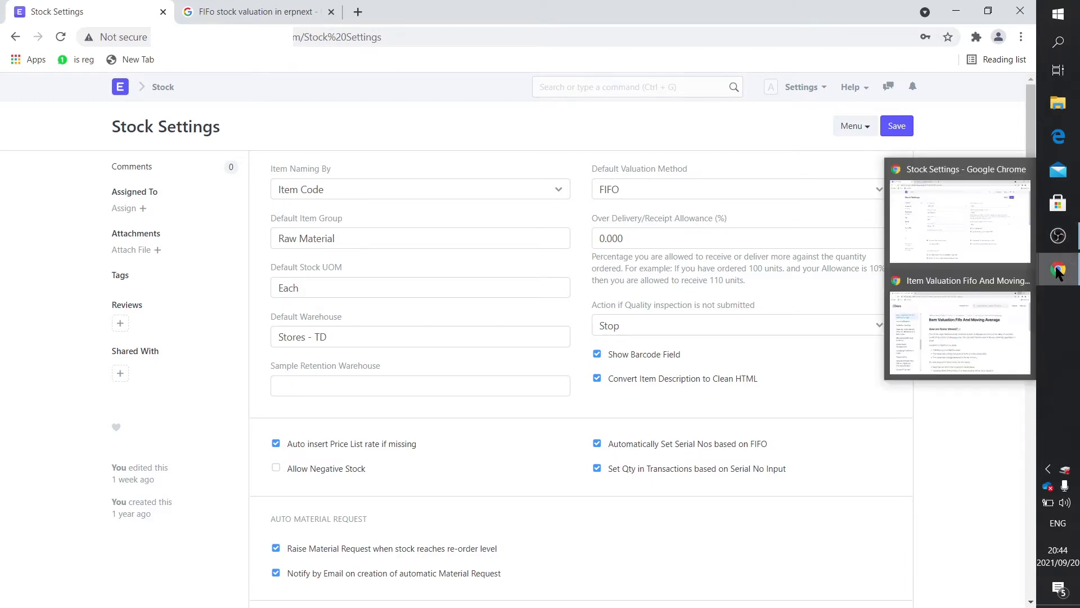
left_click(994, 322)
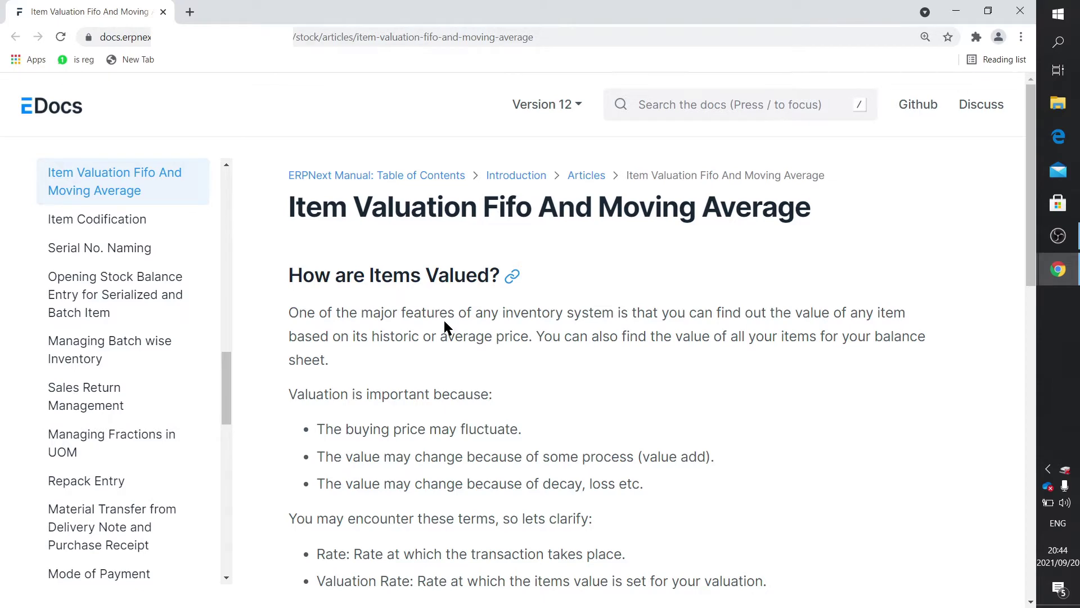
scroll(444, 320, "down", 1)
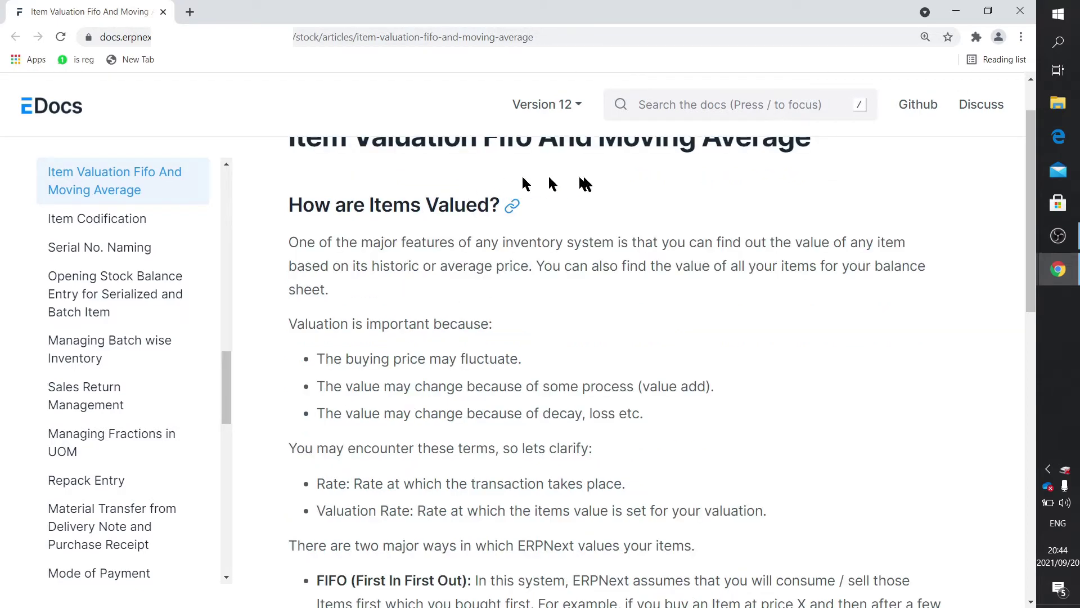
scroll(511, 211, "down", 5)
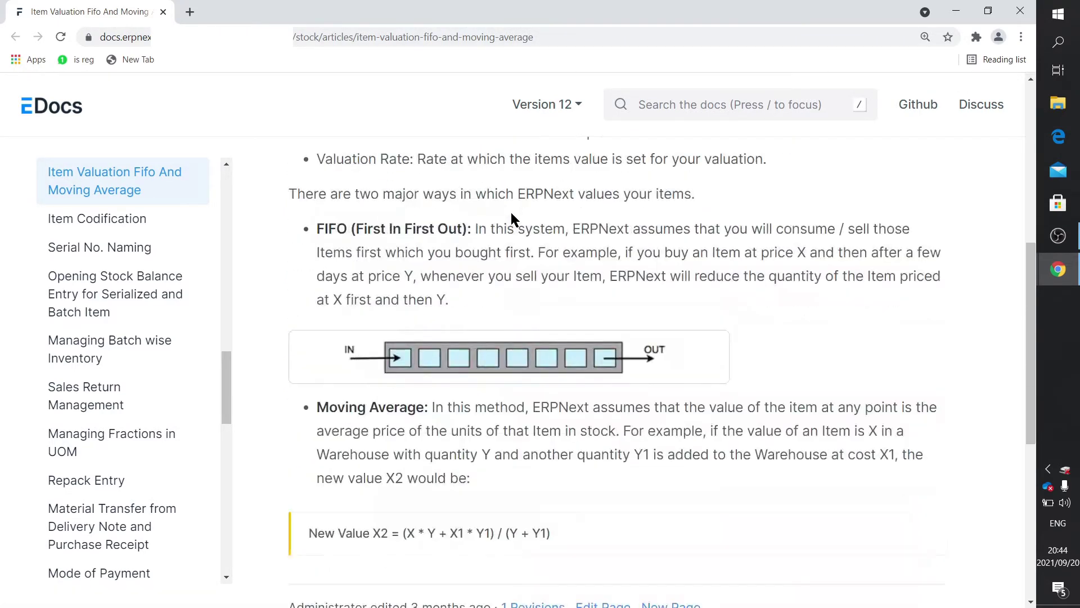
scroll(563, 366, "down", 1)
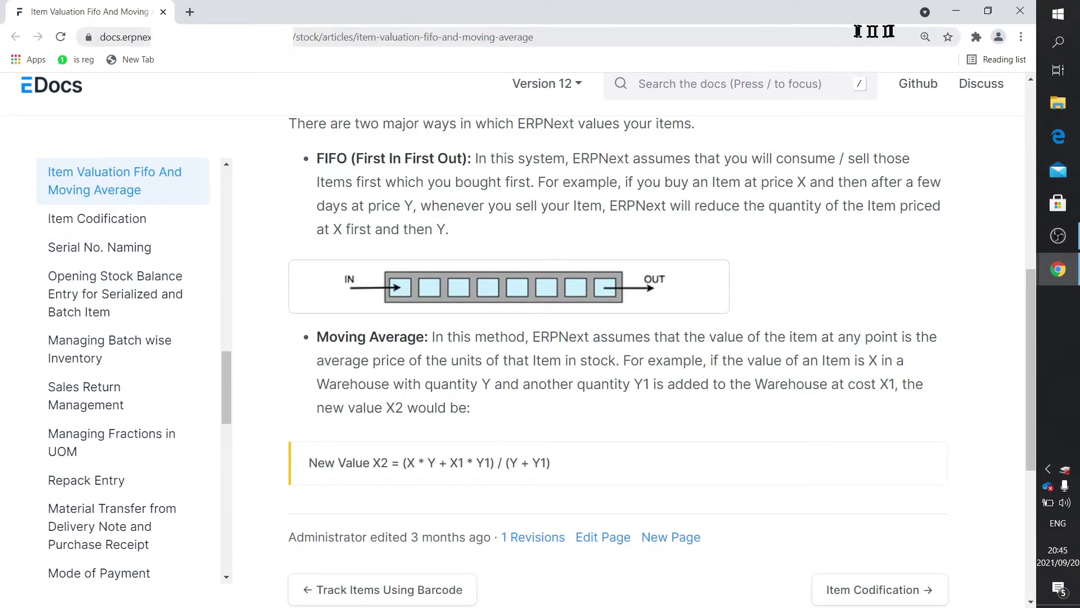
left_click(955, 12)
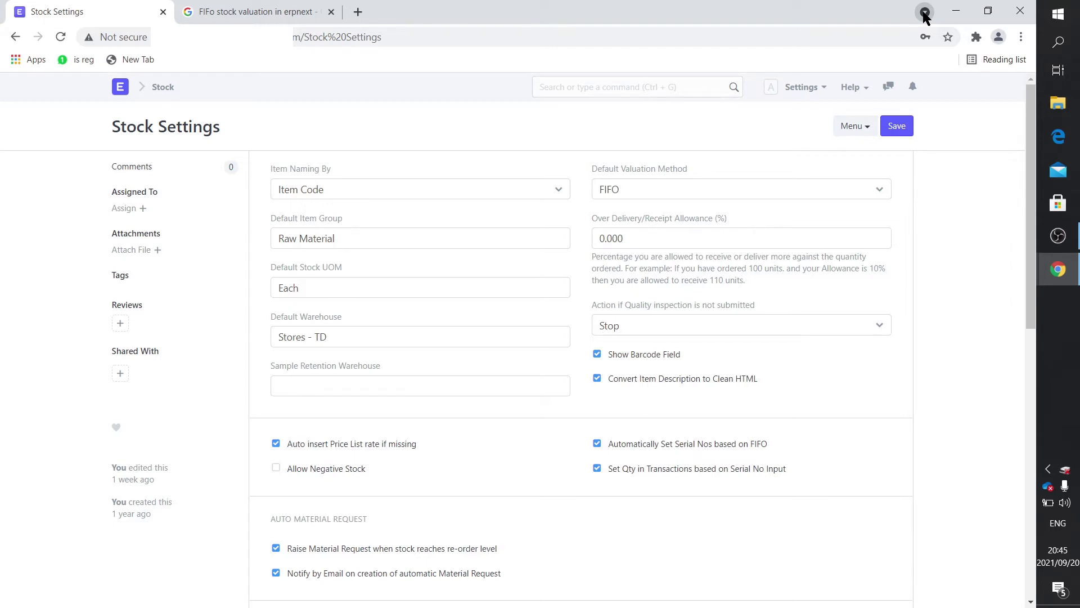
Find the material request list by searching for "mat" and open the manufacture request for the 450/550 Leg Module
left_click(120, 90)
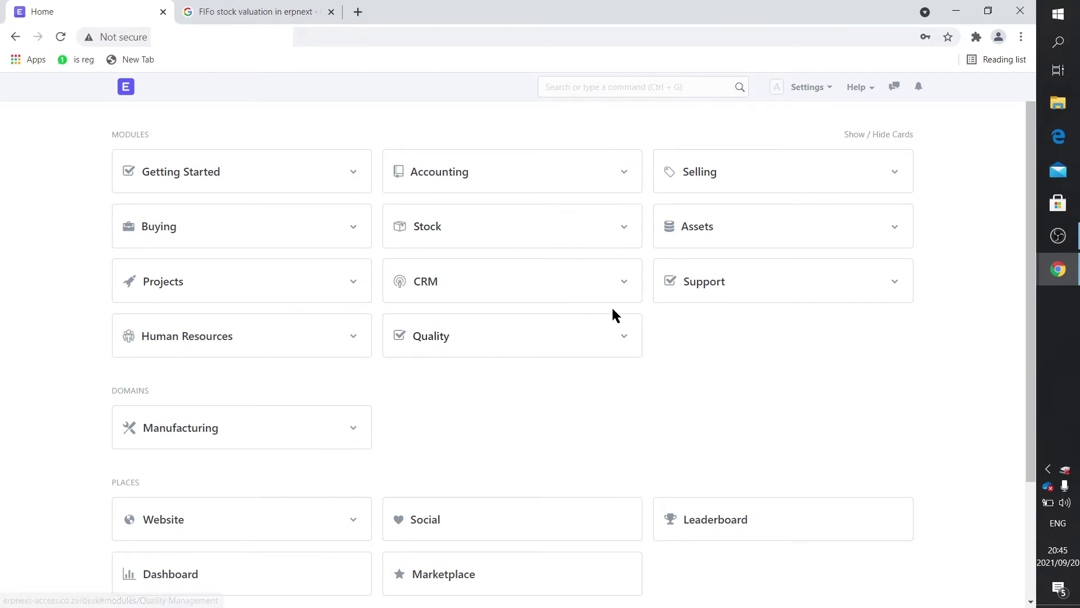
left_click(589, 86)
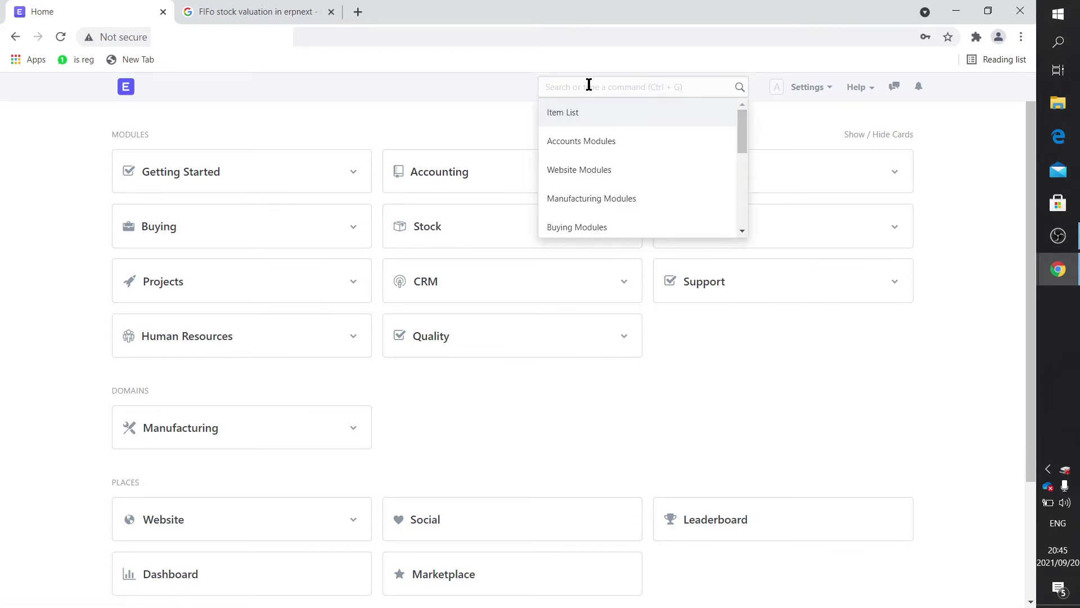
type("mat")
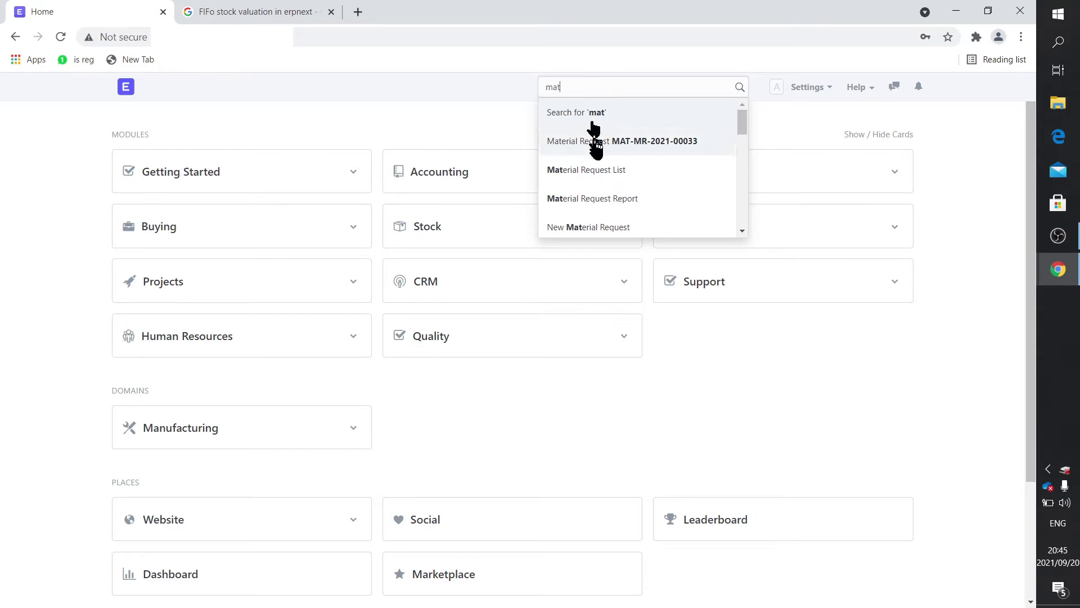
left_click(595, 170)
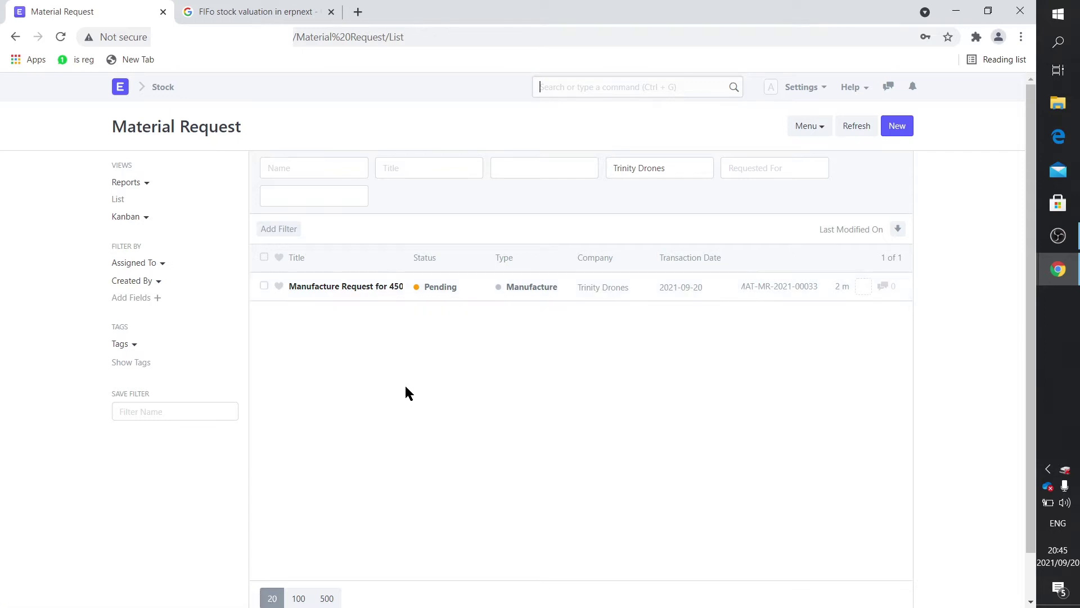
left_click(357, 287)
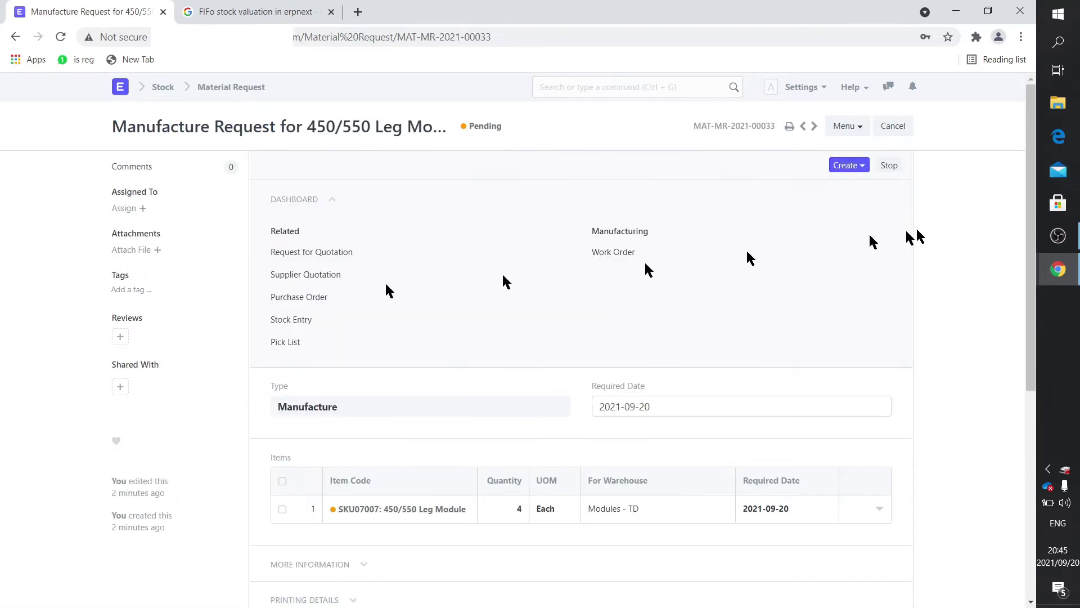
Create a work order from the leg module material request and open the list of its linked work orders
left_click(850, 165)
left_click(796, 193)
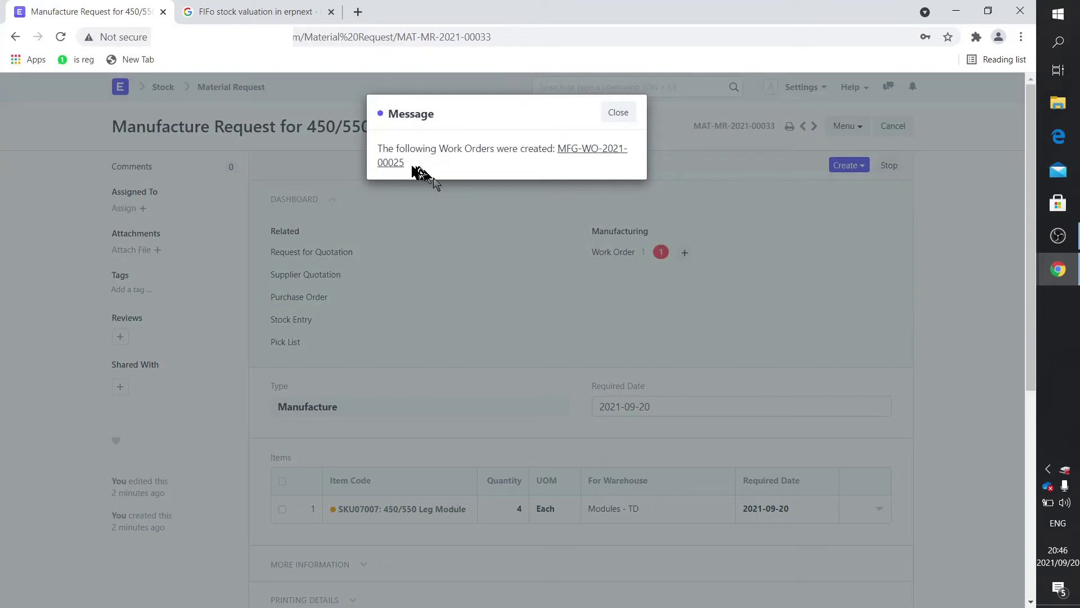
left_click(618, 114)
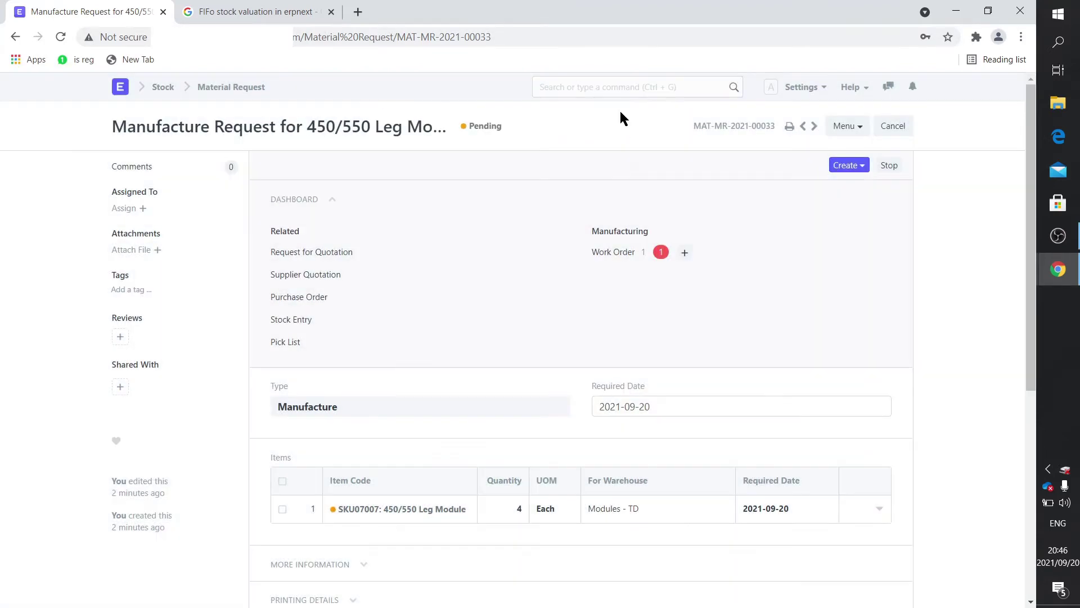
left_click(616, 253)
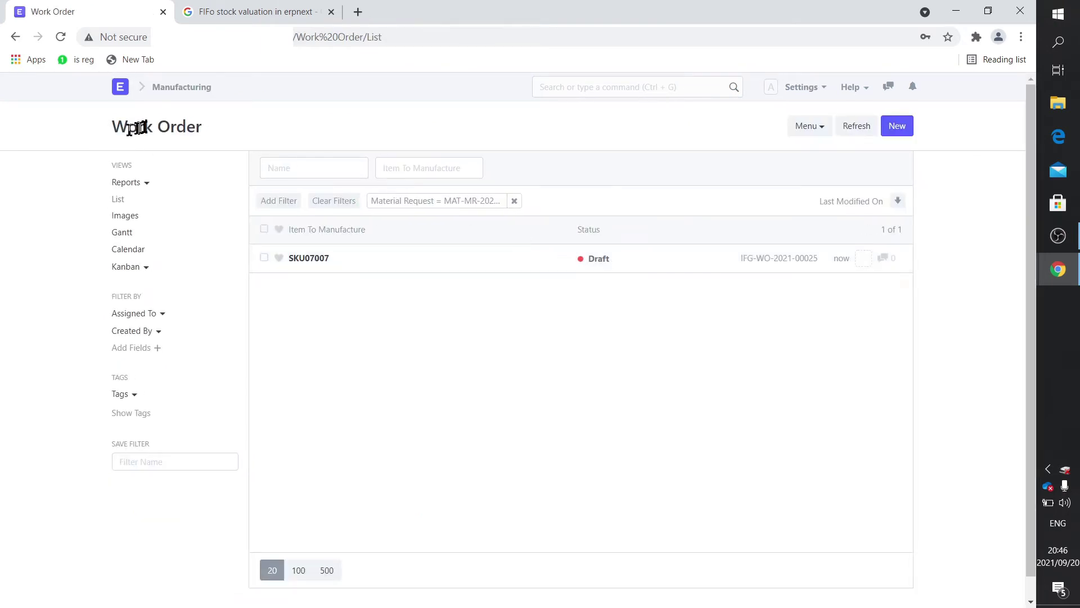
Update the cost of bill of materials BOM-SKU07007-002 and review its operations, materials and costing
left_click(122, 90)
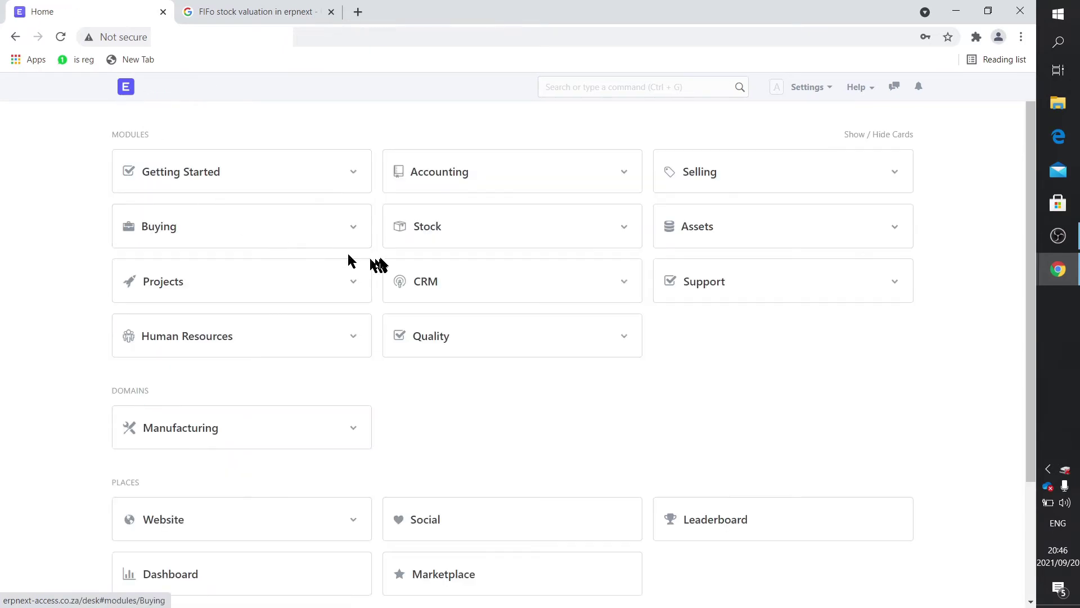
left_click(216, 432)
left_click(194, 228)
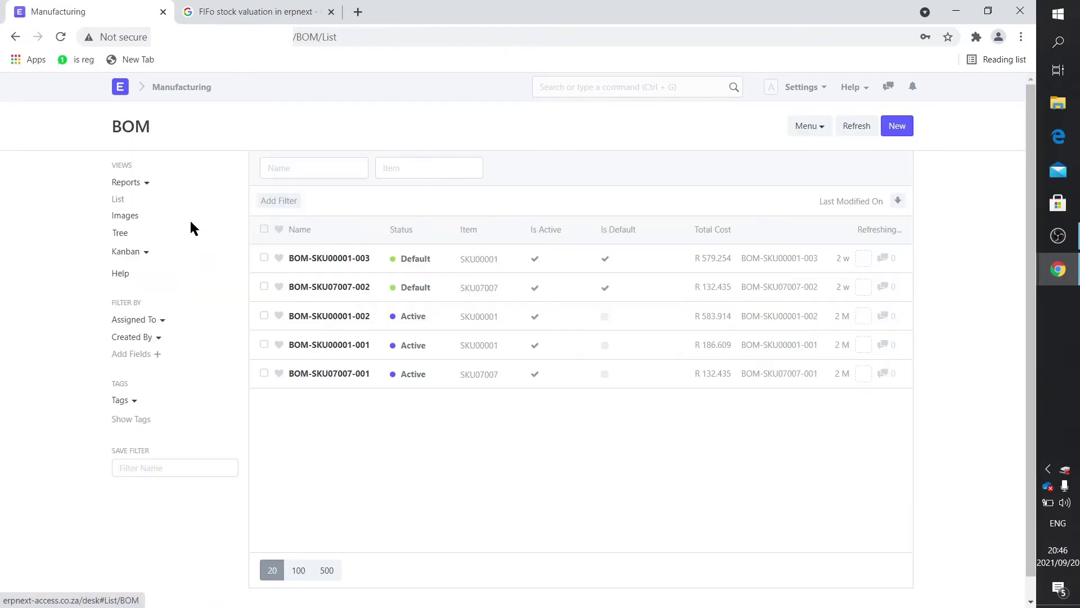
left_click(334, 287)
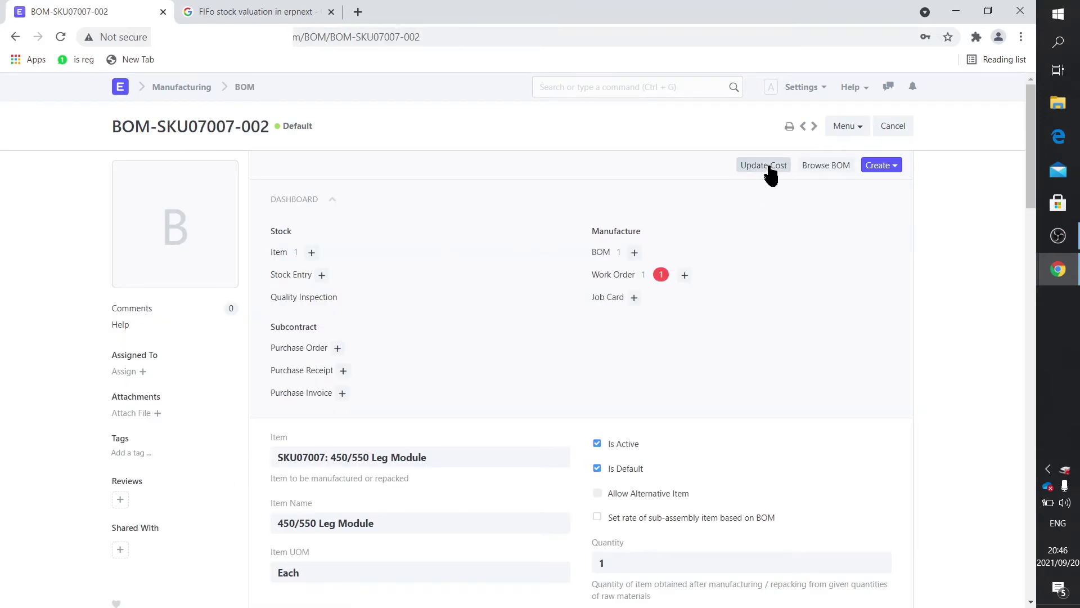
left_click(768, 163)
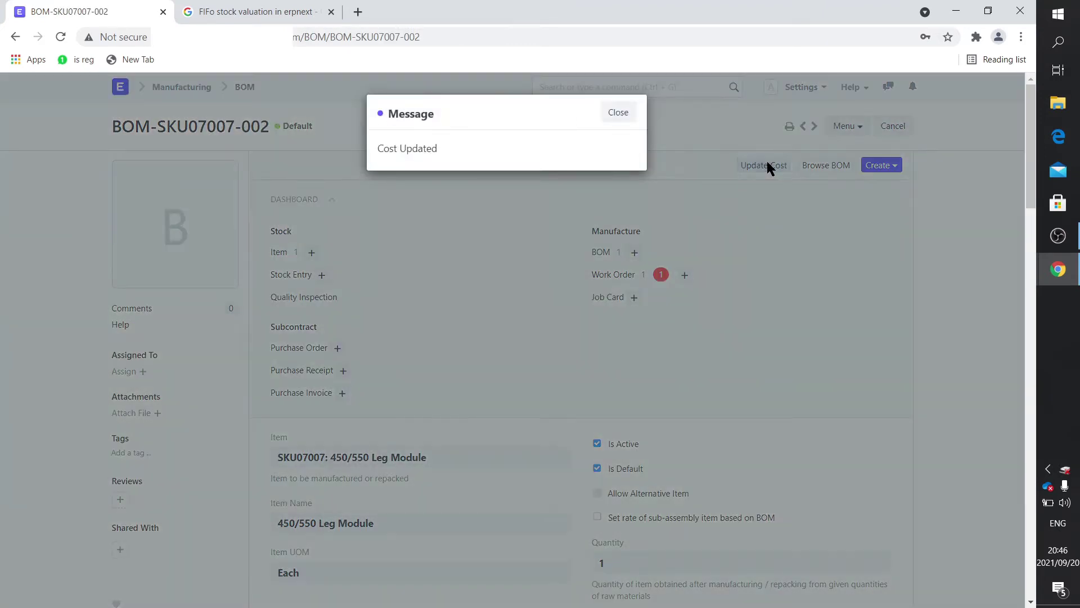
left_click(616, 112)
scroll(731, 479, "down", 15)
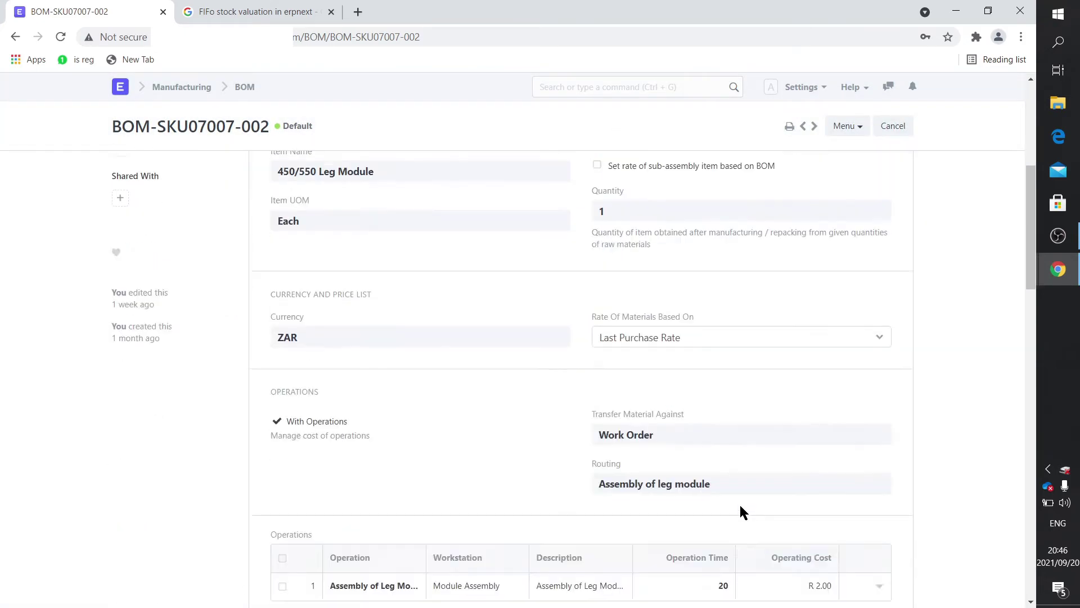
scroll(741, 507, "down", 3)
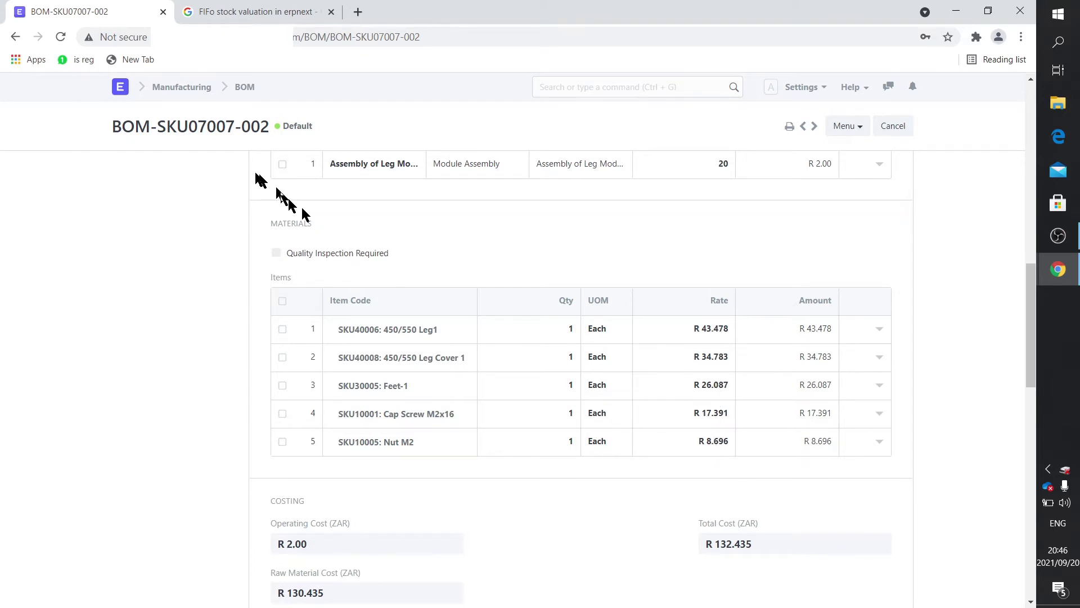
Generate a Stock Balance report filtered to the Stores - TD warehouse
left_click(121, 90)
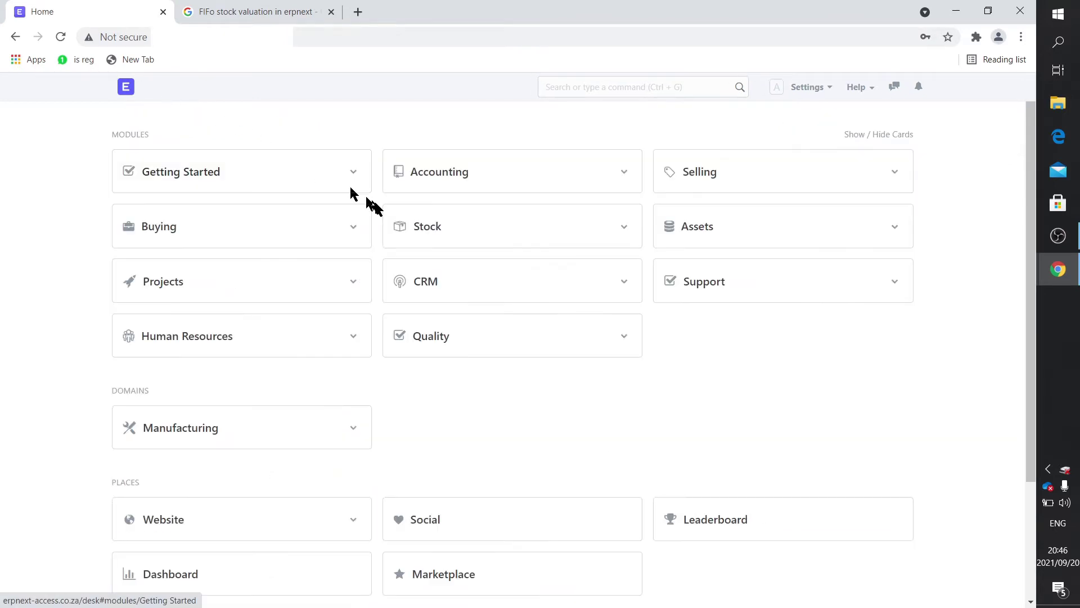
left_click(420, 228)
left_click(432, 223)
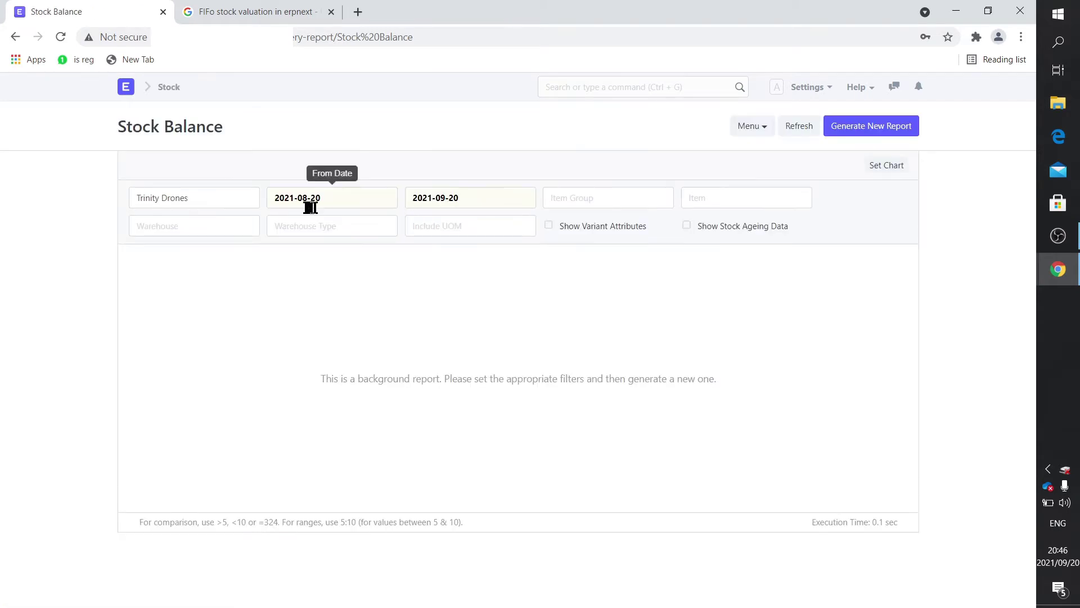
left_click(240, 220)
type("st")
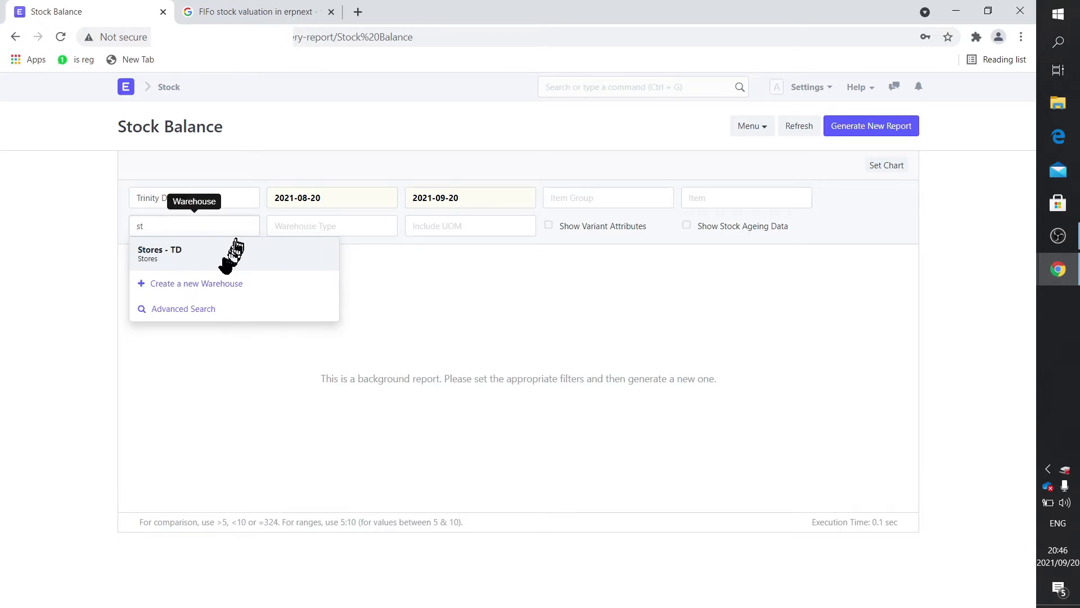
left_click(231, 254)
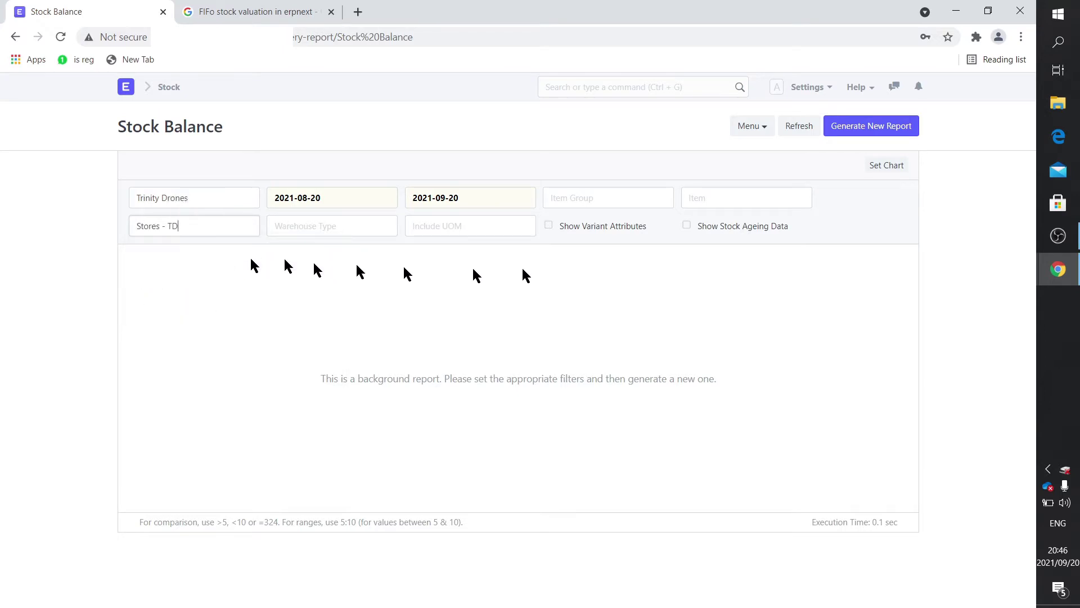
left_click(842, 127)
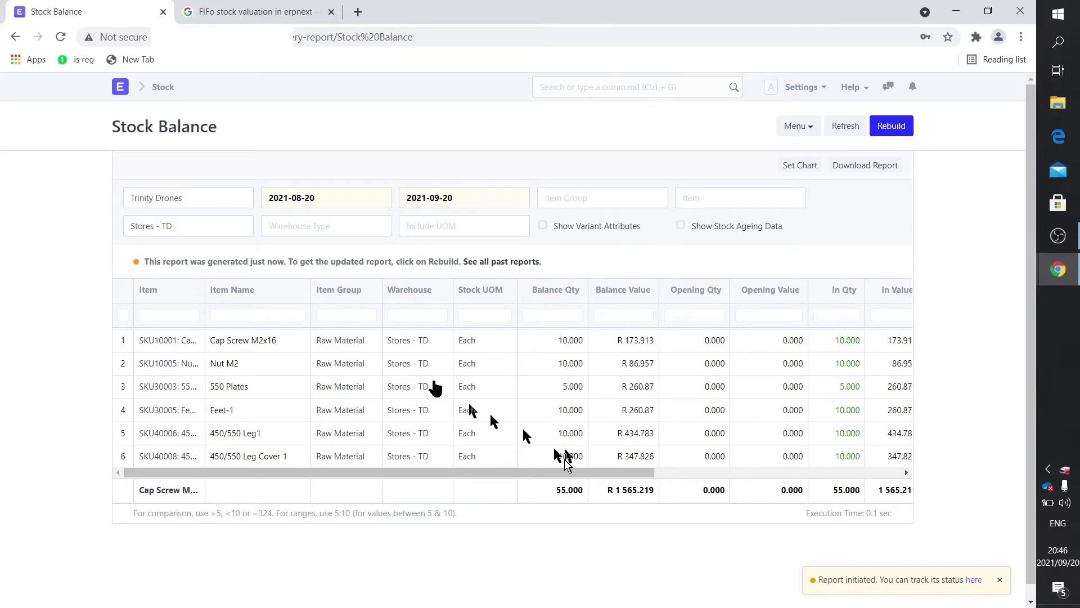
Open the draft work order for SKU07007 from the Manufacturing module's work order list
left_click(120, 93)
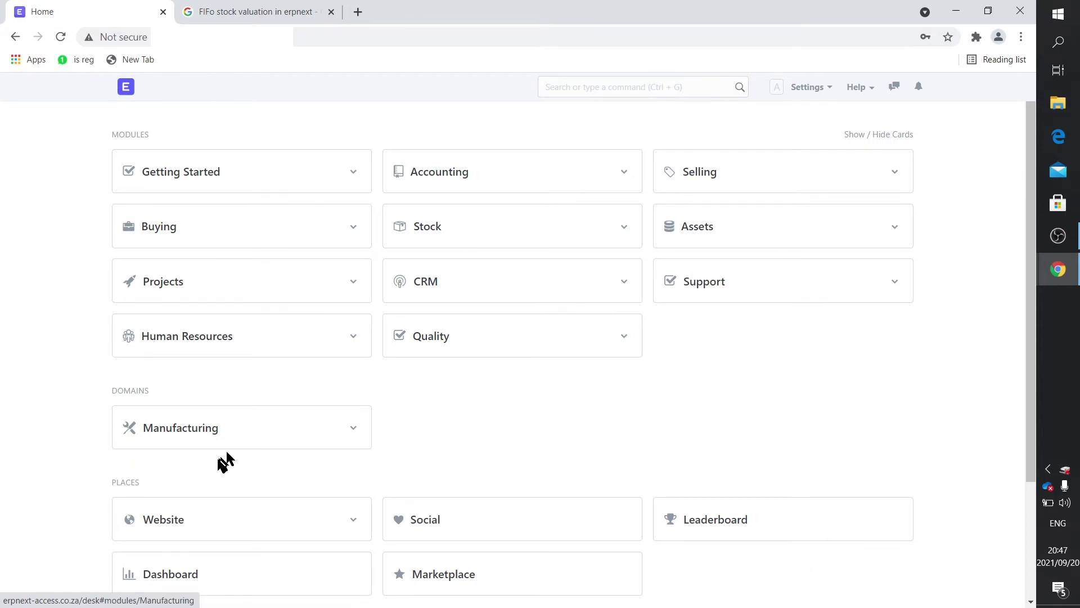
left_click(207, 423)
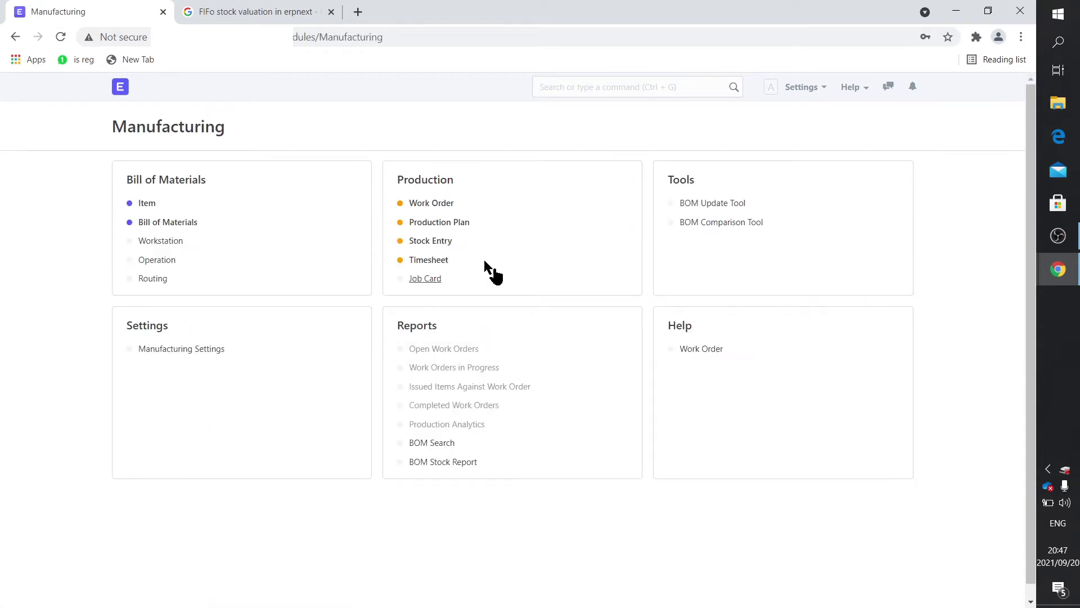
left_click(434, 206)
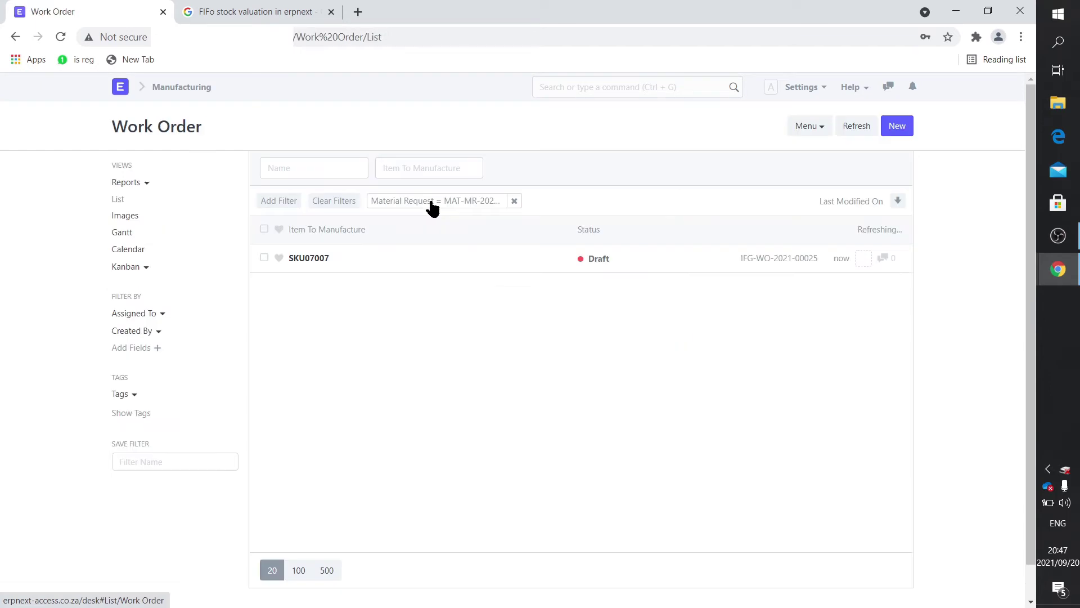
left_click(325, 262)
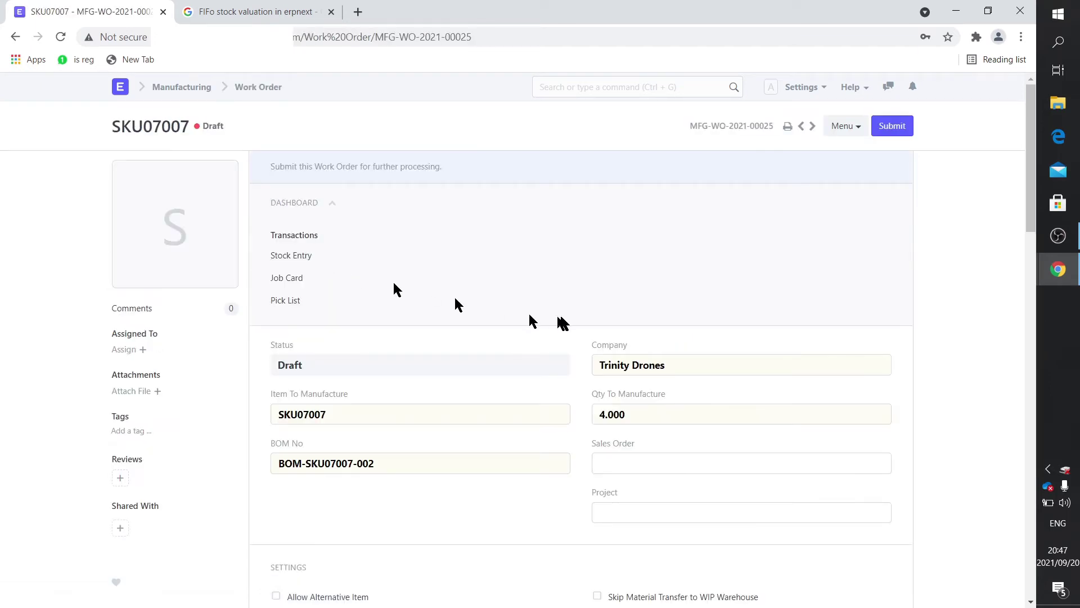
Review the work order's warehouses, required items, planned dates and operations
scroll(560, 314, "down", 3)
scroll(563, 323, "down", 3)
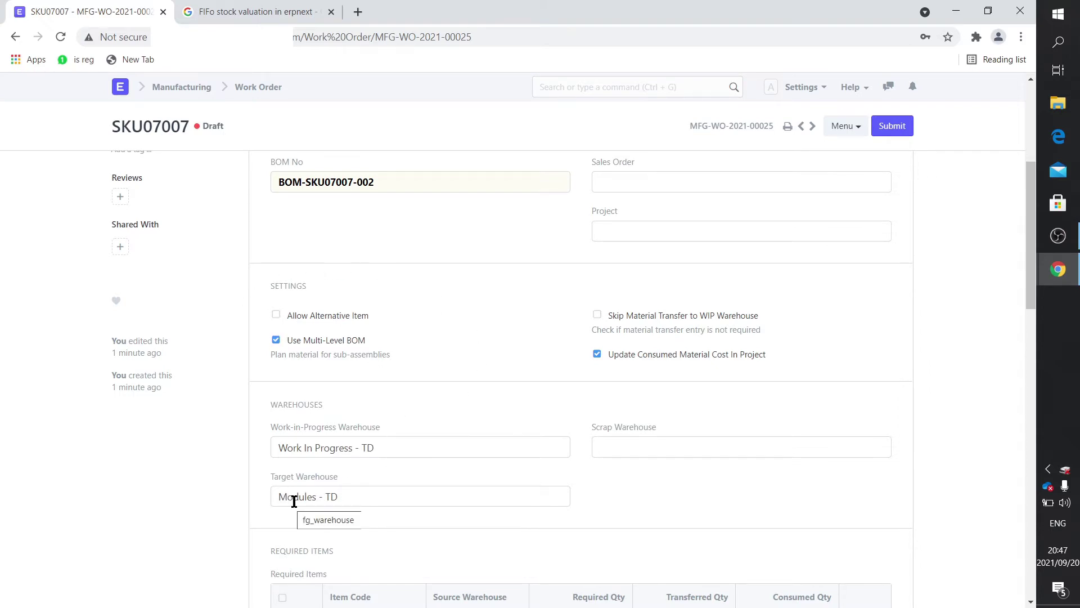
scroll(294, 501, "down", 5)
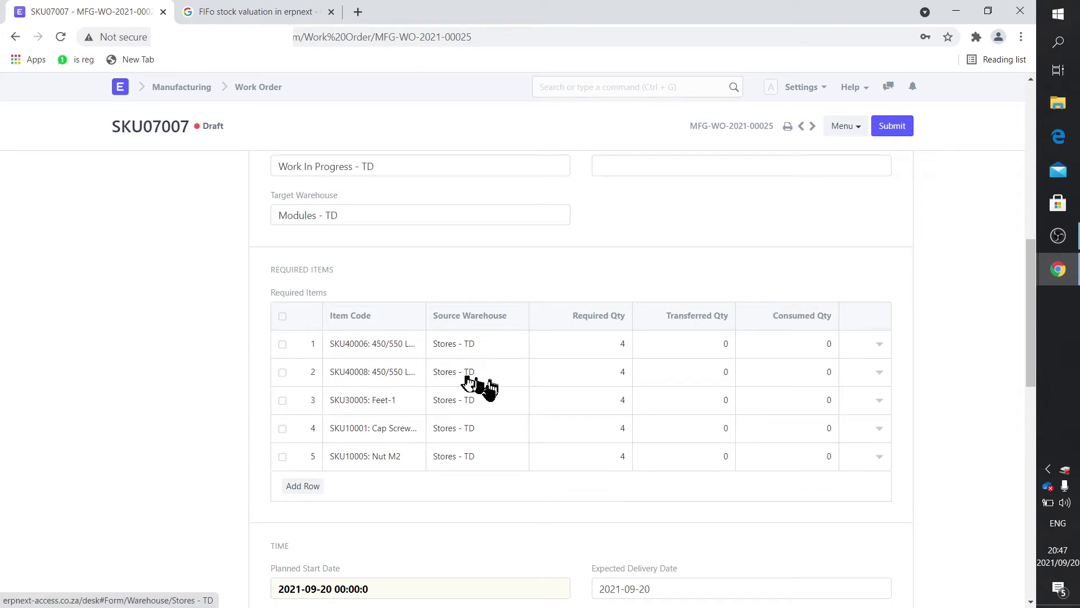
scroll(521, 508, "down", 3)
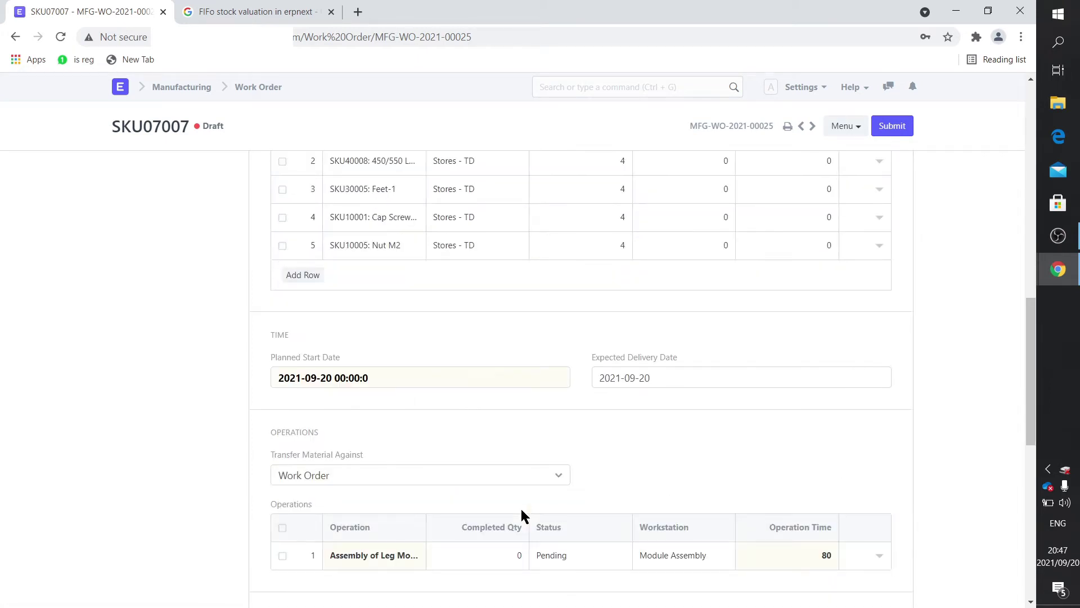
scroll(521, 507, "down", 1)
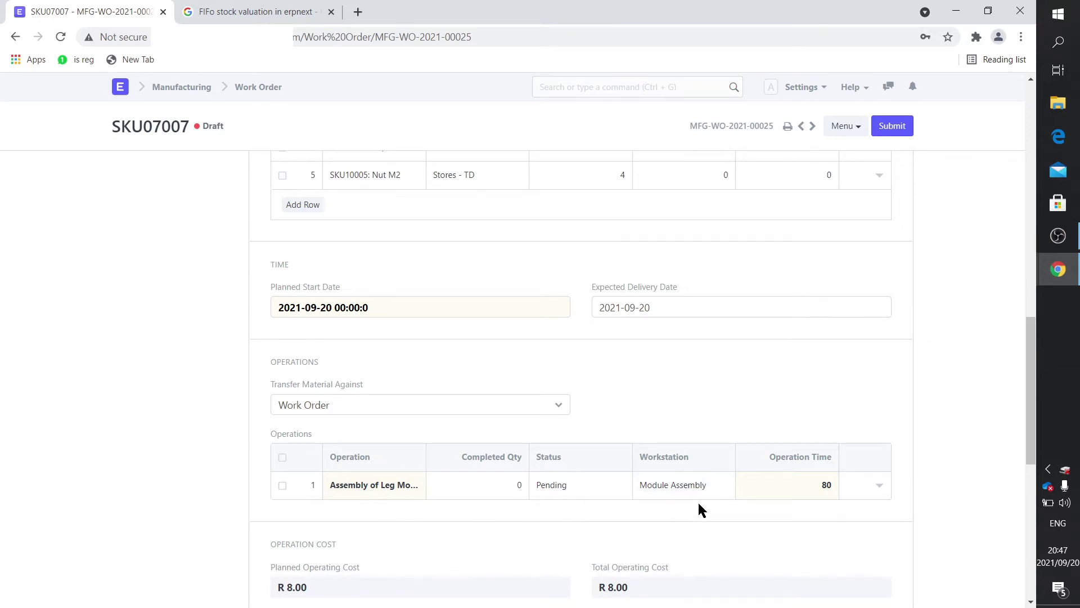
Check the source warehouse availability of the 450/550 Leg1 and 450/550 Leg Cover 1 required items
scroll(861, 321, "up", 5)
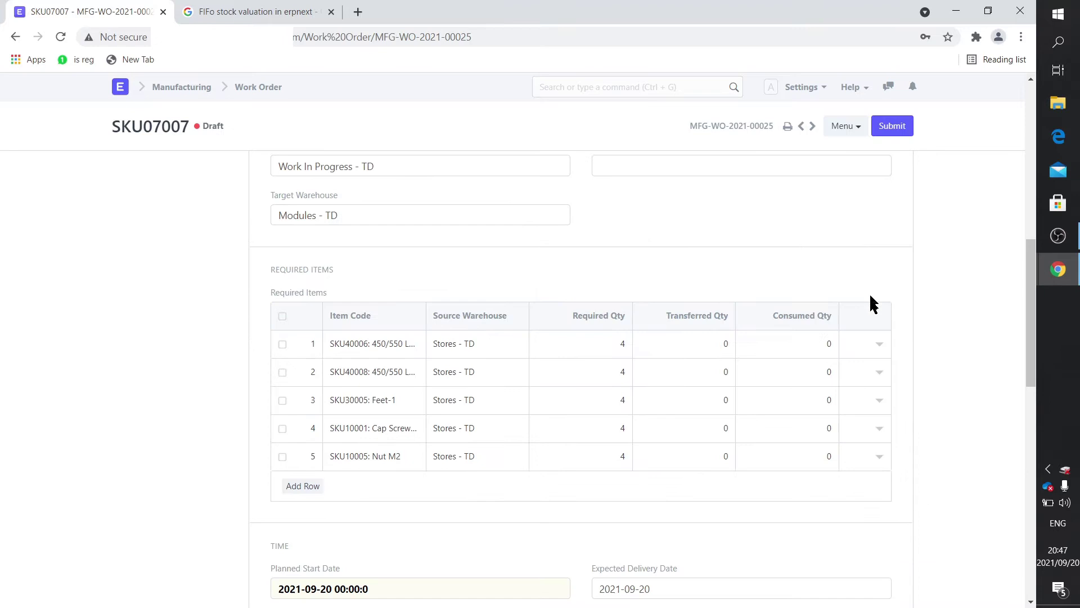
left_click(879, 346)
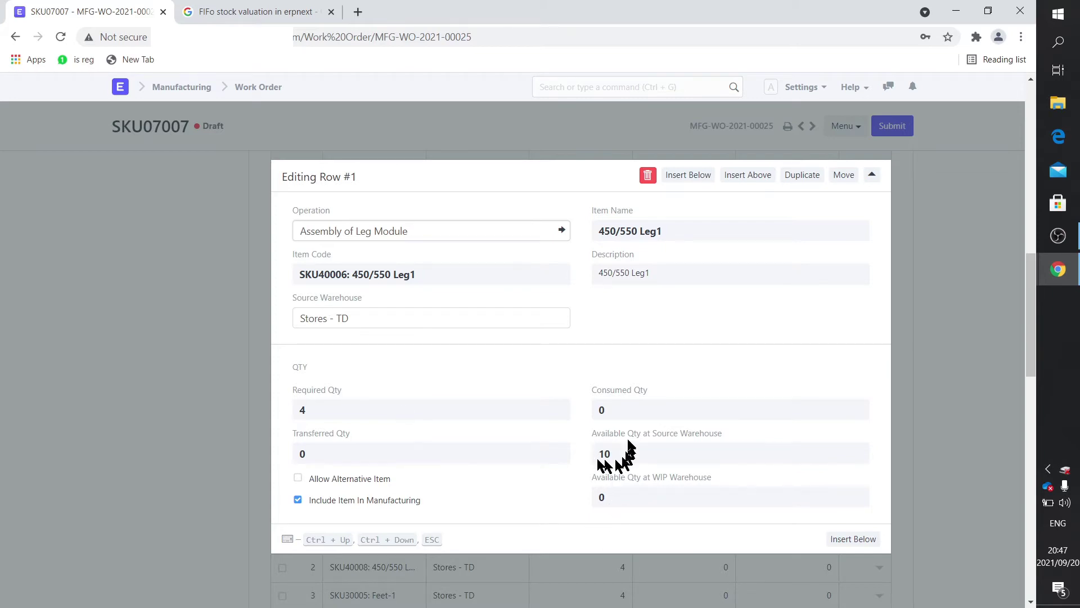
left_click(233, 380)
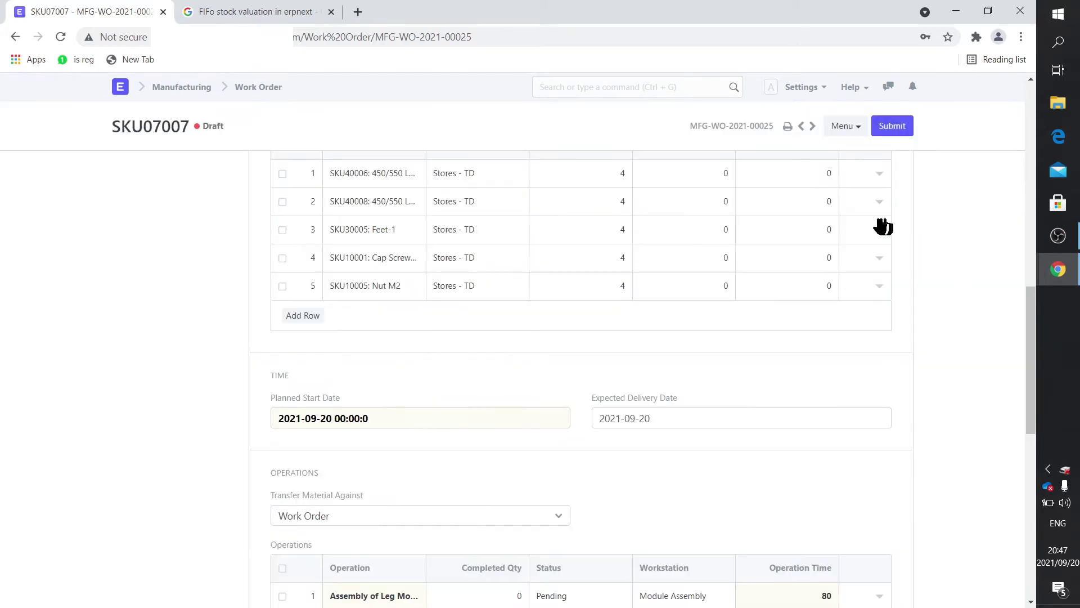
left_click(880, 203)
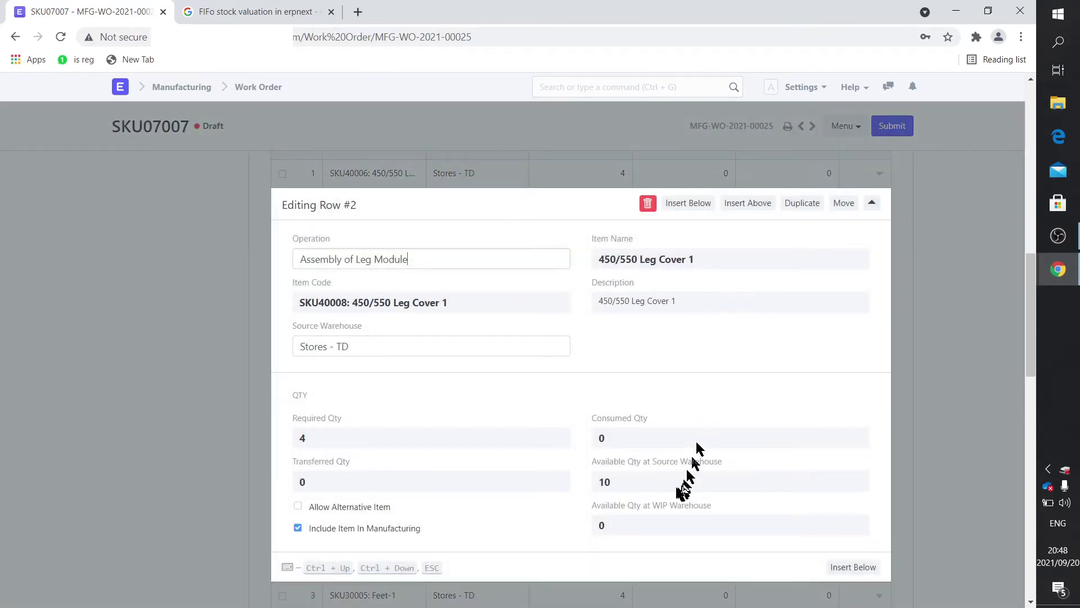
left_click(183, 333)
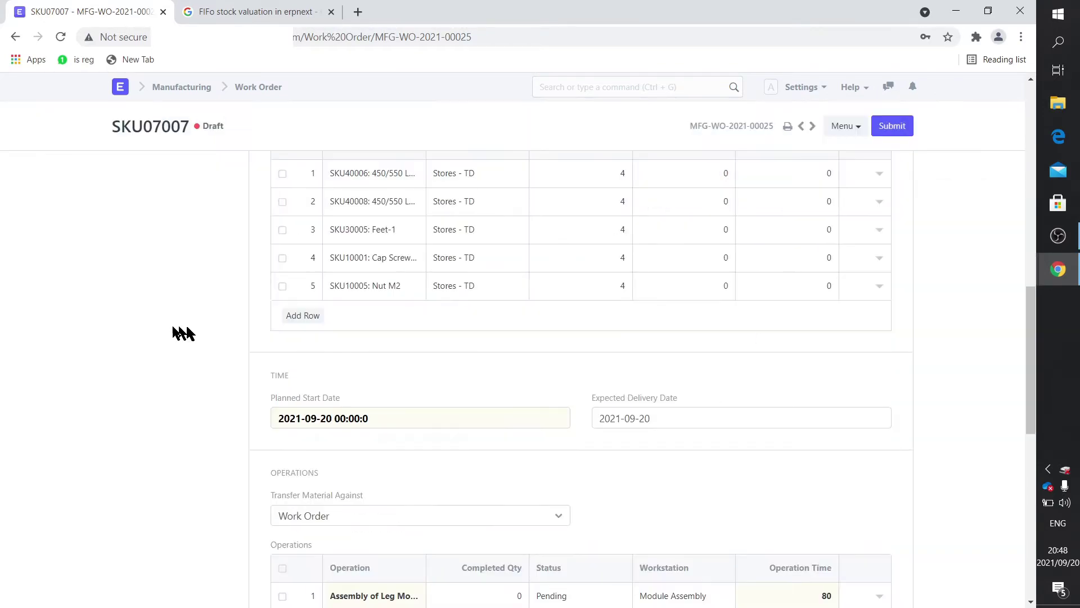
Examine the workstation, estimated time and cost details of the Assembly of Leg Module operation
scroll(743, 498, "down", 3)
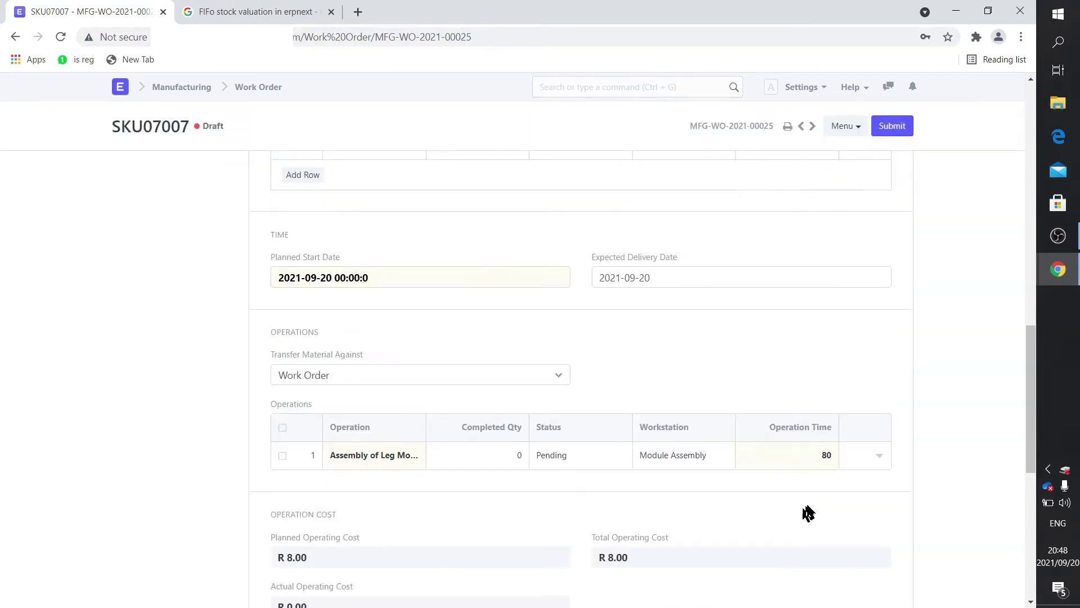
left_click(880, 458)
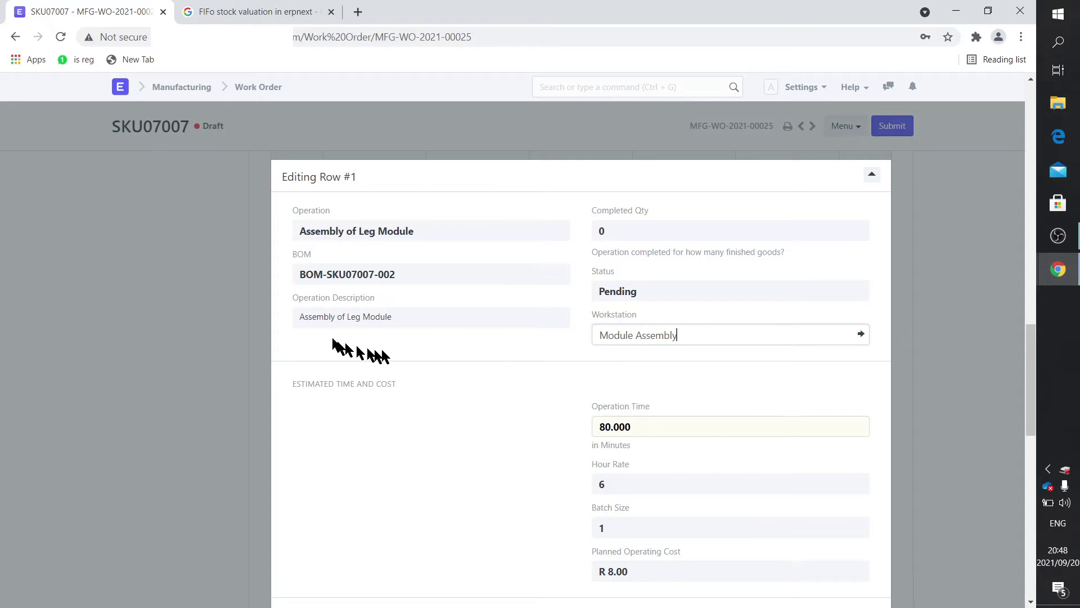
scroll(366, 337, "down", 5)
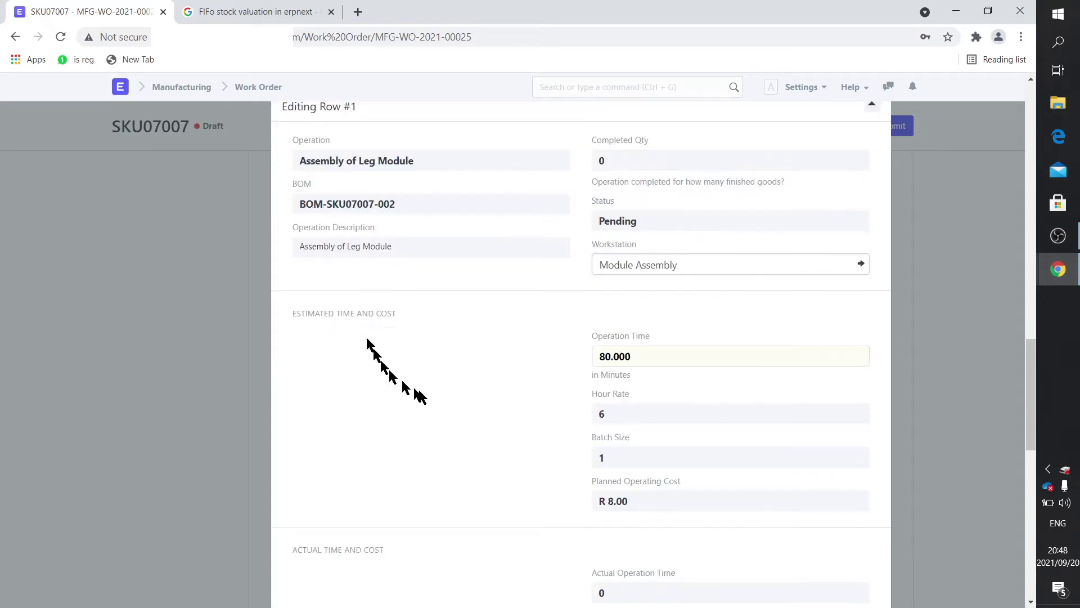
left_click(120, 326)
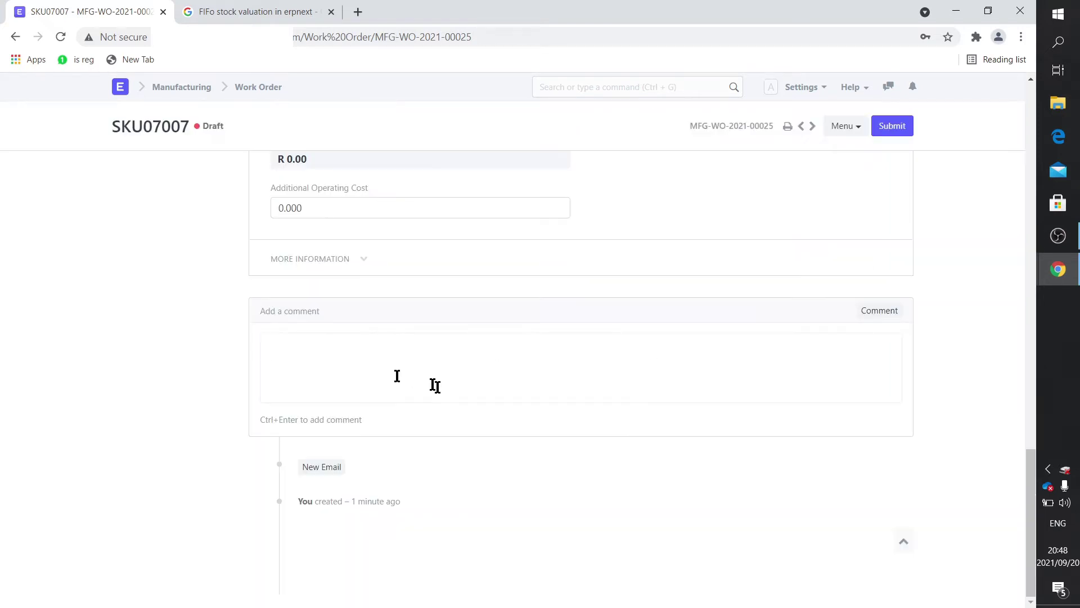
Submit the SKU07007 work order permanently and dismiss the job card message
scroll(481, 445, "up", 15)
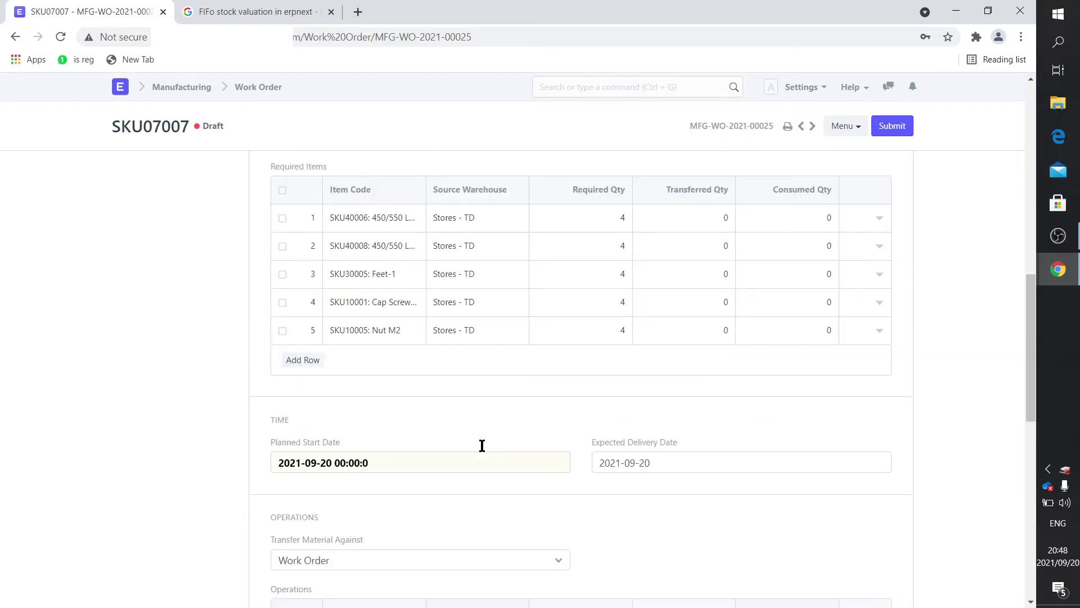
scroll(482, 445, "up", 6)
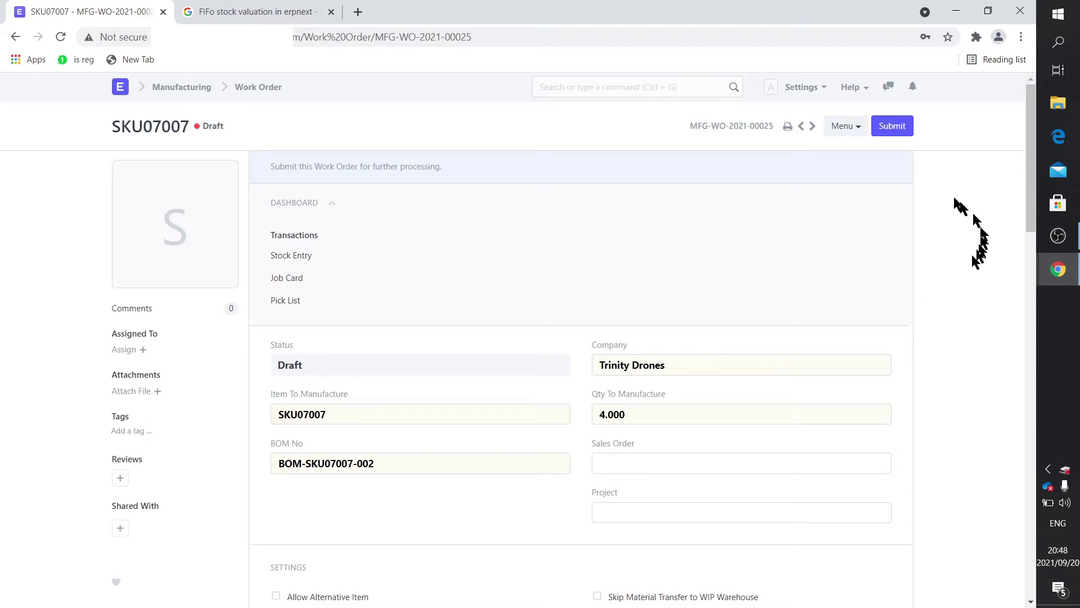
left_click(900, 129)
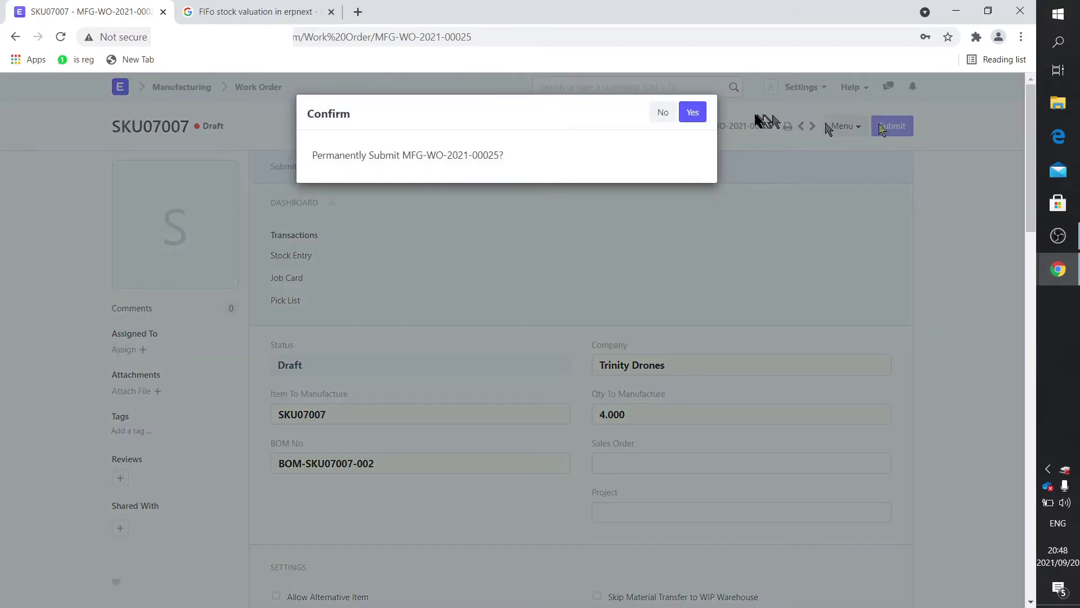
left_click(702, 115)
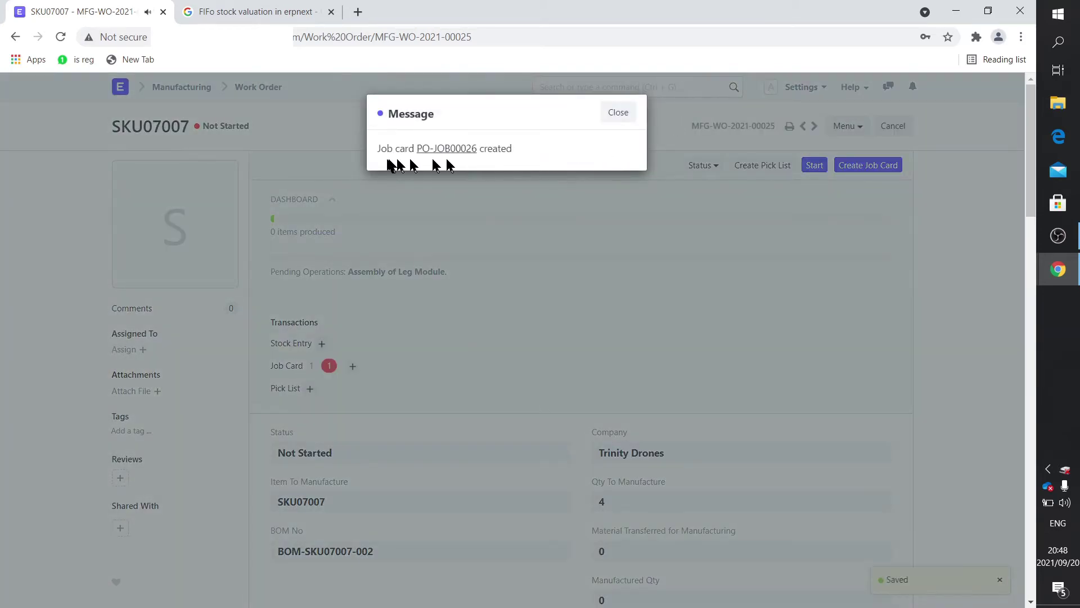
left_click(619, 113)
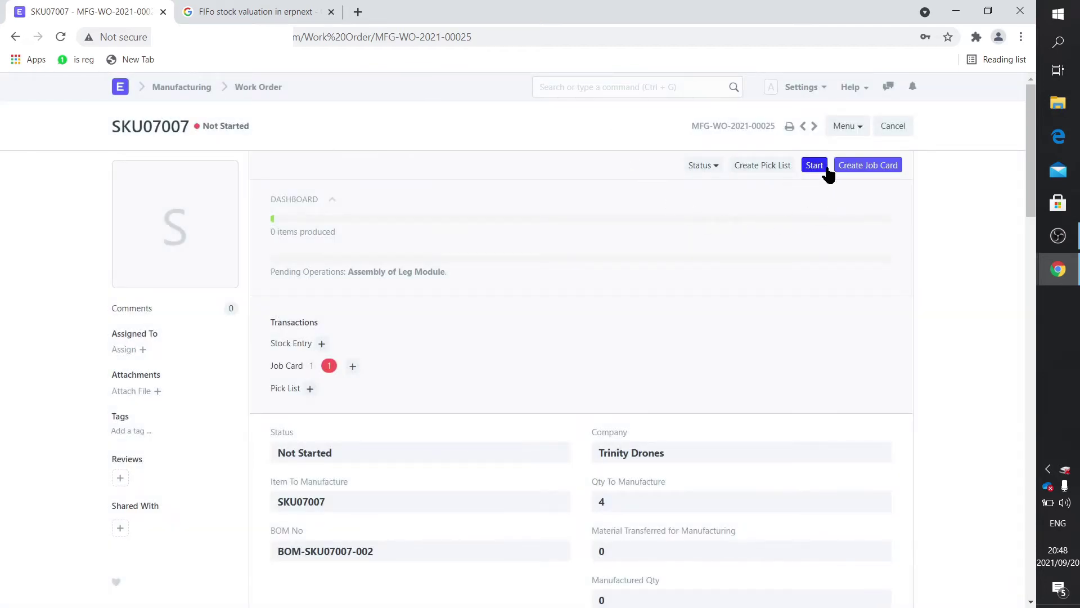
Open the work order's Assembly of Leg Module job card, assign the second suggested employee and save it
left_click(290, 369)
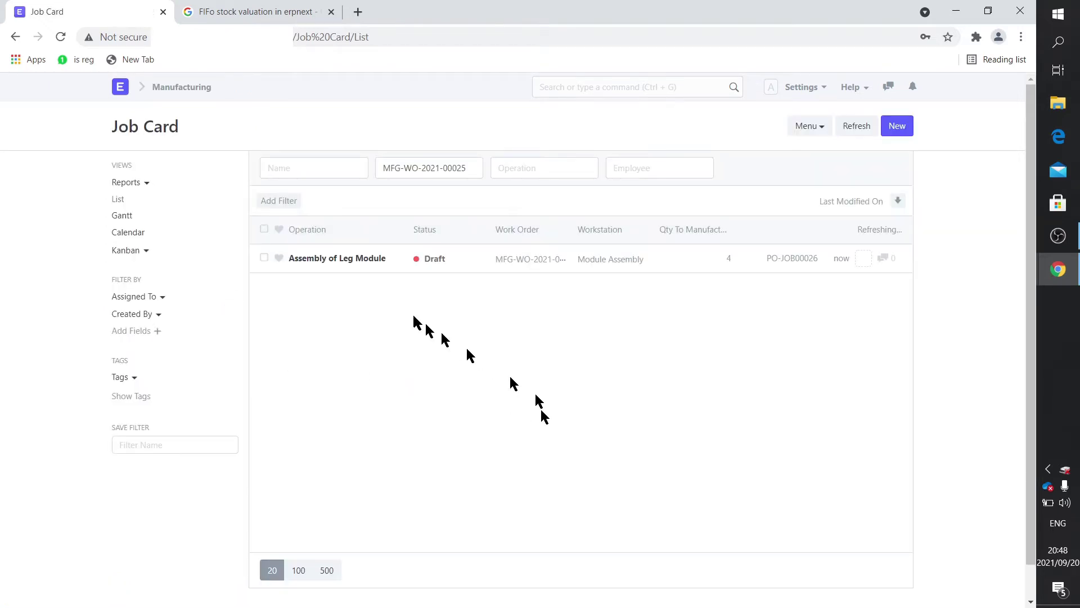
left_click(369, 258)
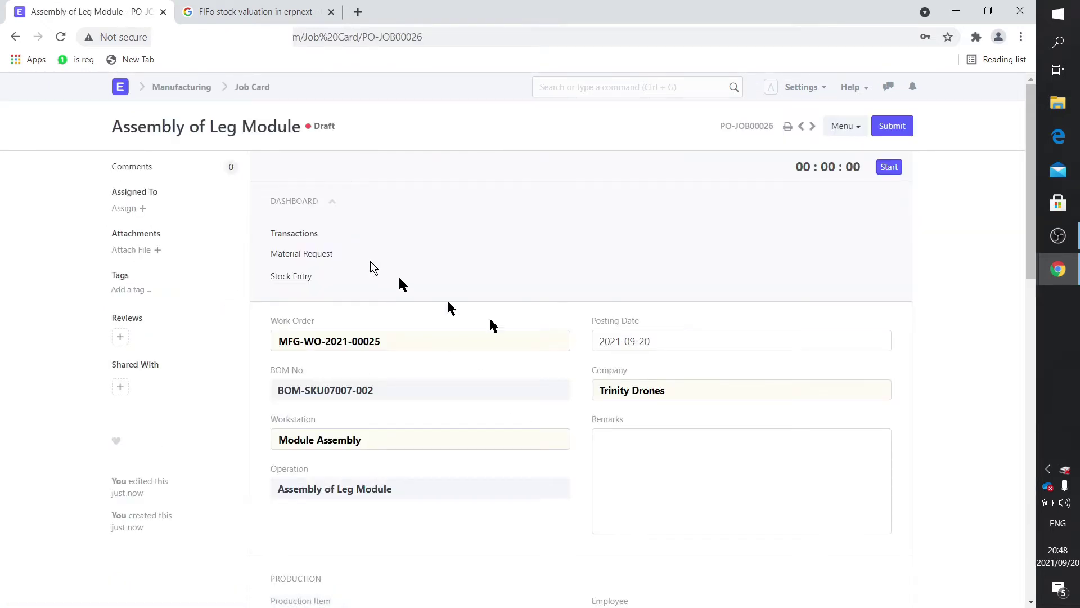
scroll(580, 372, "down", 5)
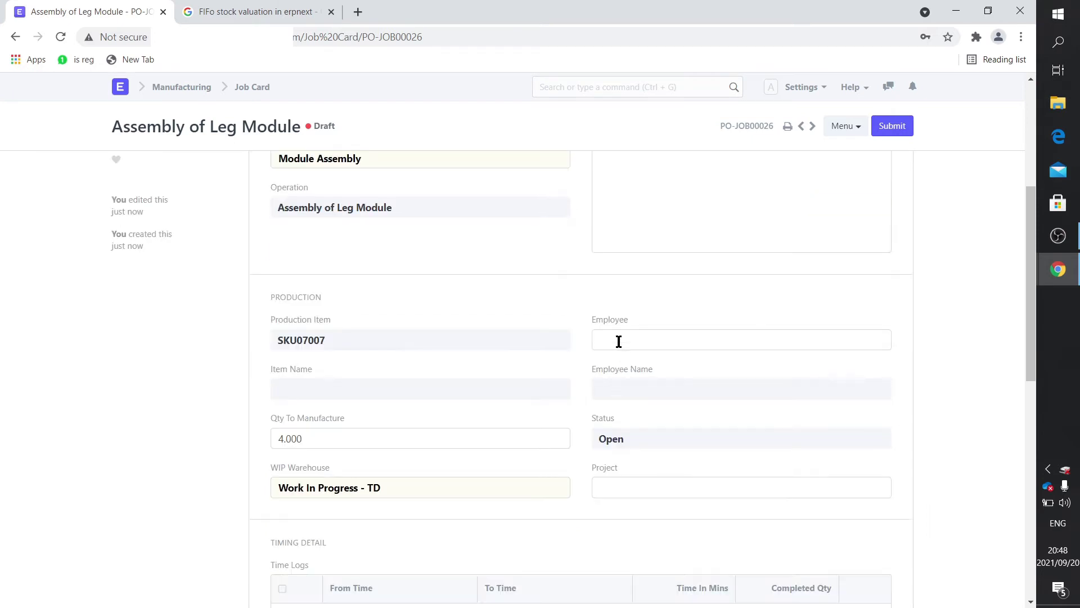
left_click(618, 342)
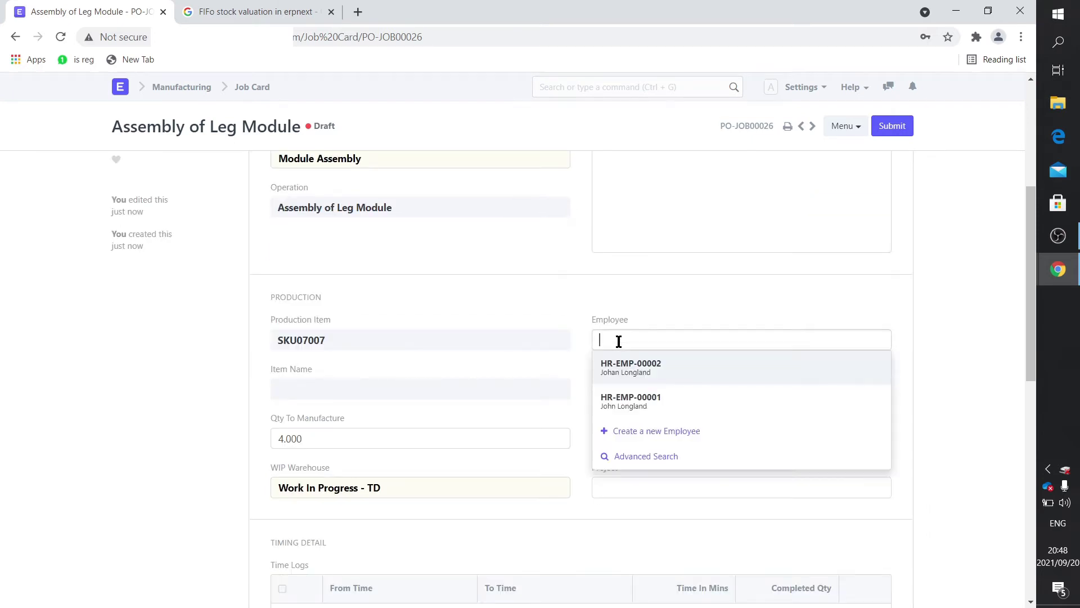
left_click(643, 410)
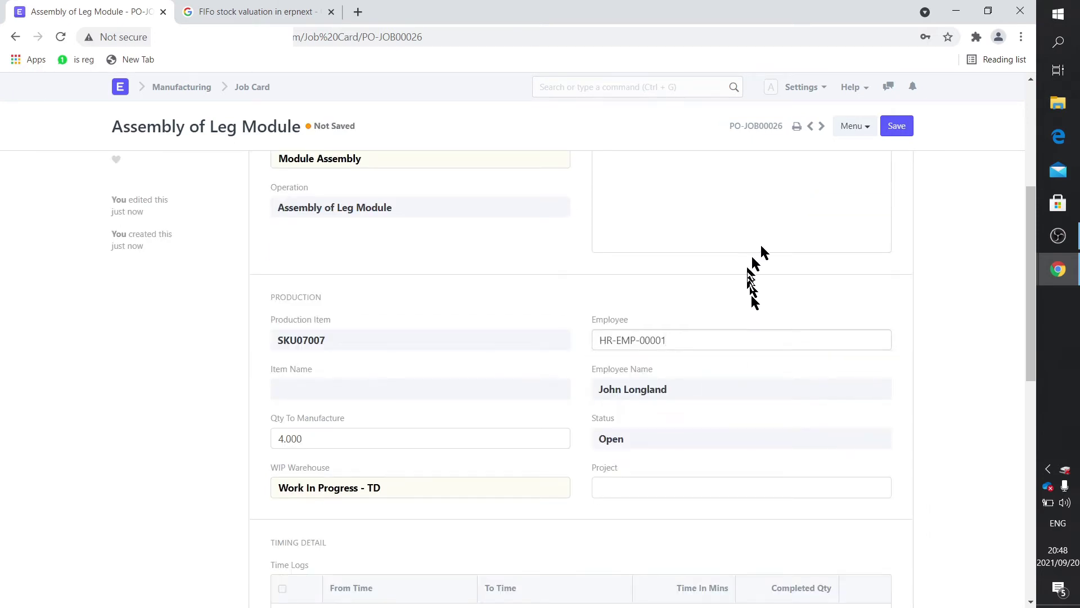
left_click(897, 129)
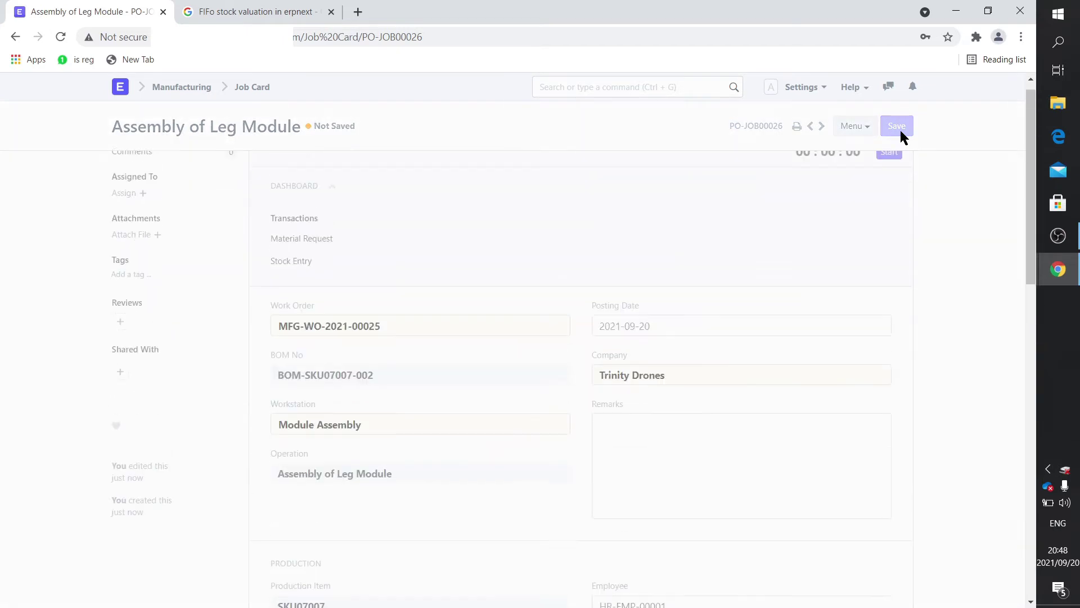
Start the SKU07007 work order with a material transfer for manufacture of quantity 4 and review the stock entry's items and warehouses
left_click(170, 88)
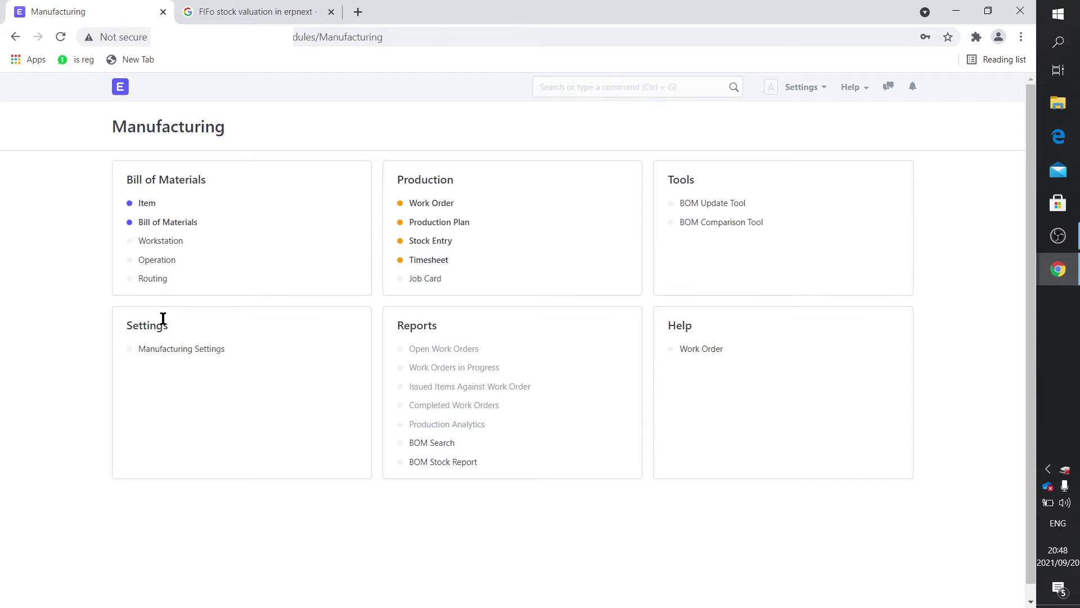
left_click(432, 204)
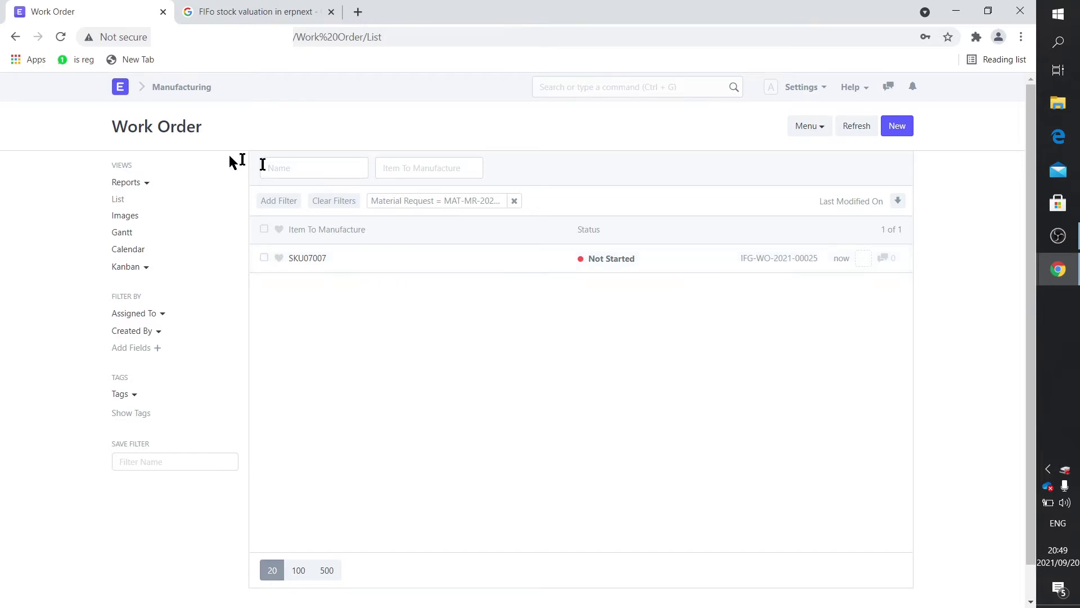
left_click(306, 260)
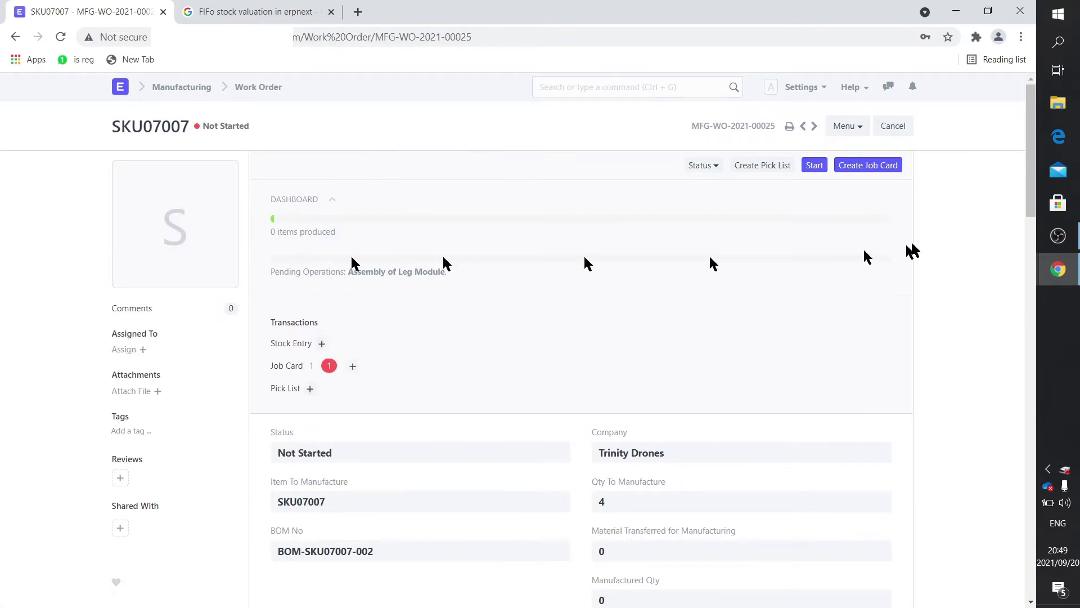
left_click(815, 166)
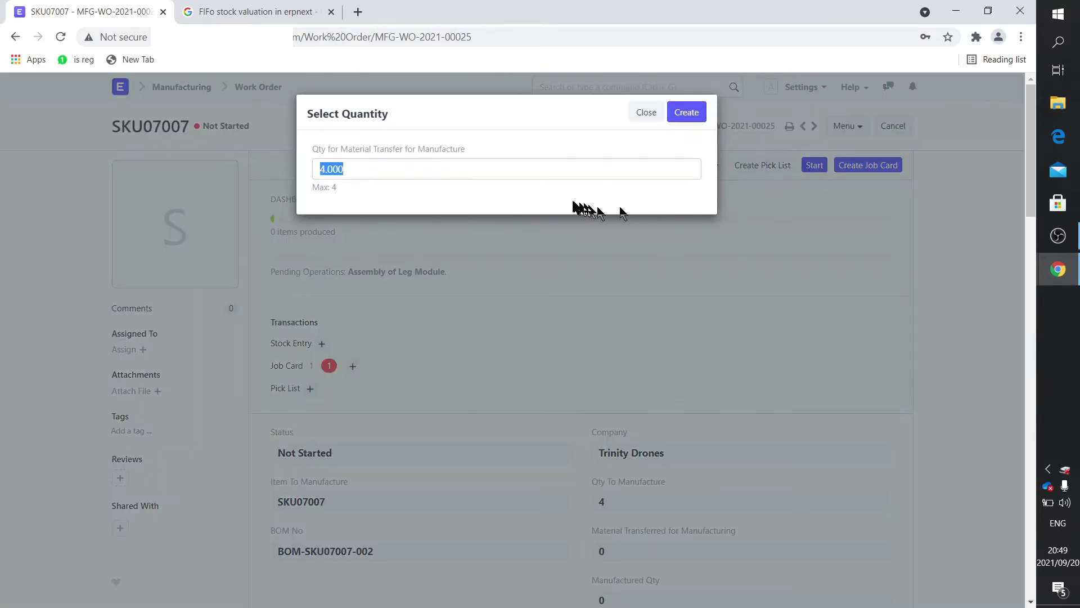
left_click(692, 113)
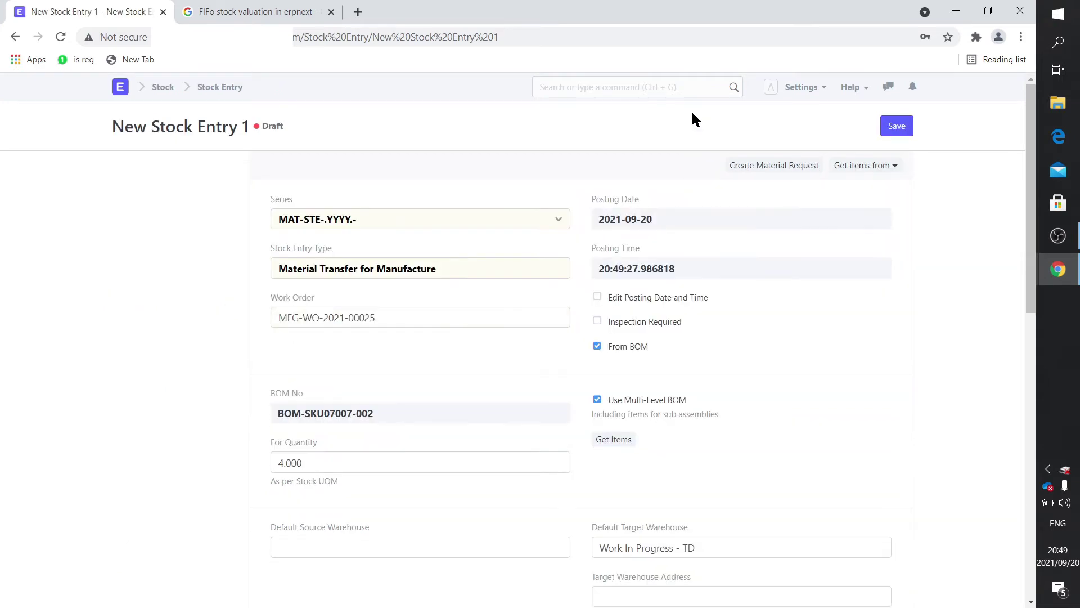
scroll(365, 437, "down", 5)
scroll(374, 437, "down", 1)
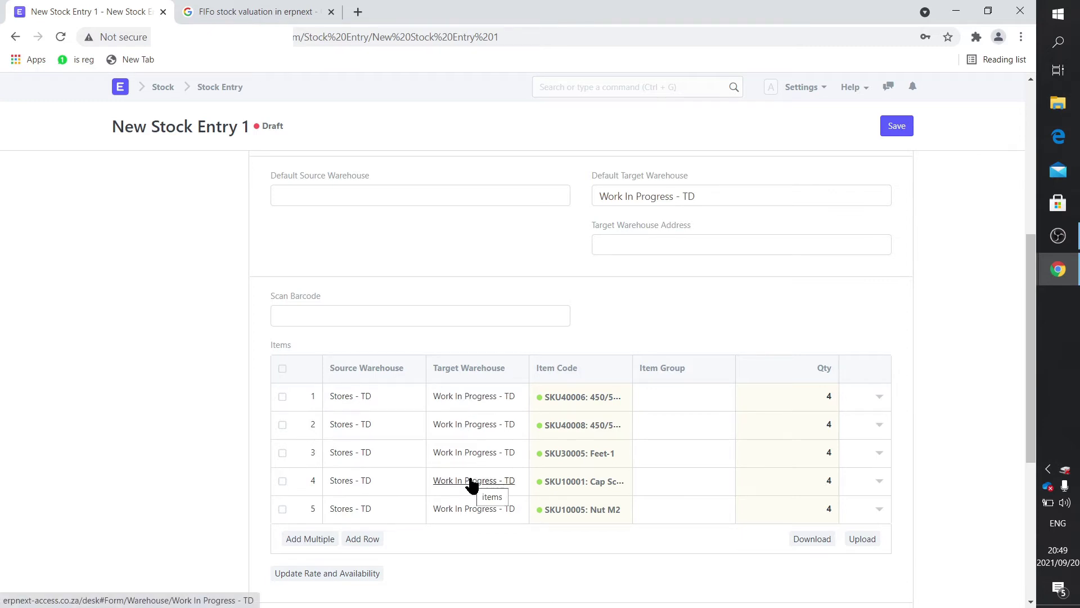
scroll(471, 484, "up", 2)
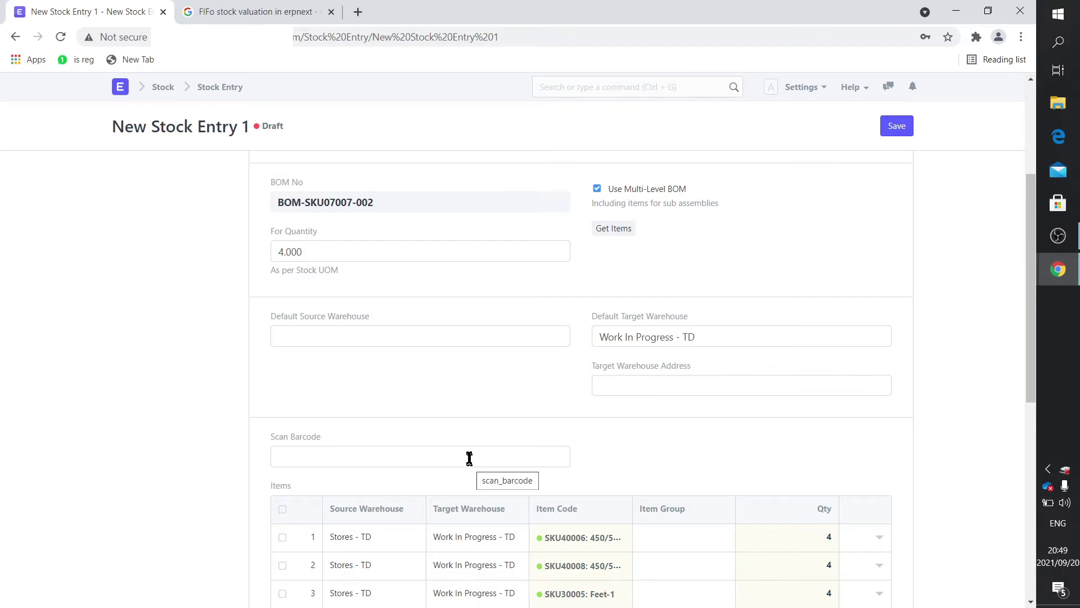
Save the Material Transfer for Manufacture stock entry and submit it permanently
scroll(737, 470, "down", 7)
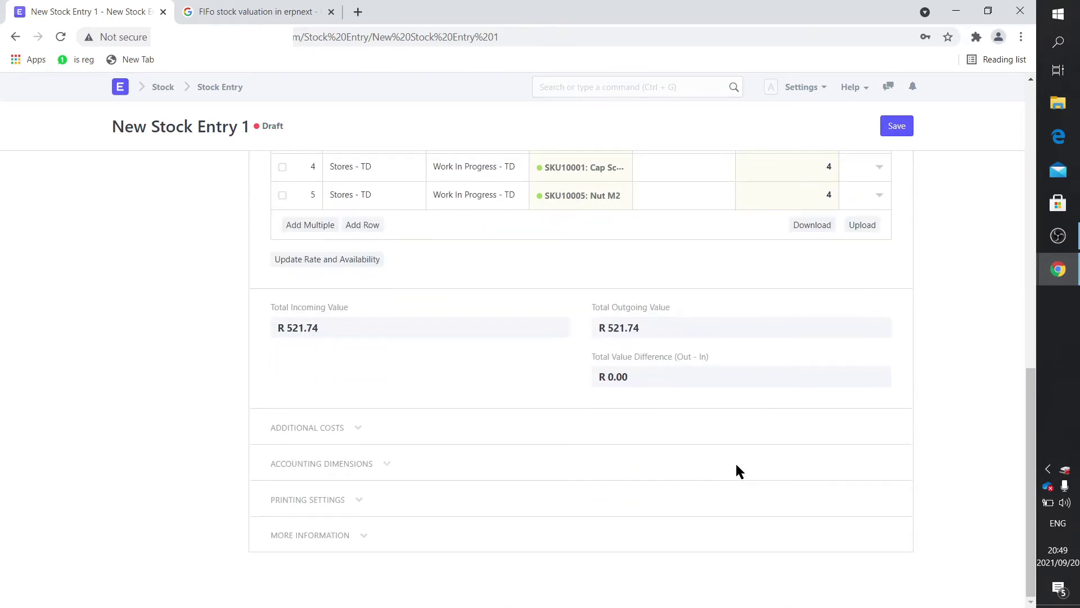
left_click(895, 127)
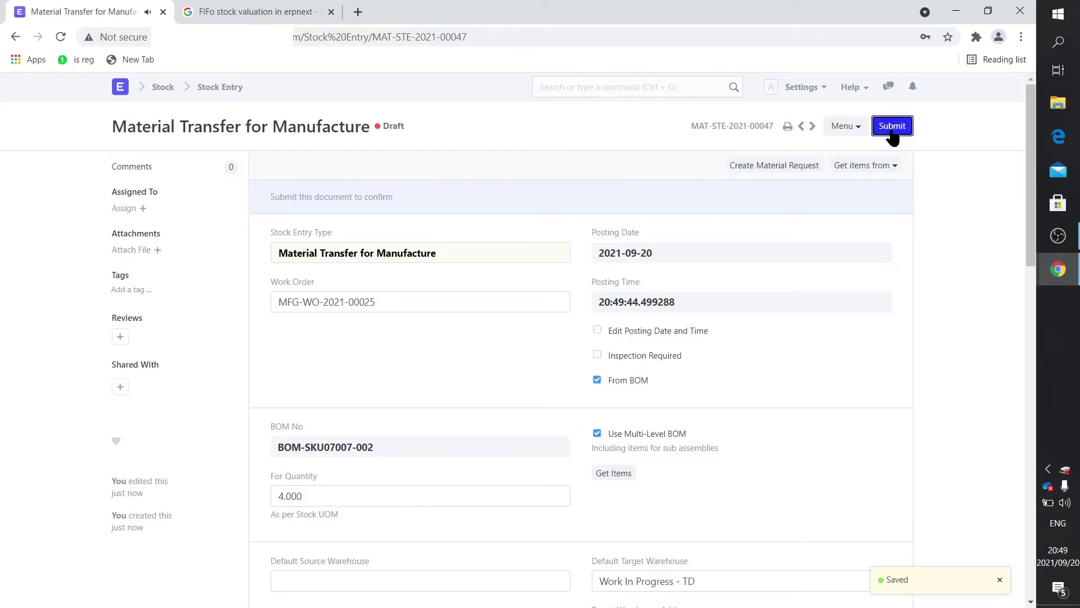
left_click(892, 128)
left_click(698, 115)
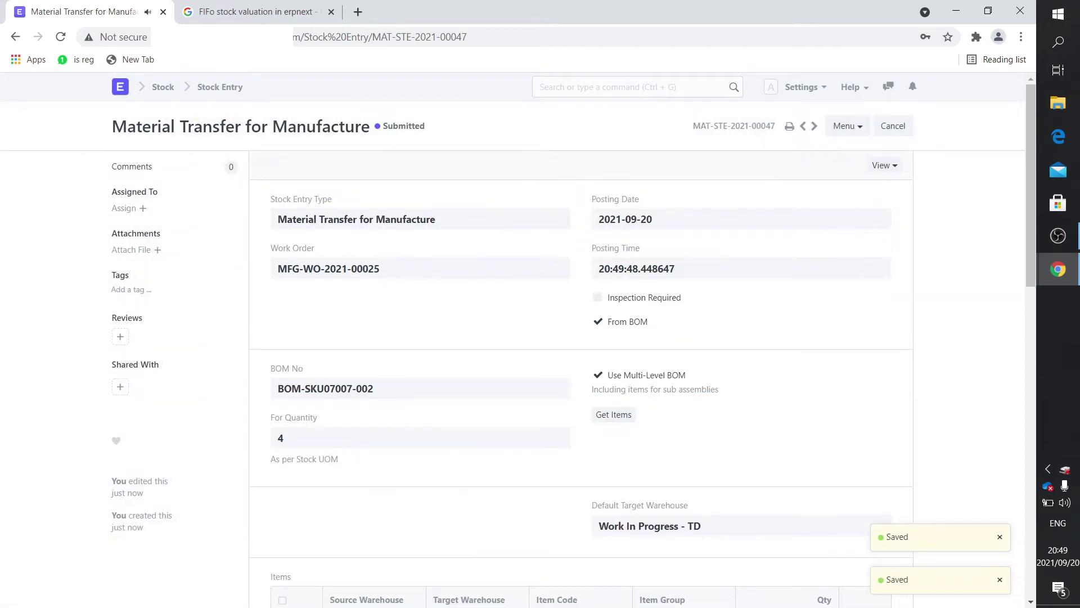
Rebuild the Stock Balance report without the Stores - TD warehouse filter to check quantities across all warehouses
left_click(161, 89)
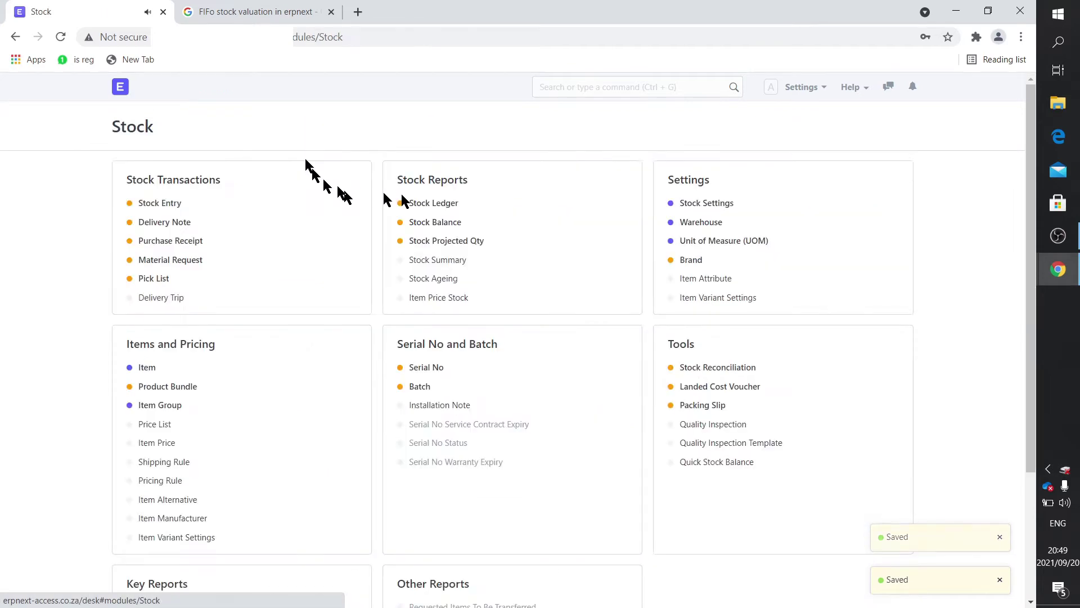
left_click(434, 220)
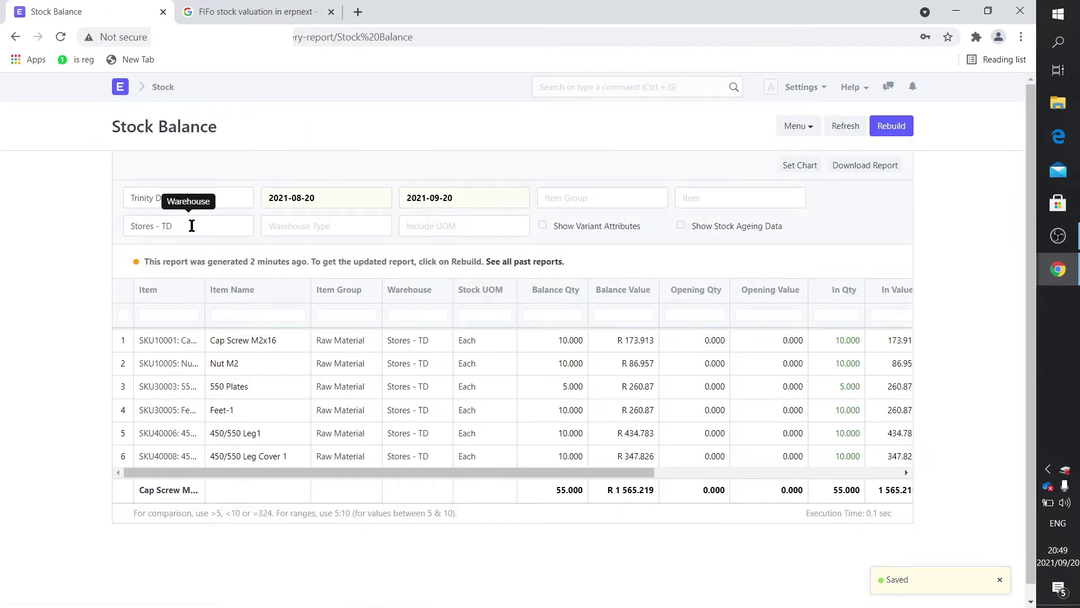
left_click_drag(191, 224, 70, 229)
key("BackSpace")
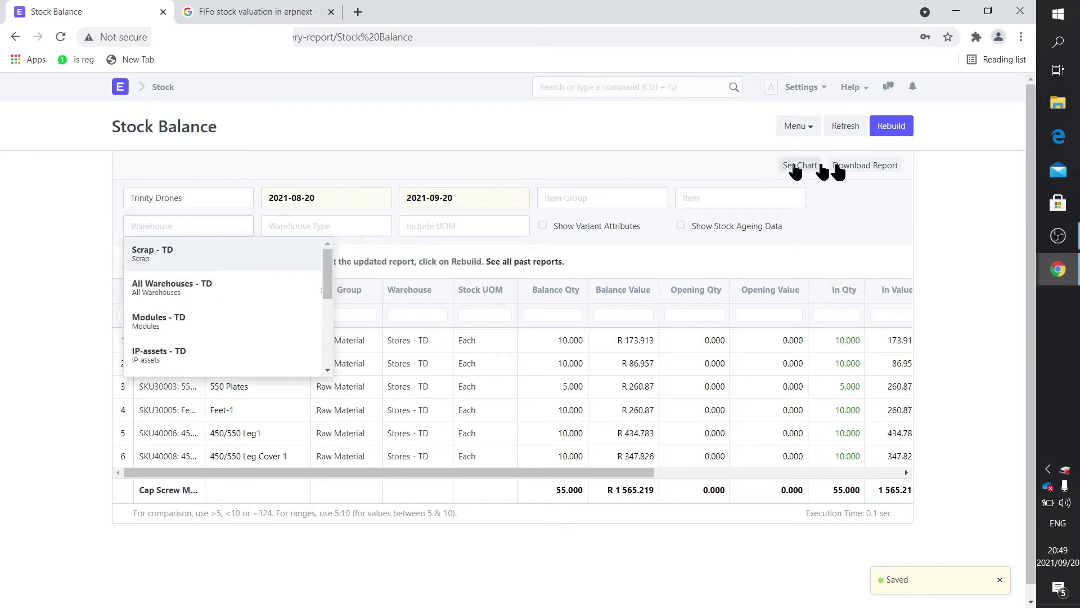
left_click(896, 128)
left_click(896, 127)
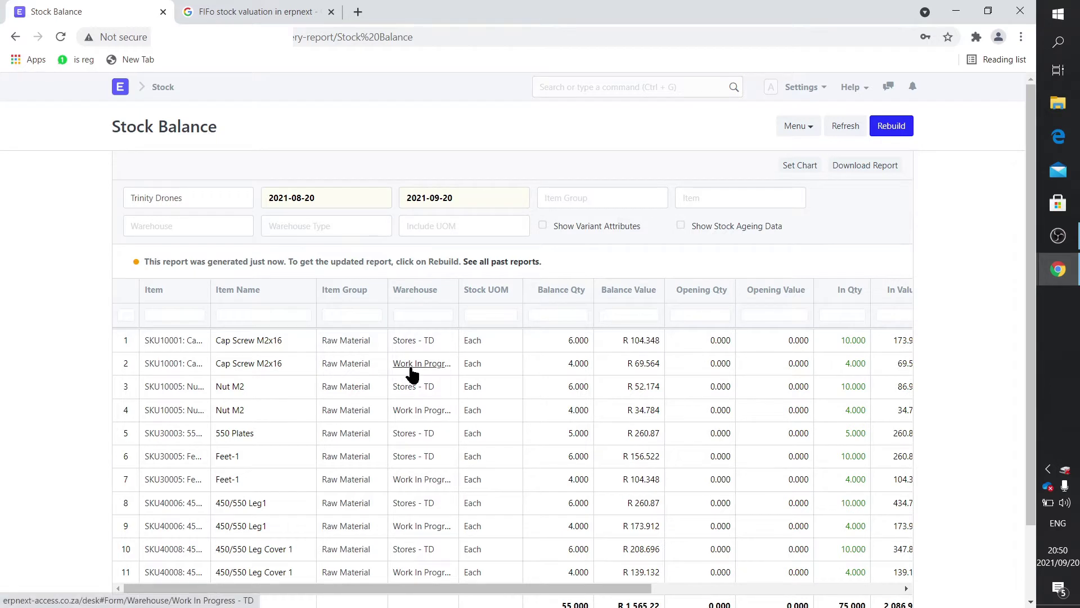
Look up the Assembly of Leg Module job card and check the SKU07007 work order's status in the work order list
left_click(120, 88)
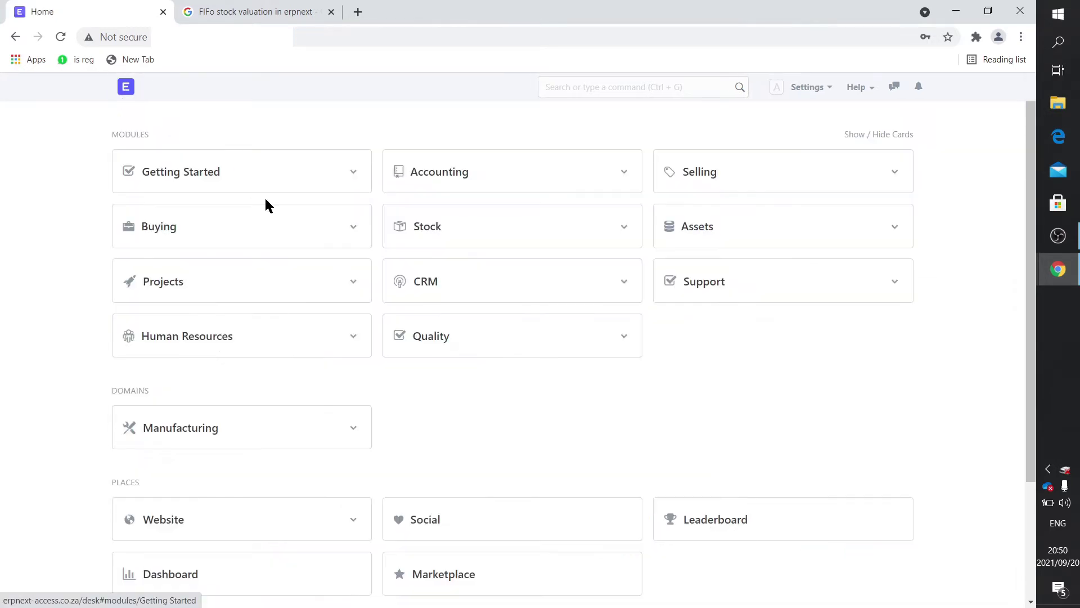
left_click(222, 429)
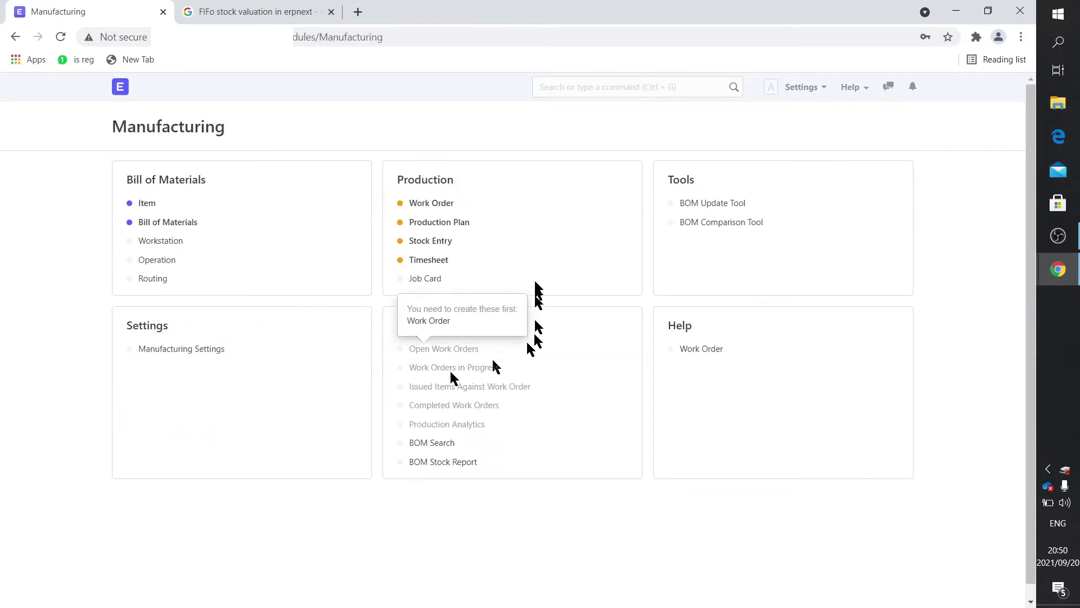
left_click(427, 276)
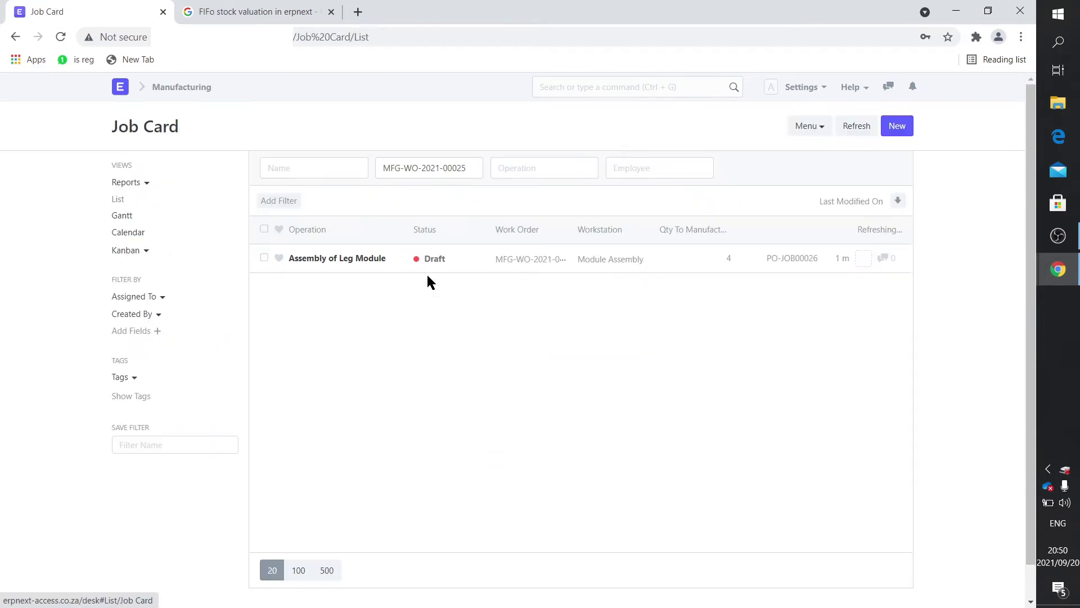
left_click(375, 259)
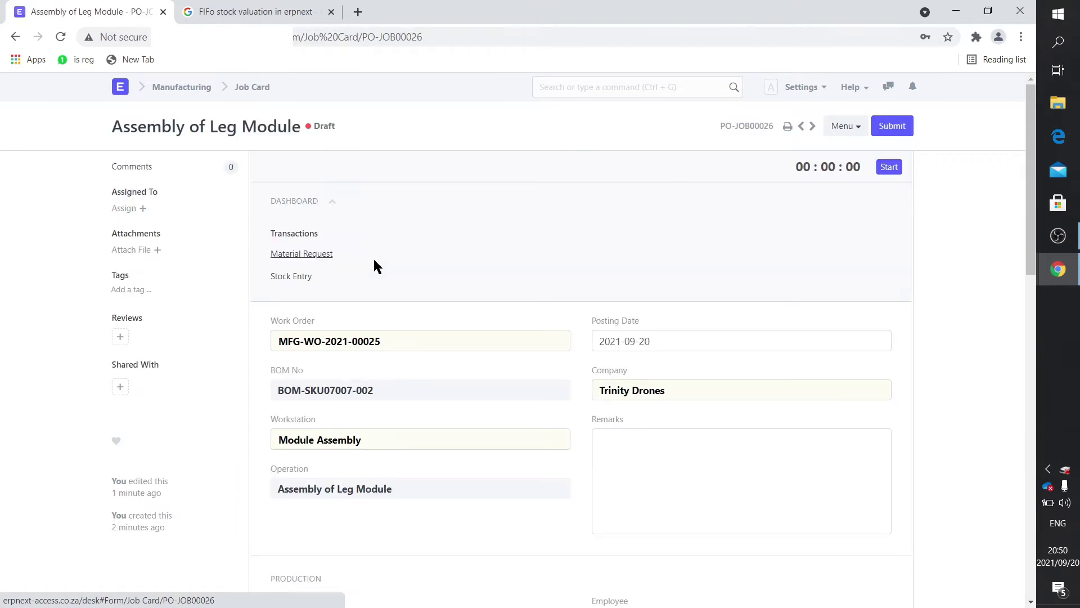
left_click(169, 88)
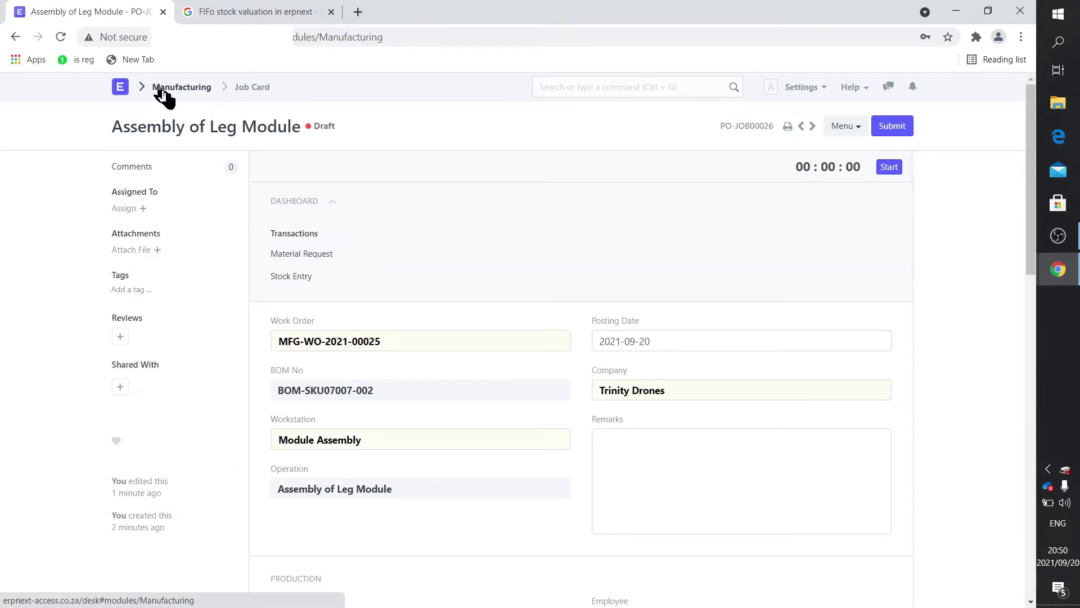
left_click(426, 205)
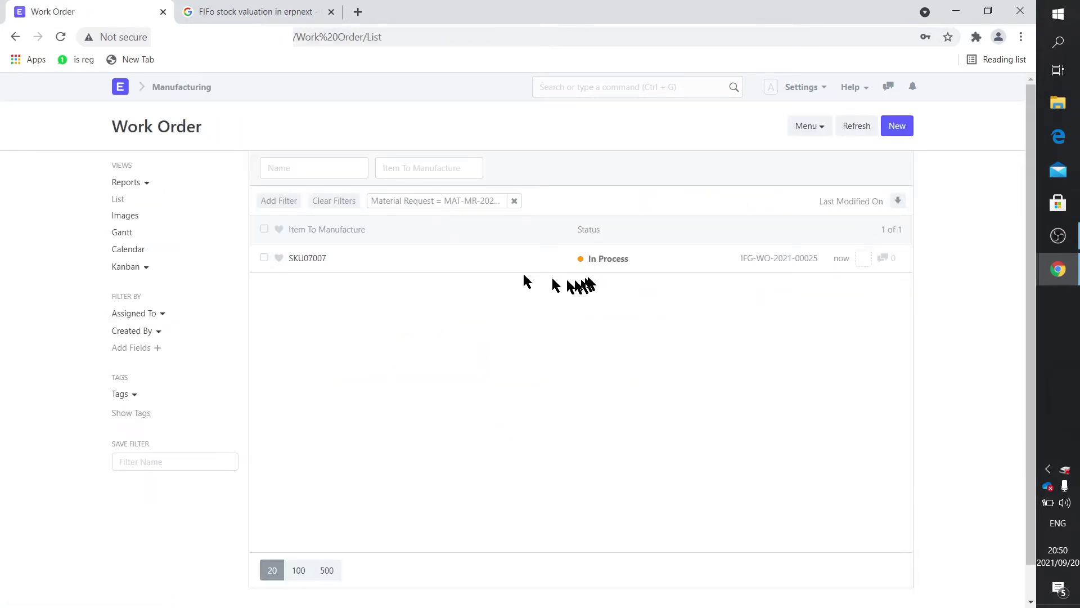
Open the Assembly of Leg Module job card, review its production details and start its job timer
left_click(185, 87)
left_click(434, 280)
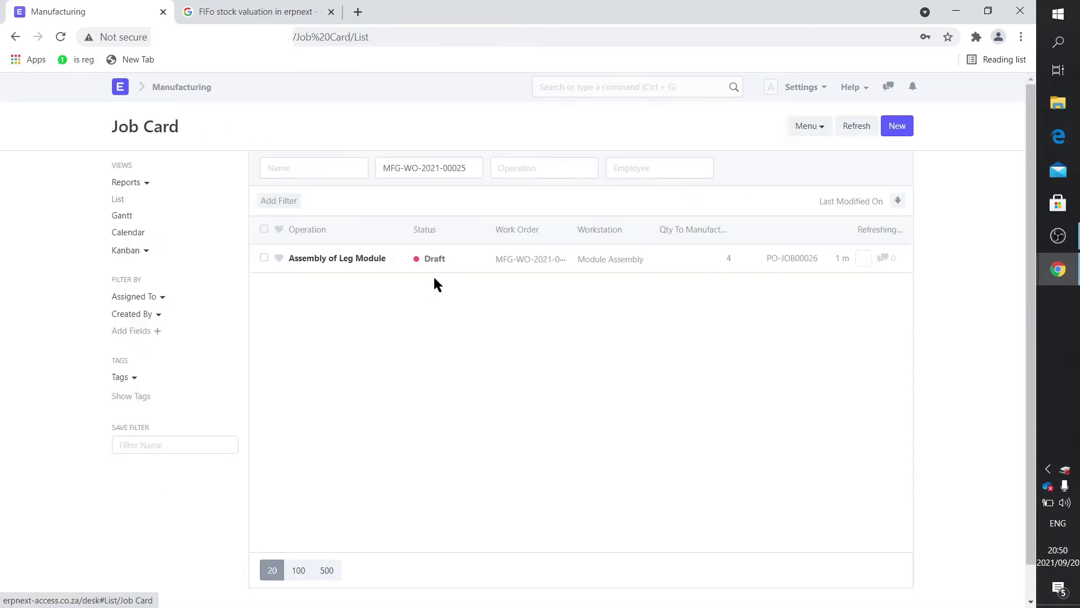
left_click(355, 261)
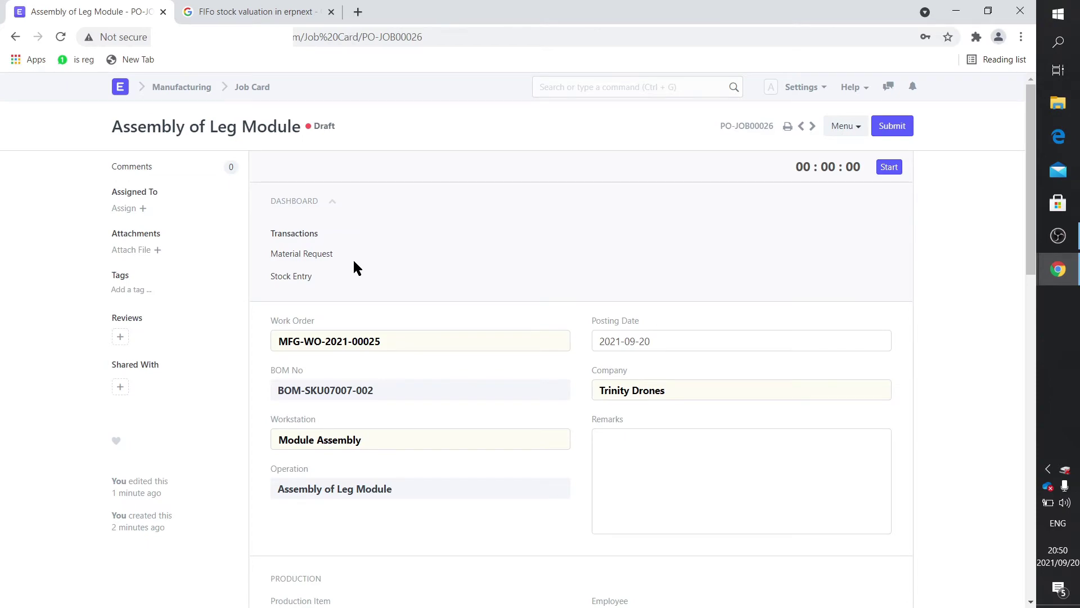
scroll(630, 391, "down", 7)
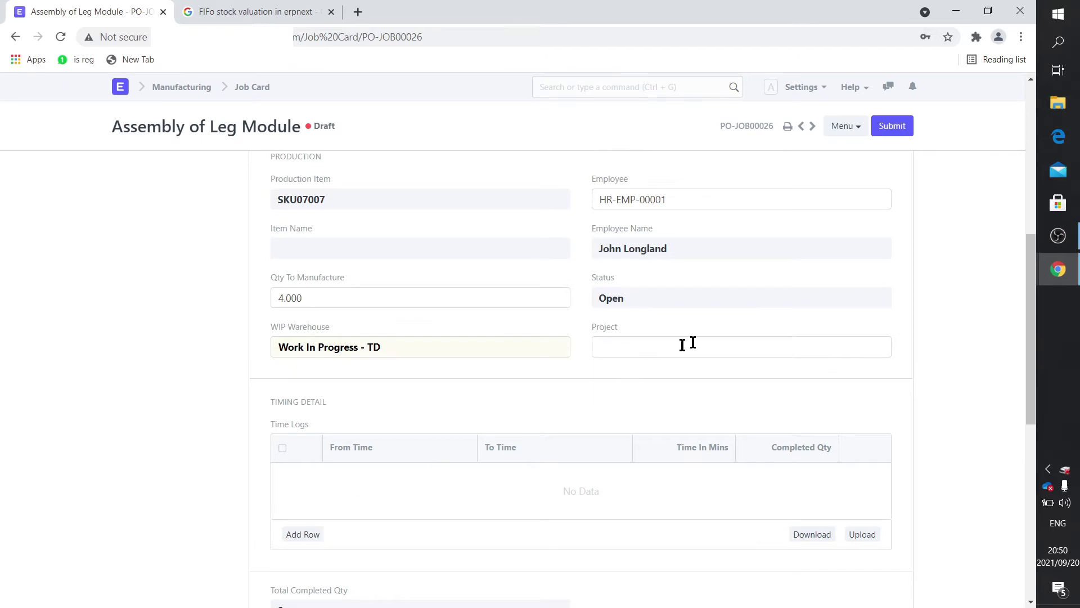
scroll(682, 344, "up", 7)
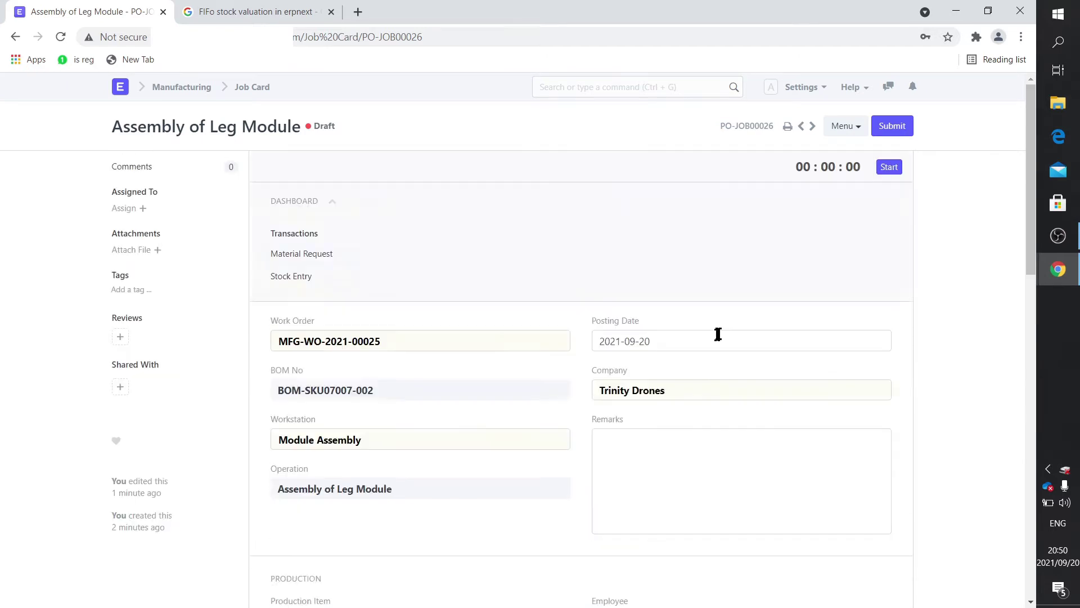
left_click(891, 171)
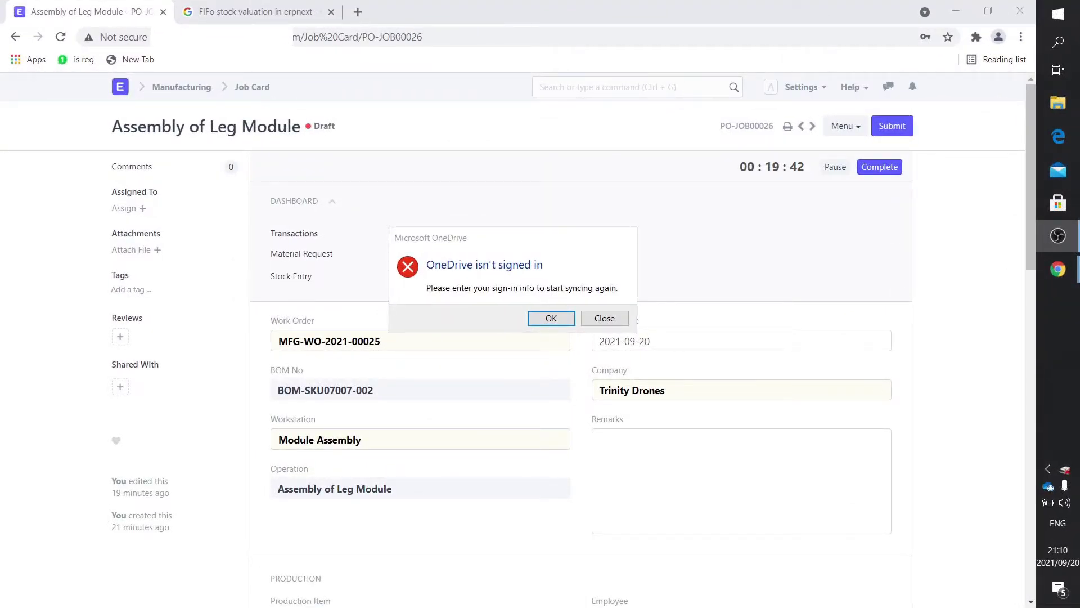
Dismiss the OneDrive sign-in message, complete the Assembly of Leg Module job with quantity 4 and submit the job card permanently
left_click(602, 319)
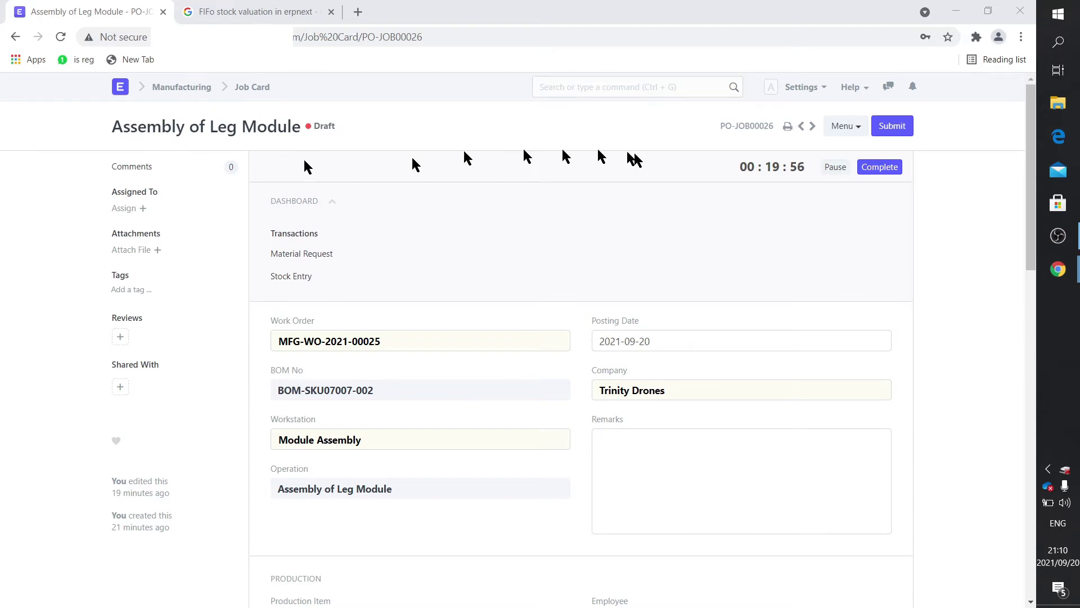
left_click(877, 167)
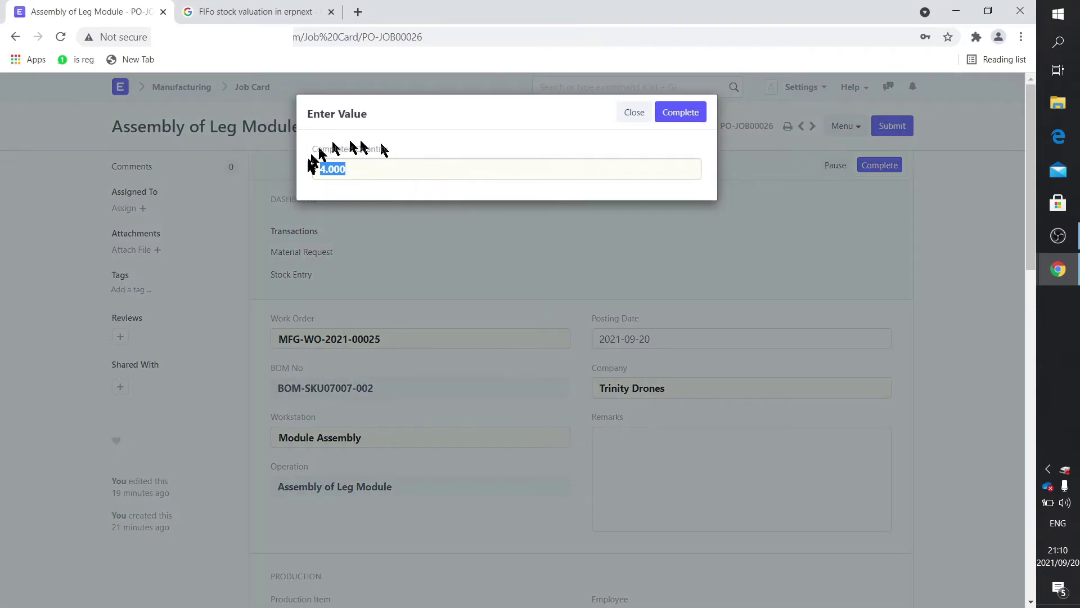
left_click(695, 129)
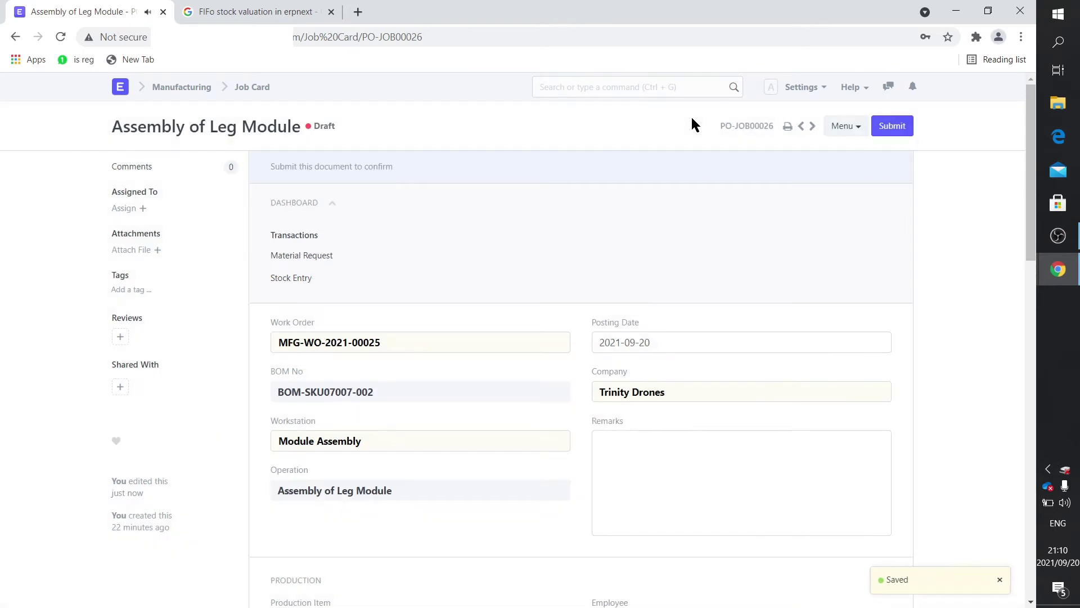
left_click(885, 130)
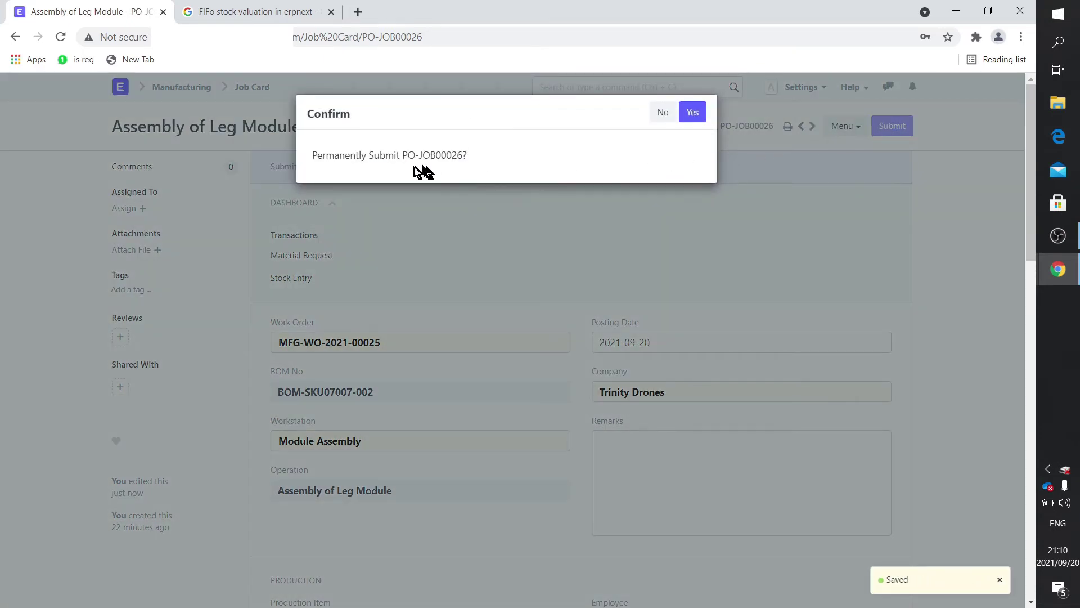
left_click(694, 113)
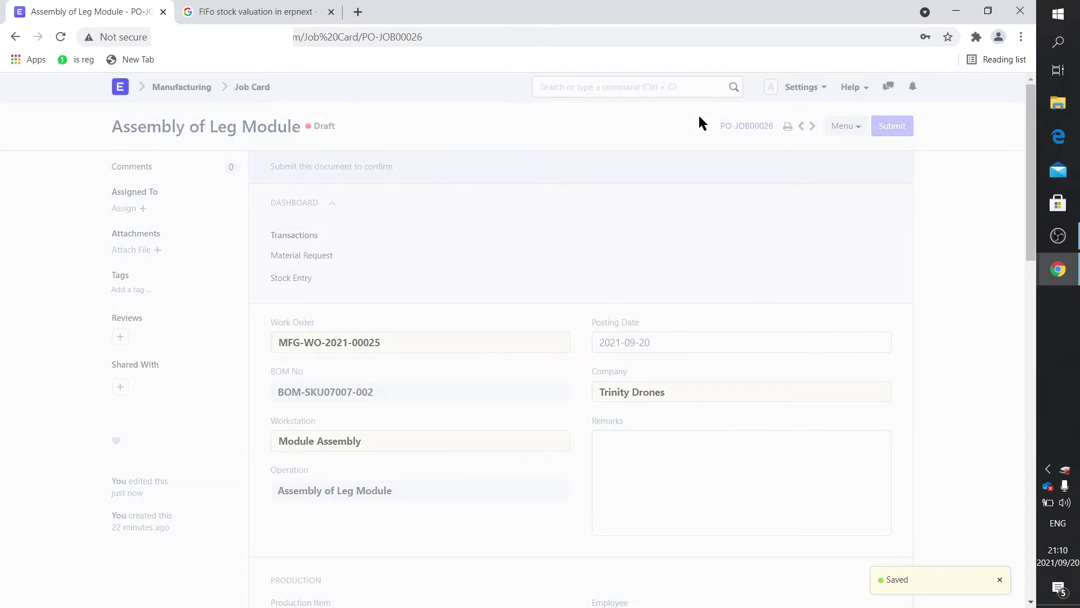
Check the job card's status in the list, then finish the SKU07007 work order by creating a manufacture stock entry for quantity 4
left_click(251, 88)
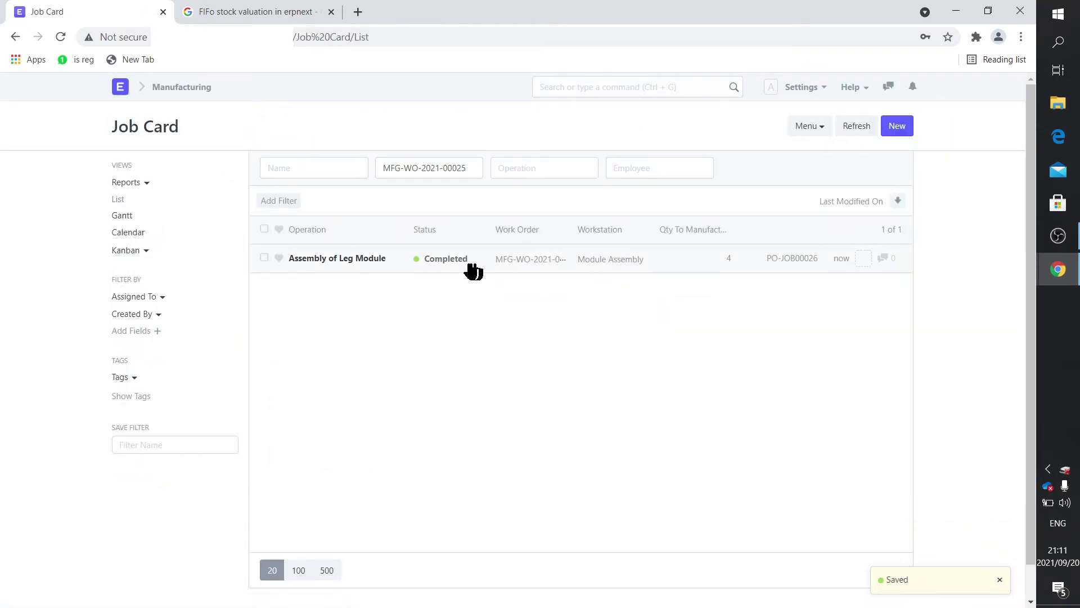
left_click(163, 98)
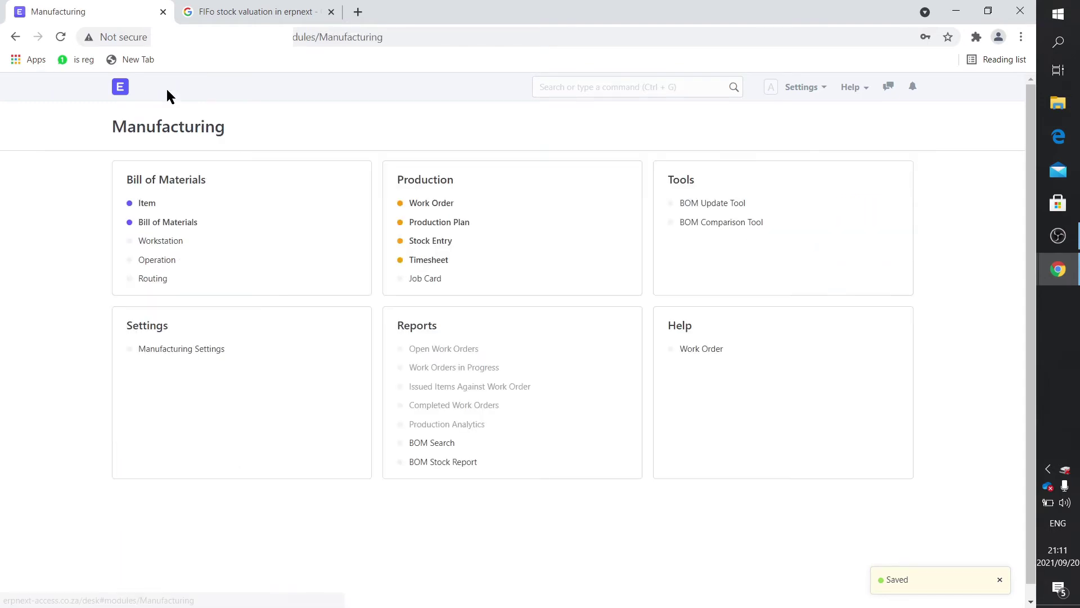
left_click(444, 204)
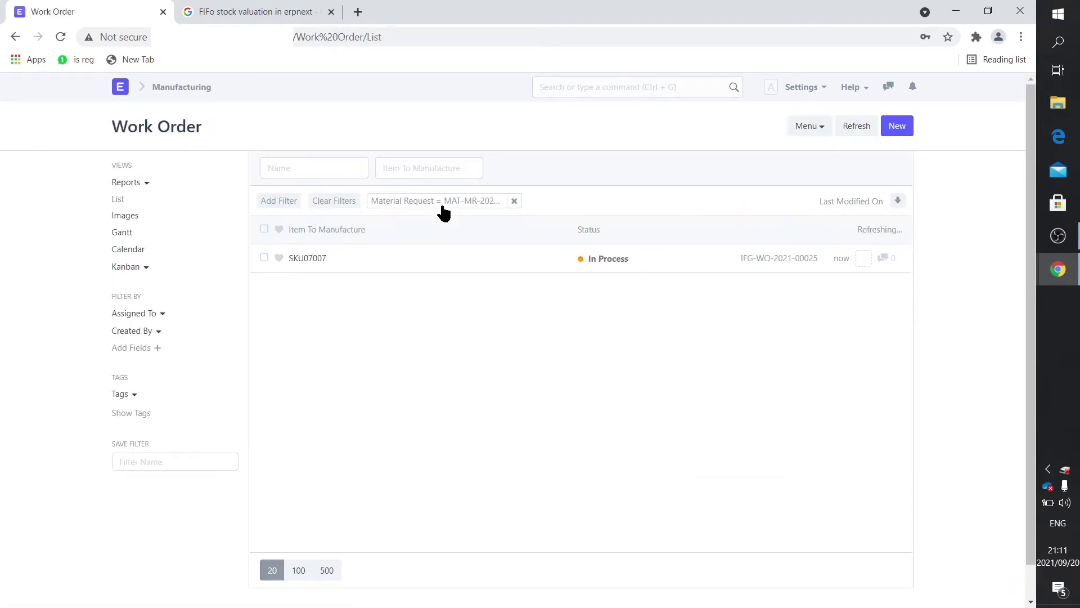
left_click(326, 260)
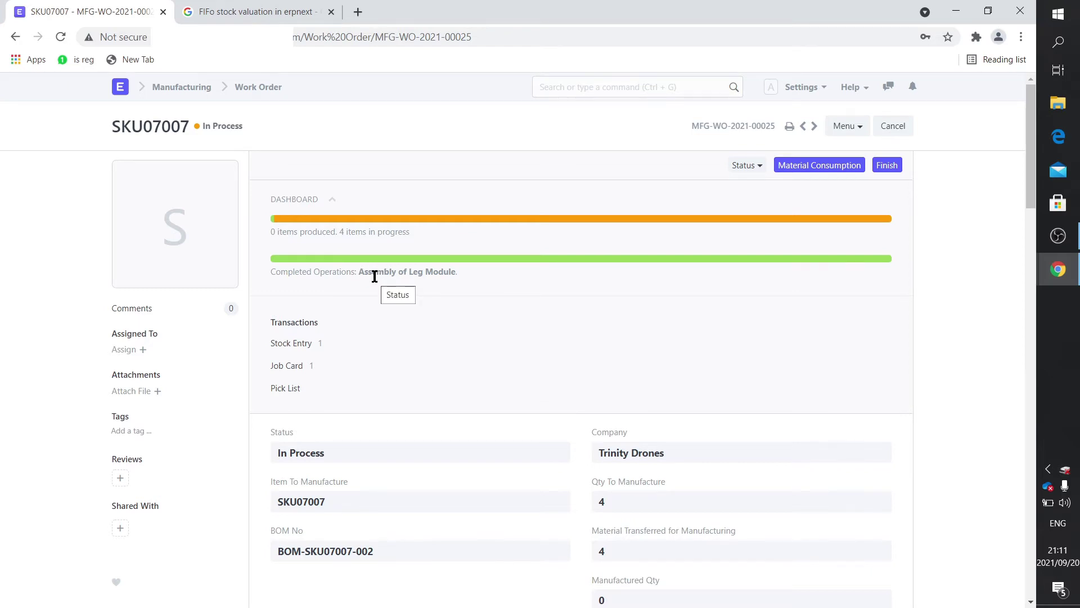
left_click(888, 167)
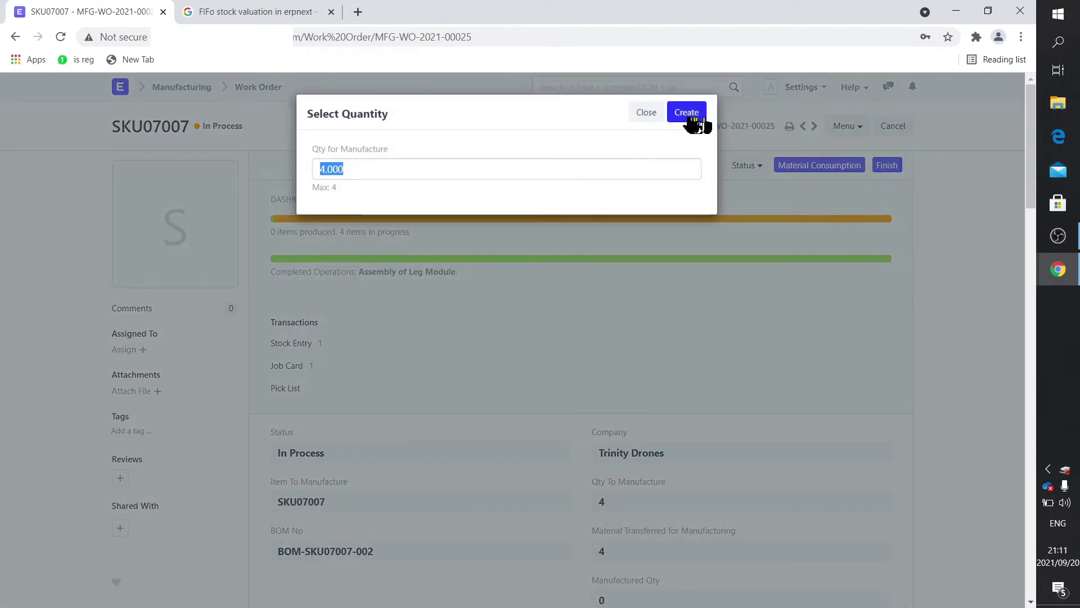
left_click(686, 116)
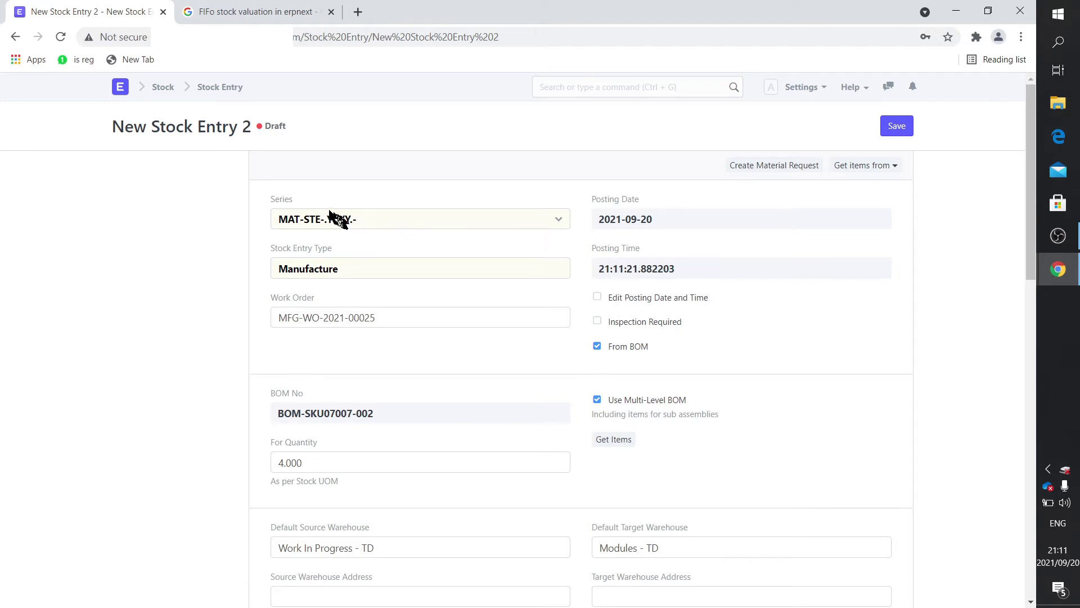
Review the manufacture stock entry's warehouses, items and total values, save it and submit it permanently
scroll(360, 362, "down", 3)
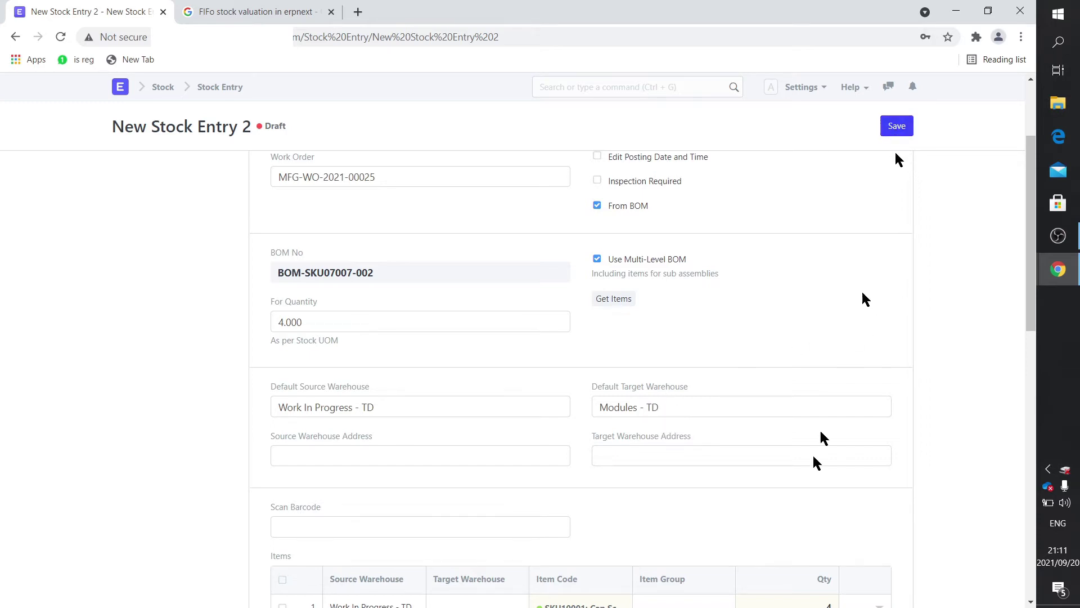
scroll(823, 448, "down", 5)
scroll(825, 448, "up", 3)
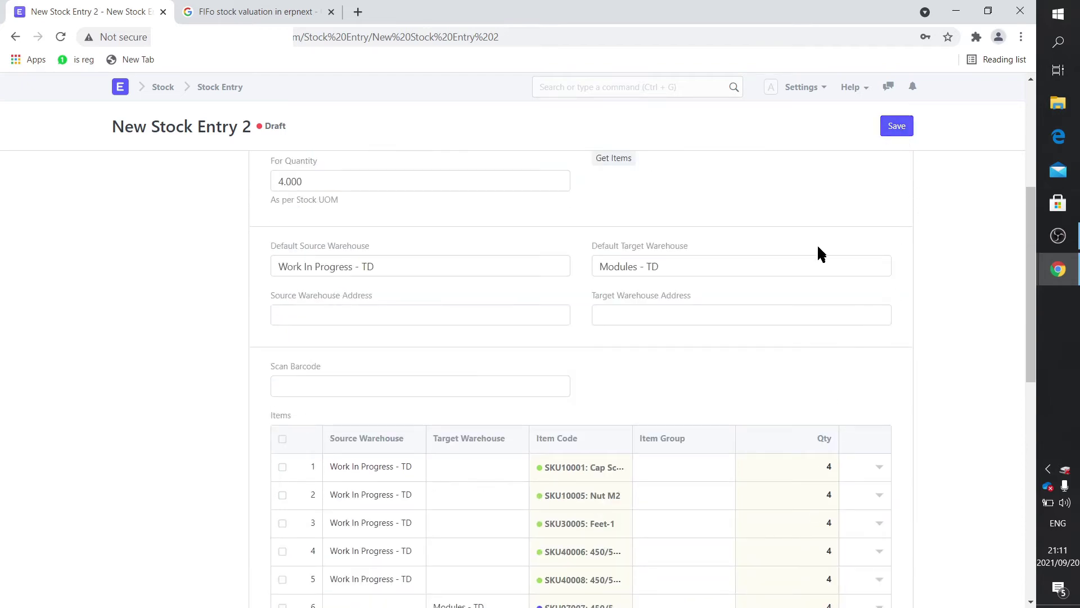
scroll(818, 259, "down", 5)
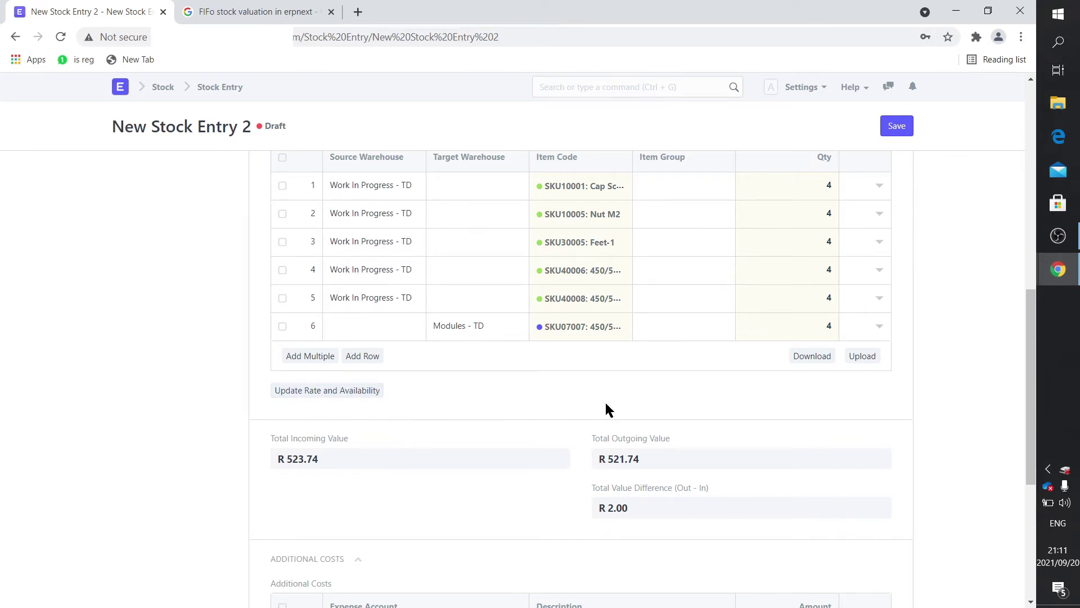
left_click(897, 129)
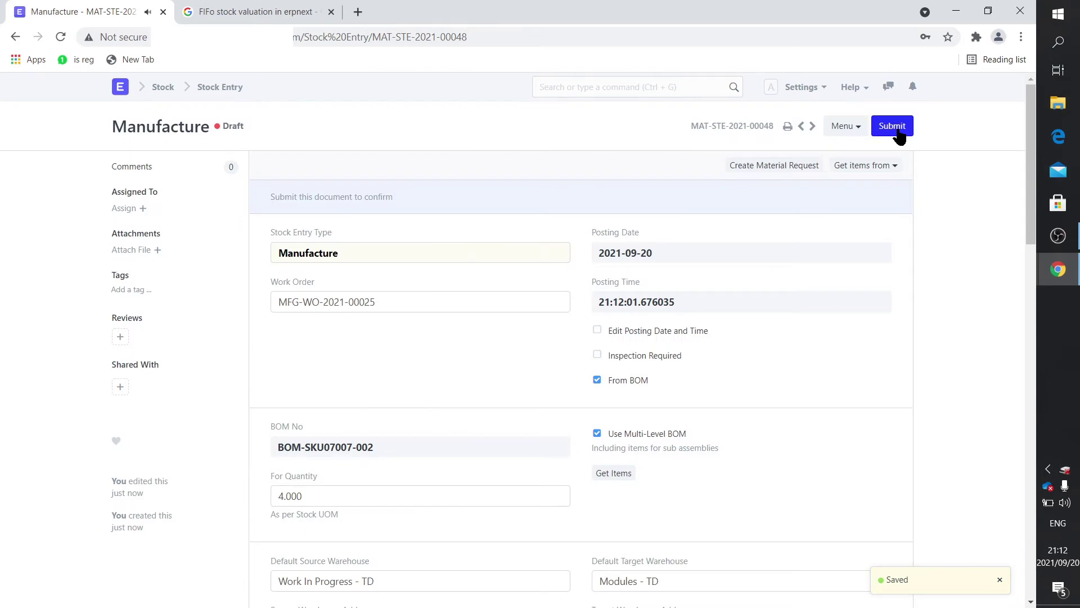
left_click(897, 127)
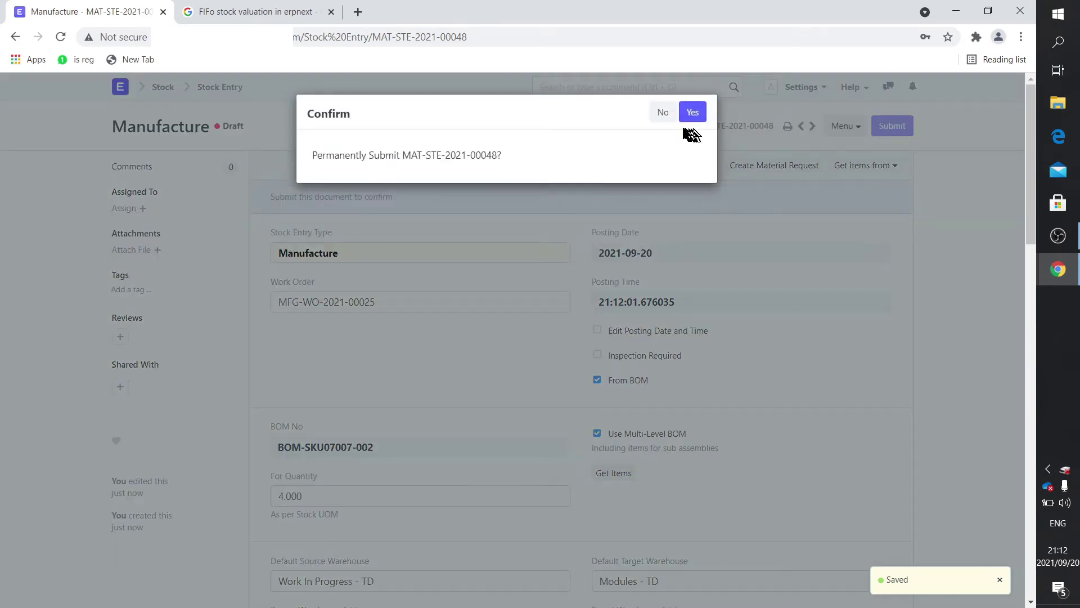
left_click(697, 114)
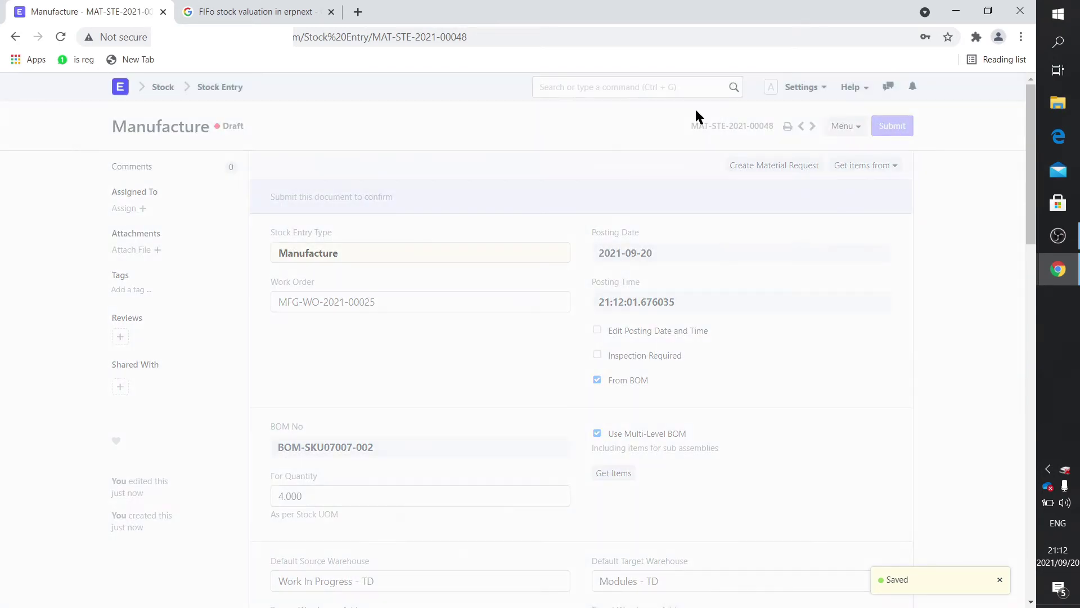
Open the Stock Balance report and rebuild it to check item balances per warehouse after the manufacture entry
left_click(164, 87)
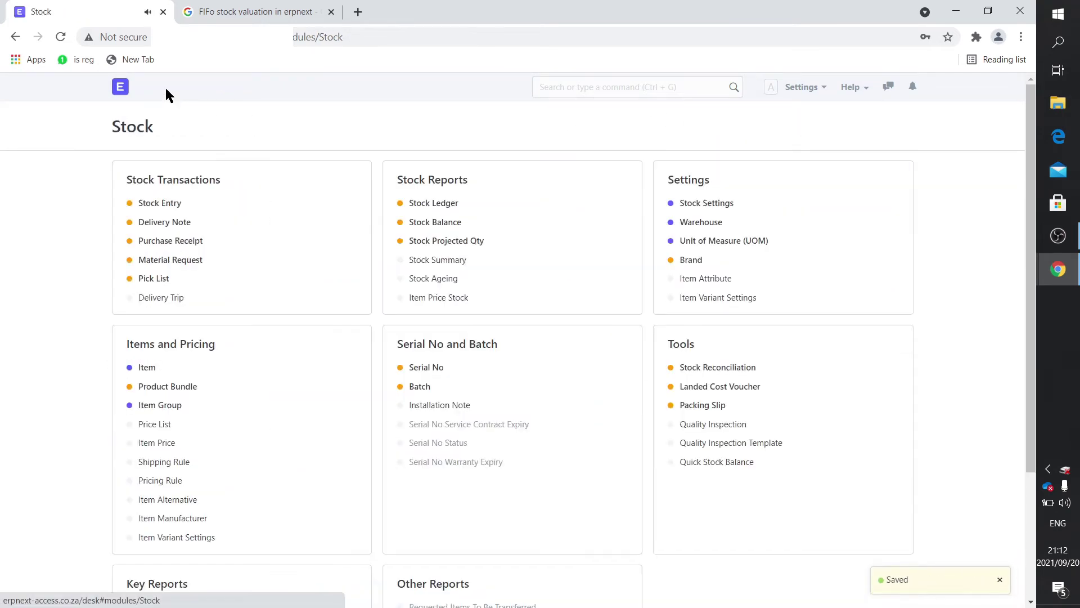
left_click(434, 223)
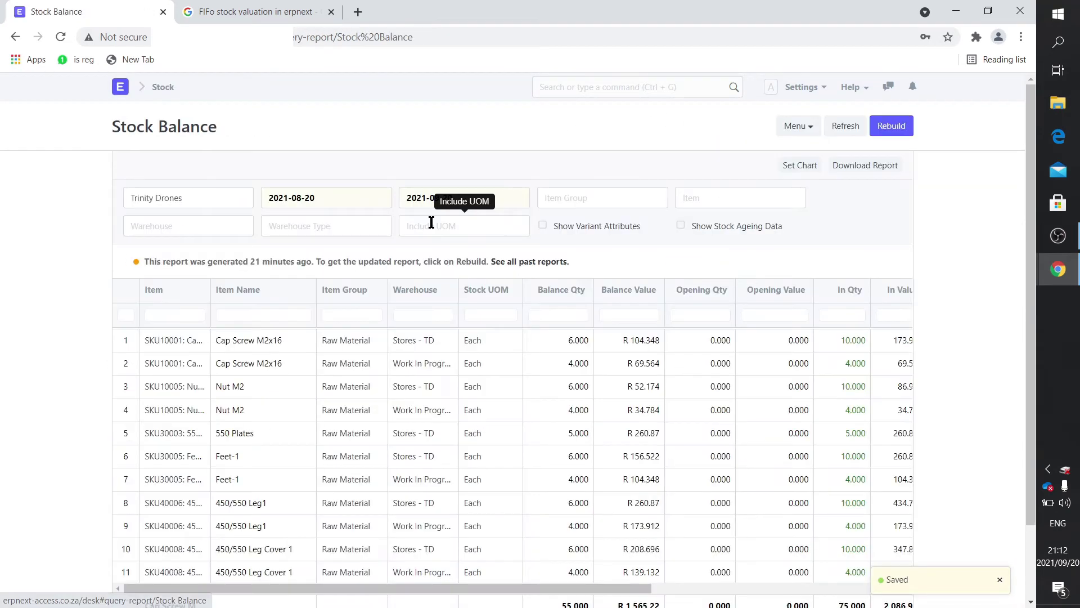
left_click(899, 134)
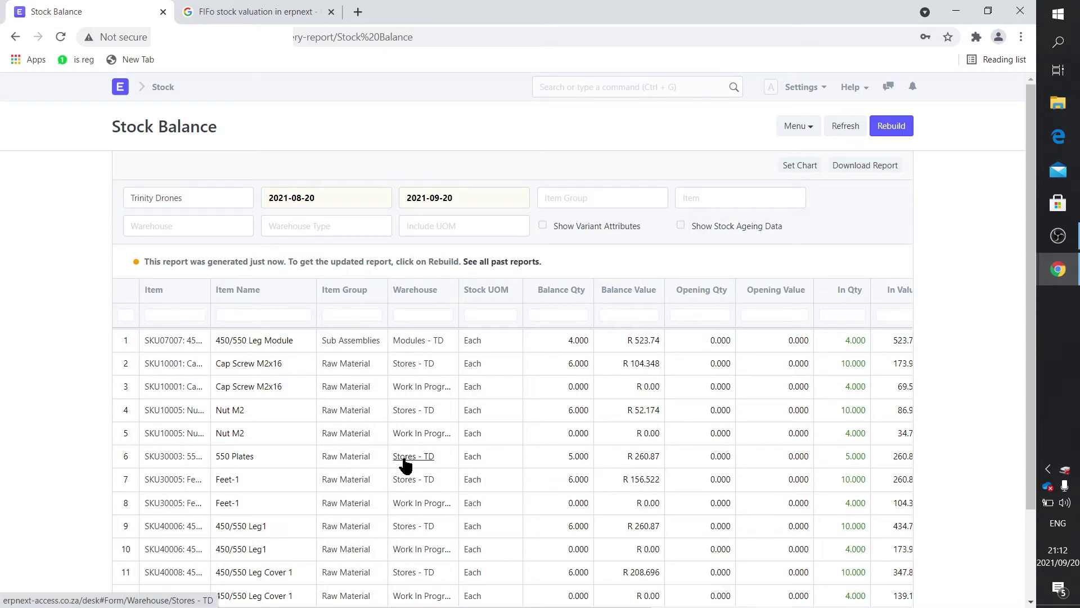
left_click(120, 88)
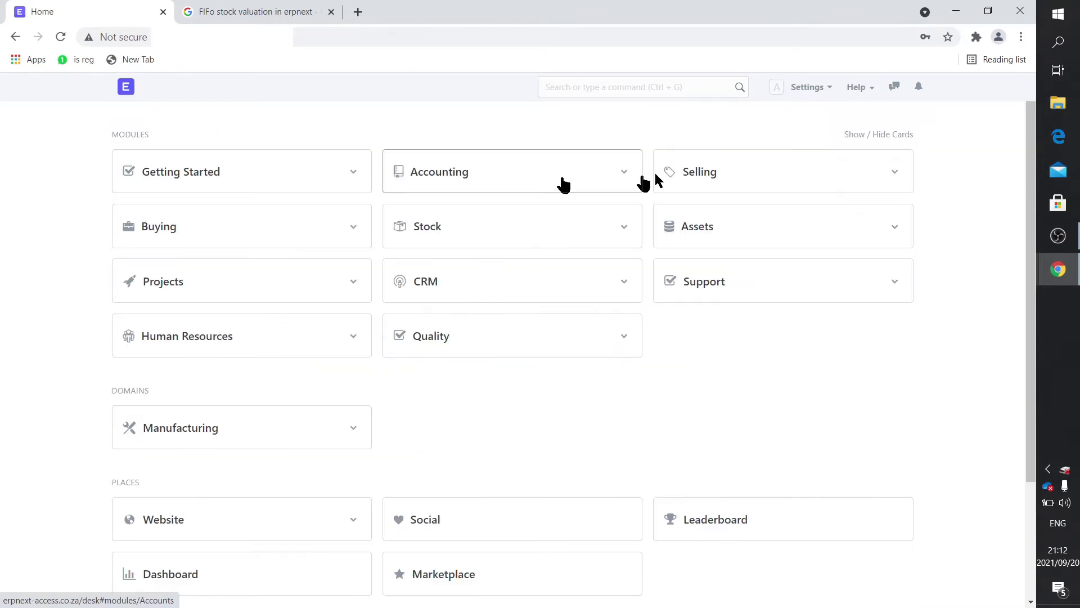
left_click(655, 91)
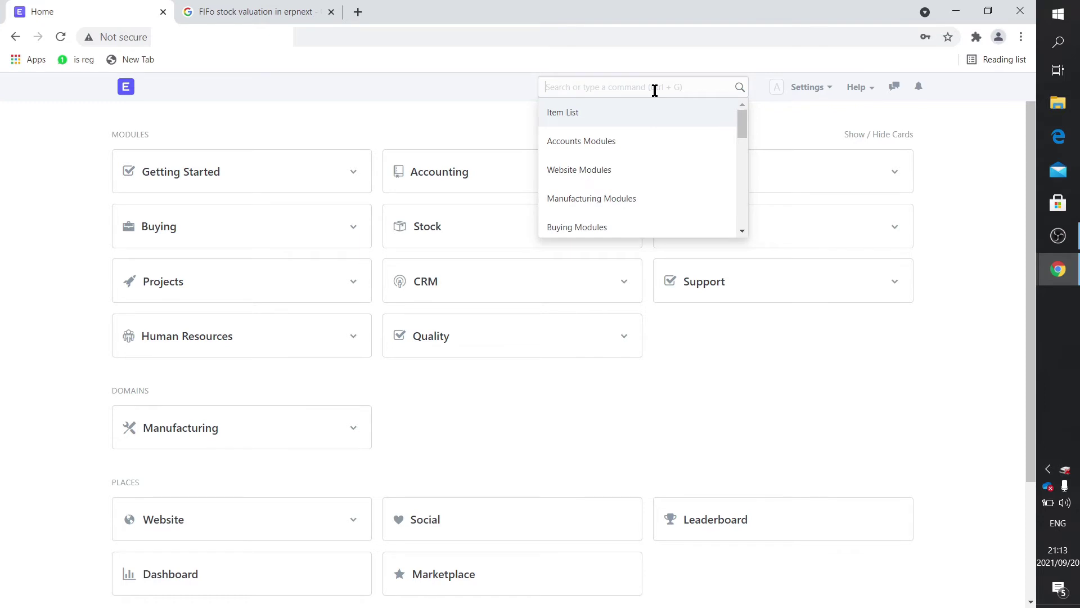
left_click(433, 230)
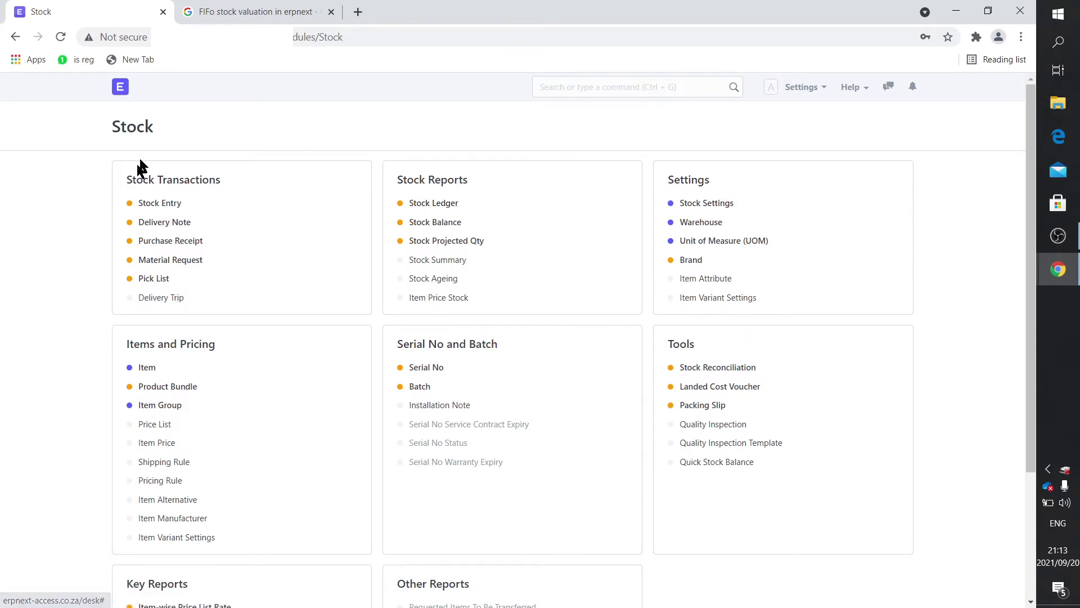
left_click(122, 90)
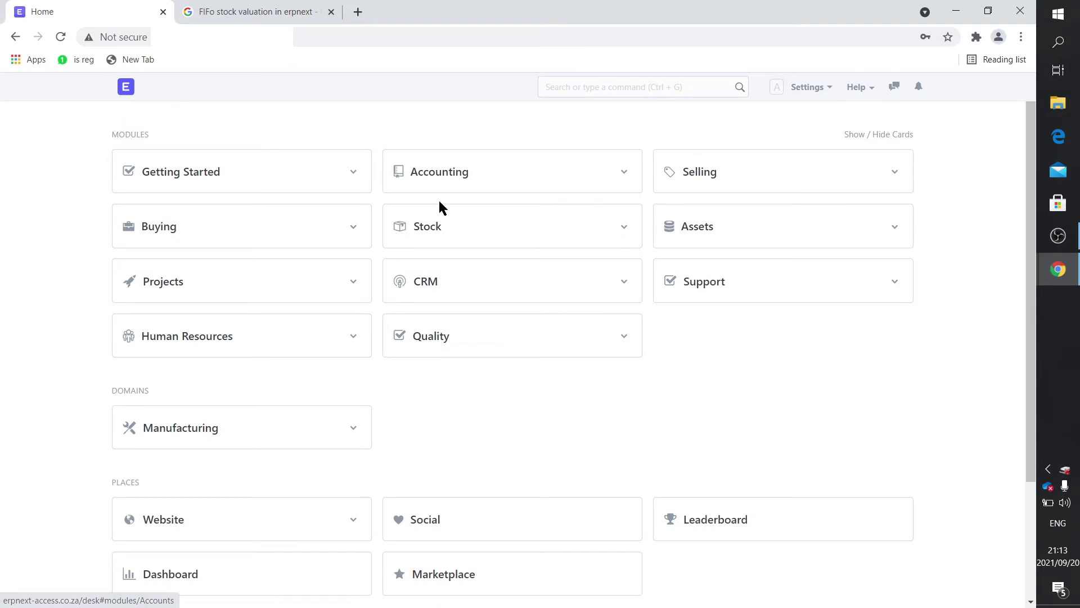
Search for "materi", open the Material Request list and start a new material request
left_click(584, 87)
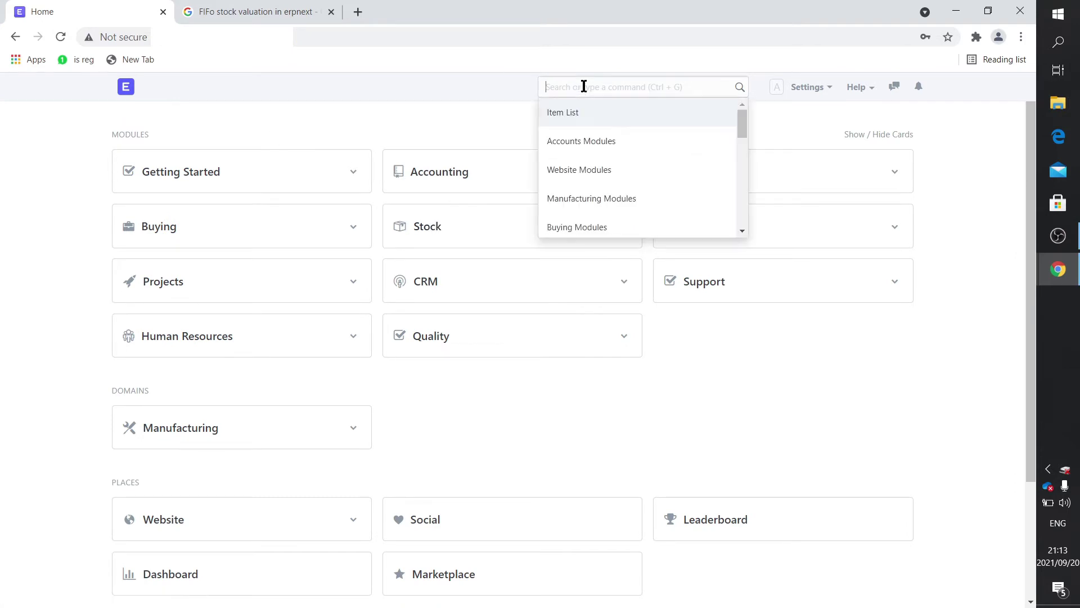
type("mat")
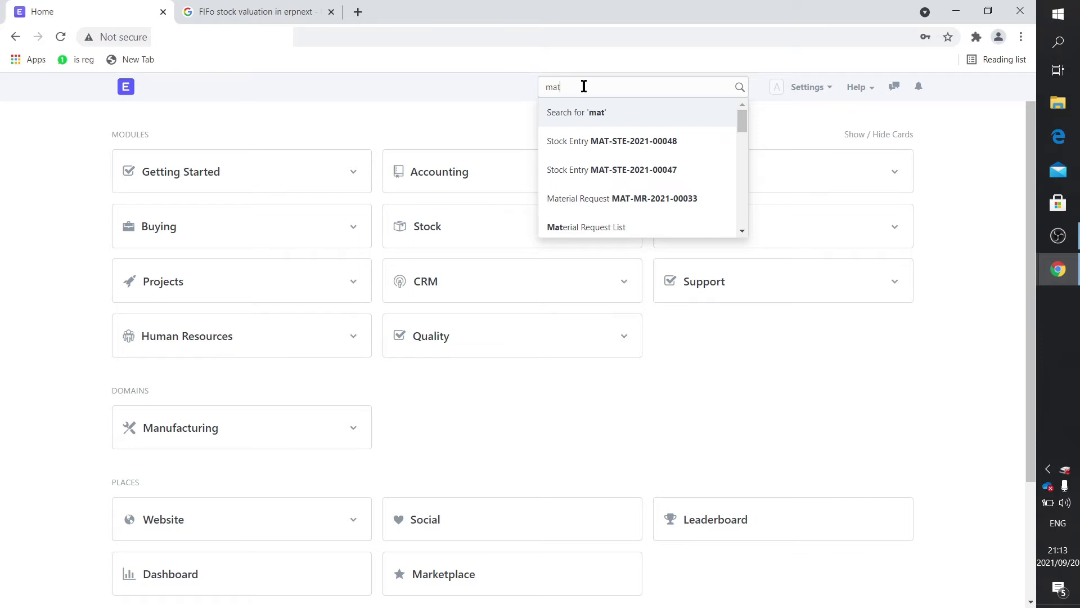
type("eri")
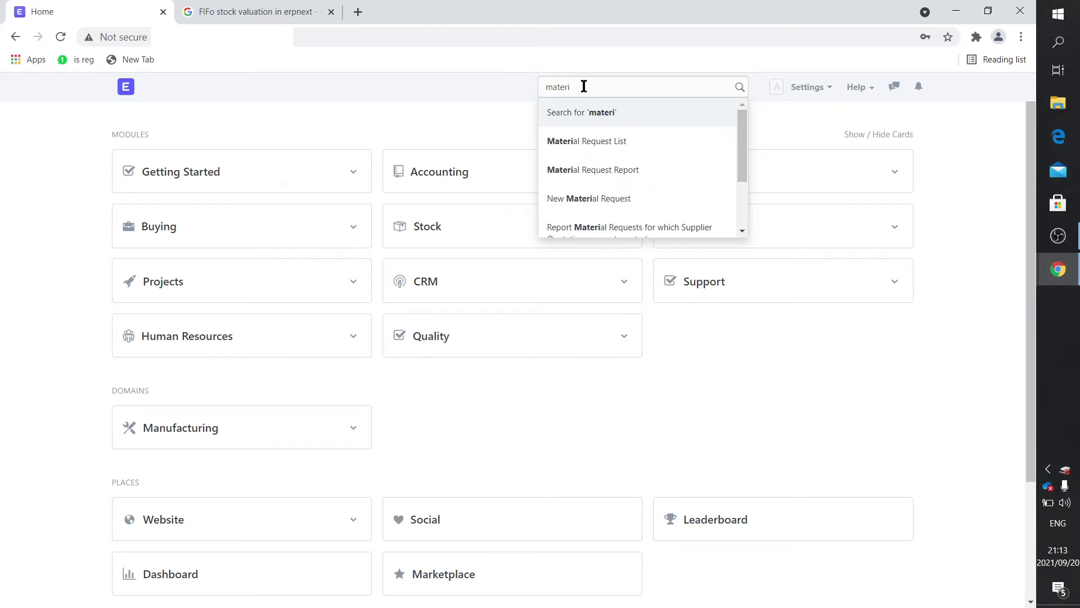
left_click(571, 144)
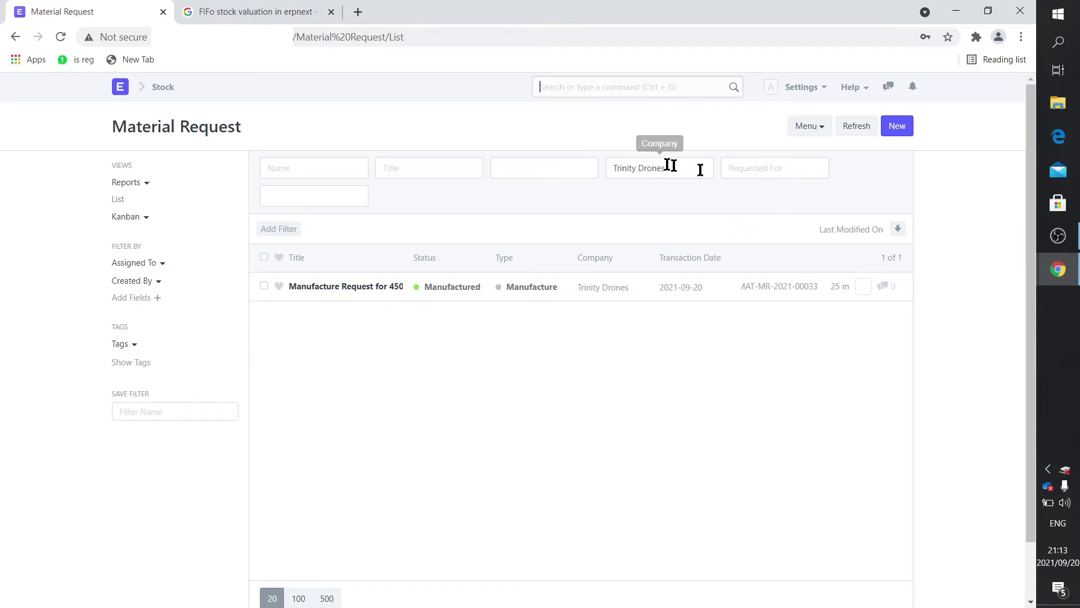
left_click(896, 129)
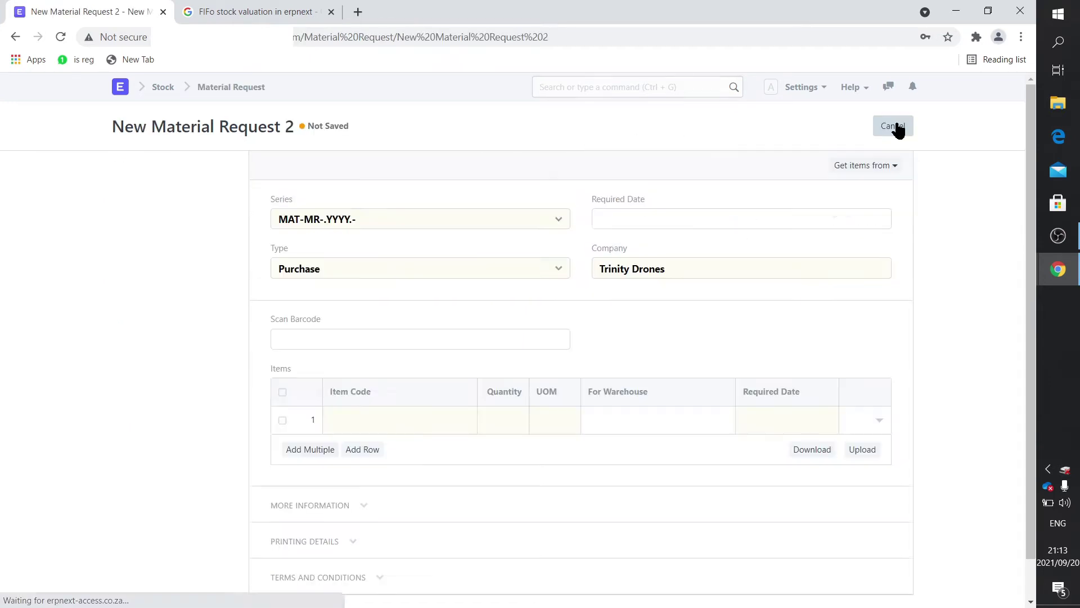
Set the material request's type to Manufacture and its required date to 2021-09-20
left_click(330, 268)
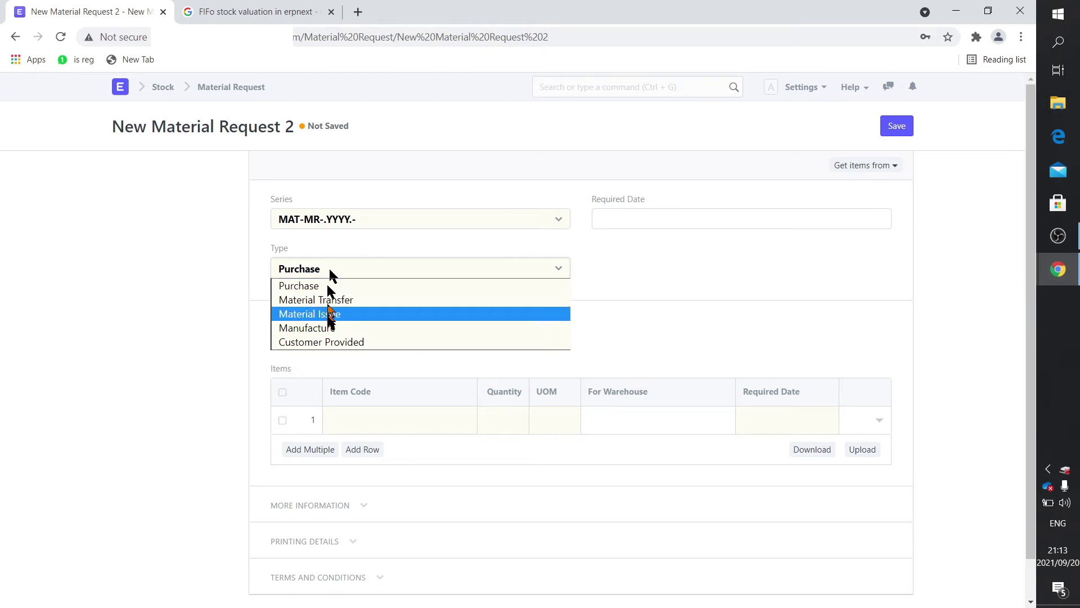
left_click(327, 330)
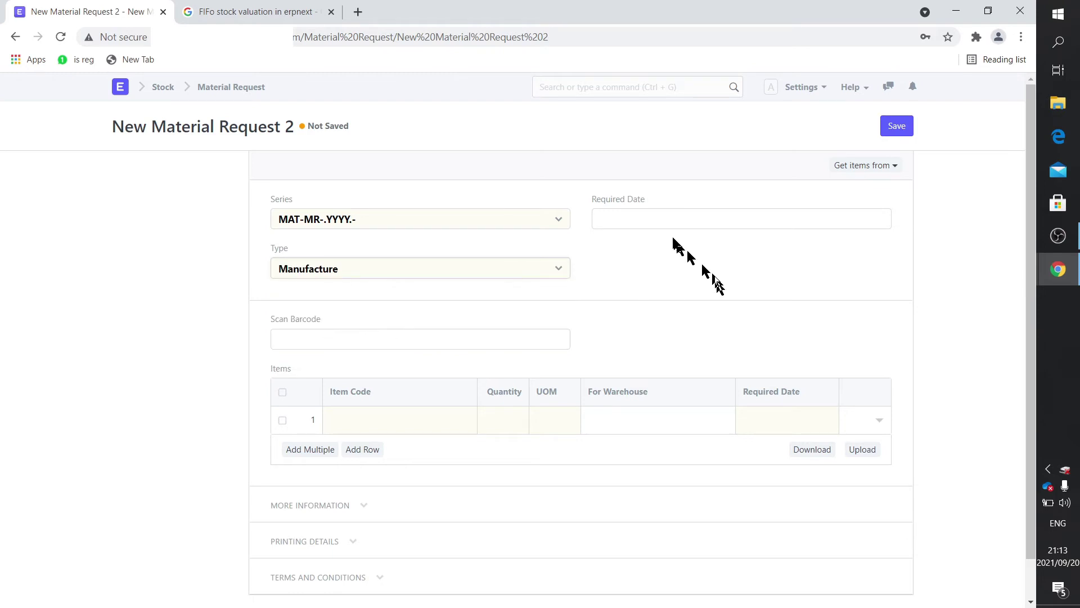
left_click(656, 219)
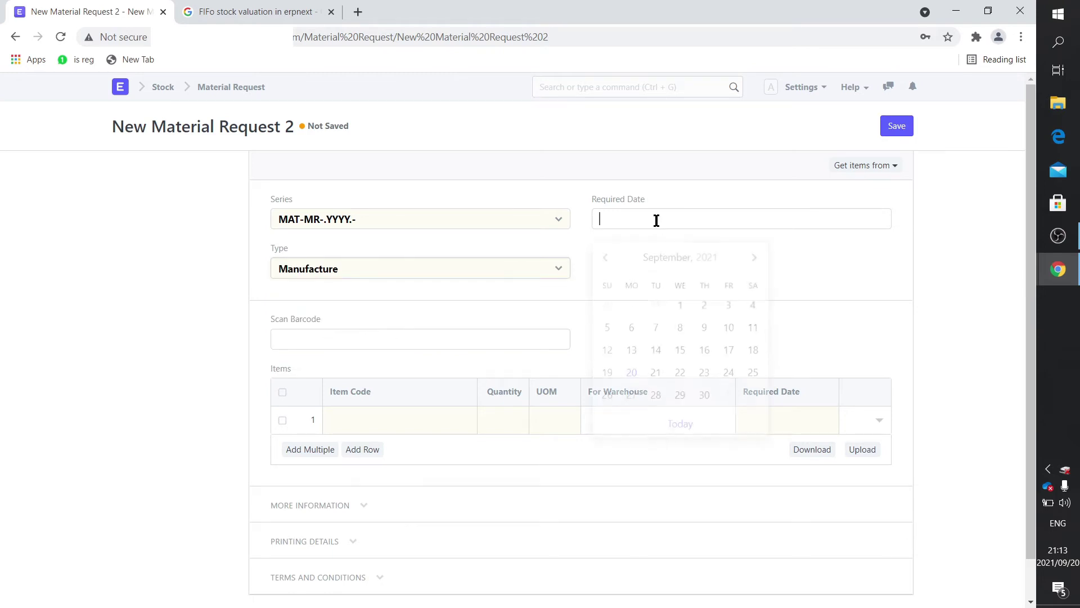
left_click(632, 369)
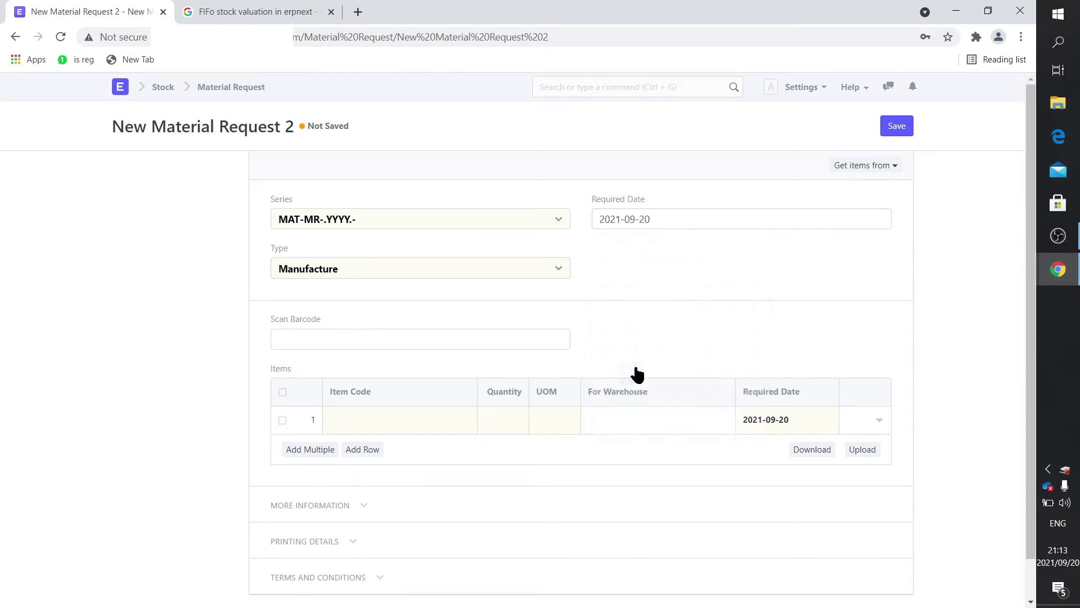
Enter SKU00001 (Trinity MK-III) in the first item row and set its warehouse to Finished Goods - TD
left_click(396, 429)
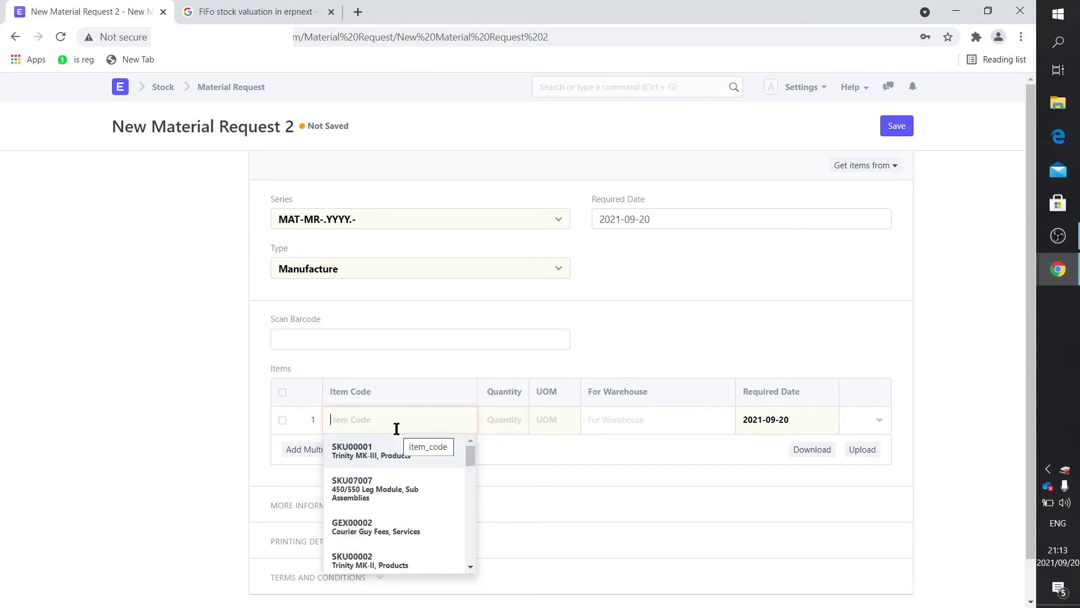
type("trini")
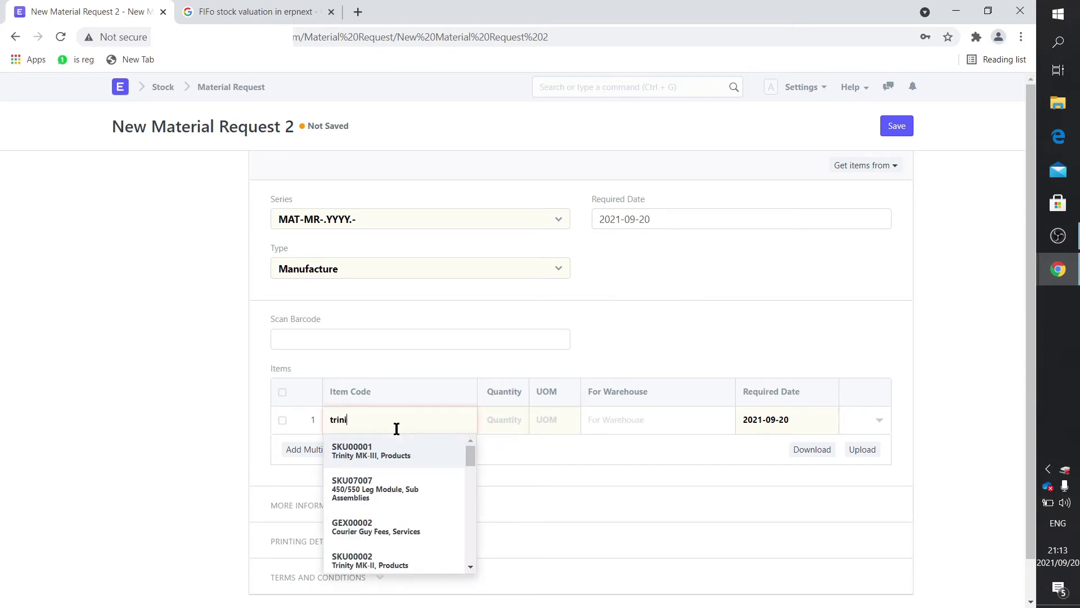
left_click(388, 461)
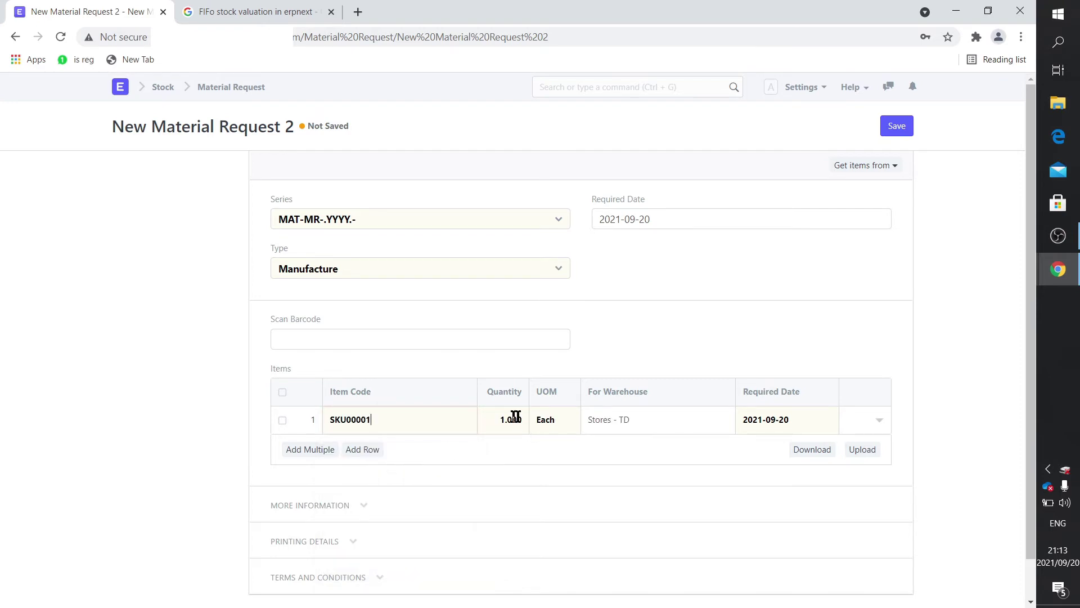
left_click_drag(656, 424, 586, 427)
type("finis")
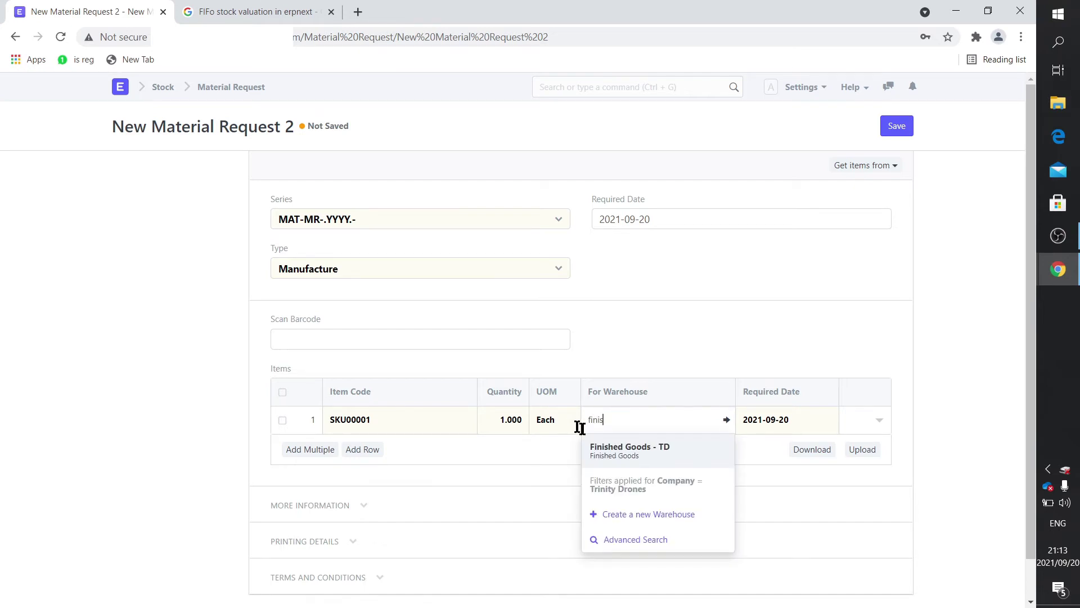
left_click(616, 451)
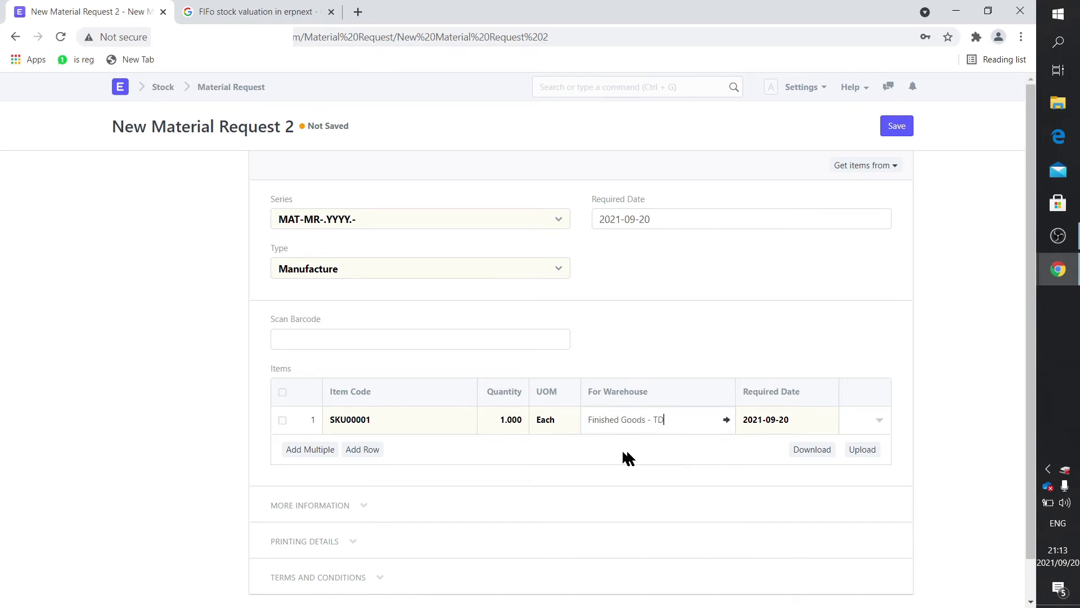
Review the SKU00001 item row's full details, including quantity, warehouse and expense account, and close the row editor
left_click(879, 421)
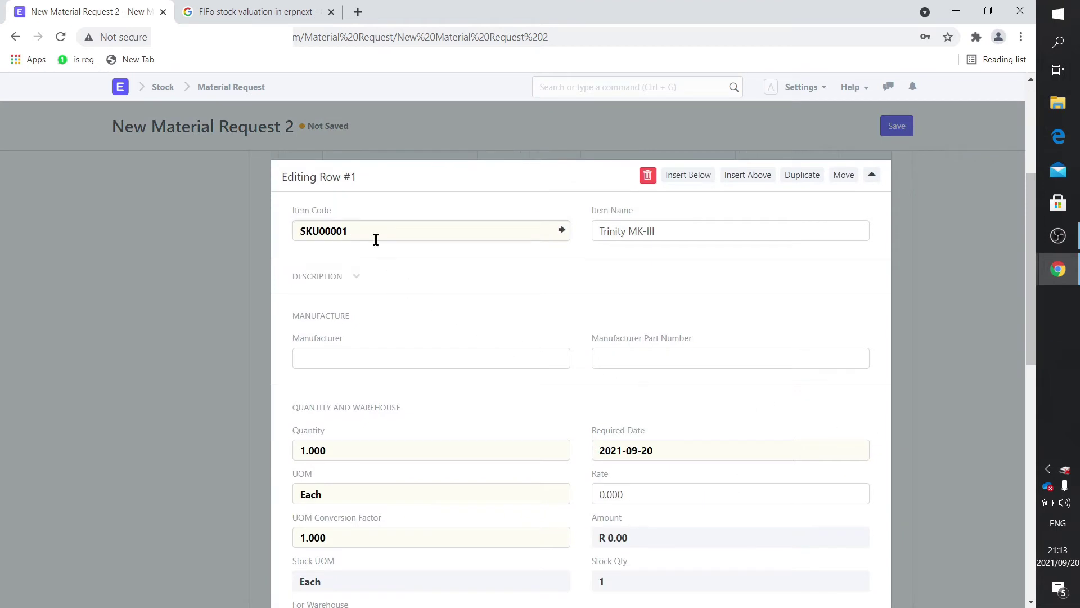
scroll(465, 450, "down", 3)
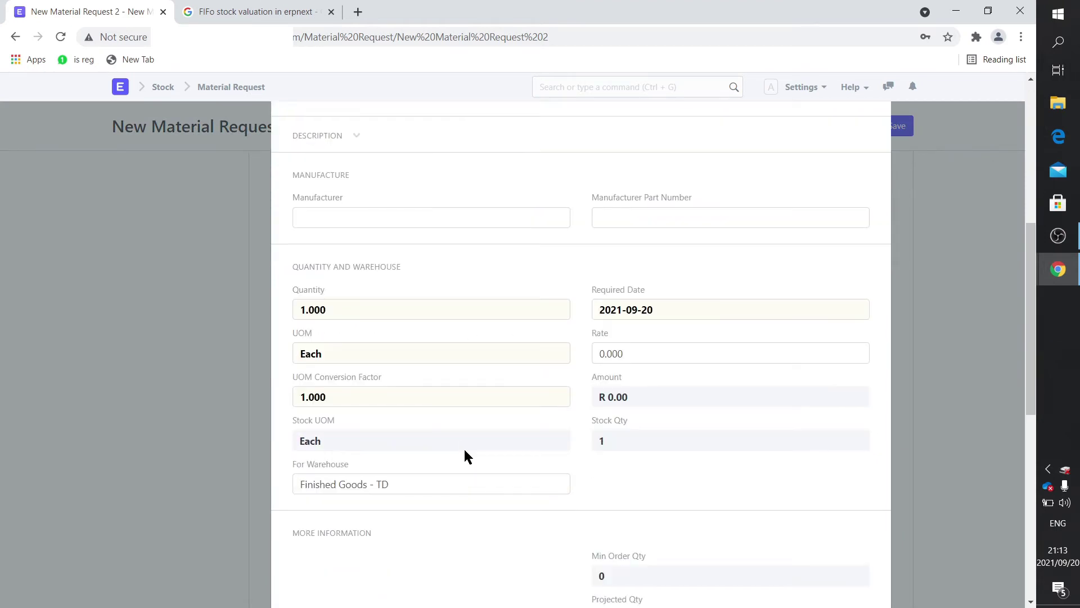
scroll(391, 487, "down", 3)
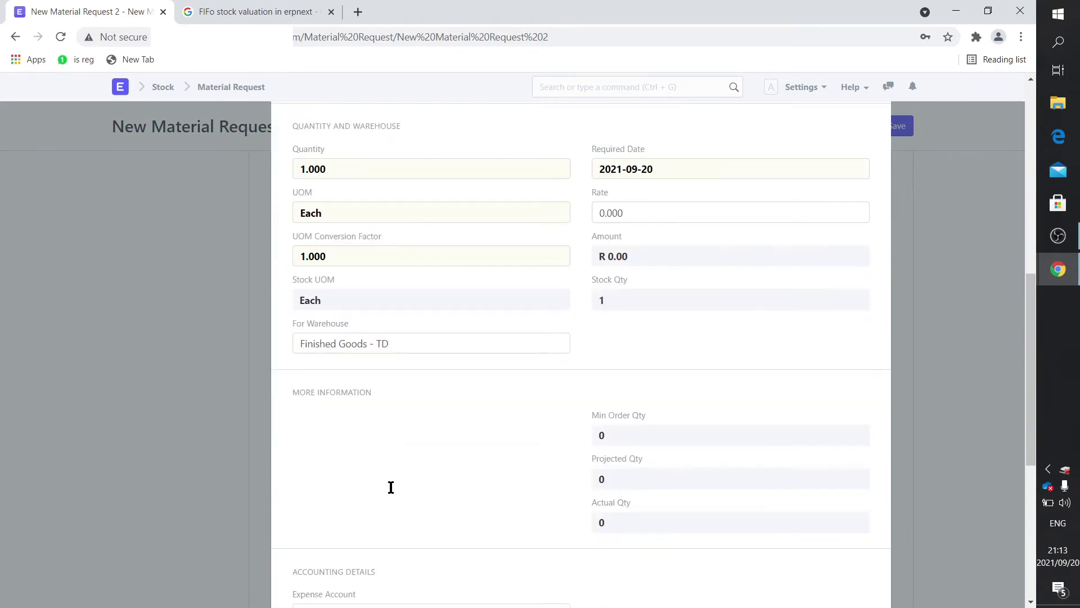
scroll(391, 487, "down", 3)
scroll(391, 485, "down", 2)
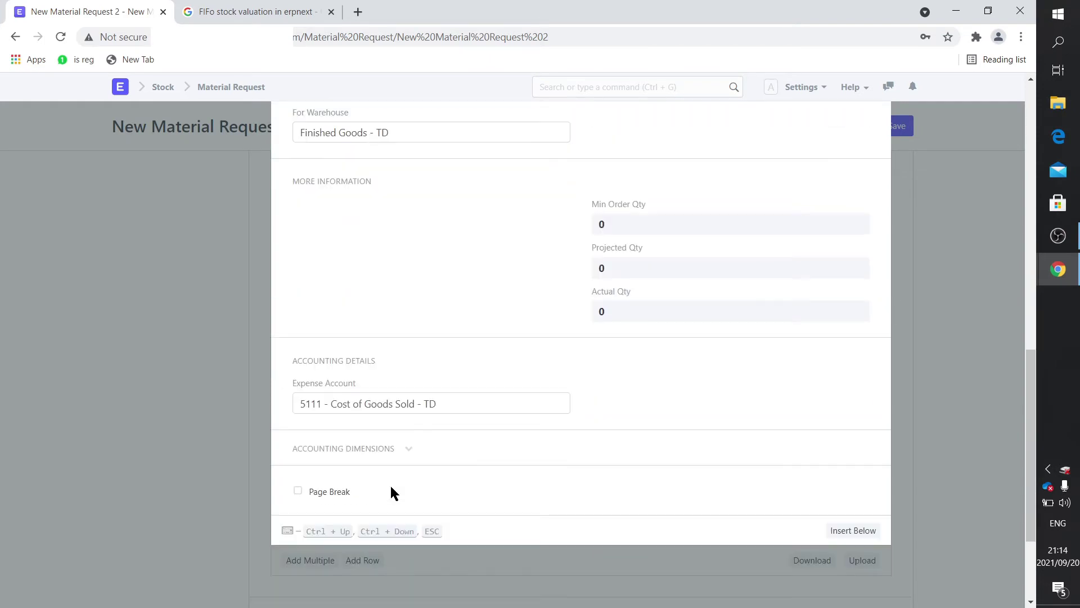
left_click(206, 297)
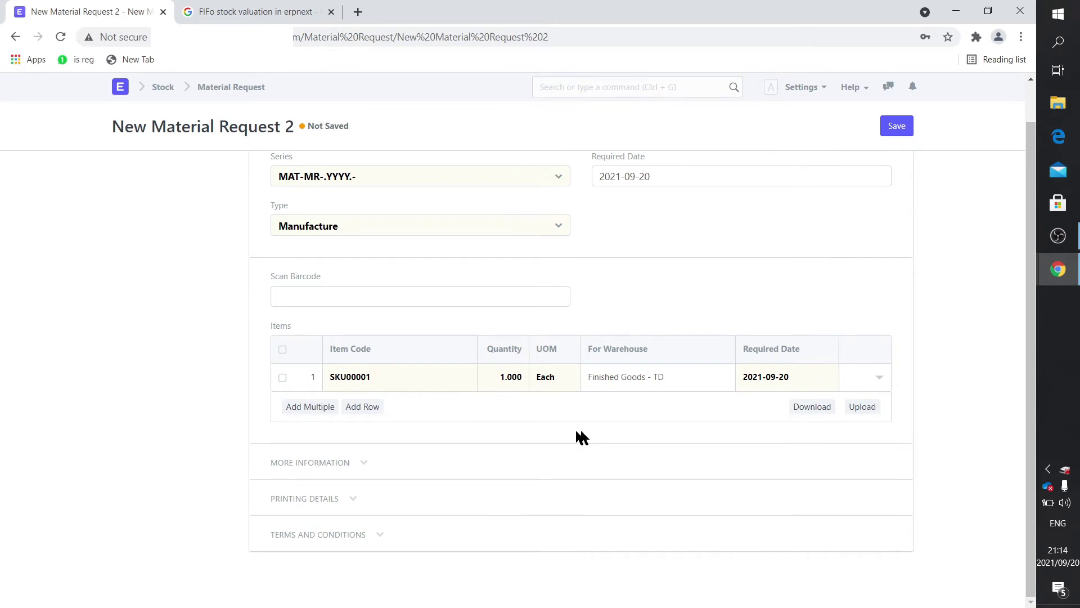
Save the manufacture request for Trinity MK-III and submit it permanently
left_click(895, 127)
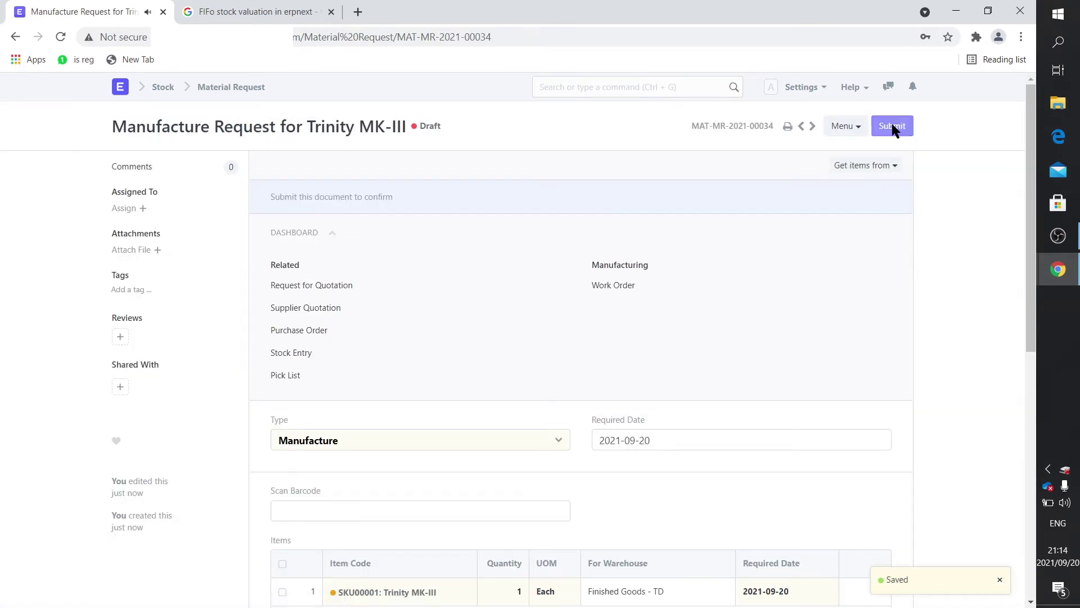
left_click(893, 126)
left_click(691, 112)
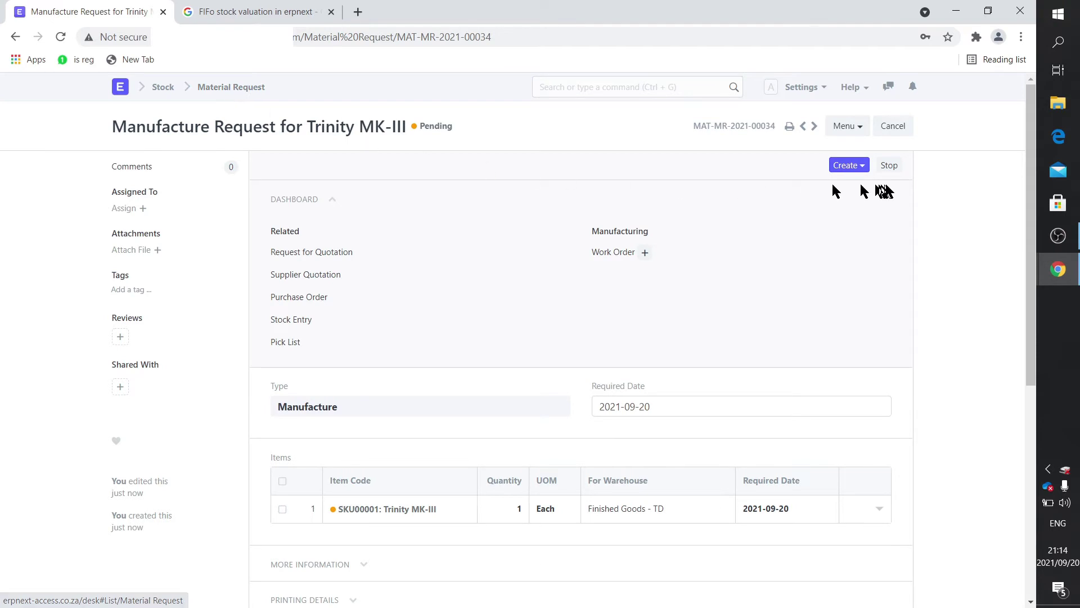
Open BOM-SKU00001-003 from the manufacturing Bill of Materials list, look over its details and update its cost
left_click(120, 90)
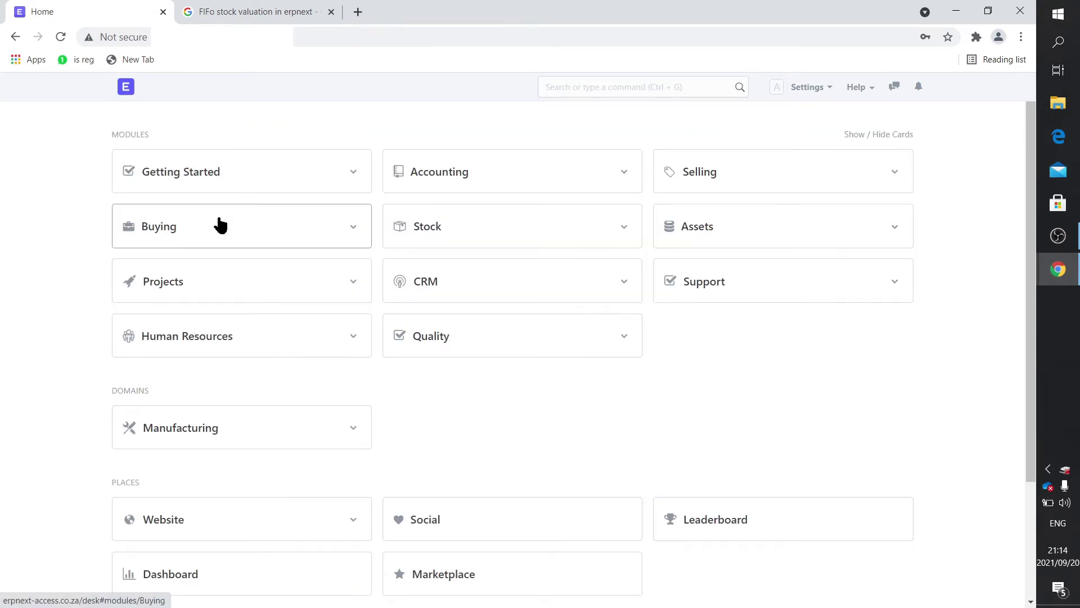
left_click(183, 428)
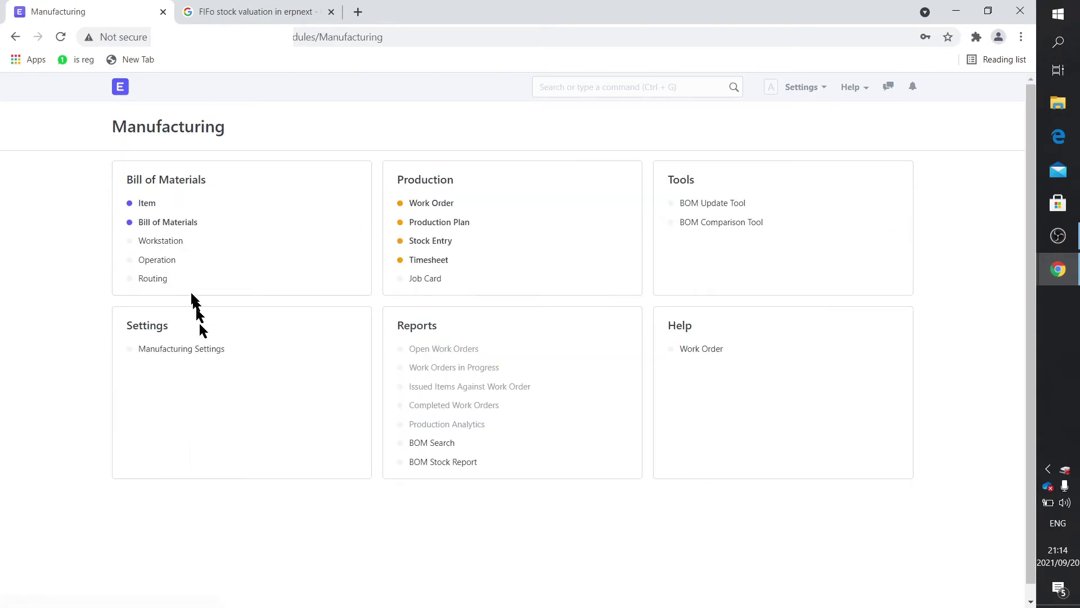
left_click(171, 225)
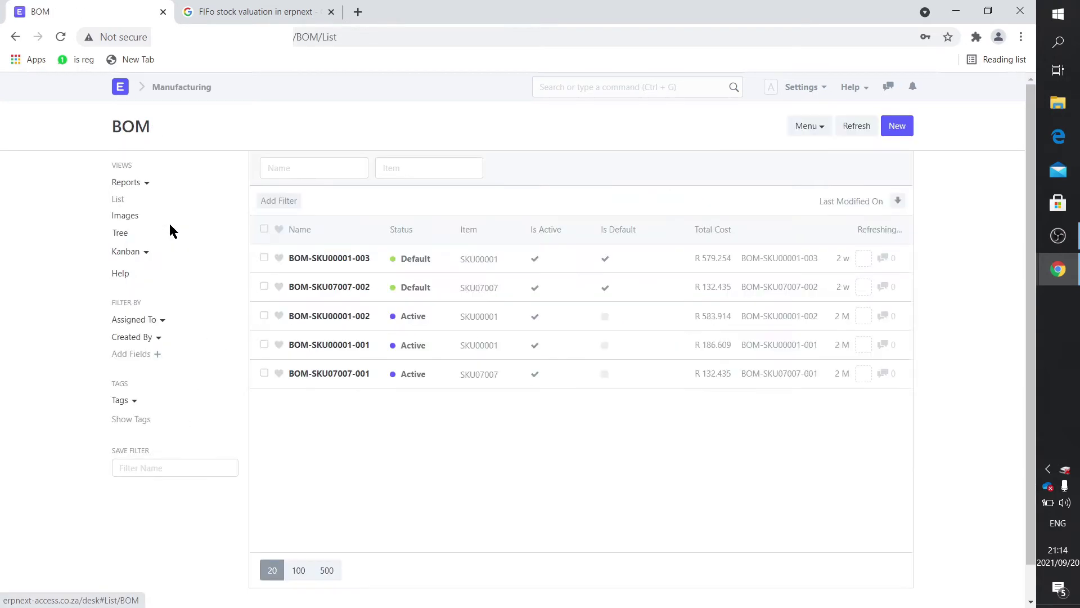
left_click(341, 262)
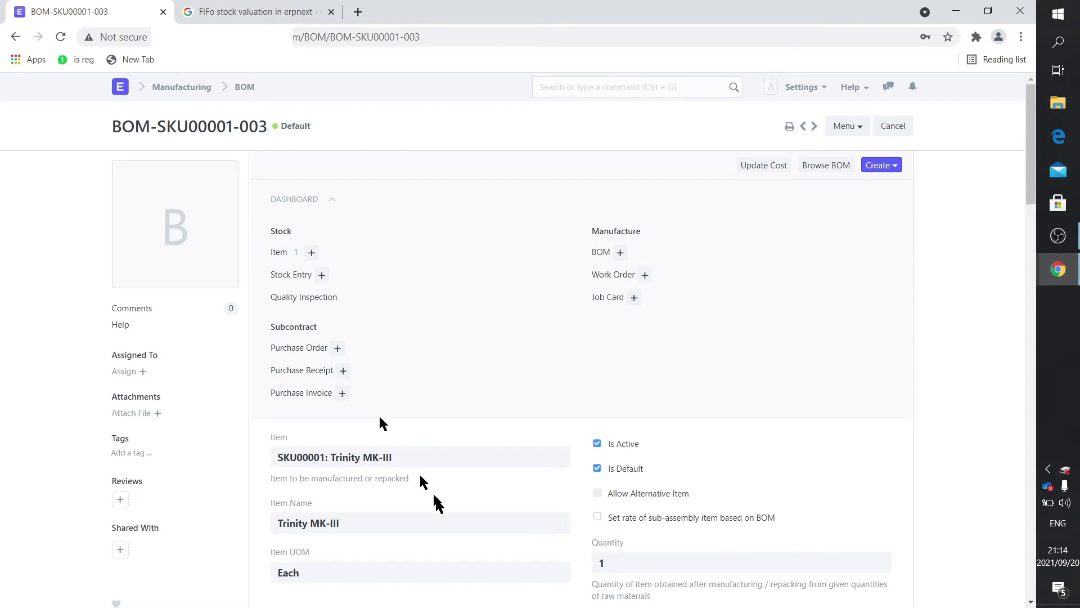
scroll(436, 498, "down", 3)
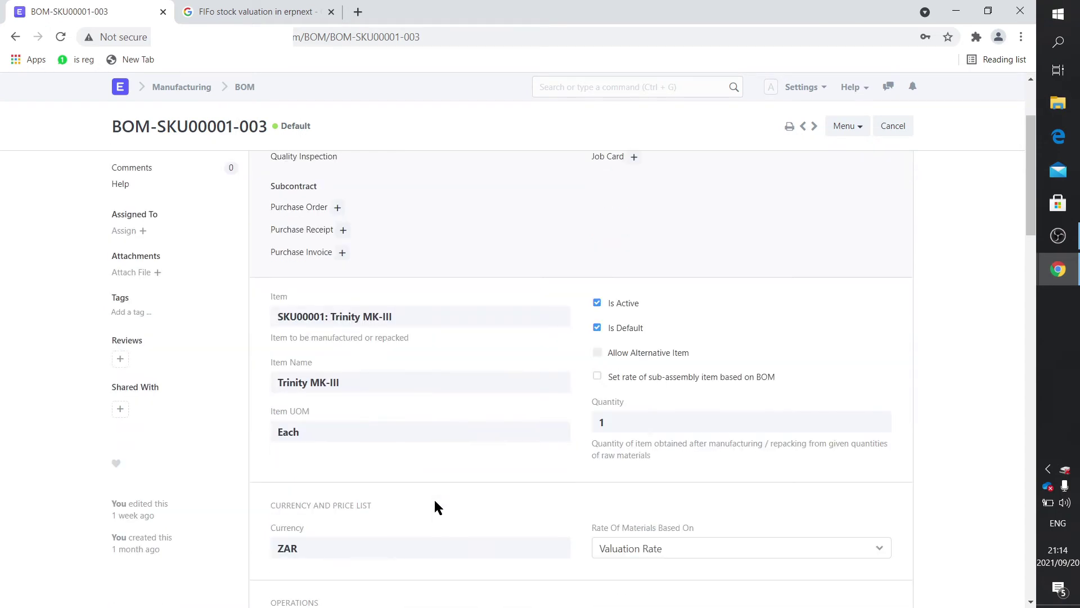
scroll(434, 506, "down", 1)
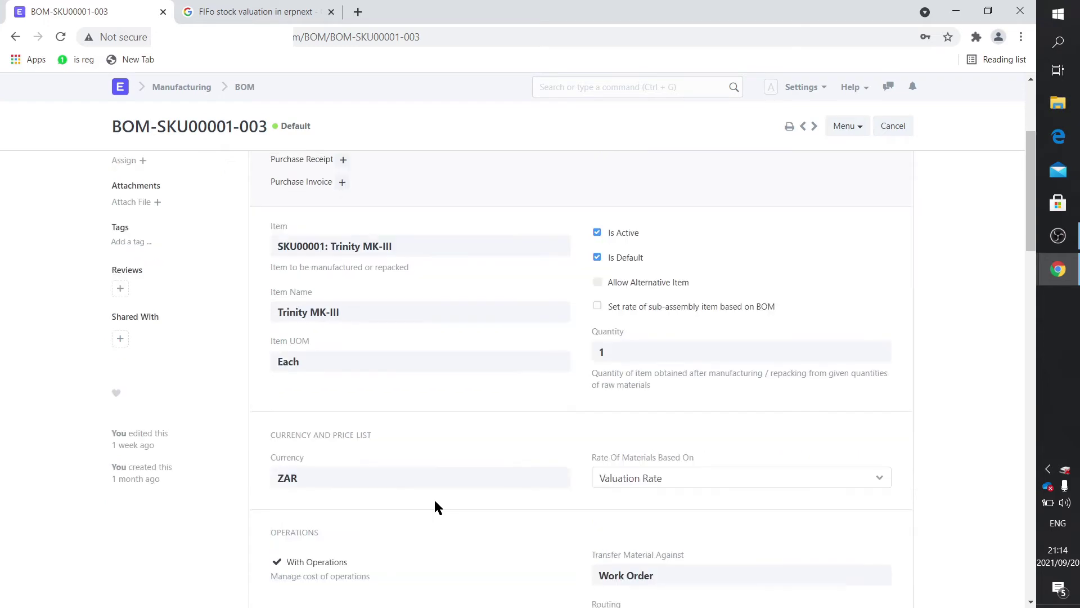
scroll(434, 500, "up", 6)
left_click(781, 167)
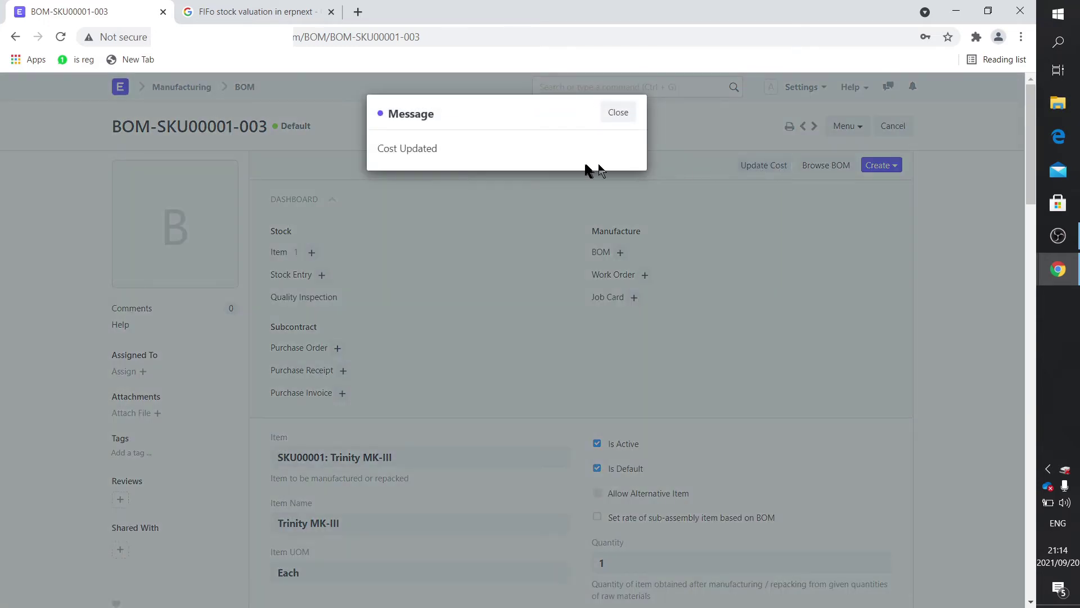
Dismiss the cost update message and review the operations, material rates and costing of BOM-SKU00001-003
left_click(617, 114)
scroll(643, 481, "down", 5)
scroll(644, 481, "down", 8)
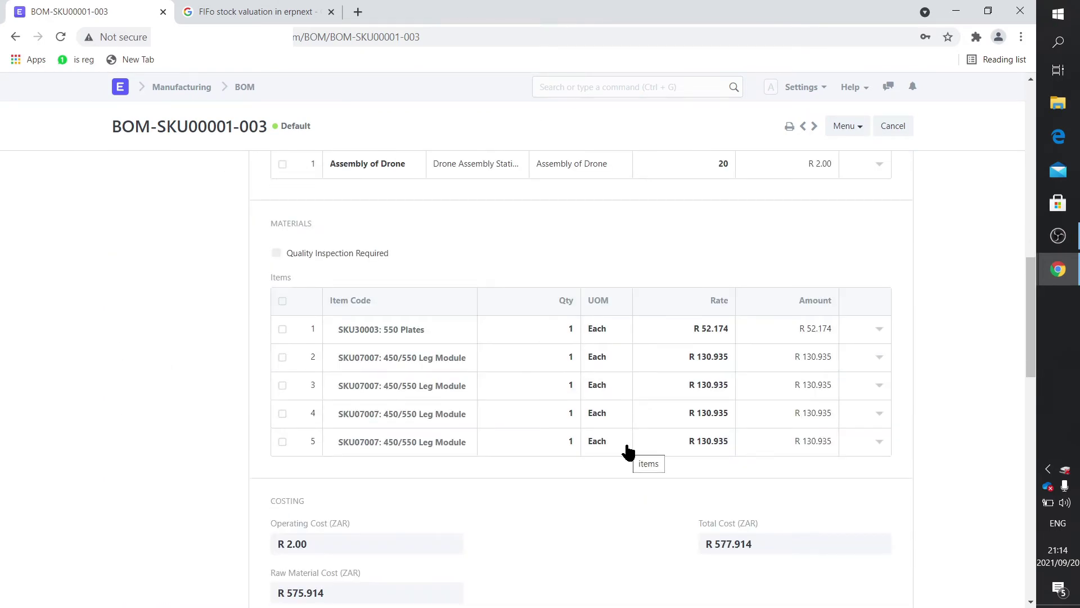
scroll(628, 450, "up", 4)
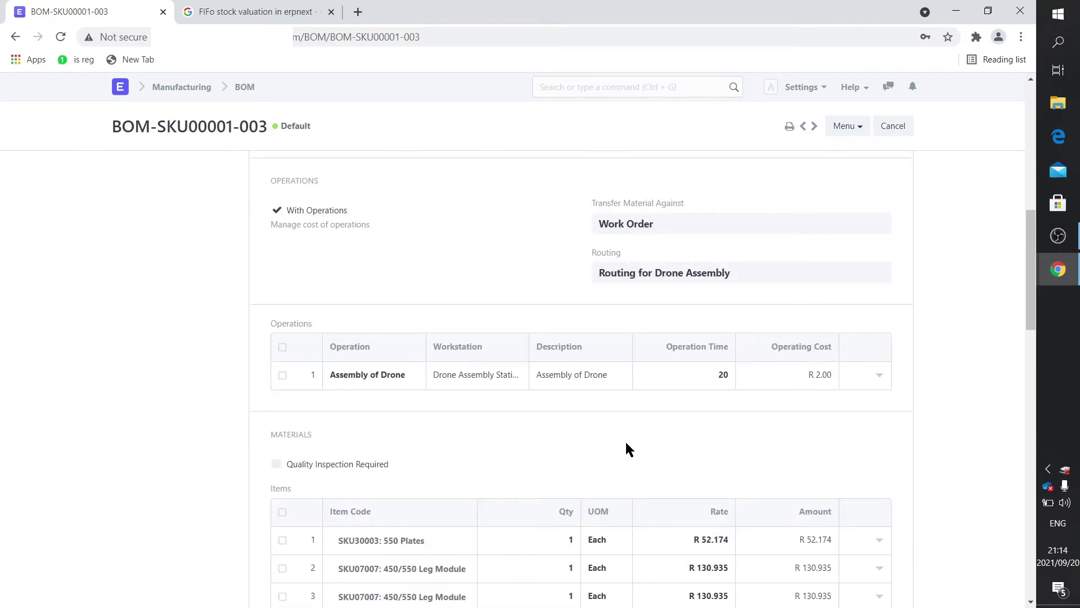
scroll(627, 444, "down", 3)
scroll(627, 444, "up", 4)
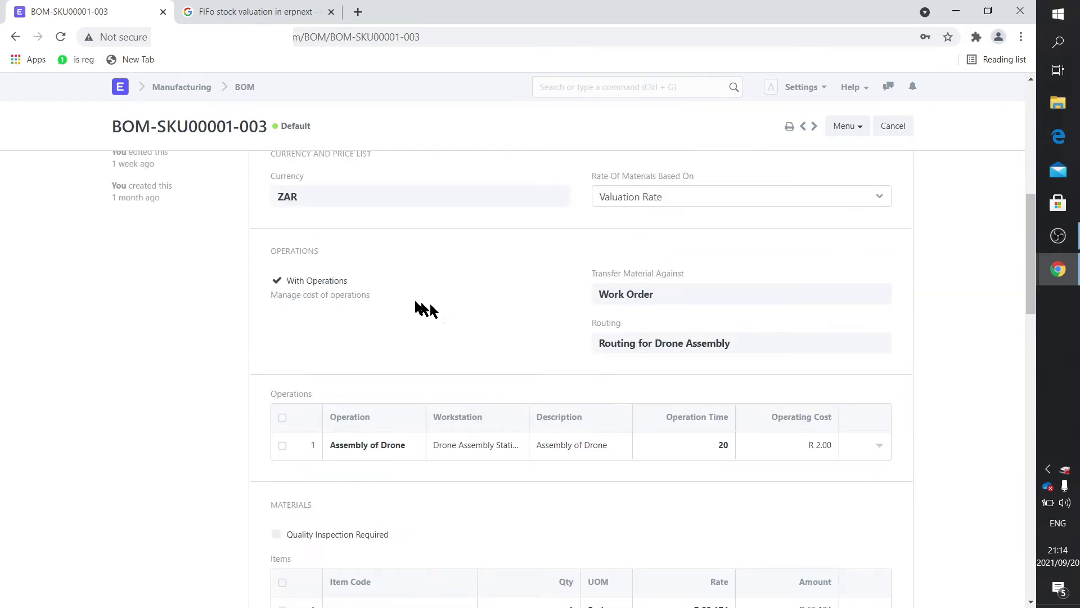
Find the Material Request list and open the pending manufacture request for Trinity MK-III
left_click(169, 87)
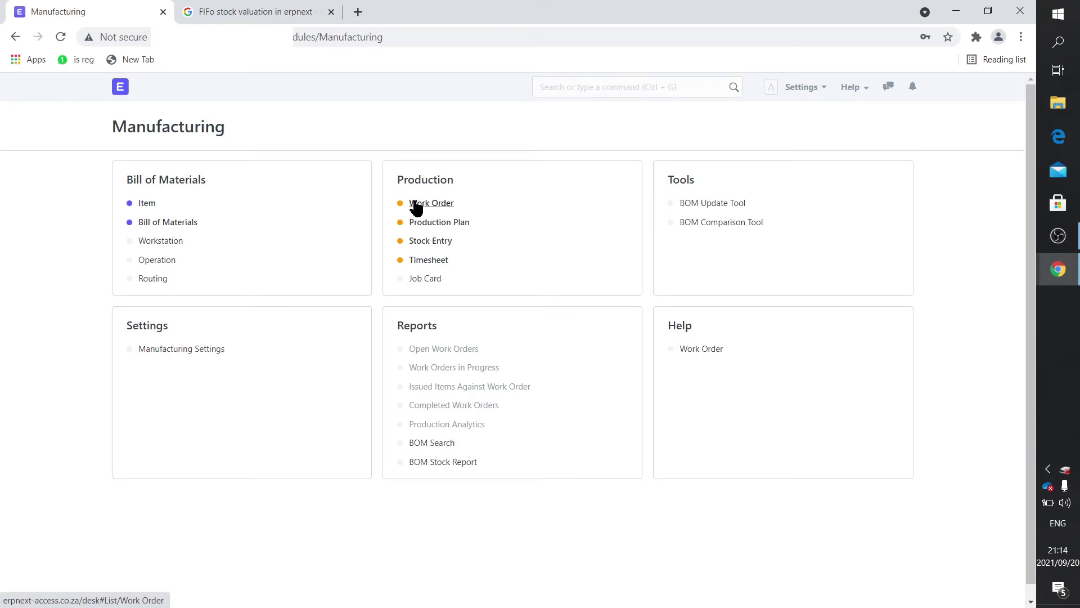
left_click(448, 205)
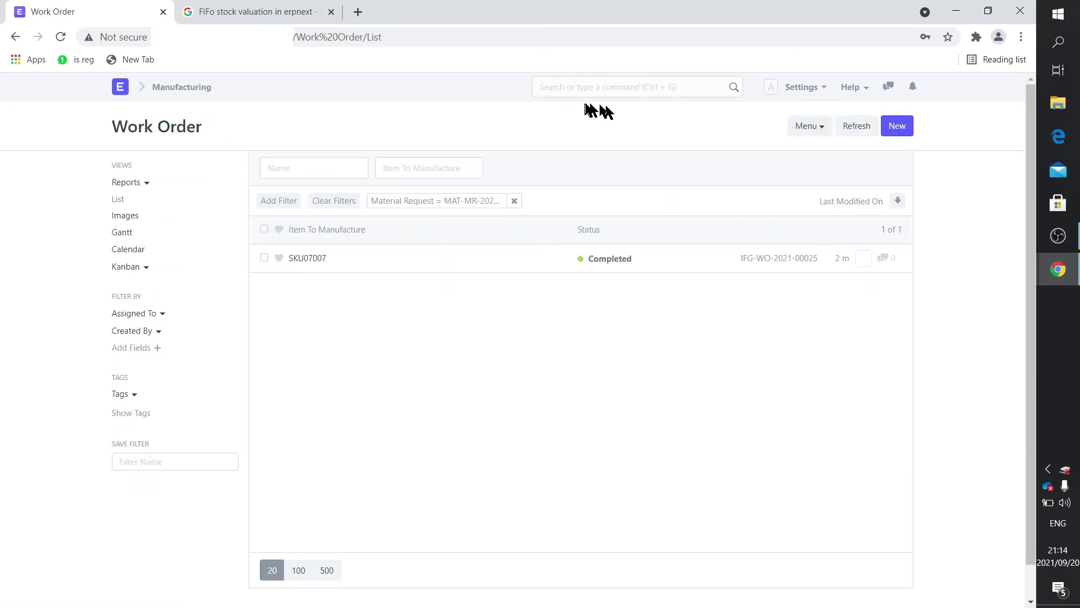
left_click(588, 87)
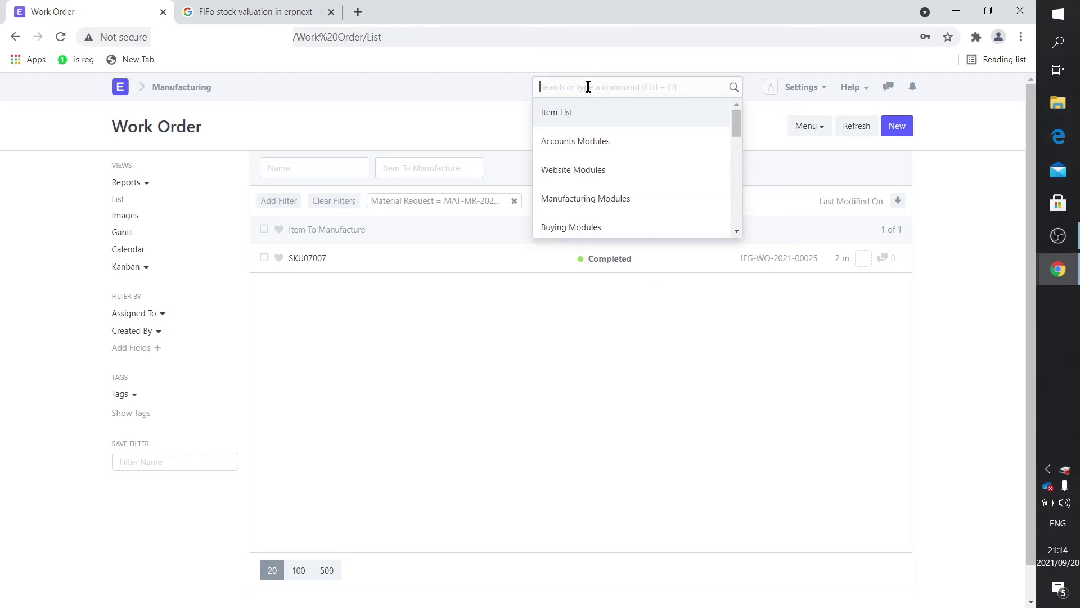
type("mate")
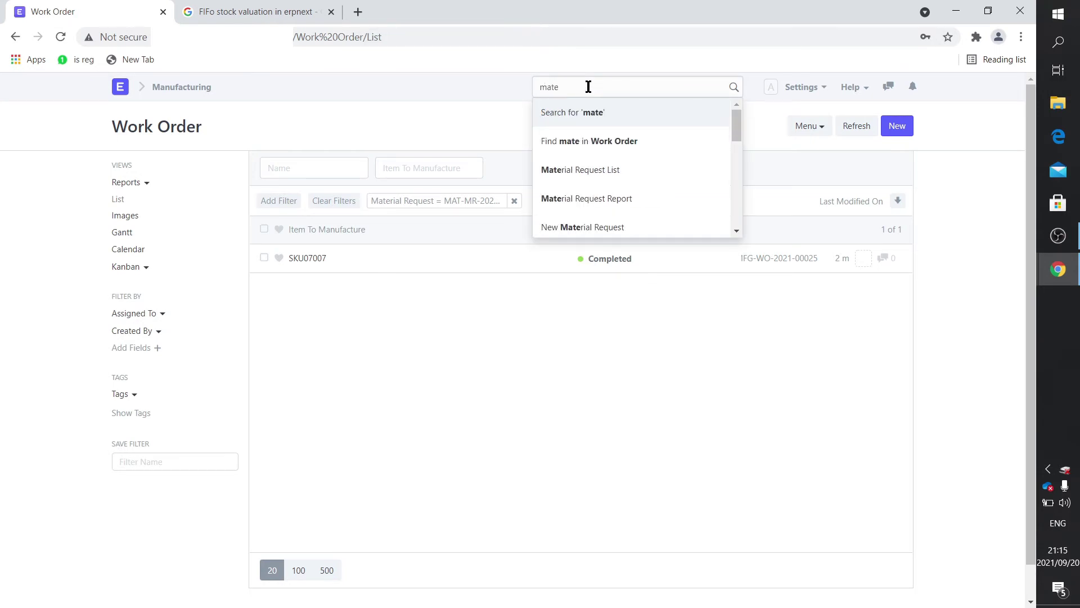
left_click(605, 166)
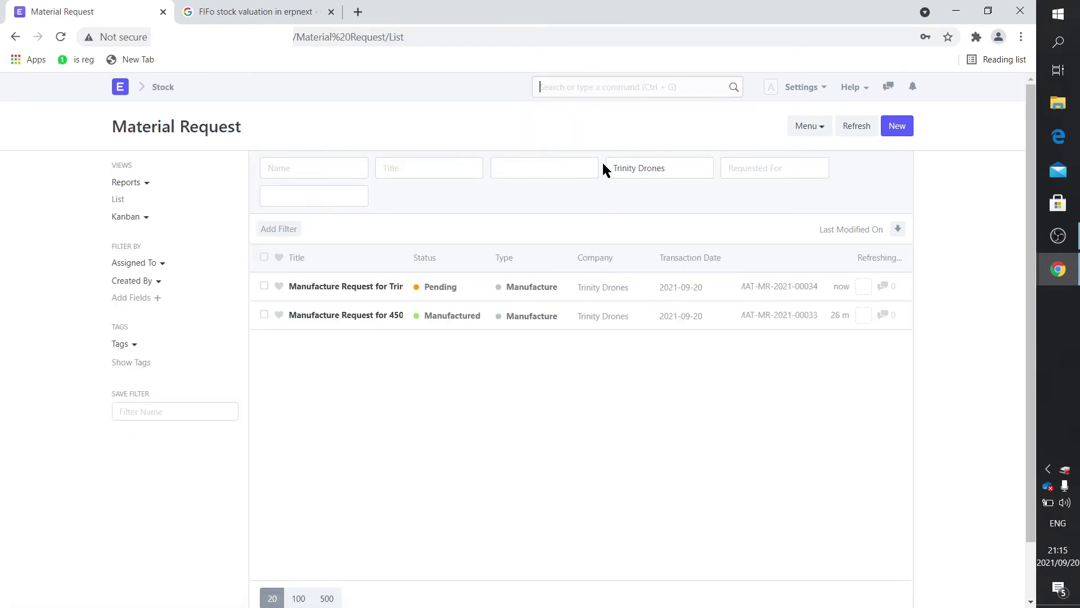
left_click(311, 288)
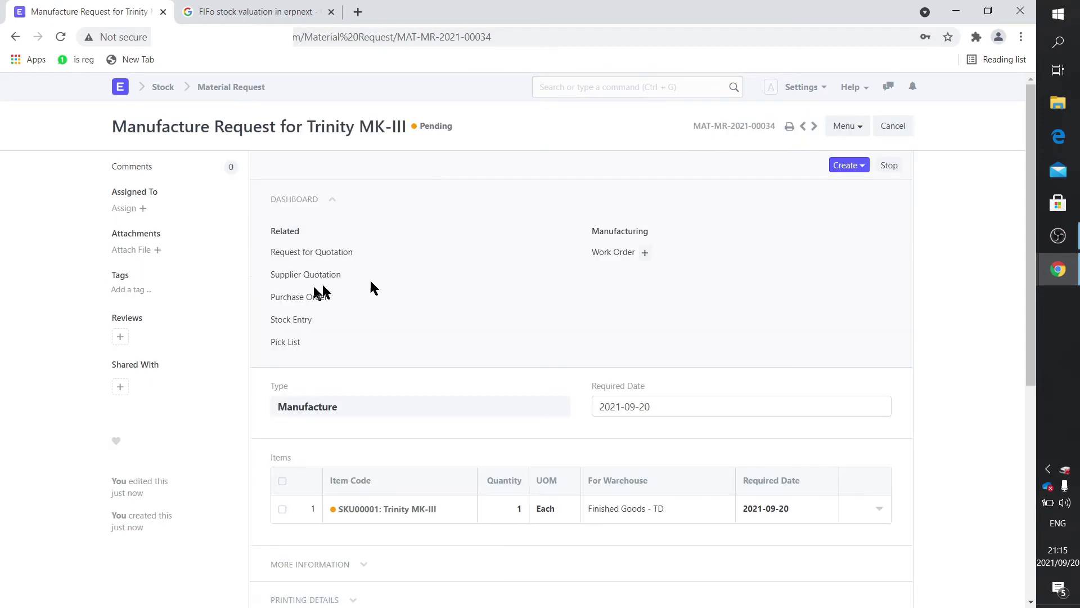
Create a work order from the Trinity MK-III manufacture request and open the draft SKU00001 work order
left_click(850, 166)
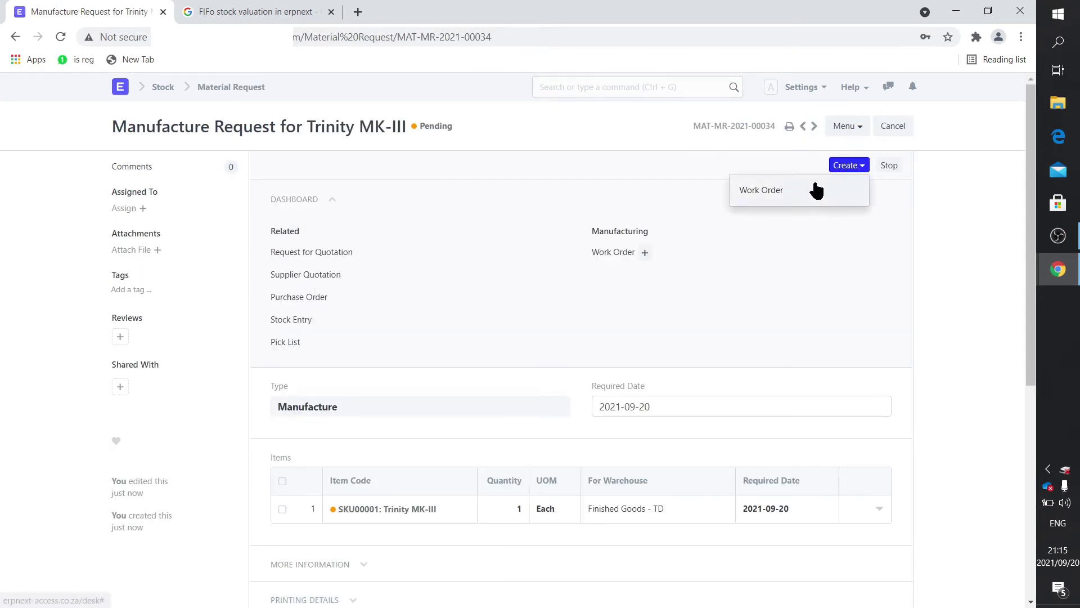
left_click(817, 191)
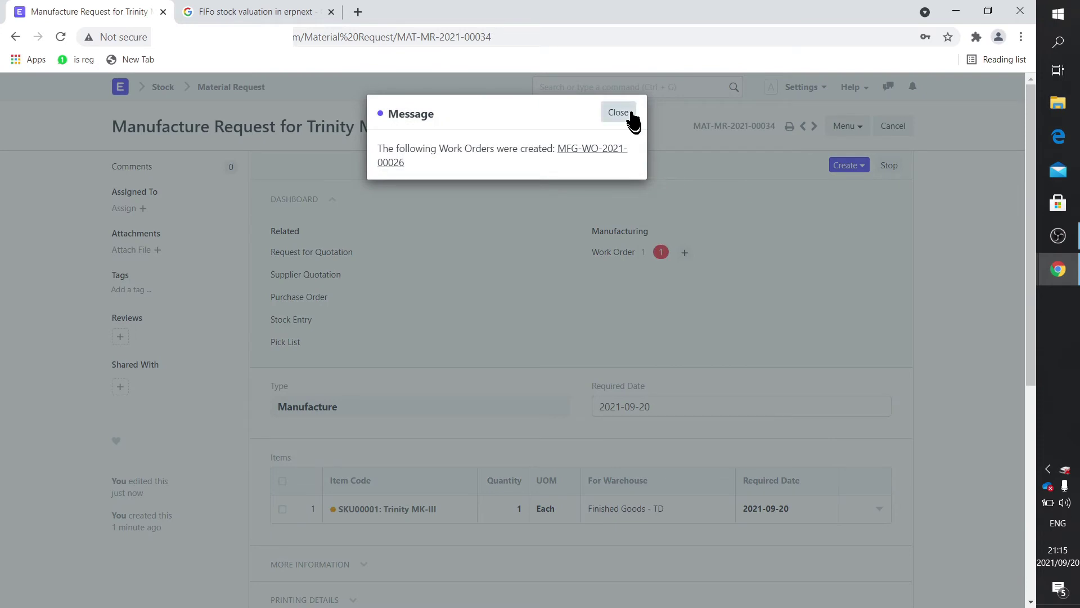
left_click(619, 113)
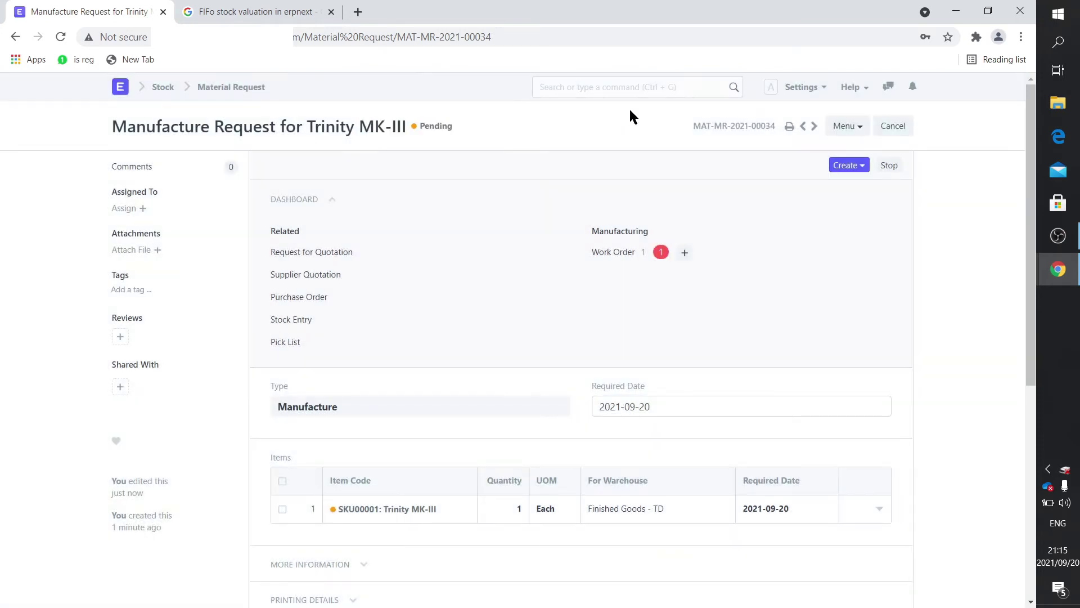
left_click(613, 254)
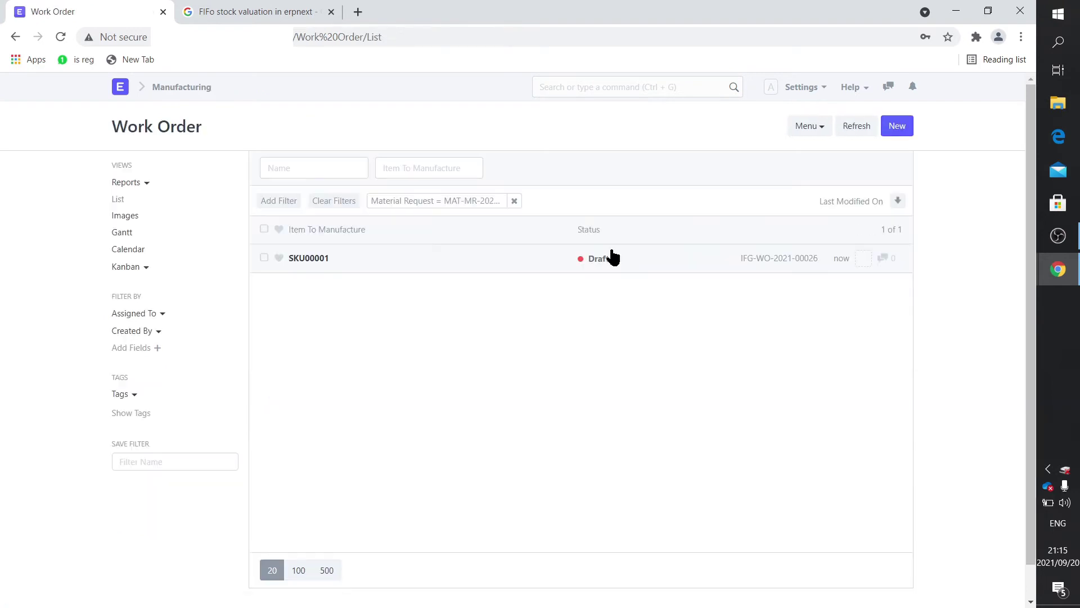
left_click(333, 260)
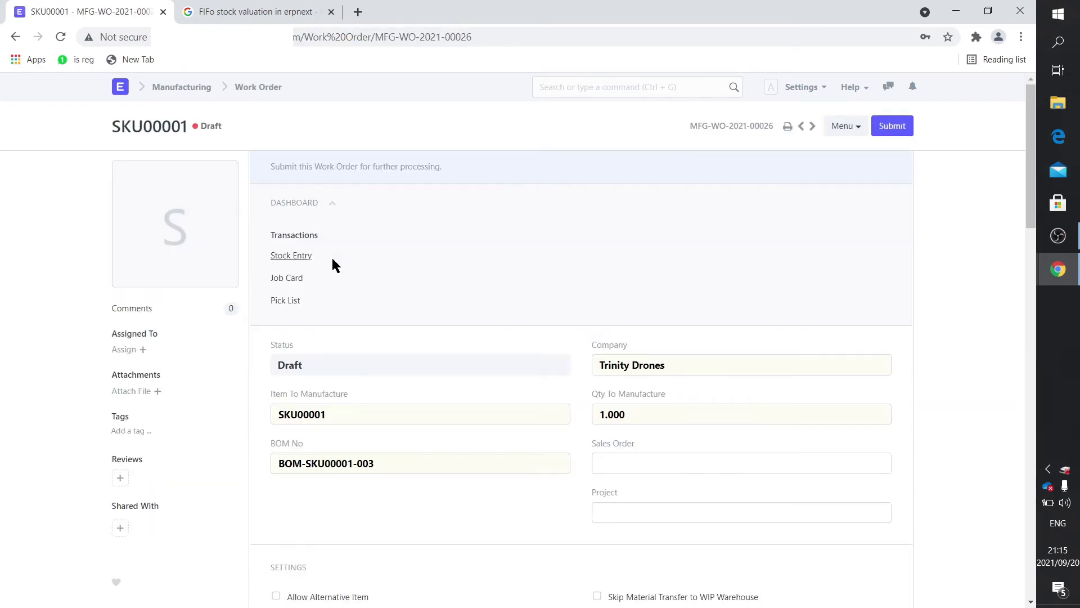
Turn off Use Multi-Level BOM in the SKU00001 work order and check its required items
scroll(711, 397, "down", 6)
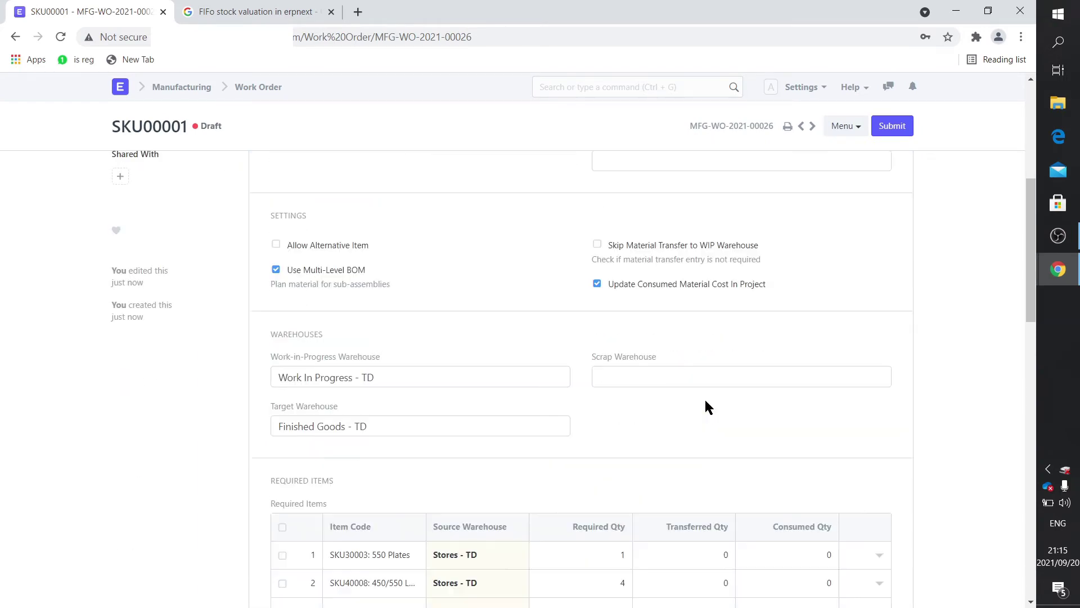
left_click(276, 269)
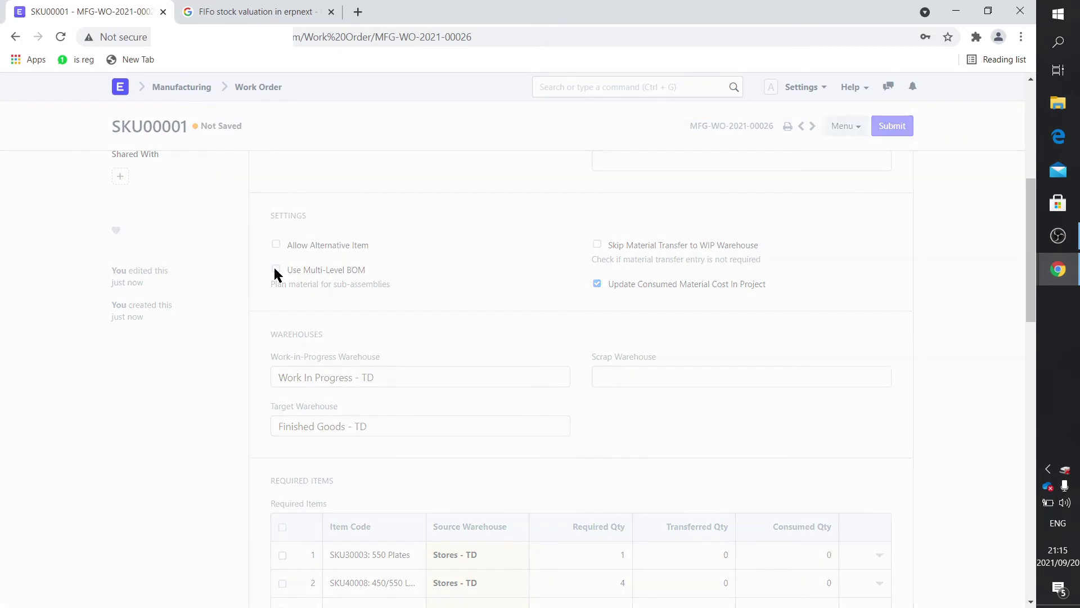
scroll(276, 272, "down", 3)
scroll(274, 267, "down", 1)
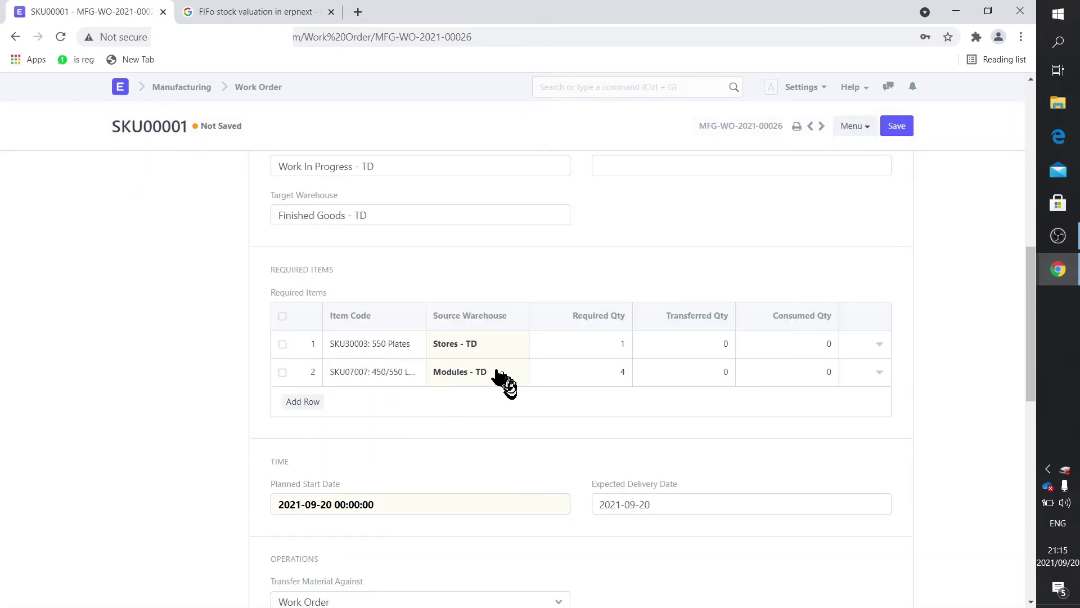
Turn Use Multi-Level BOM back on to compare the required items, and switch it off again
scroll(424, 340, "up", 5)
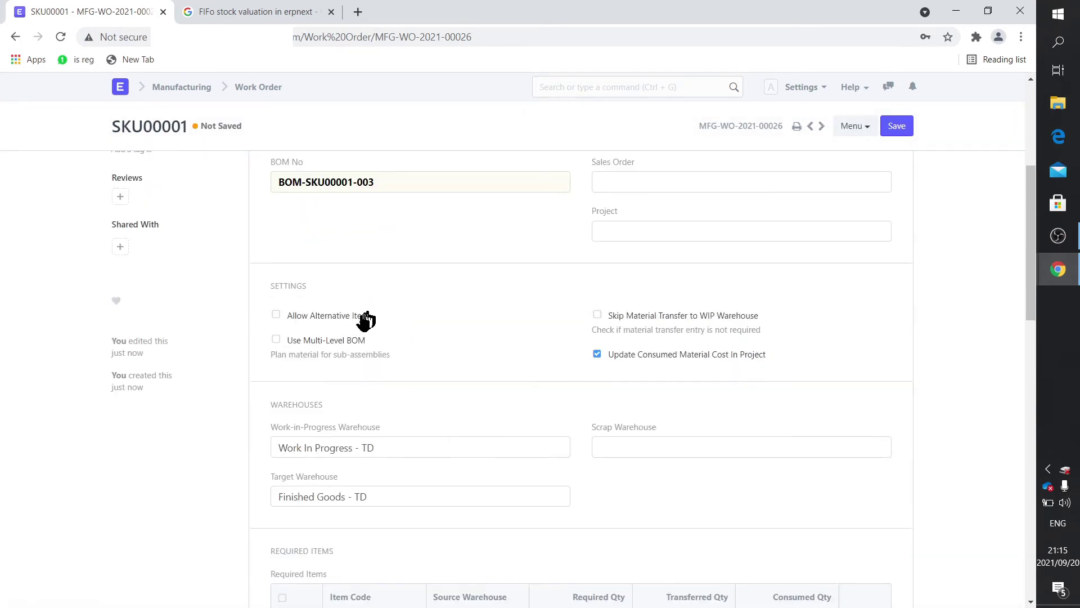
left_click(276, 339)
scroll(455, 372, "down", 5)
scroll(508, 381, "down", 1)
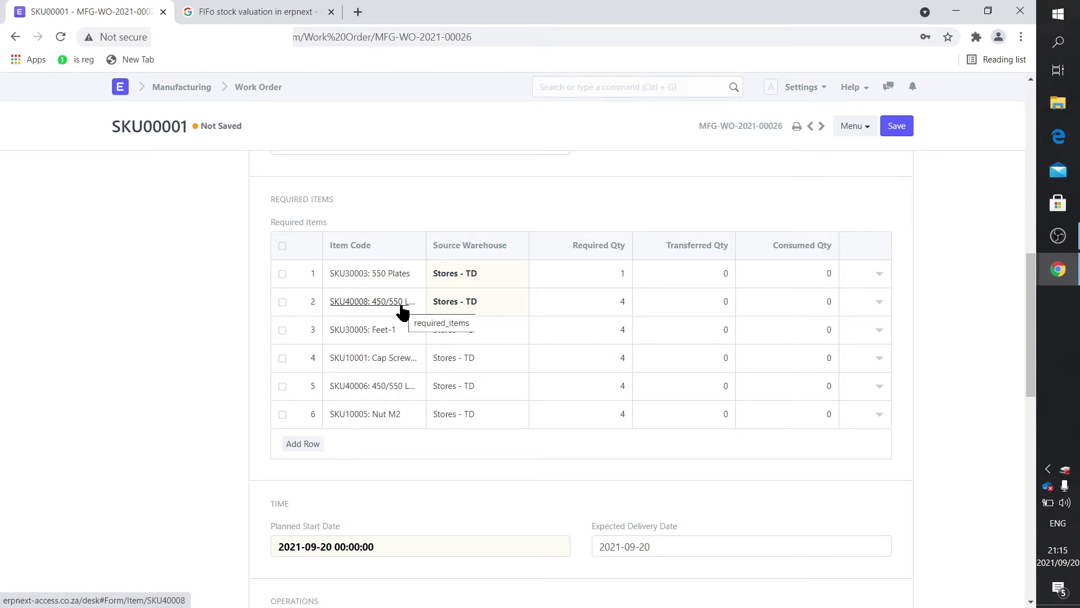
scroll(401, 372, "up", 3)
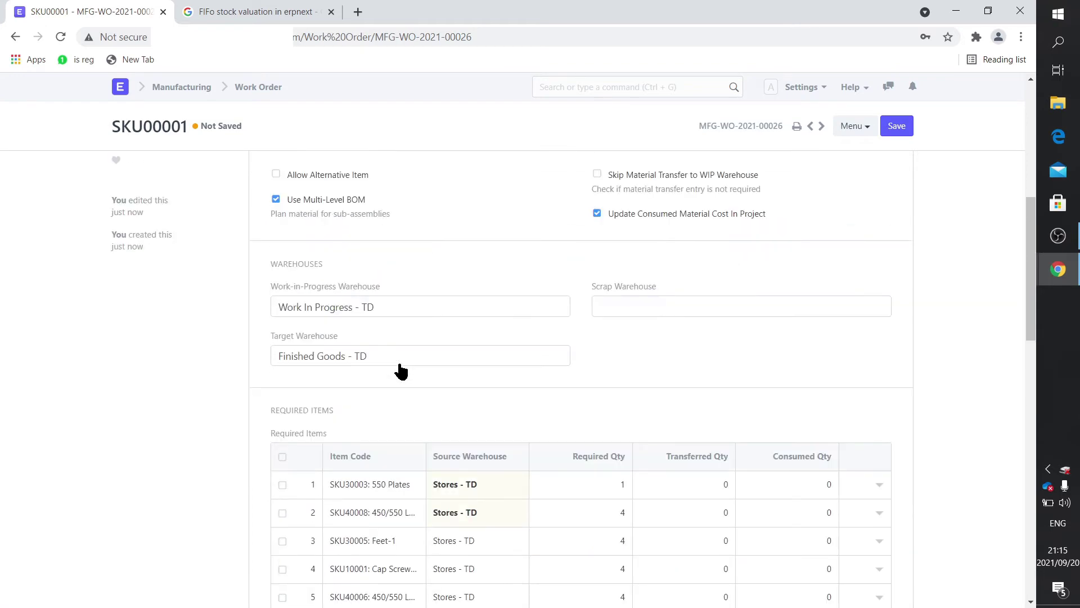
scroll(402, 371, "up", 3)
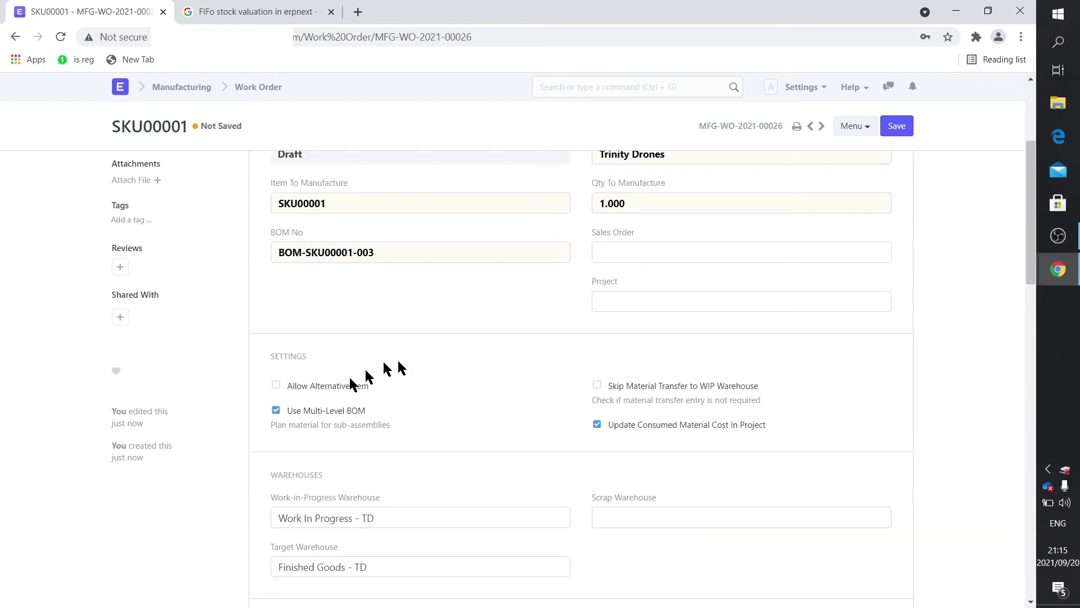
left_click(274, 411)
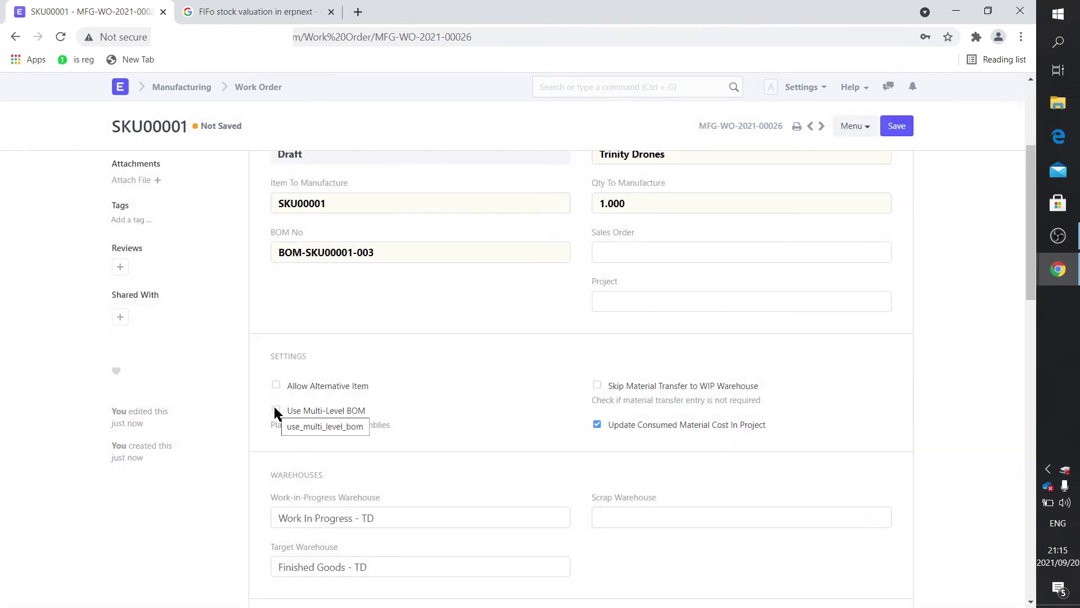
Review the required item details for 550 Plates and 450/550 Leg Module, including source warehouses and available quantities
scroll(372, 447, "down", 4)
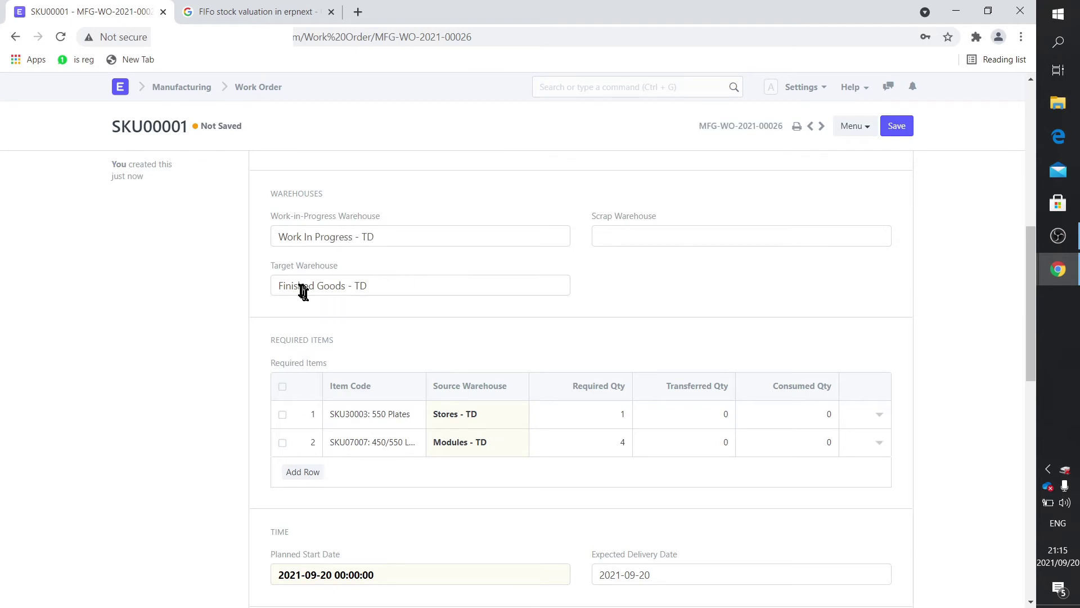
scroll(533, 323, "down", 5)
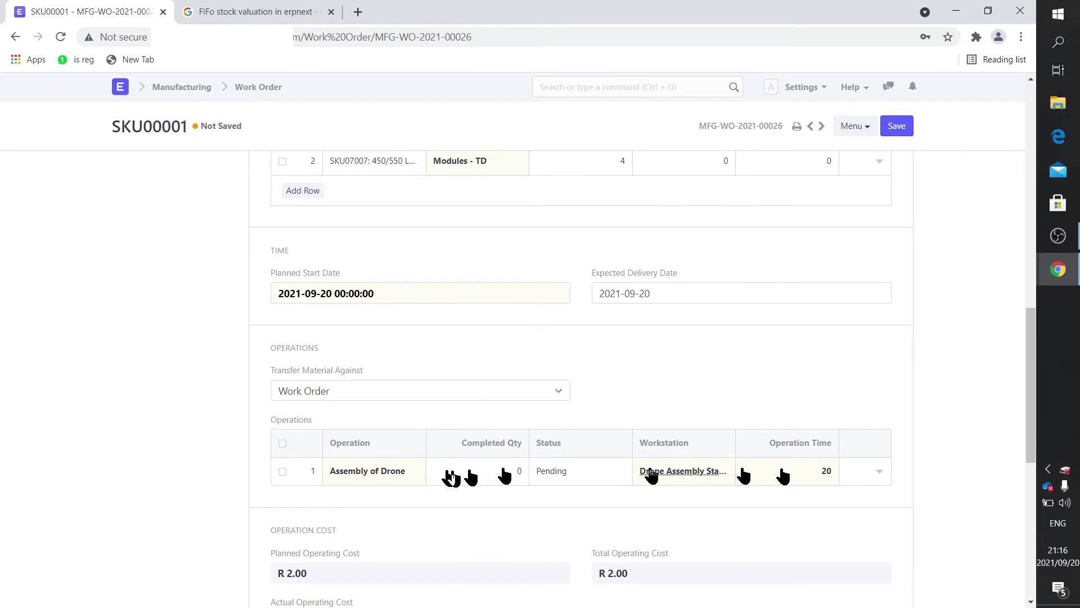
scroll(788, 450, "up", 3)
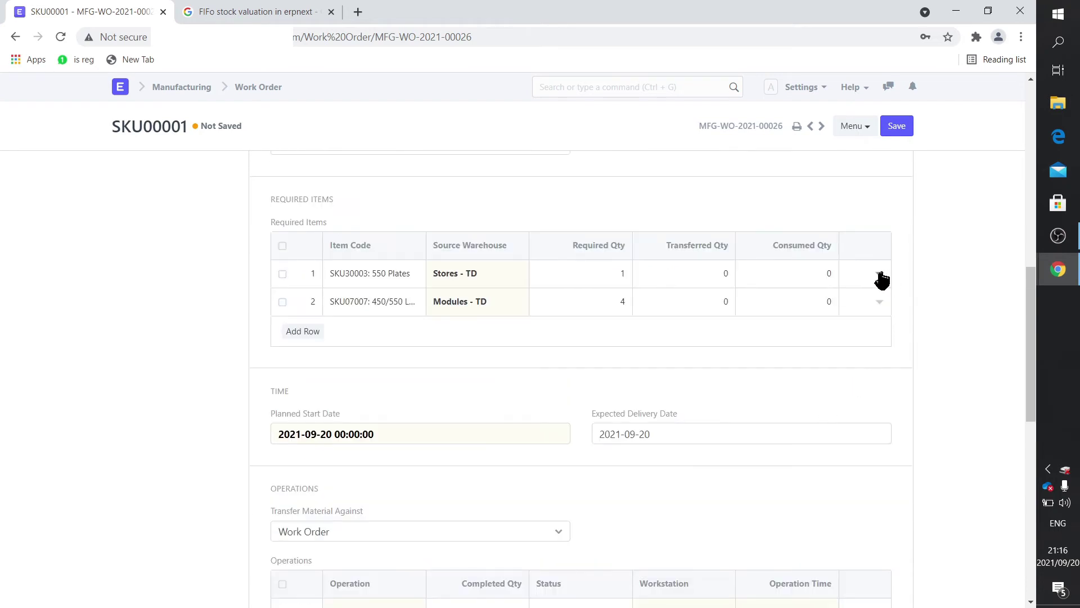
left_click(880, 274)
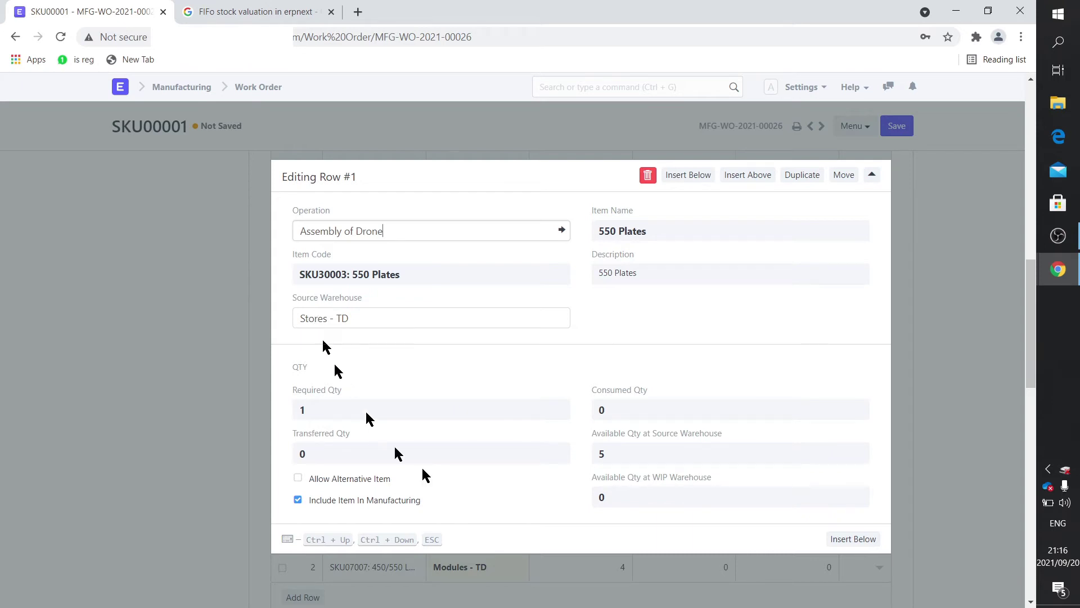
left_click(204, 353)
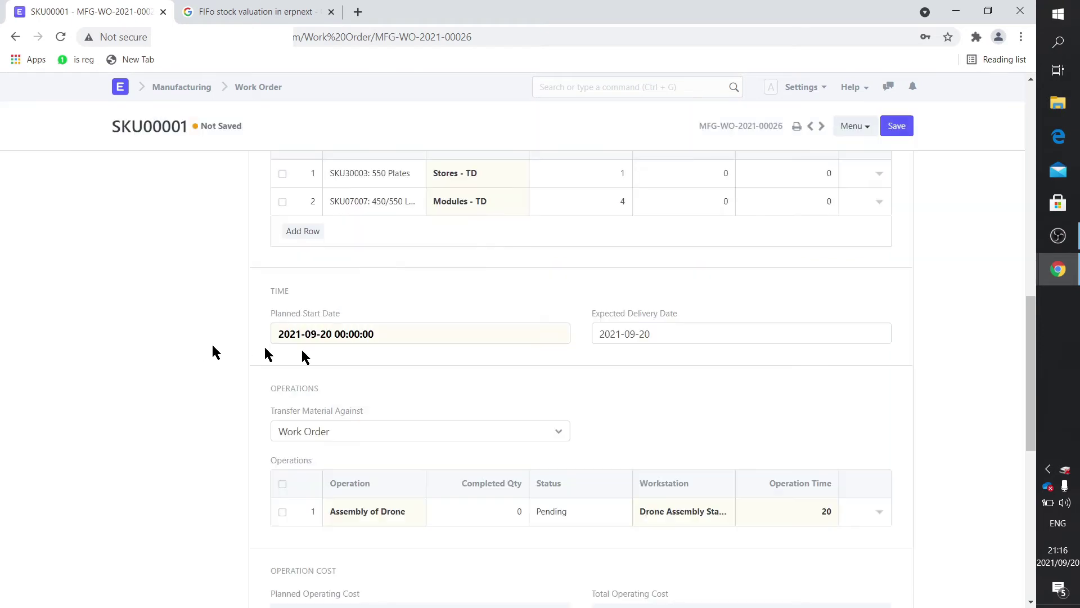
left_click(879, 203)
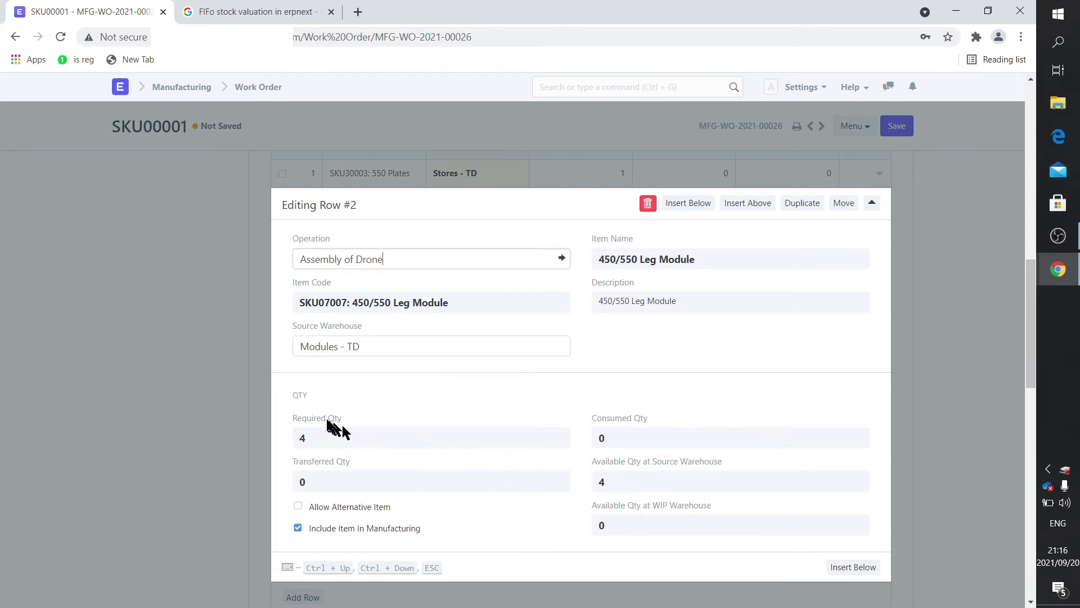
left_click(208, 411)
Examine the Assembly of Drone operation's estimated and actual time and cost, and look over the work order's operation cost and settings
scroll(419, 445, "down", 3)
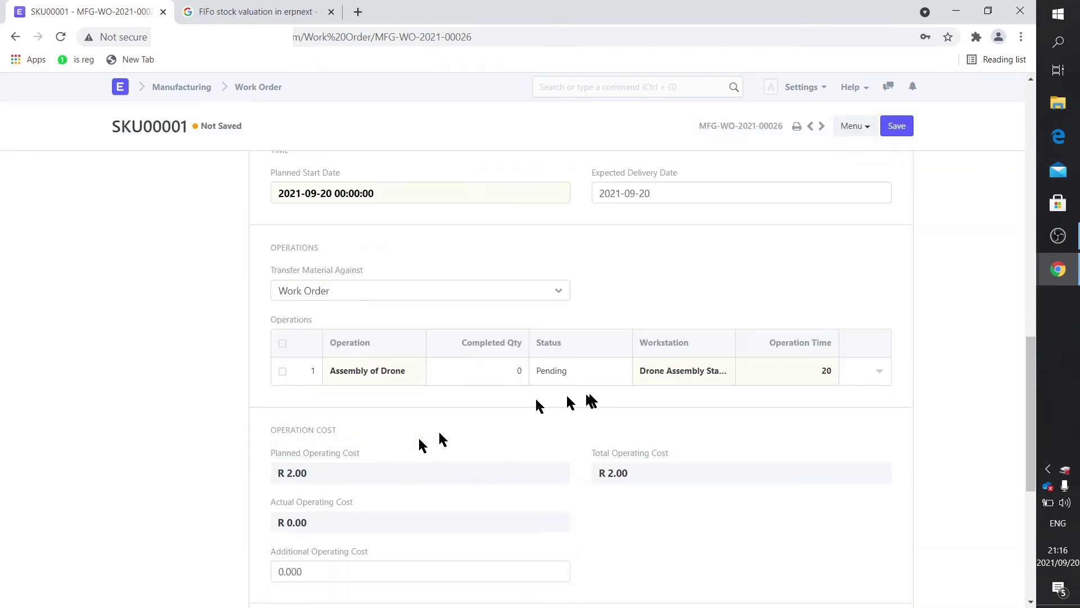
left_click(879, 376)
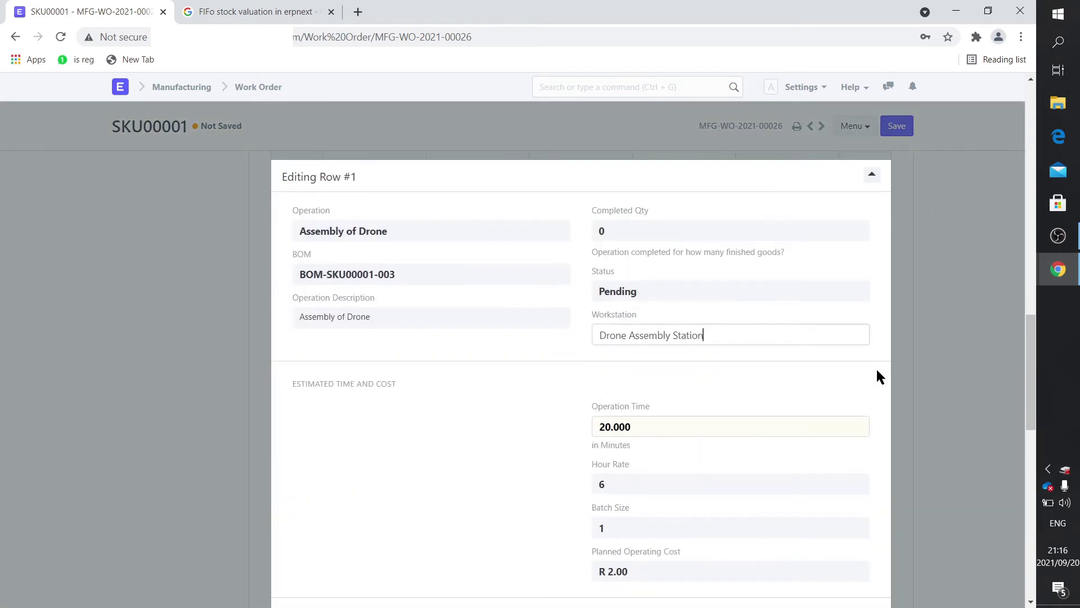
scroll(461, 393, "down", 2)
scroll(462, 397, "down", 4)
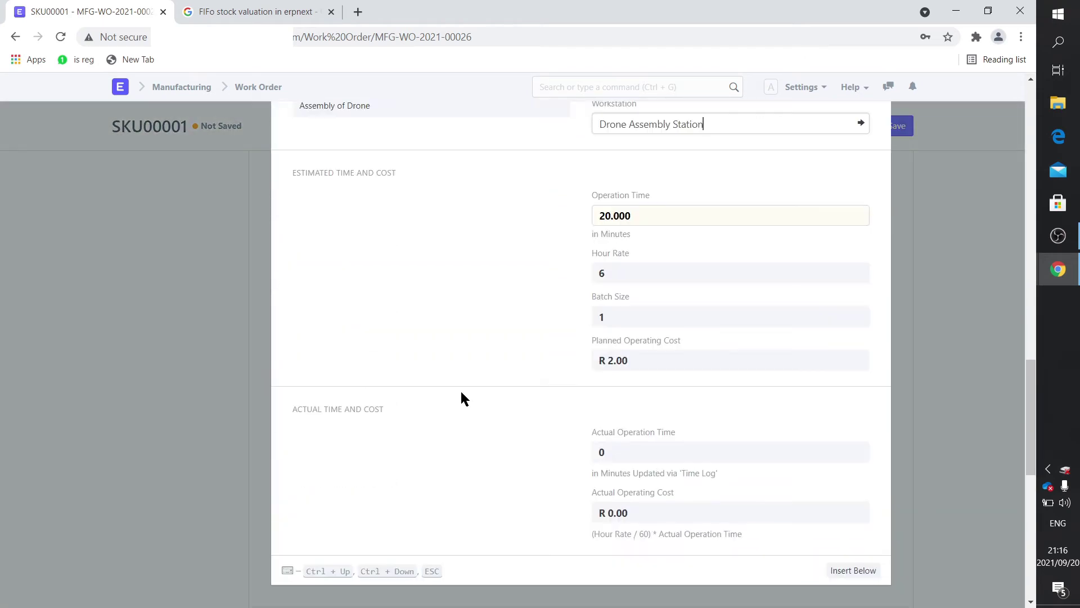
left_click(155, 299)
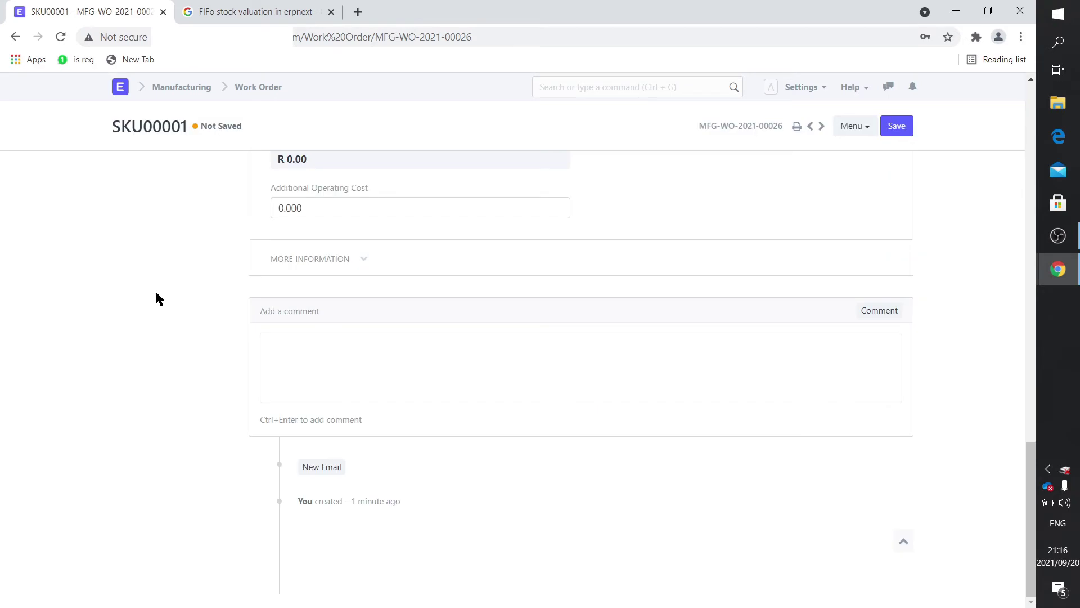
scroll(290, 312, "up", 7)
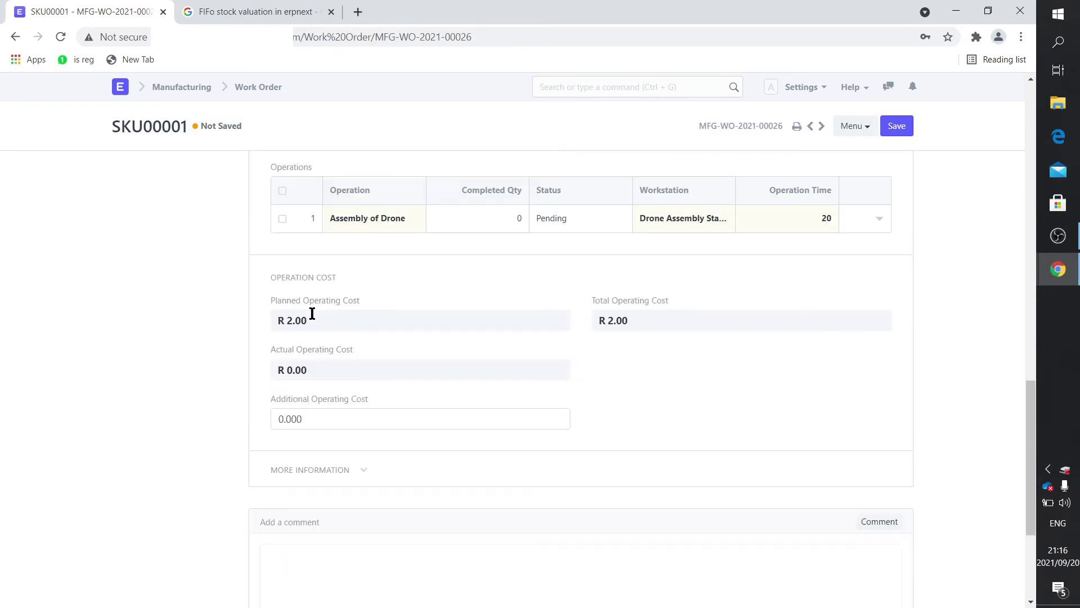
scroll(312, 316, "up", 8)
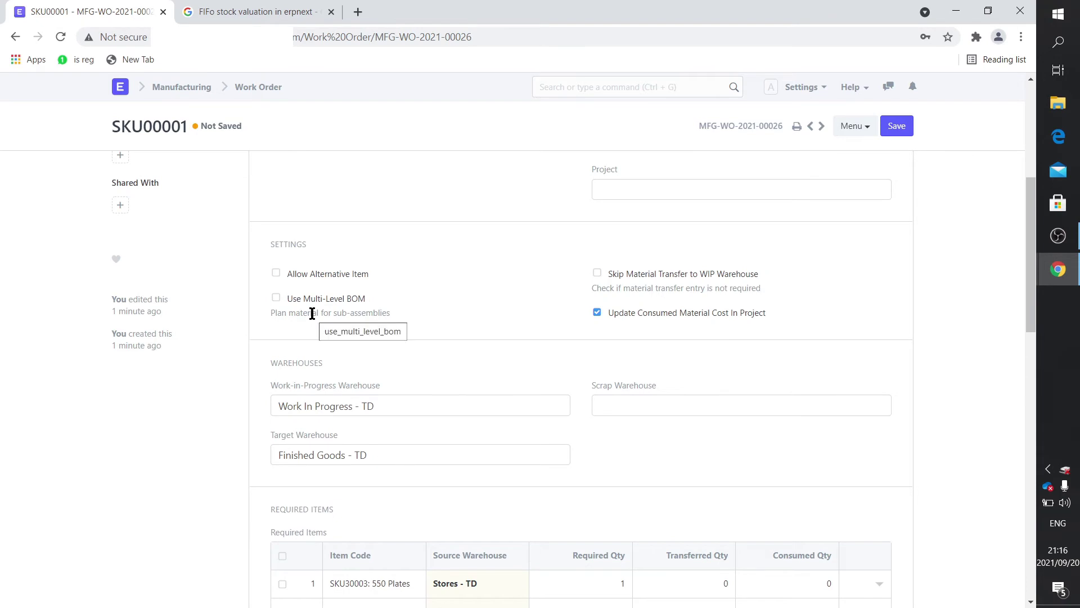
scroll(540, 315, "up", 3)
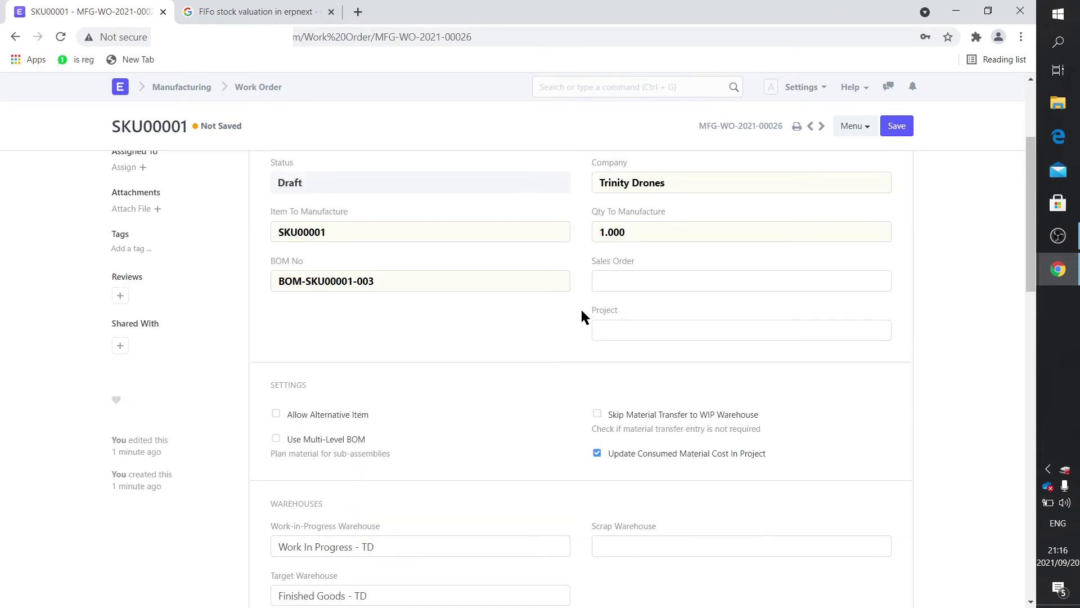
Save and permanently submit the SKU00001 work order, and dismiss the job card message
scroll(582, 315, "up", 1)
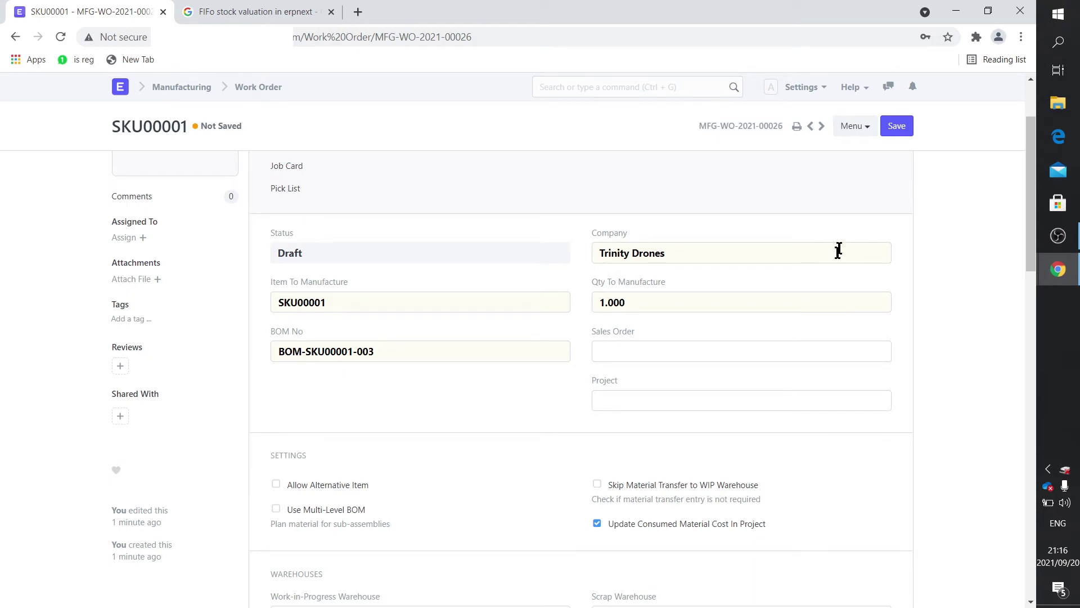
left_click(899, 130)
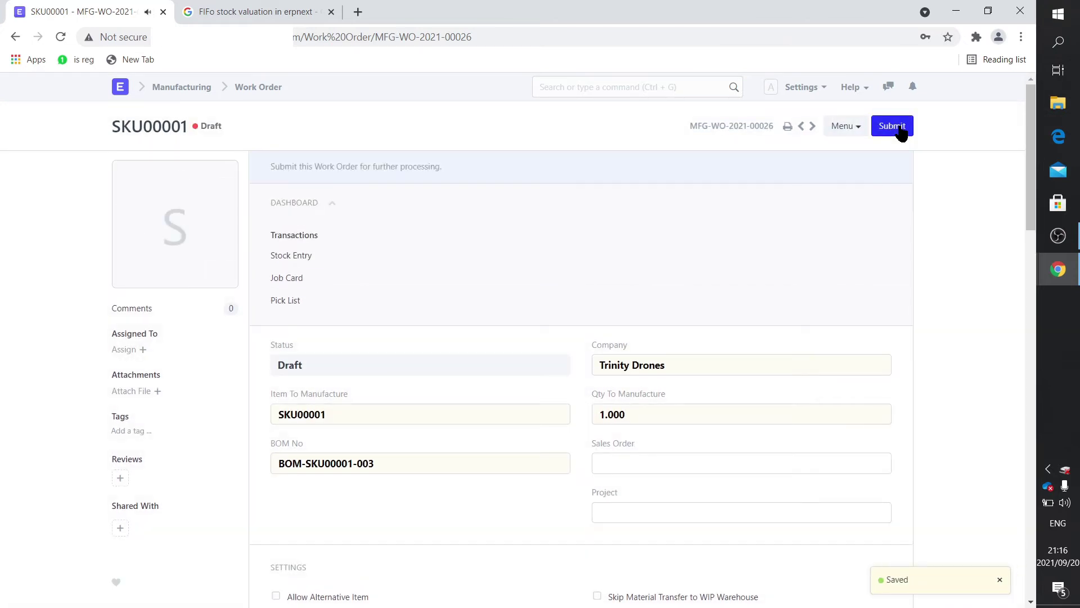
left_click(899, 129)
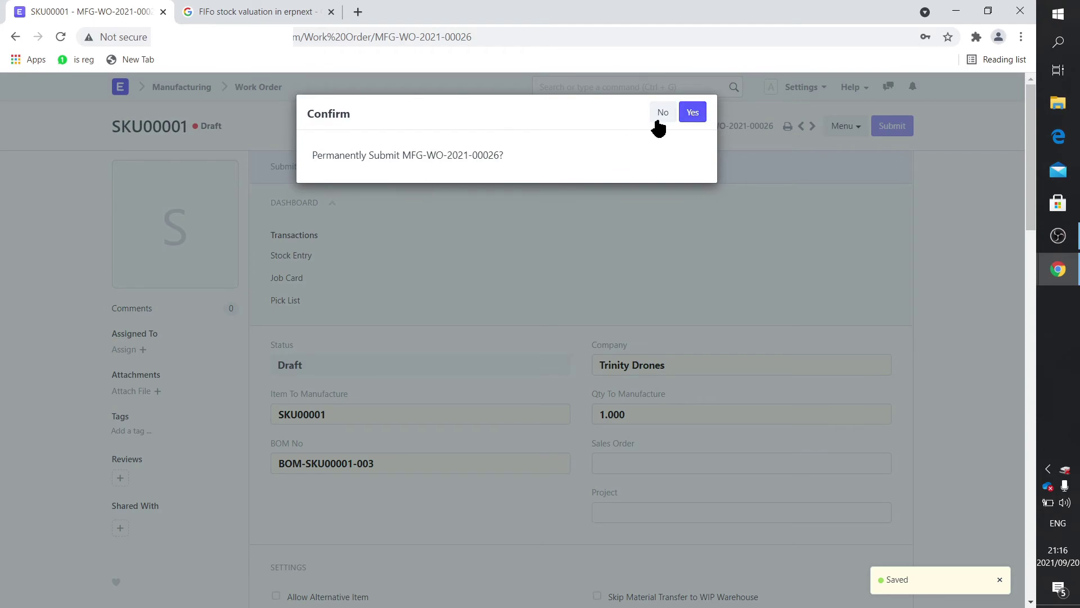
left_click(693, 112)
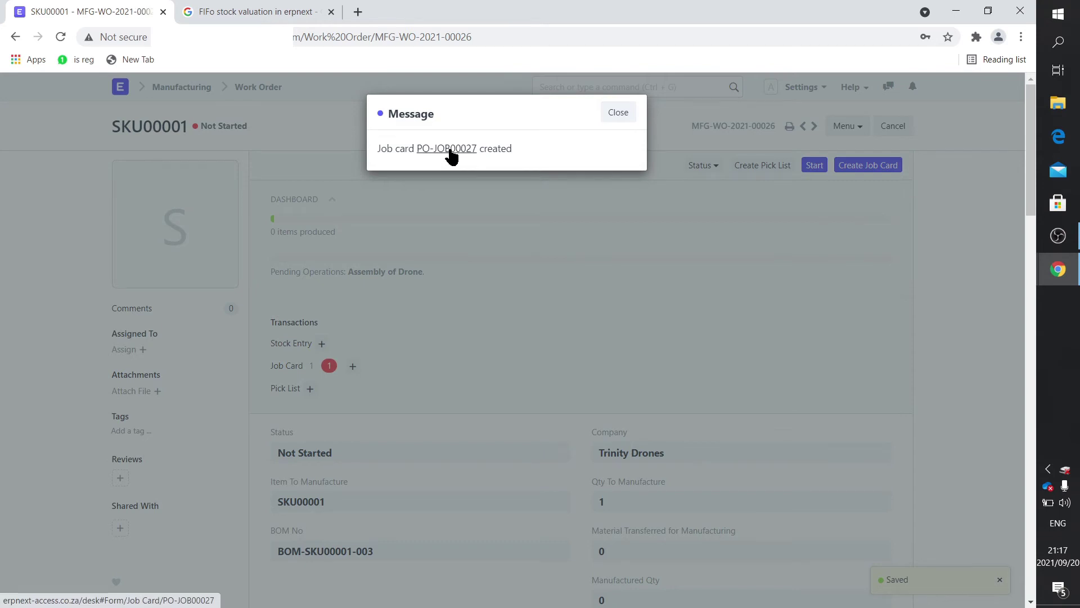
left_click(617, 114)
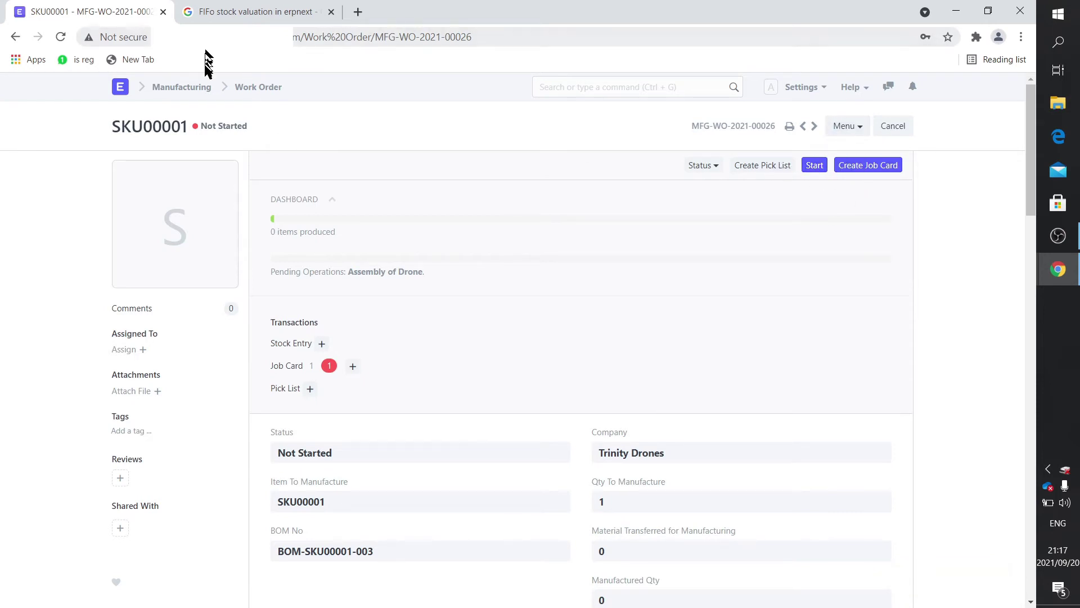
Open the draft Assembly of Drone job card linked to the SKU00001 work order
left_click(197, 90)
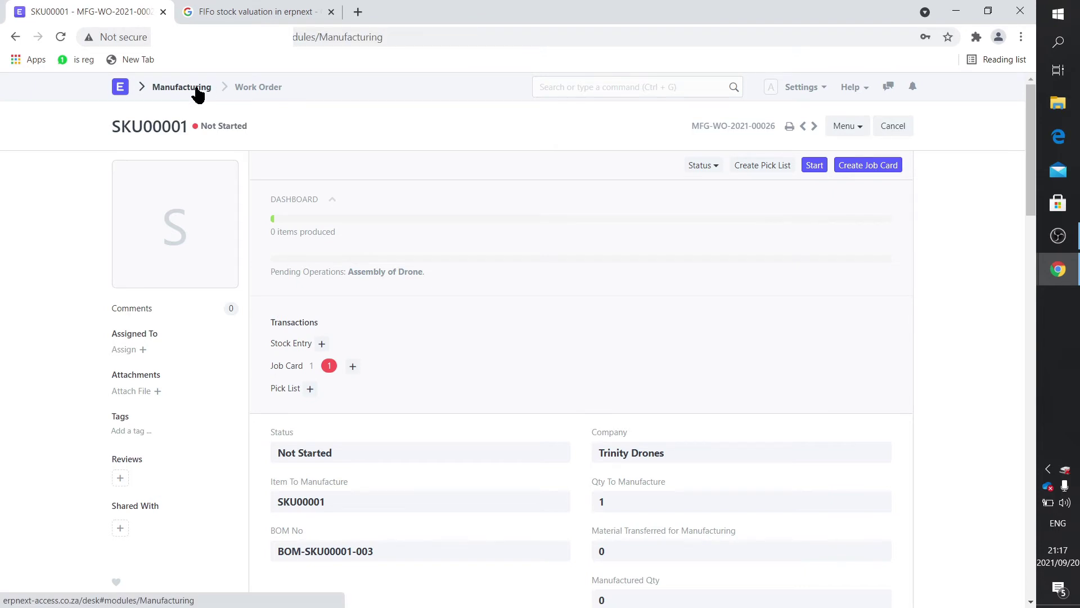
left_click(437, 280)
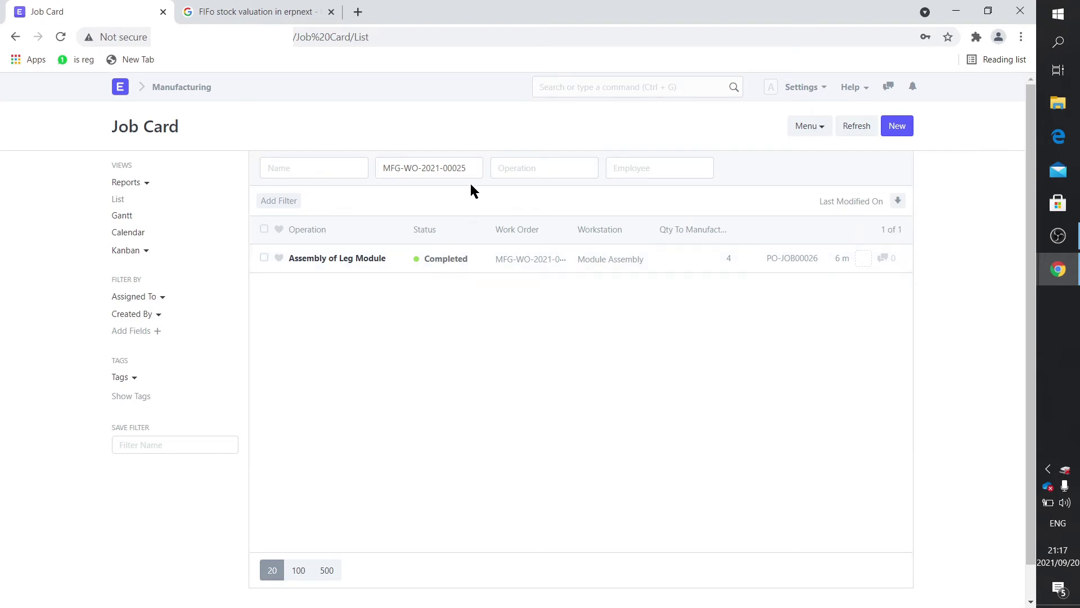
left_click(183, 92)
left_click(432, 204)
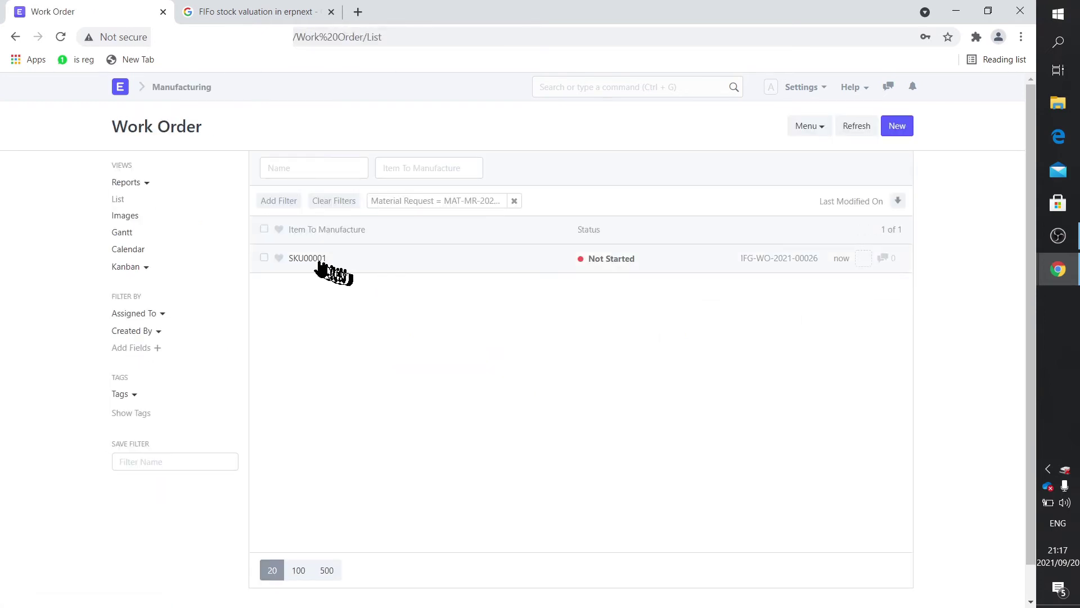
left_click(315, 259)
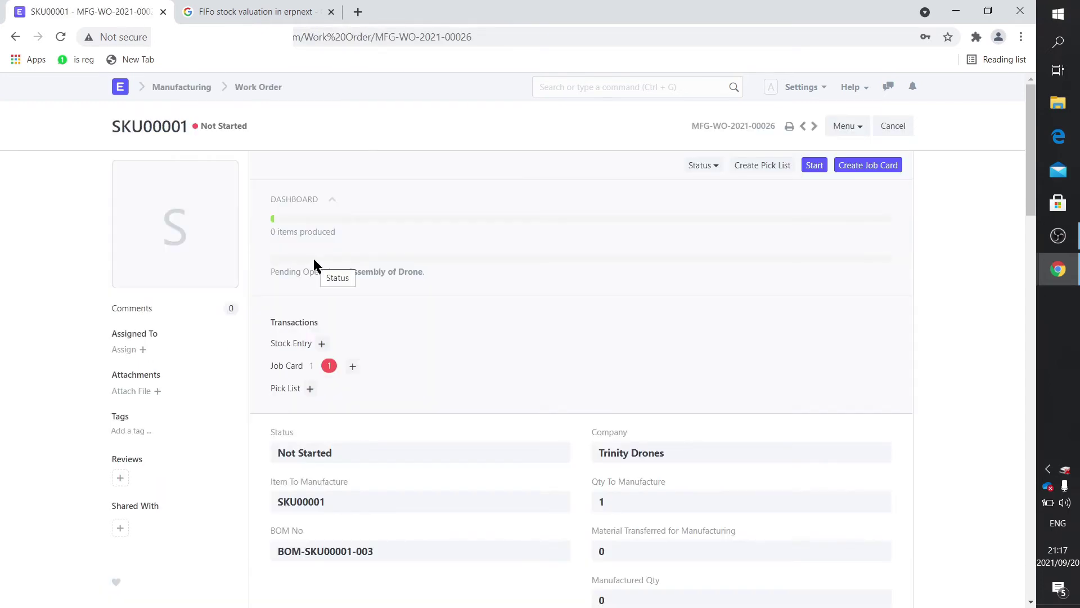
left_click(290, 366)
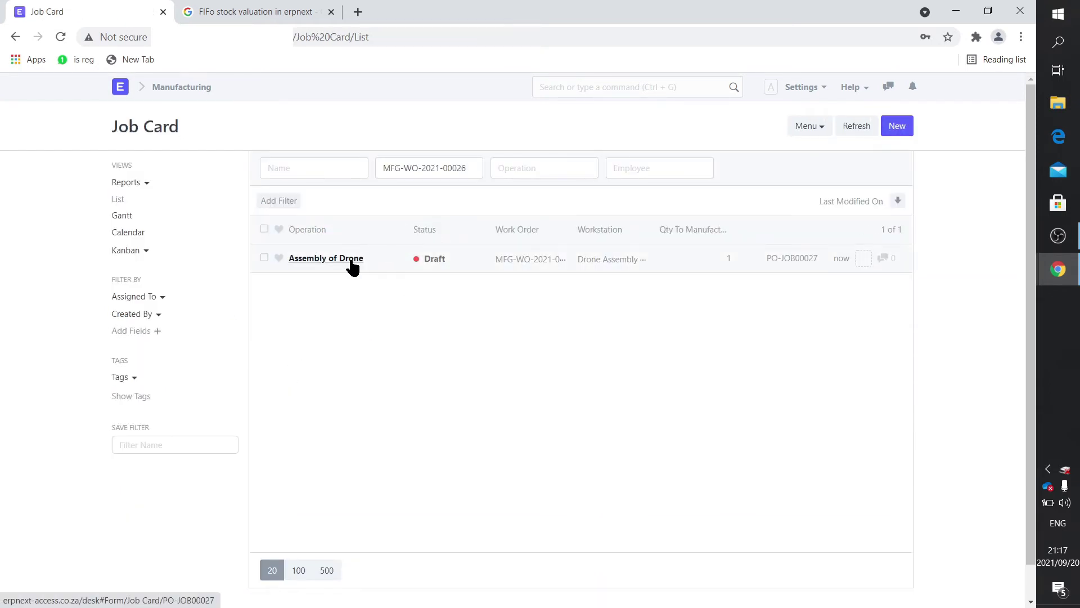
left_click(351, 259)
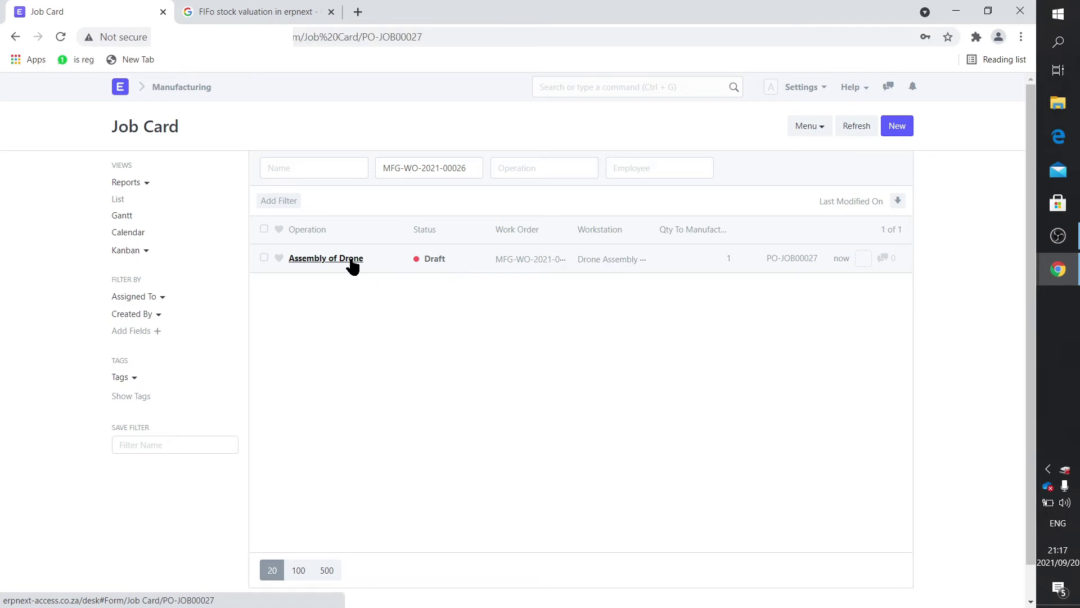
Assign the employee to the Assembly of Drone job card's production details and save the card
scroll(608, 281, "down", 5)
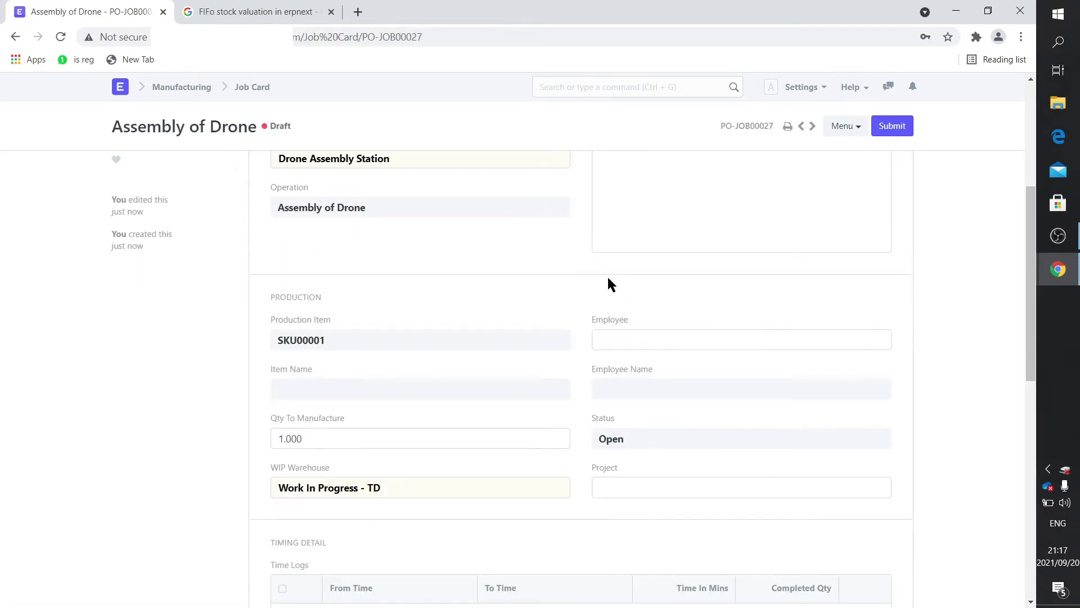
left_click(638, 336)
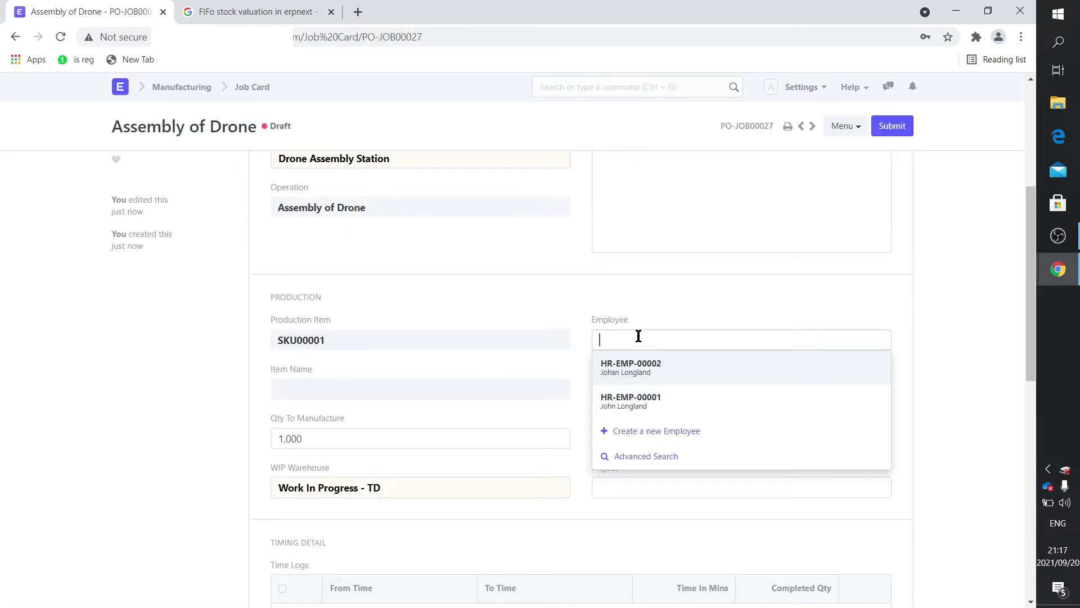
left_click(623, 404)
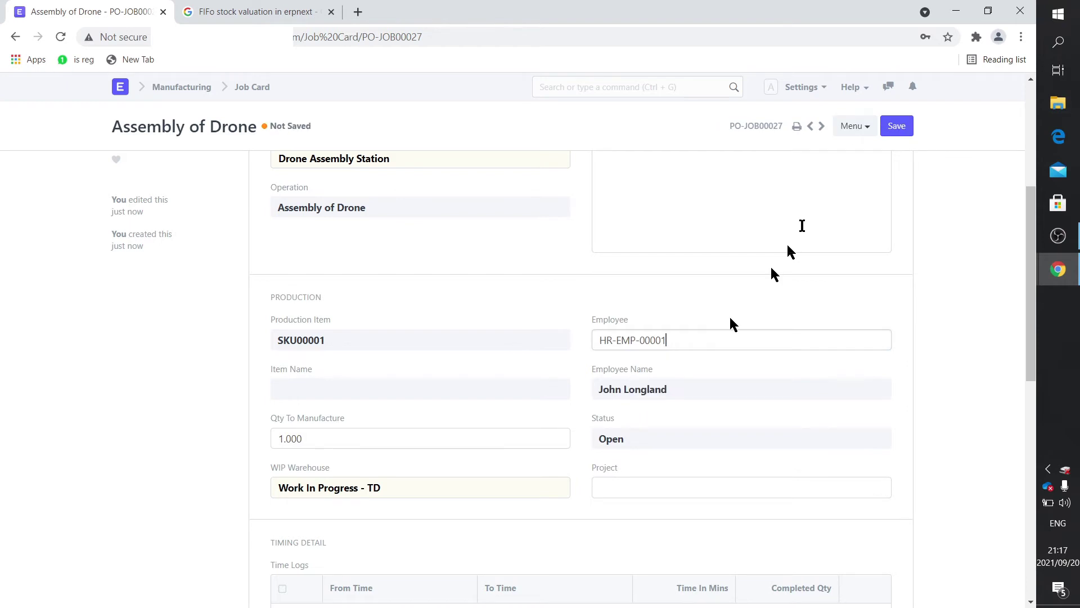
left_click(900, 127)
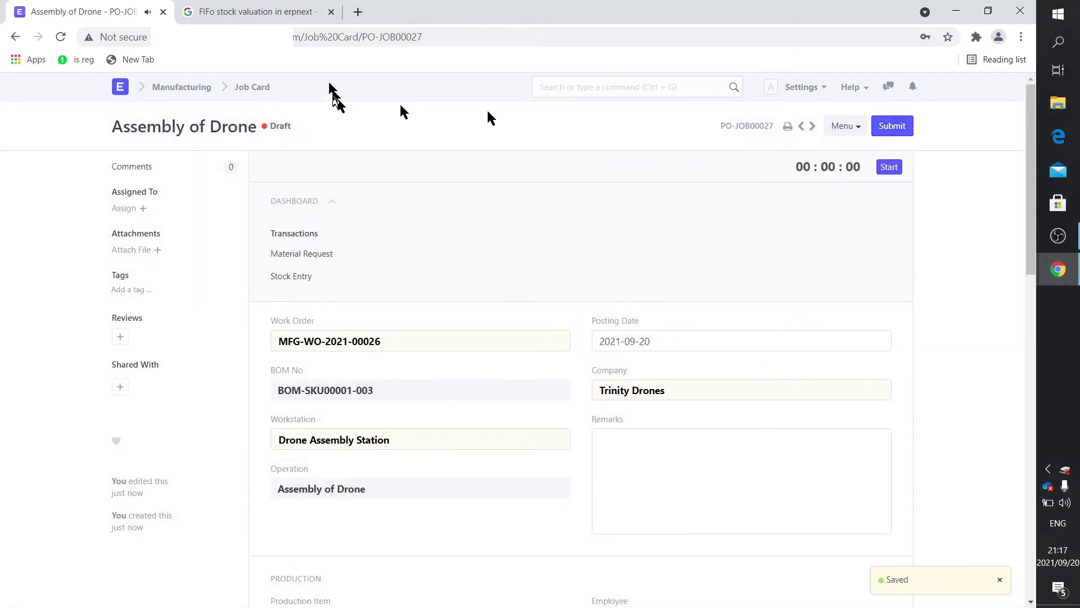
Start the SKU00001 work order and create its material transfer for manufacture with a quantity of 1.000
left_click(189, 90)
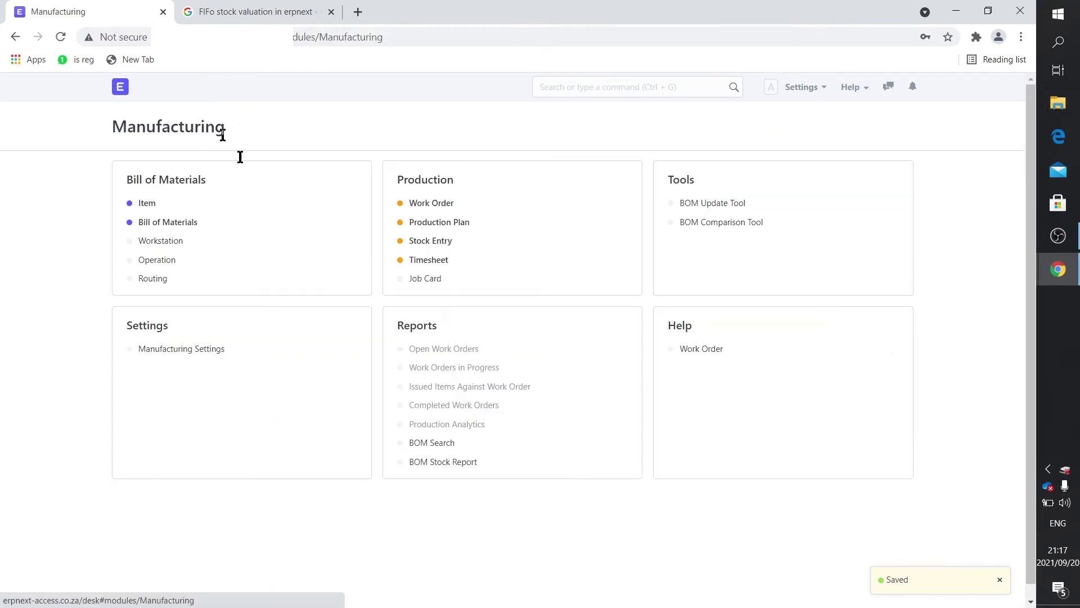
left_click(438, 206)
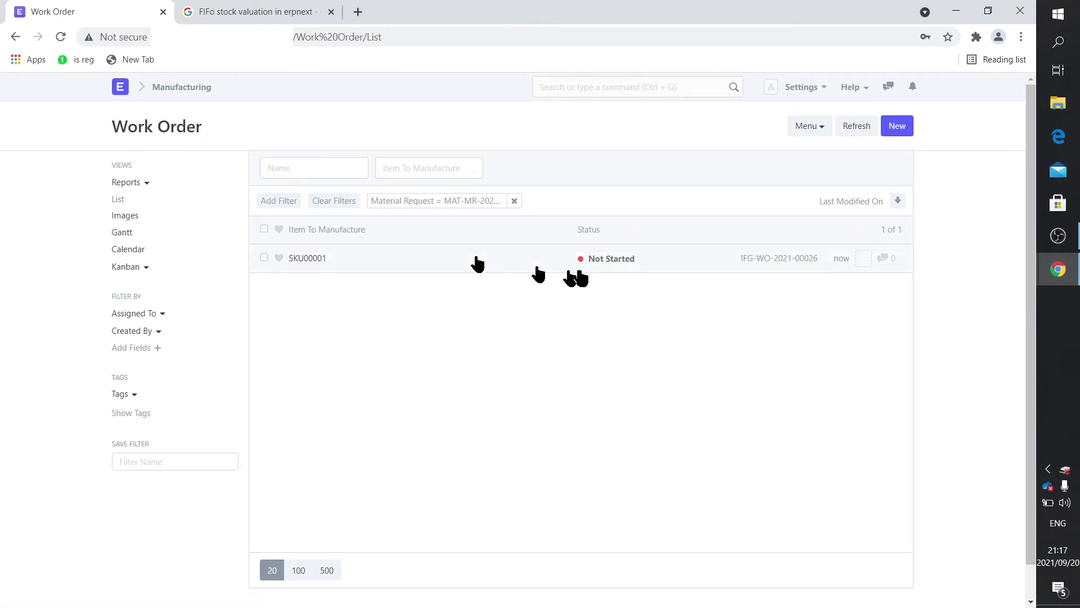
left_click(303, 260)
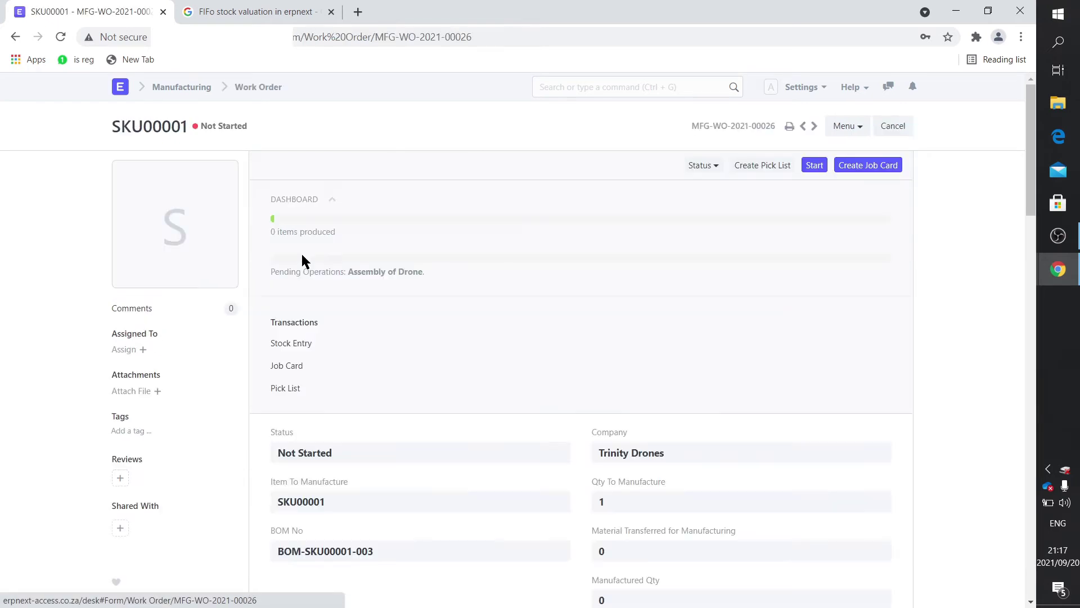
left_click(815, 166)
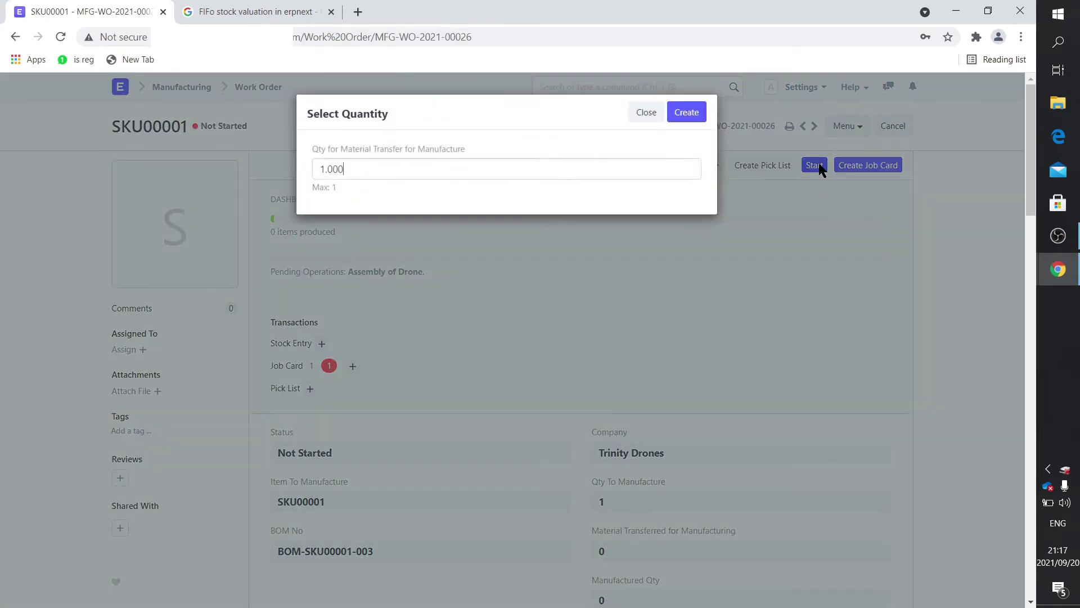
left_click(681, 114)
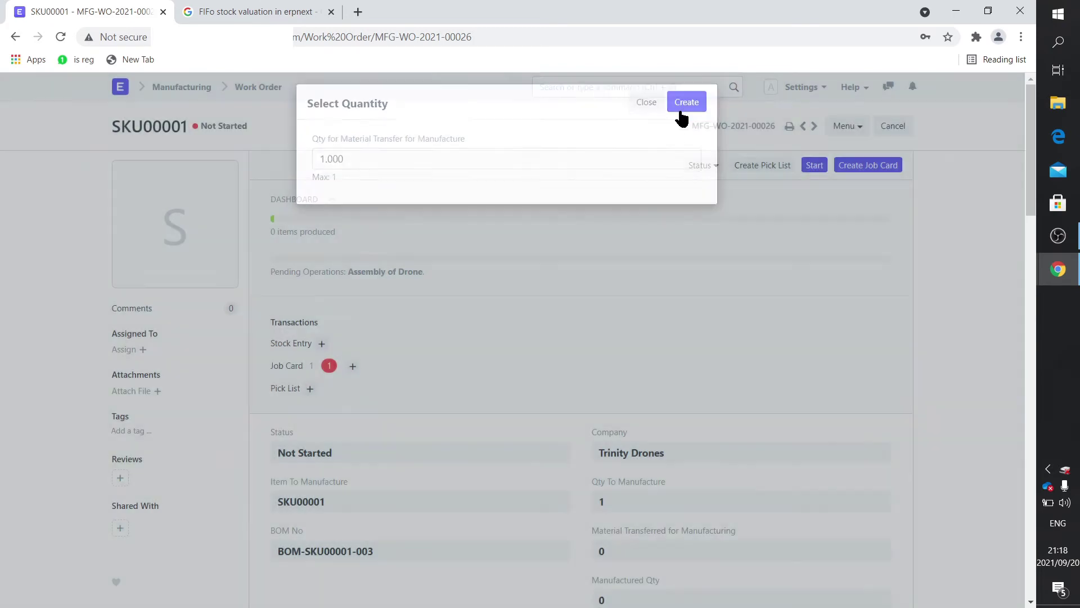
Review the transfer's item rows, the 550 Plates quantity and rate details, and the incoming and outgoing value totals
scroll(500, 377, "down", 6)
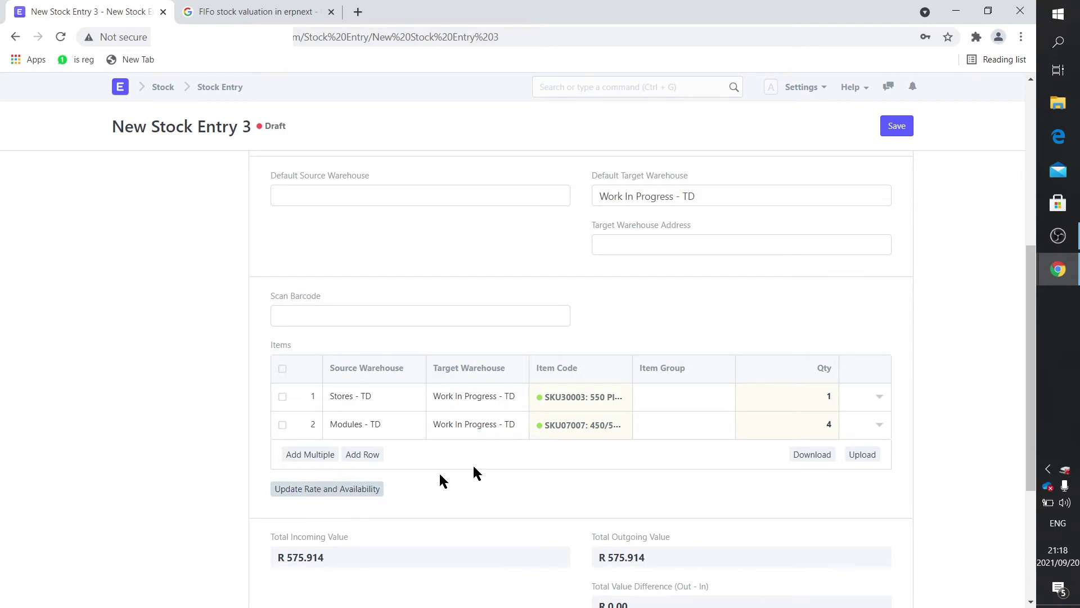
left_click(880, 398)
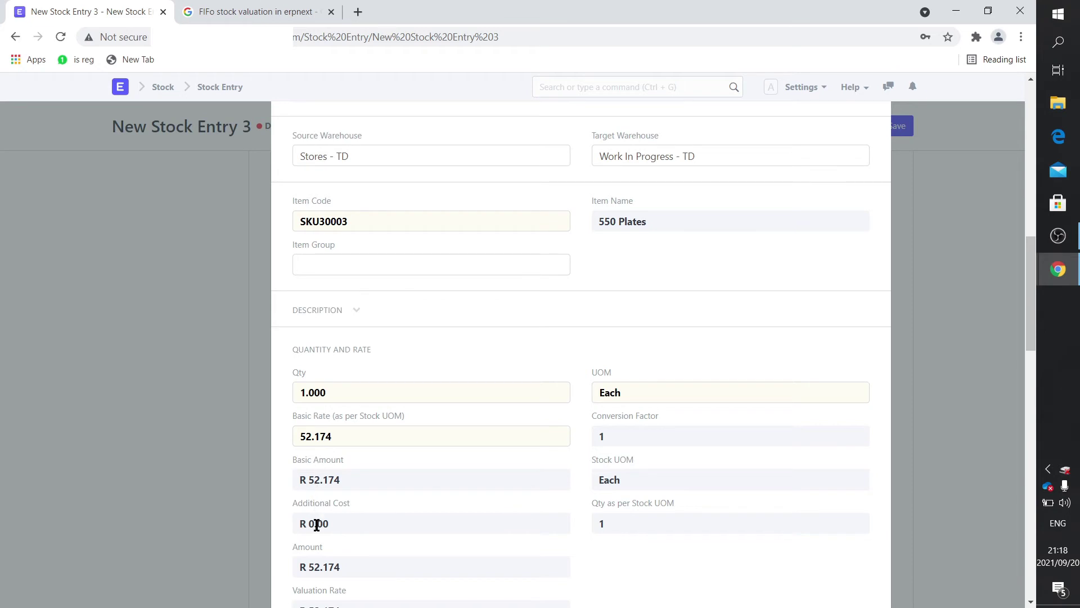
left_click(218, 376)
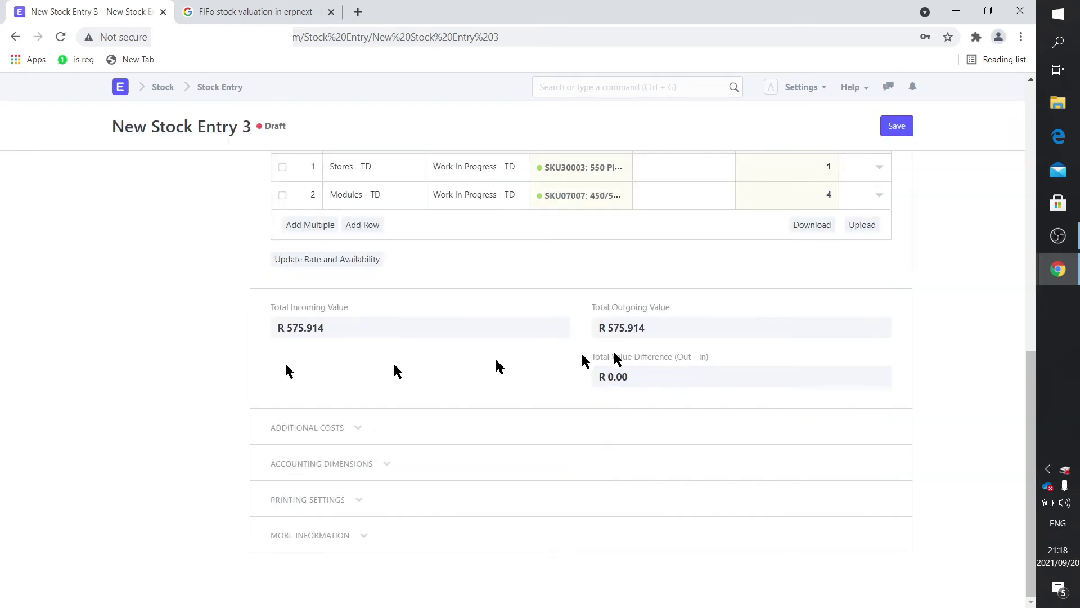
scroll(629, 353, "up", 2)
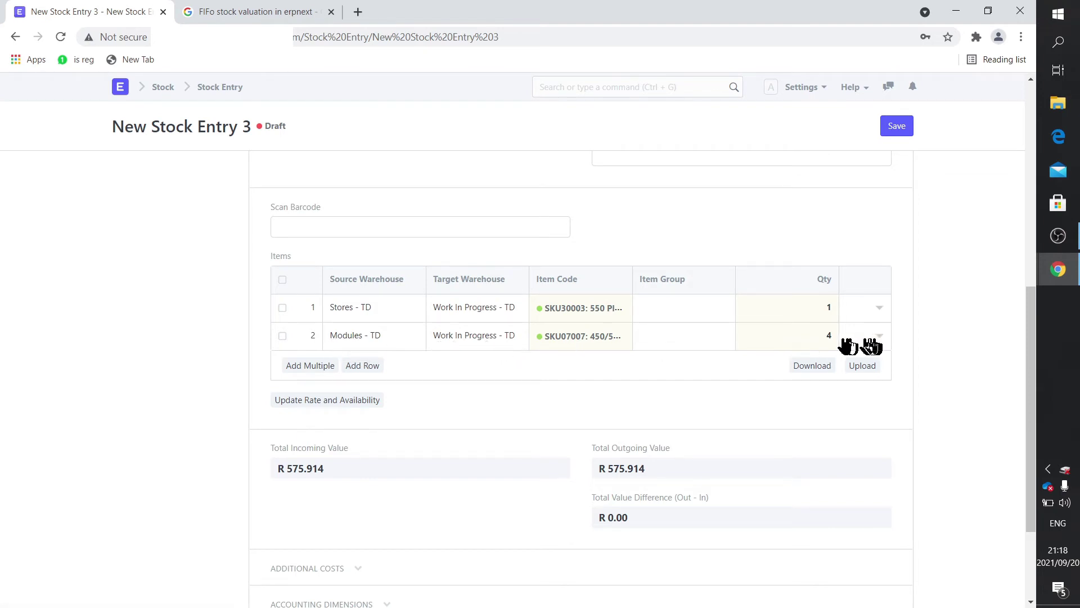
scroll(518, 388, "down", 3)
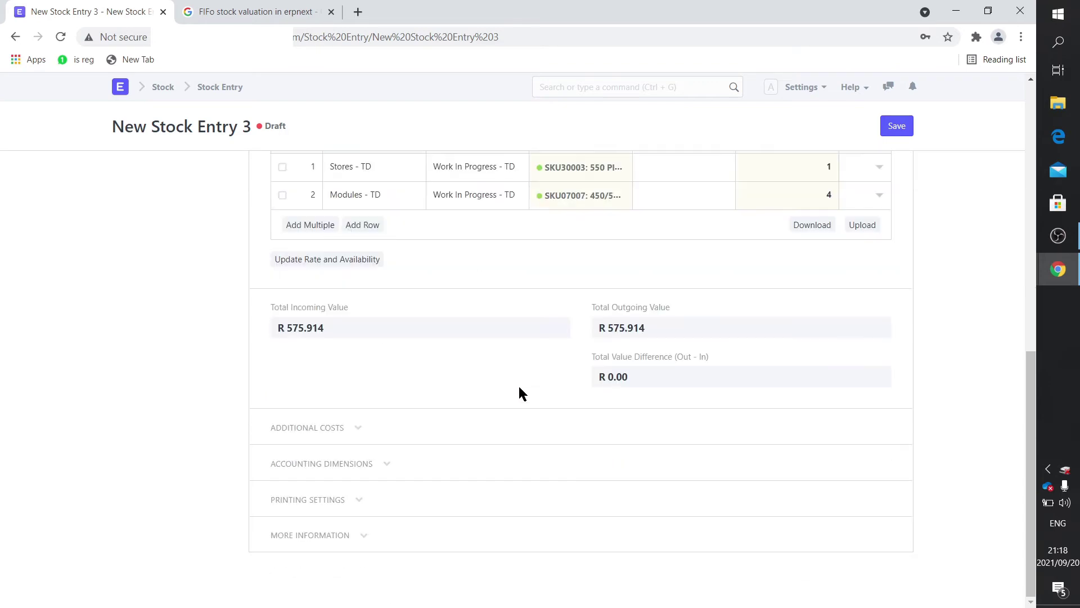
scroll(519, 387, "up", 5)
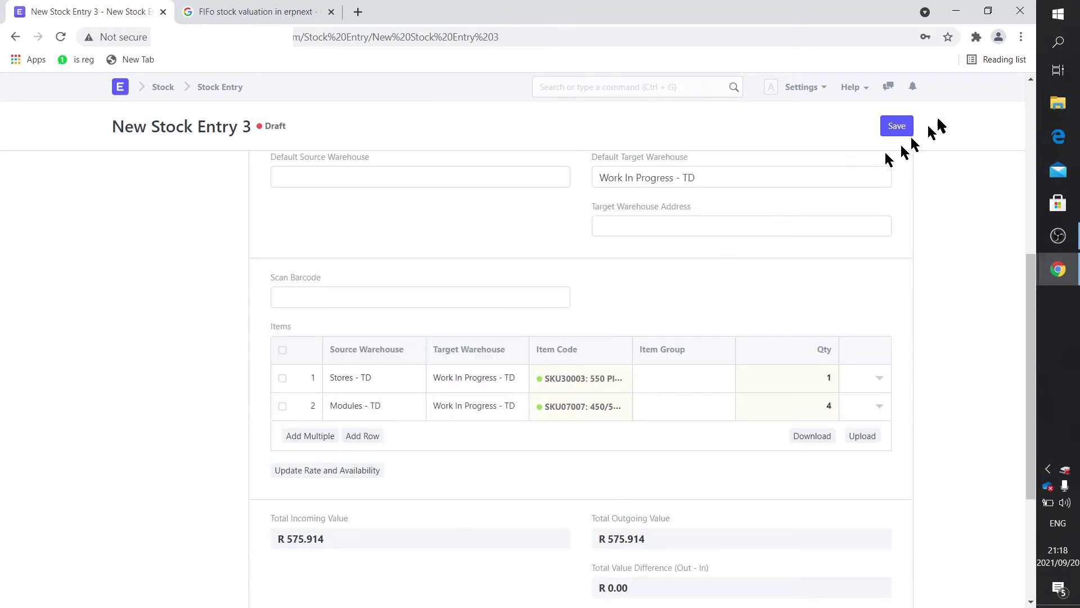
Save and permanently submit the Material Transfer for Manufacture stock entry into Work In Progress - TD
left_click(904, 128)
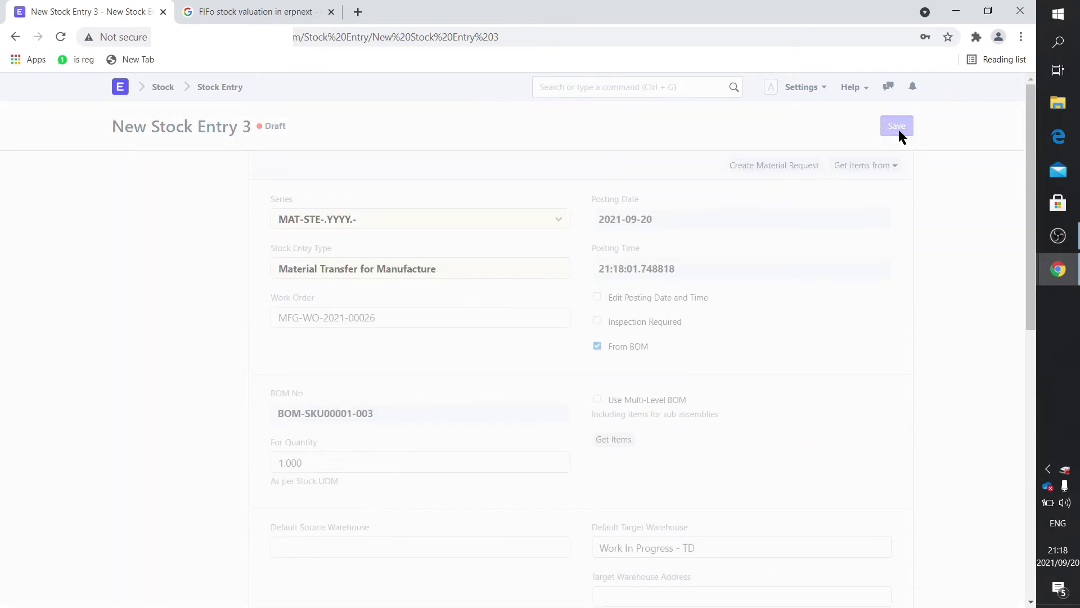
left_click(899, 132)
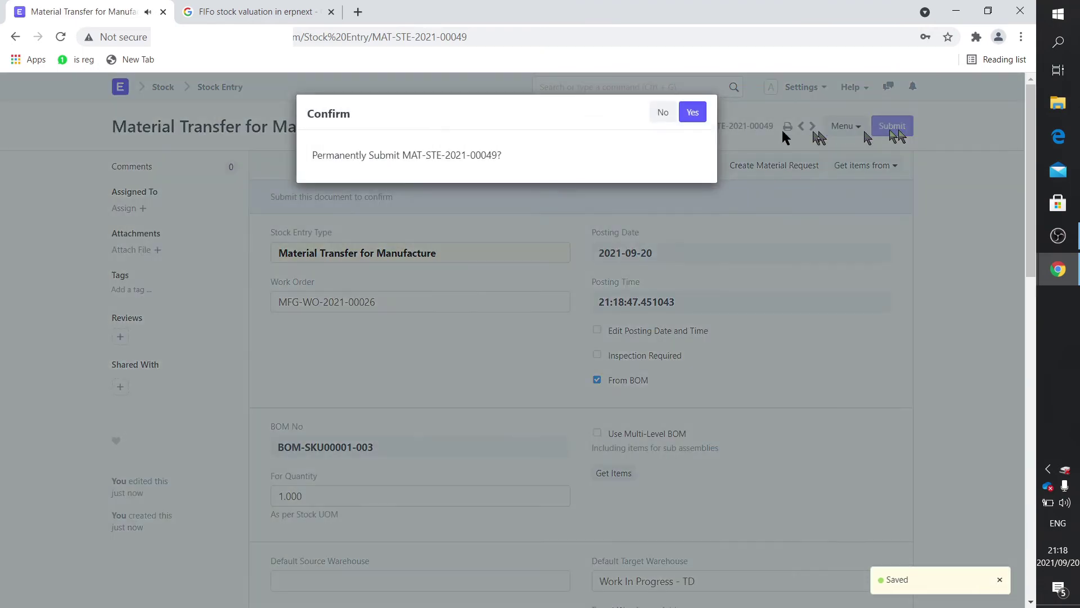
left_click(693, 113)
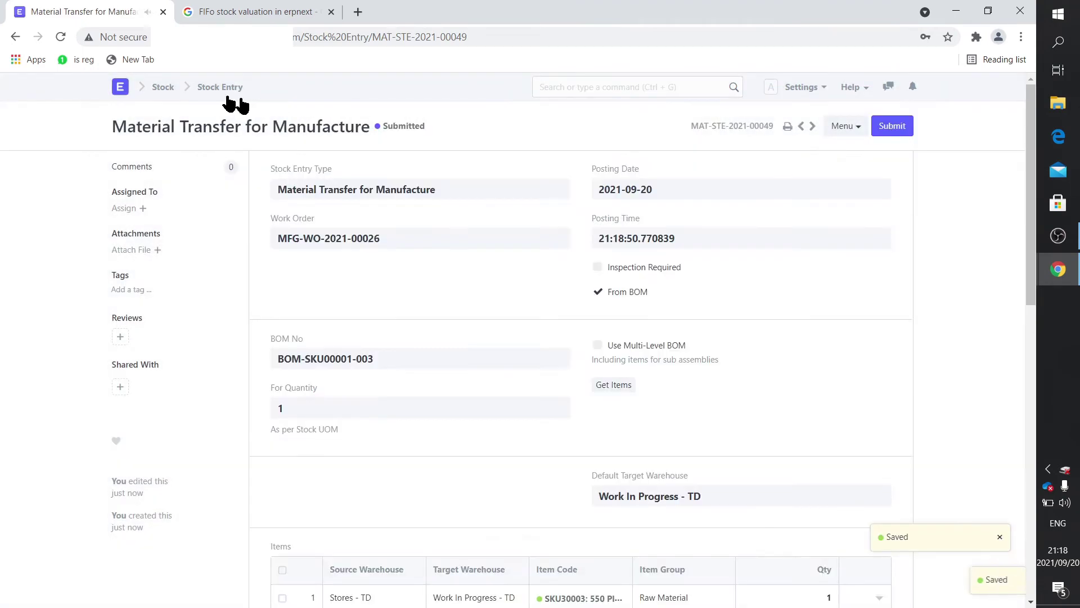
Check the status of the SKU00001 work order in the Manufacturing module's Work Order list
left_click(121, 88)
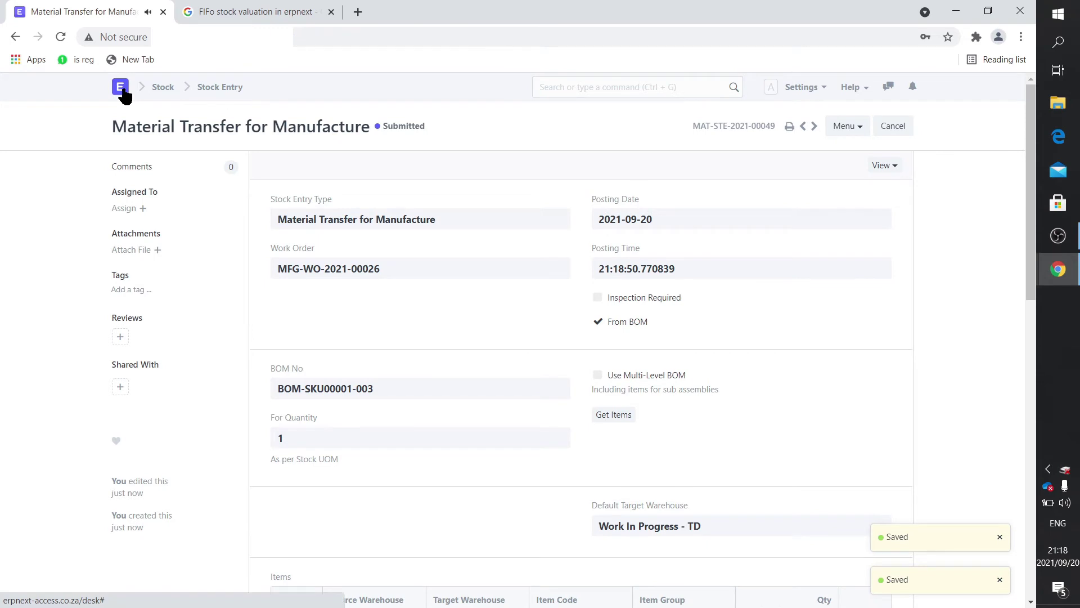
left_click(206, 432)
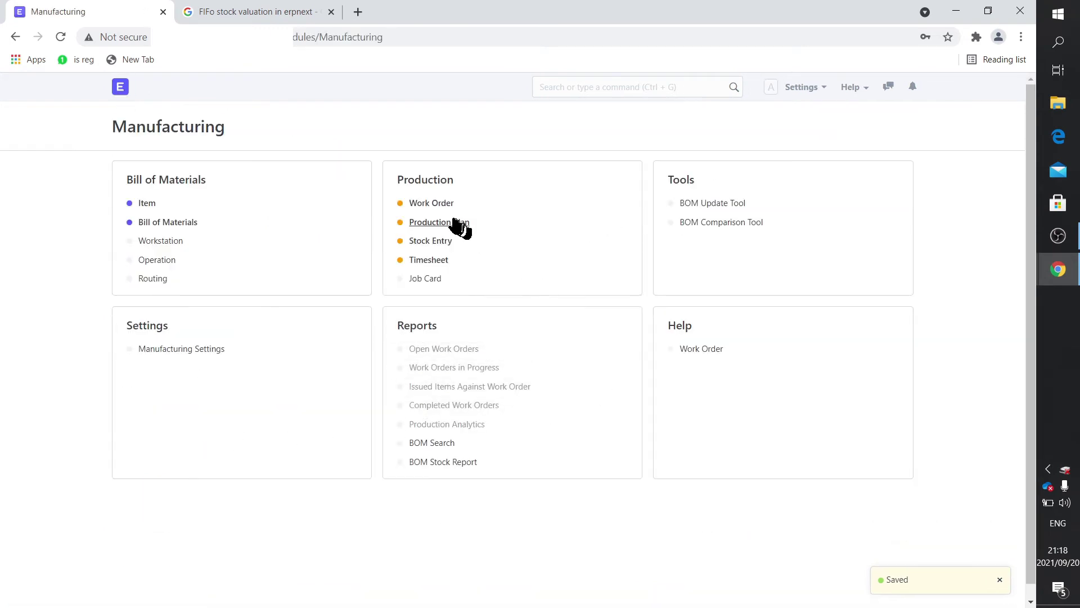
left_click(437, 203)
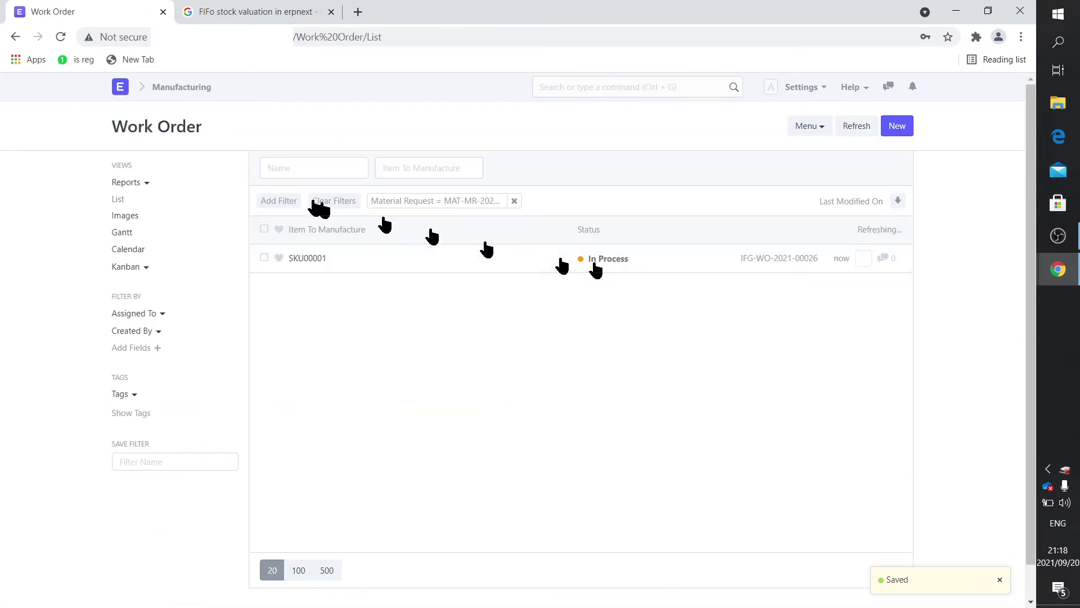
Open the draft Assembly of Drone job card from the Manufacturing module and start its timer
left_click(203, 96)
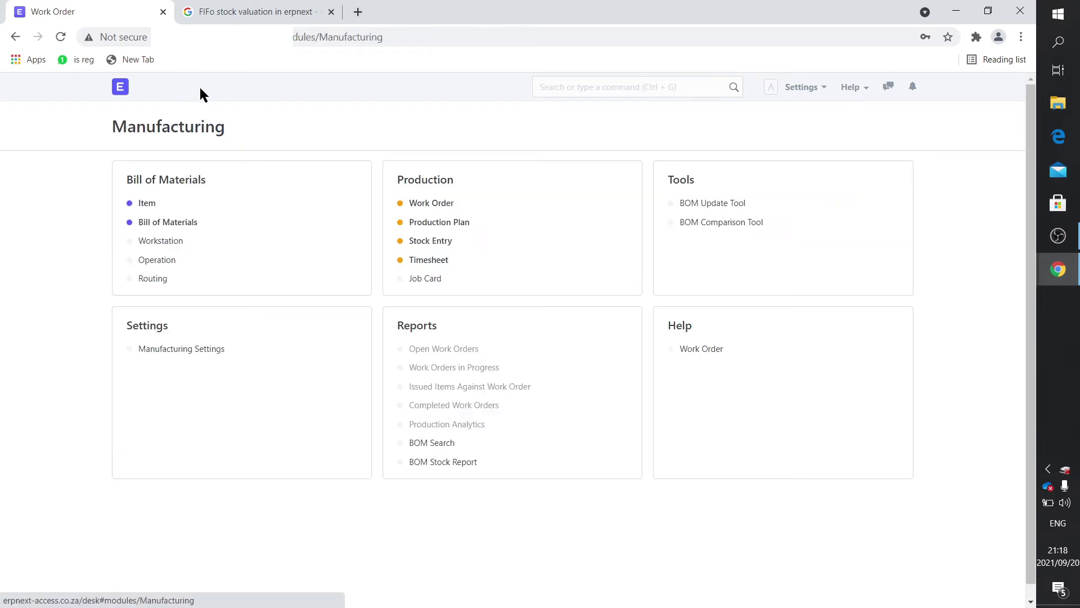
left_click(425, 279)
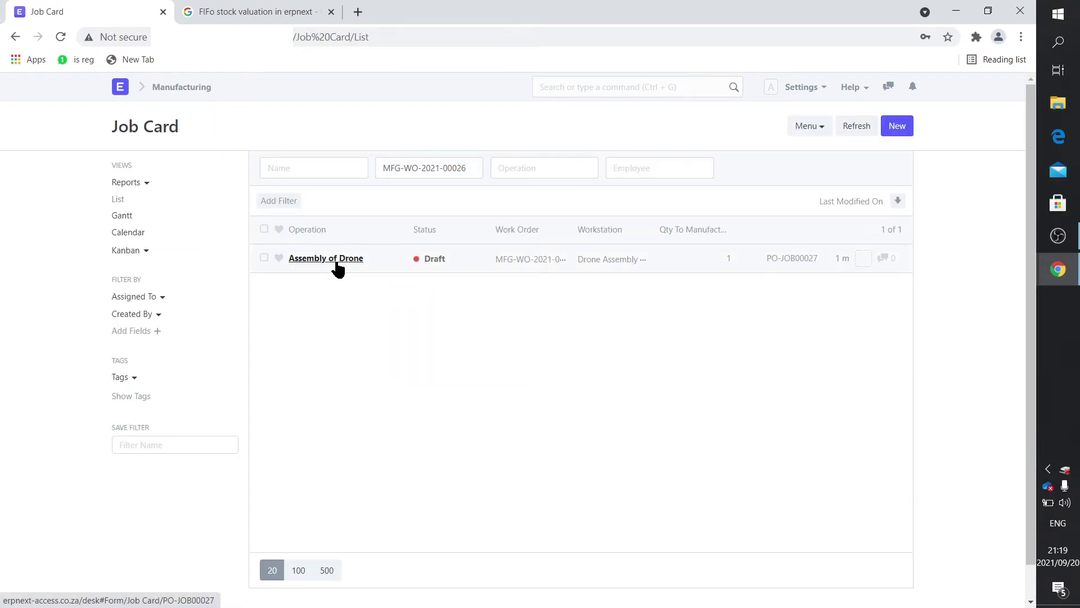
left_click(336, 259)
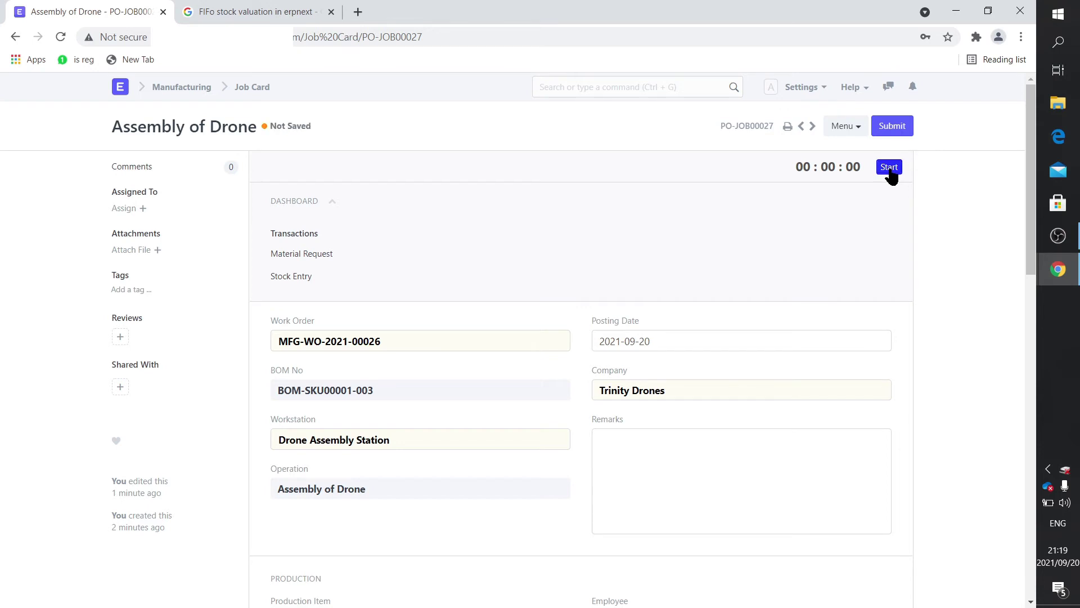
left_click(890, 168)
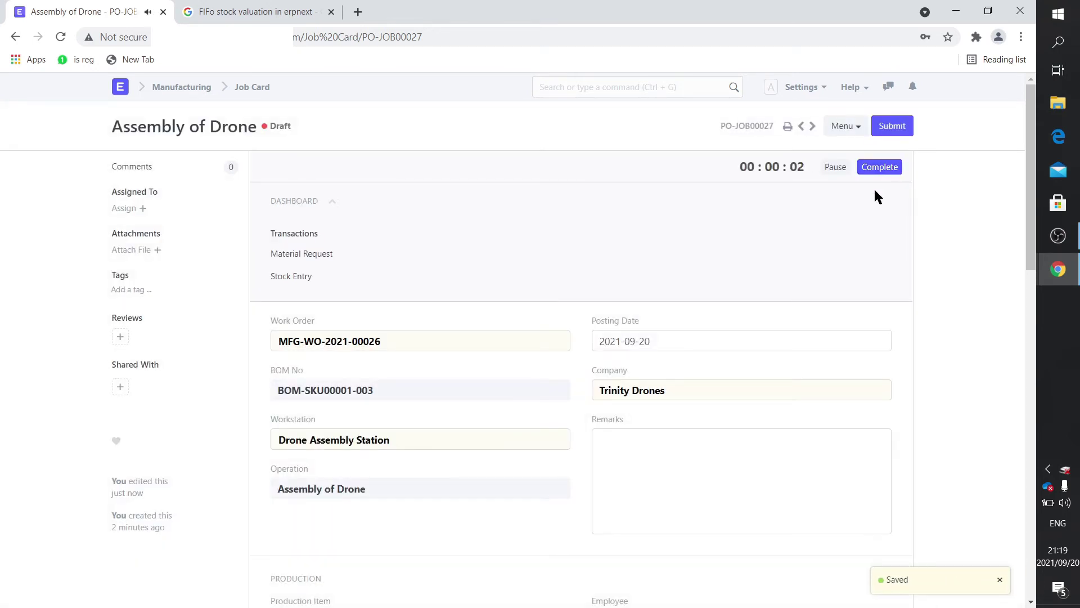
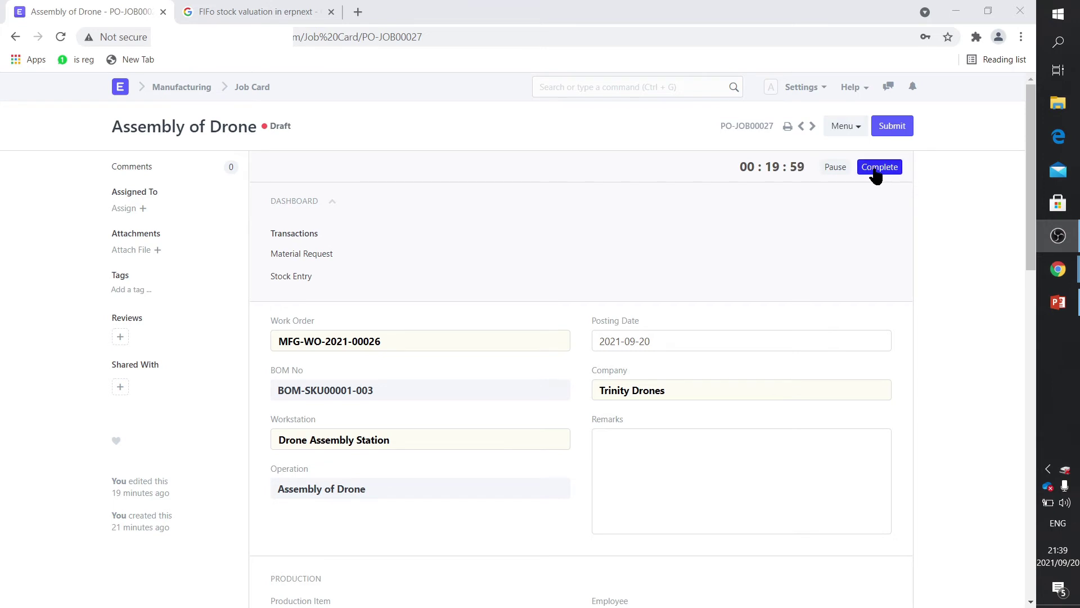
Complete the Assembly of Drone job card with a completed quantity of 1.000 and permanently submit it
left_click(875, 169)
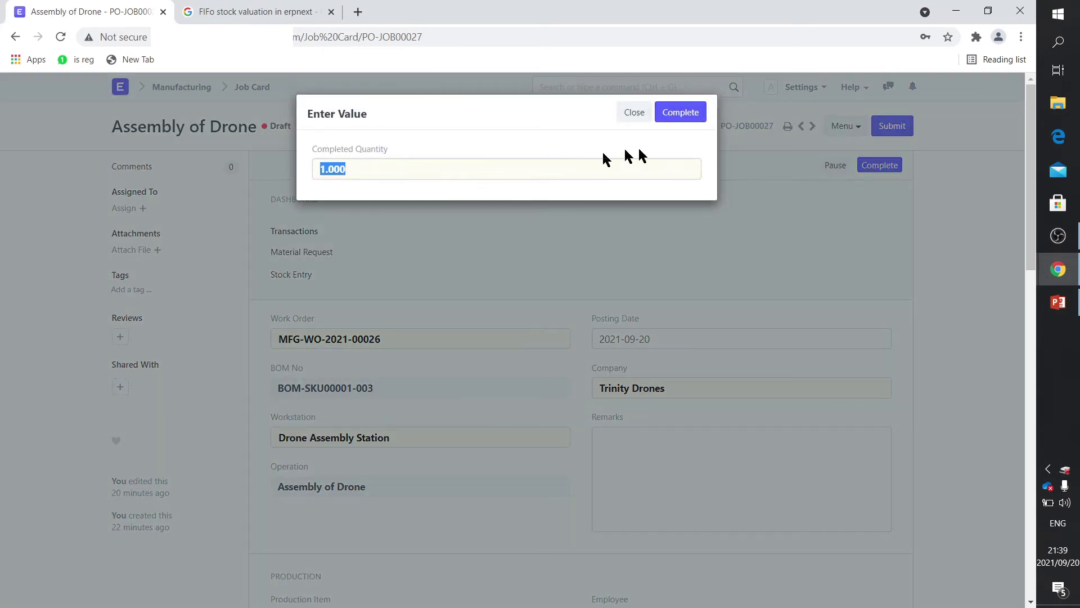
left_click(684, 111)
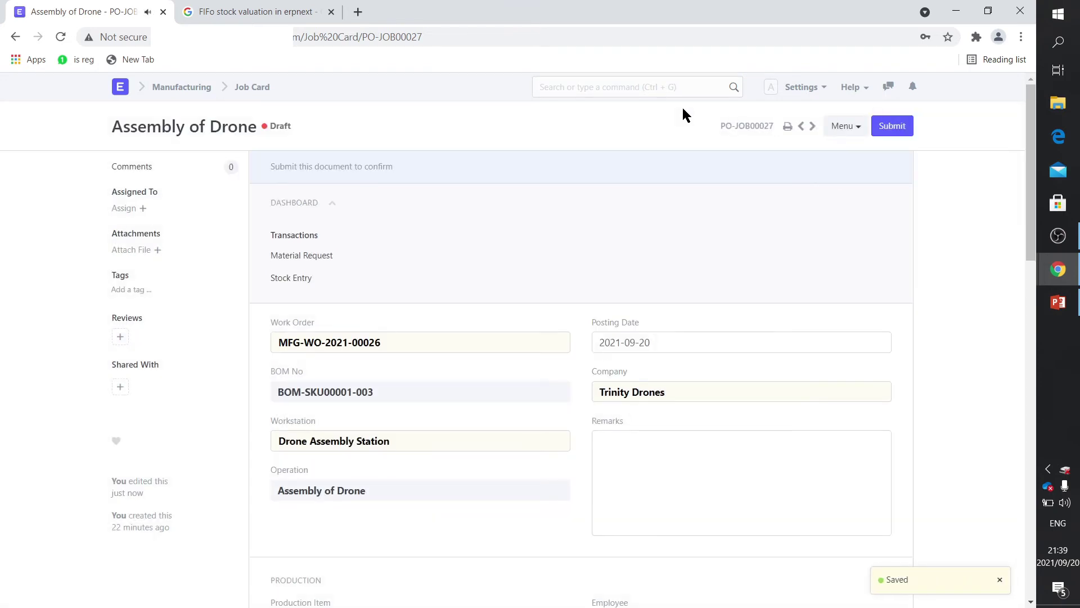
left_click(900, 126)
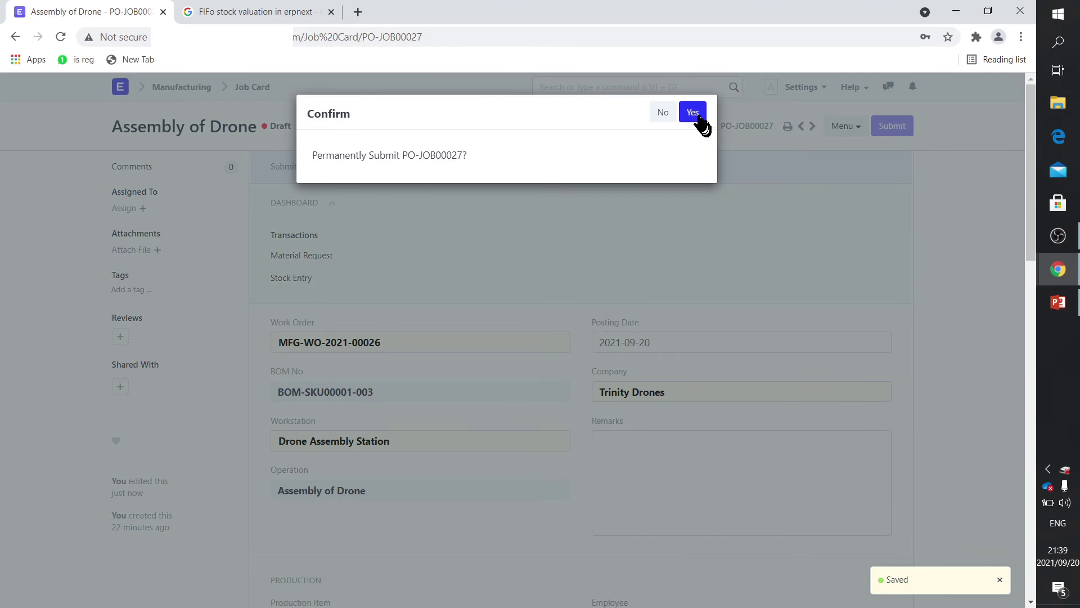
left_click(693, 113)
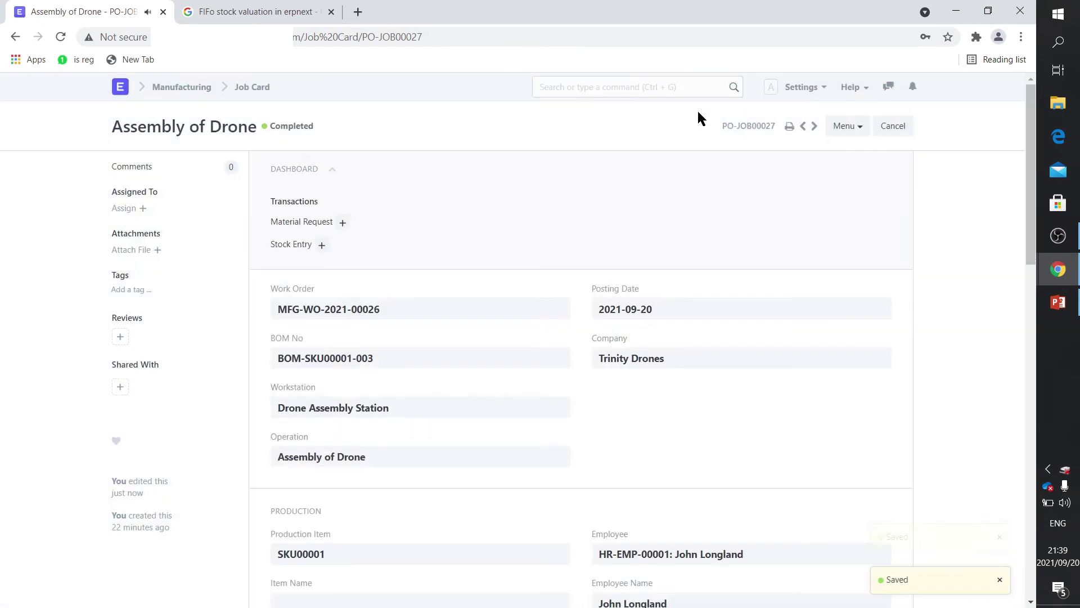
Finish the SKU00001 work order by creating its Manufacture stock entry for a quantity of 1.000
left_click(252, 87)
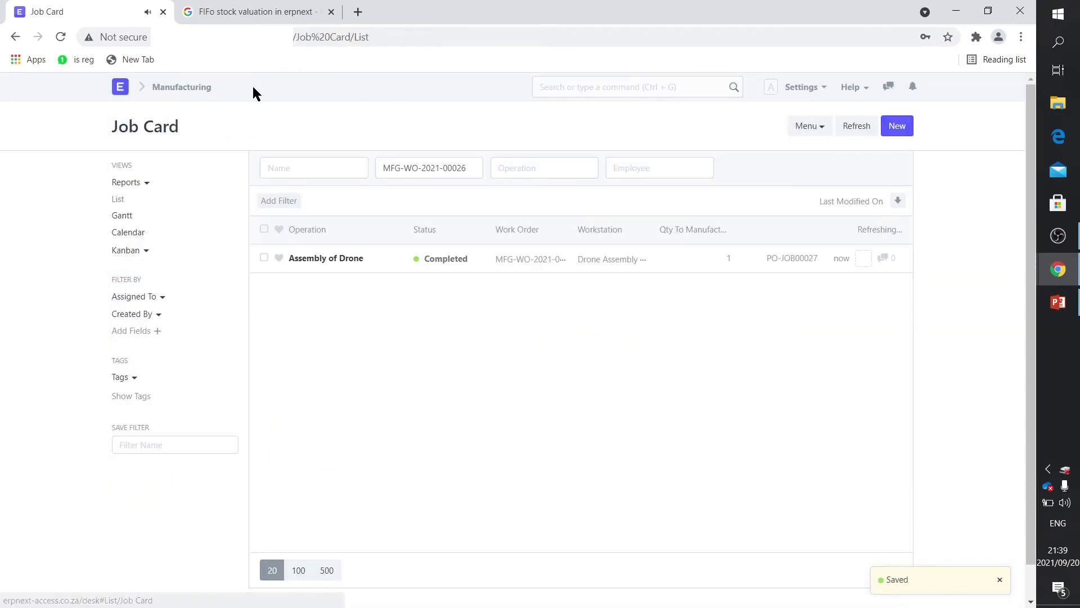
left_click(182, 90)
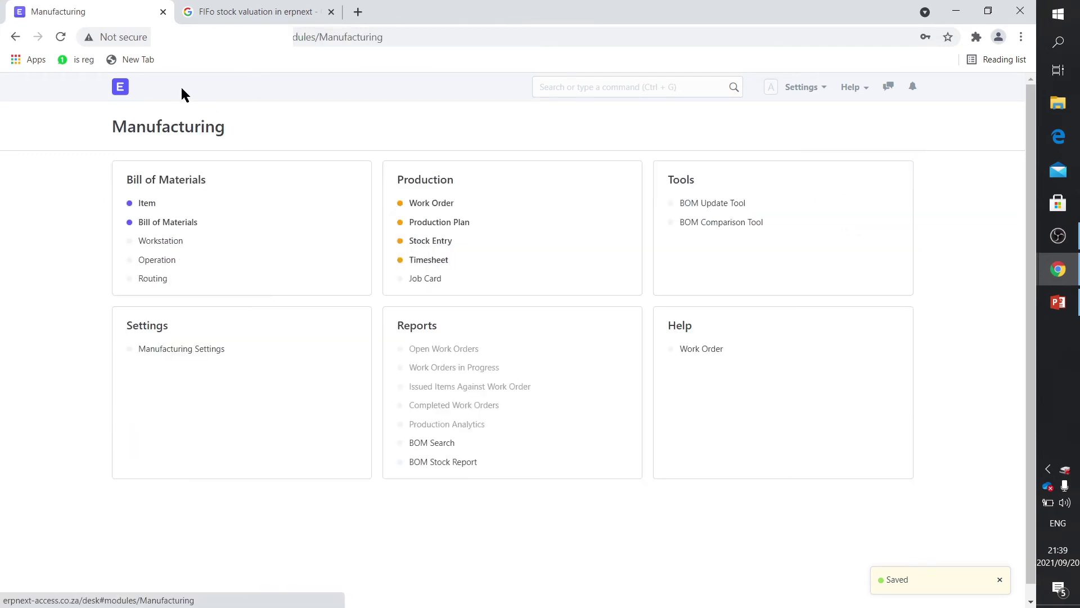
left_click(439, 206)
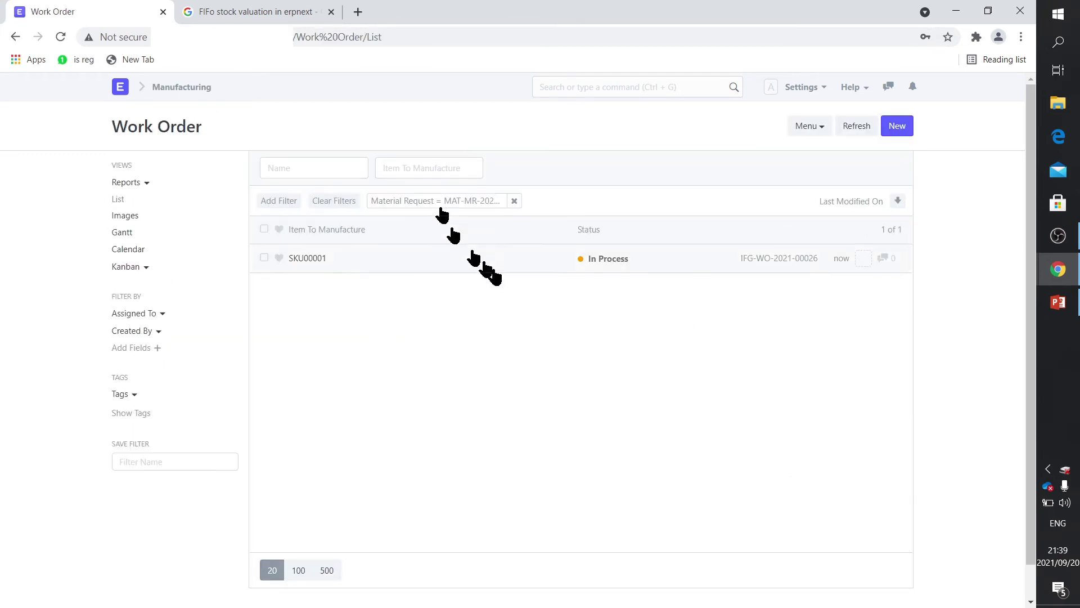
left_click(313, 259)
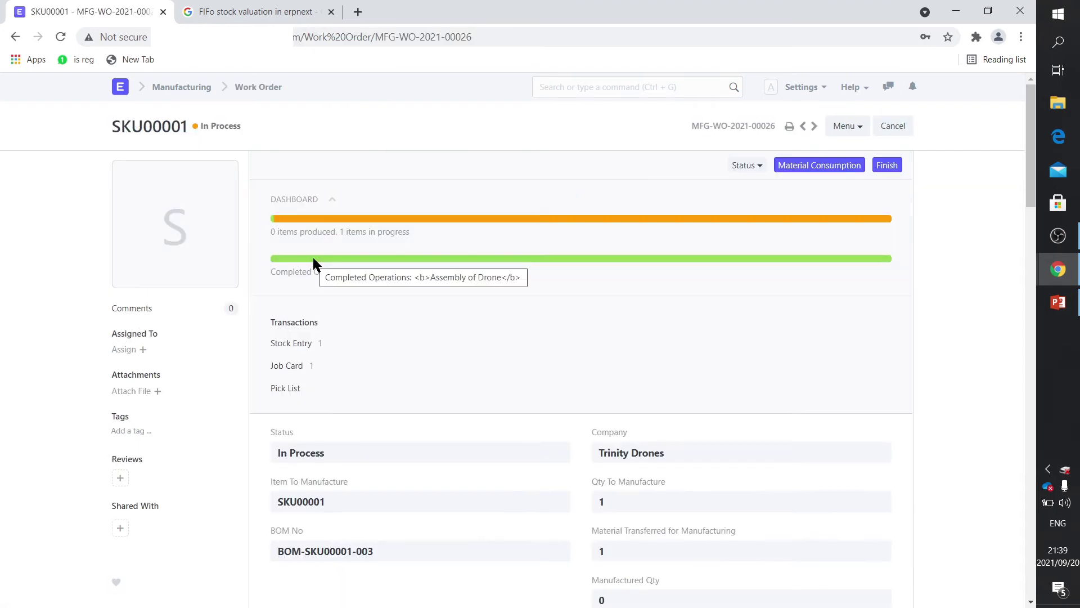
left_click(888, 165)
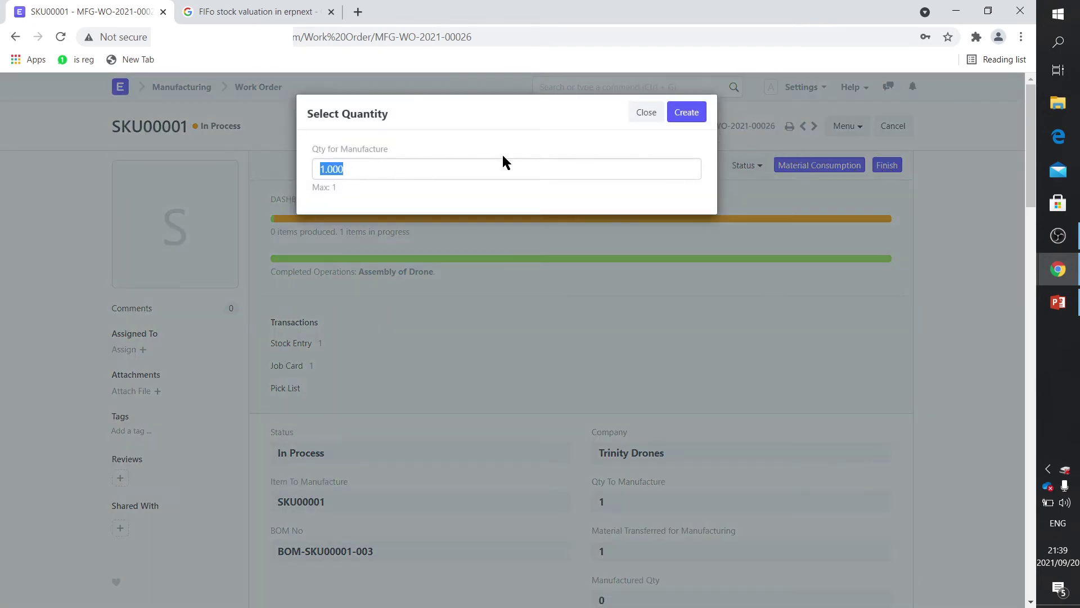
left_click(692, 113)
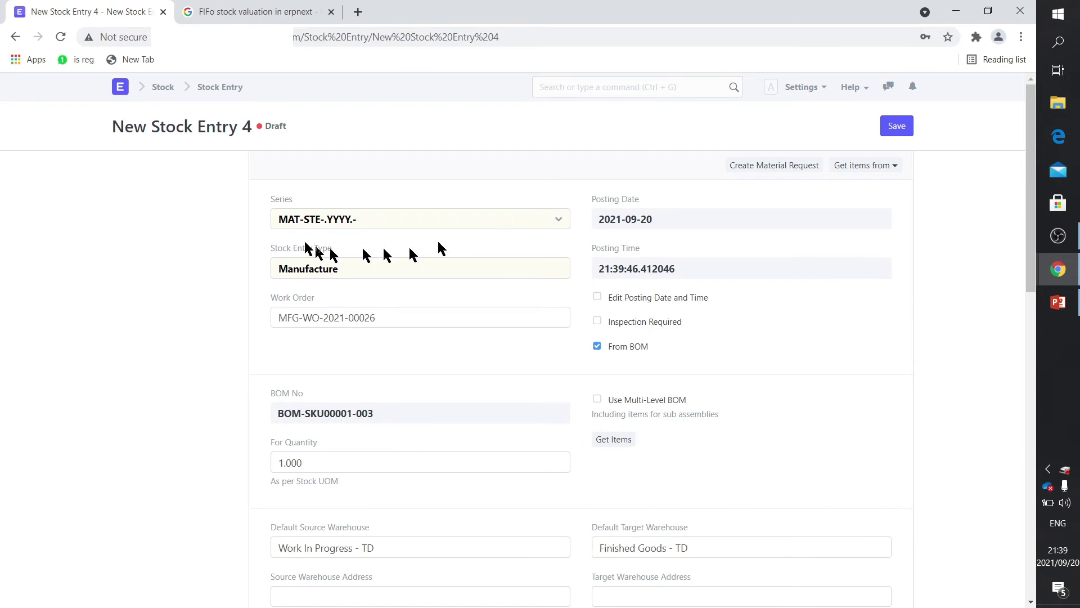
Review the Manufacture entry's warehouses, item rows and value totals, and save and permanently submit it
scroll(375, 475, "down", 2)
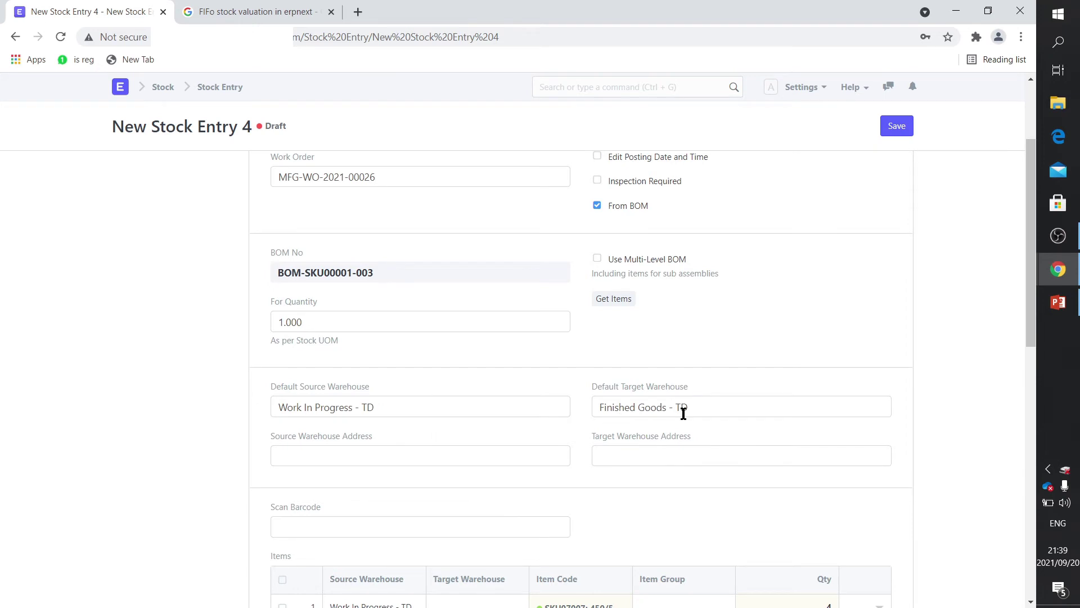
scroll(683, 414, "down", 5)
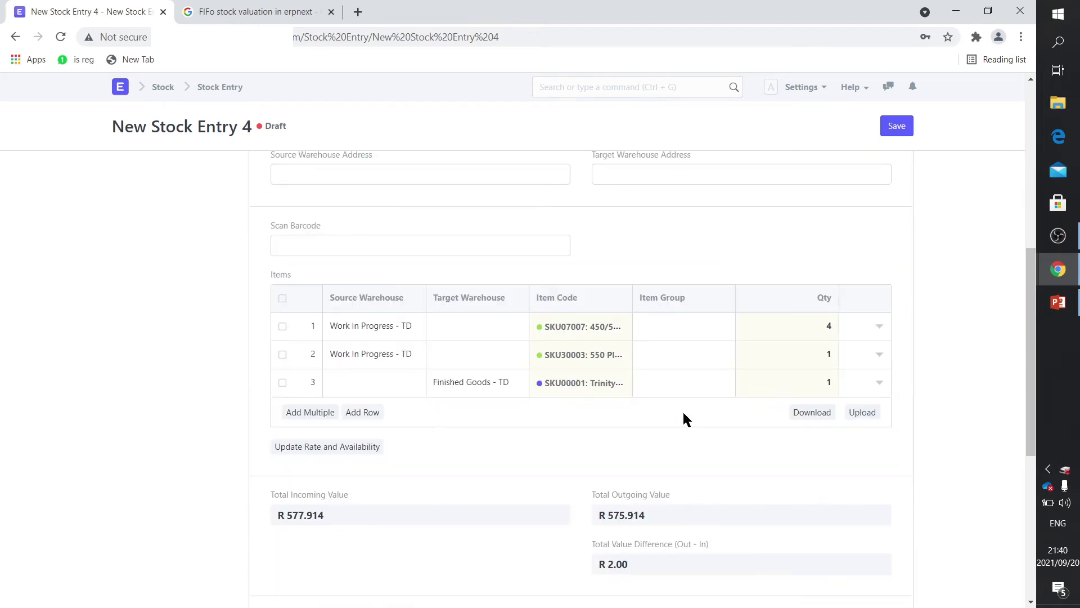
scroll(664, 451, "down", 1)
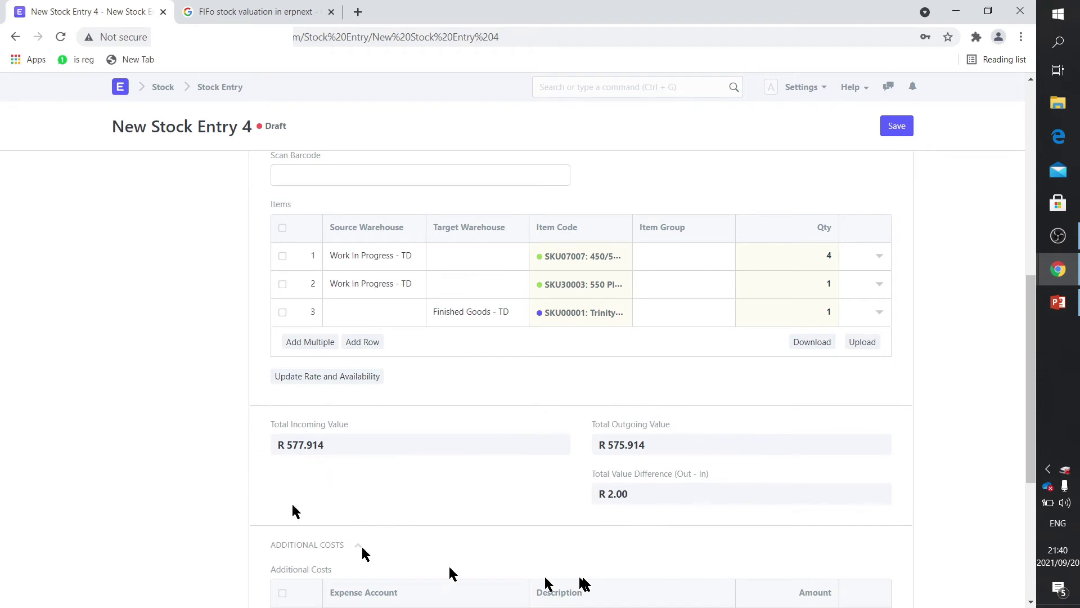
scroll(833, 371, "up", 6)
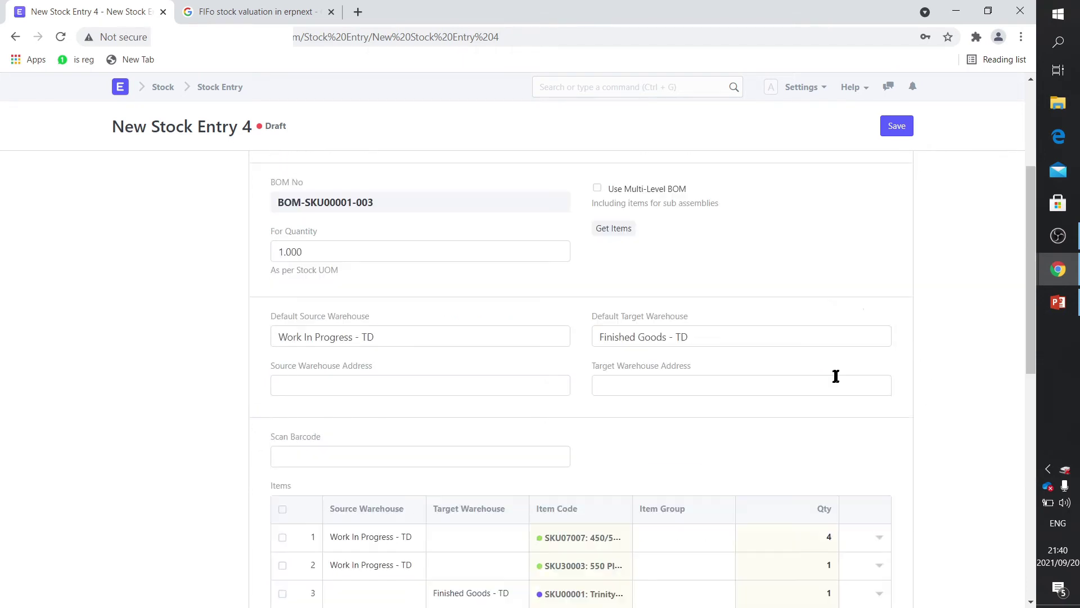
left_click(900, 126)
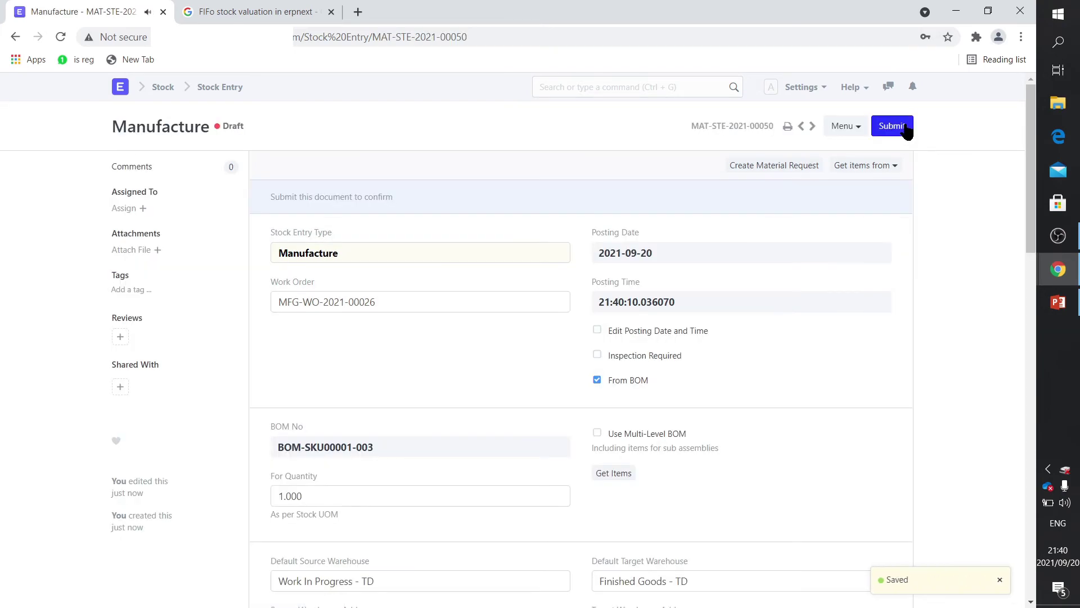
left_click(904, 126)
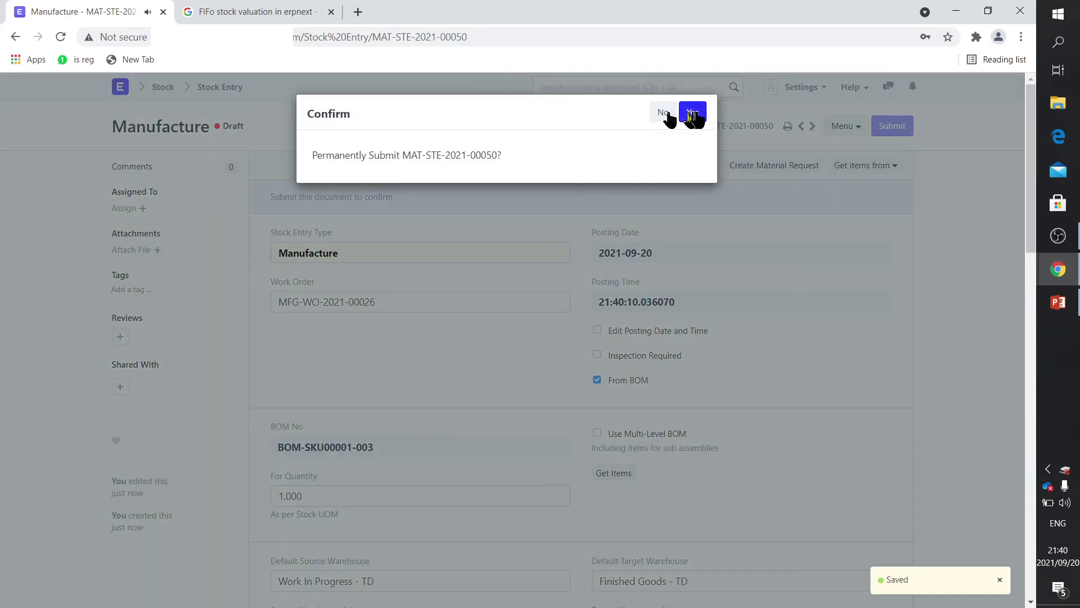
left_click(694, 113)
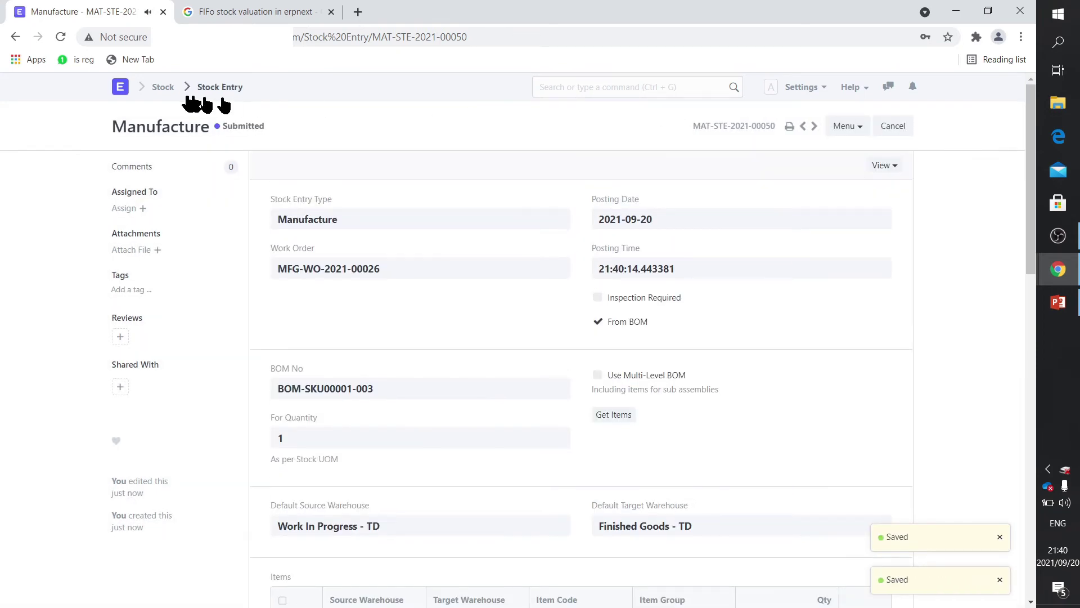
Check the statuses of the SKU00001 work order and the Assembly of Drone job card in the Manufacturing module
left_click(121, 90)
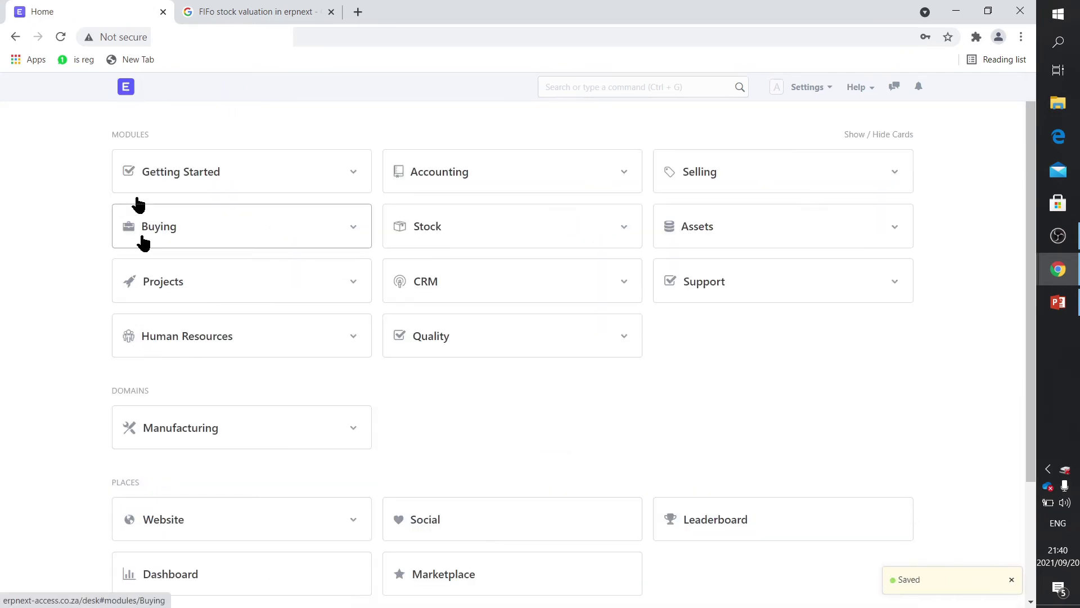
left_click(186, 437)
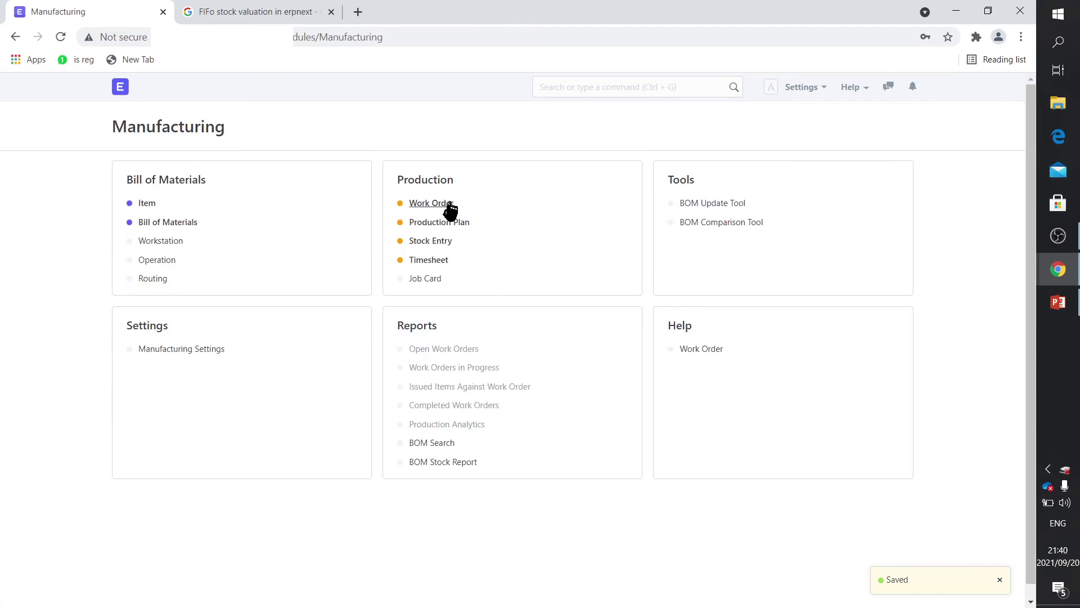
left_click(447, 207)
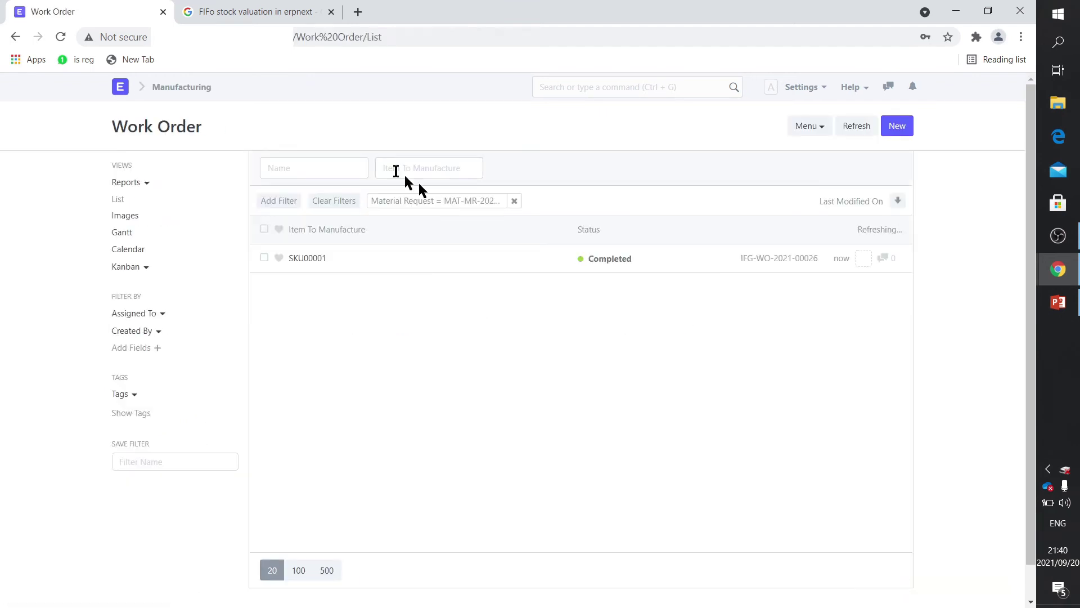
left_click(206, 92)
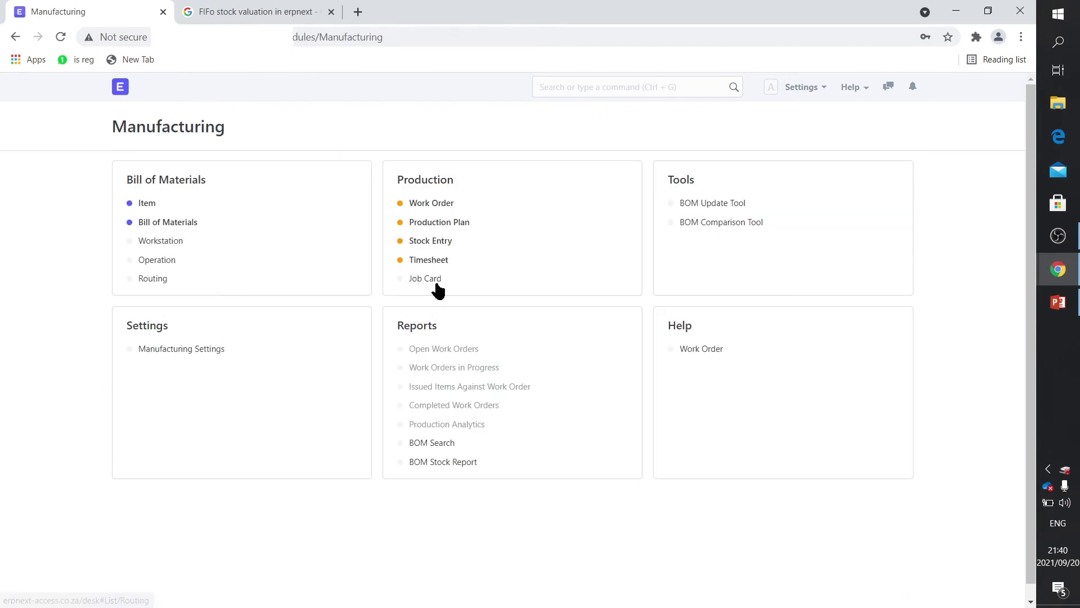
left_click(436, 282)
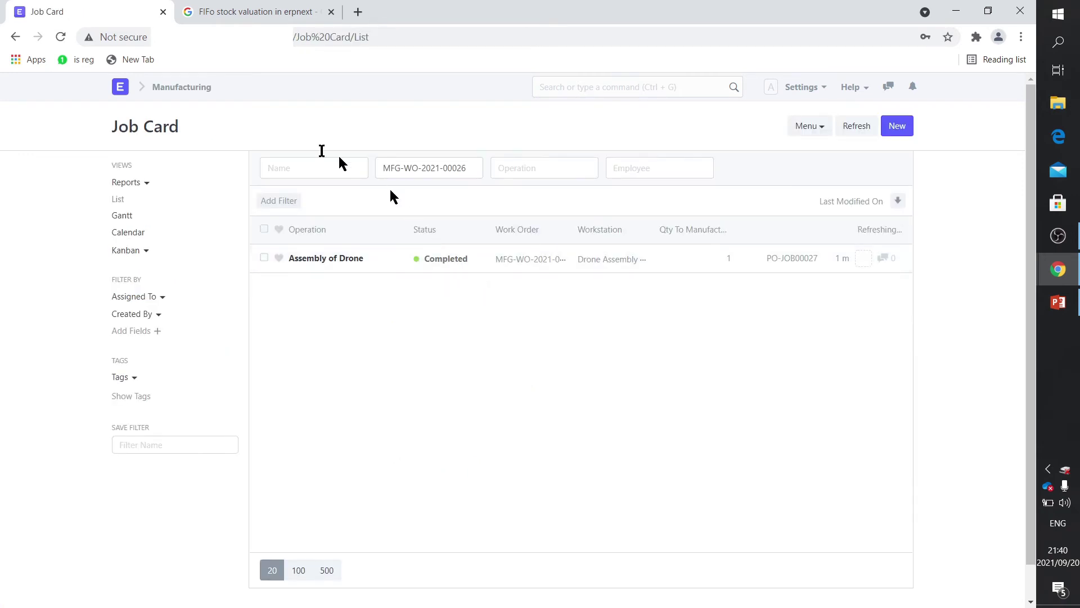
Open the Stock module's Stock Balance report and rebuild it with current data
left_click(120, 88)
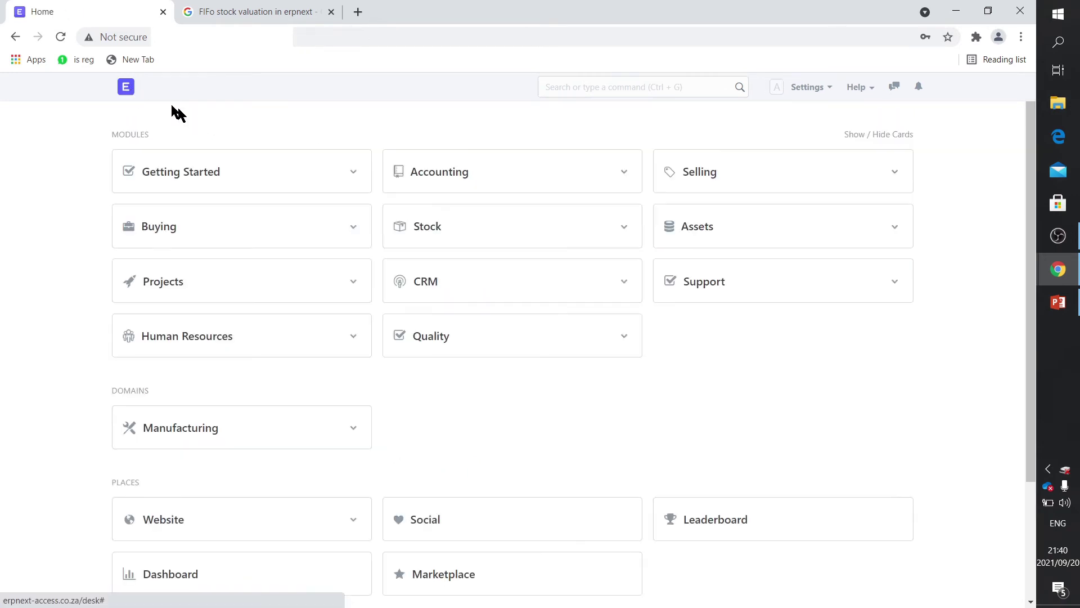
left_click(423, 234)
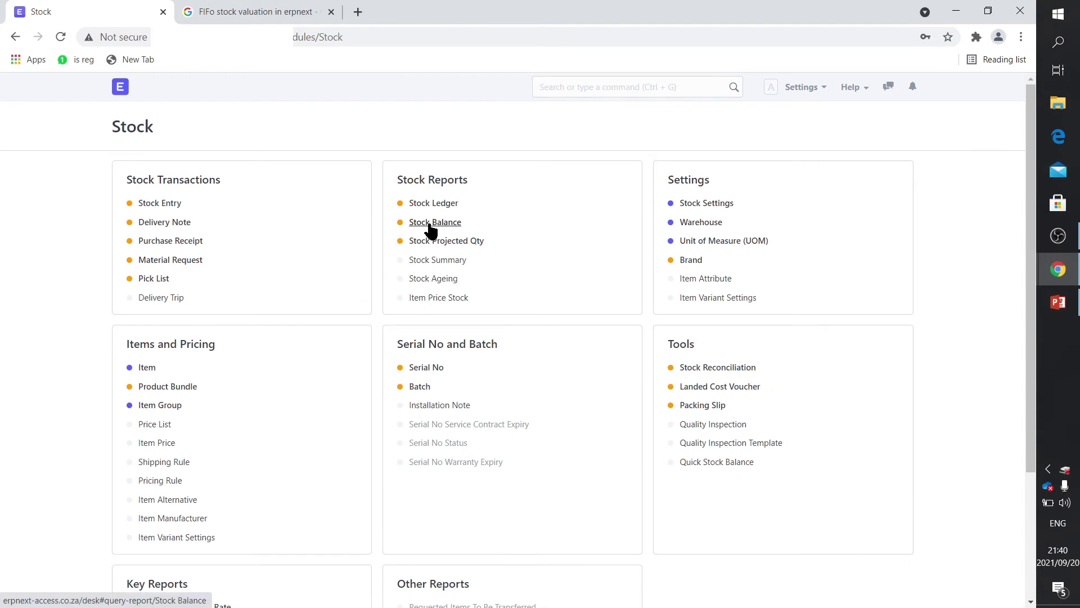
left_click(429, 224)
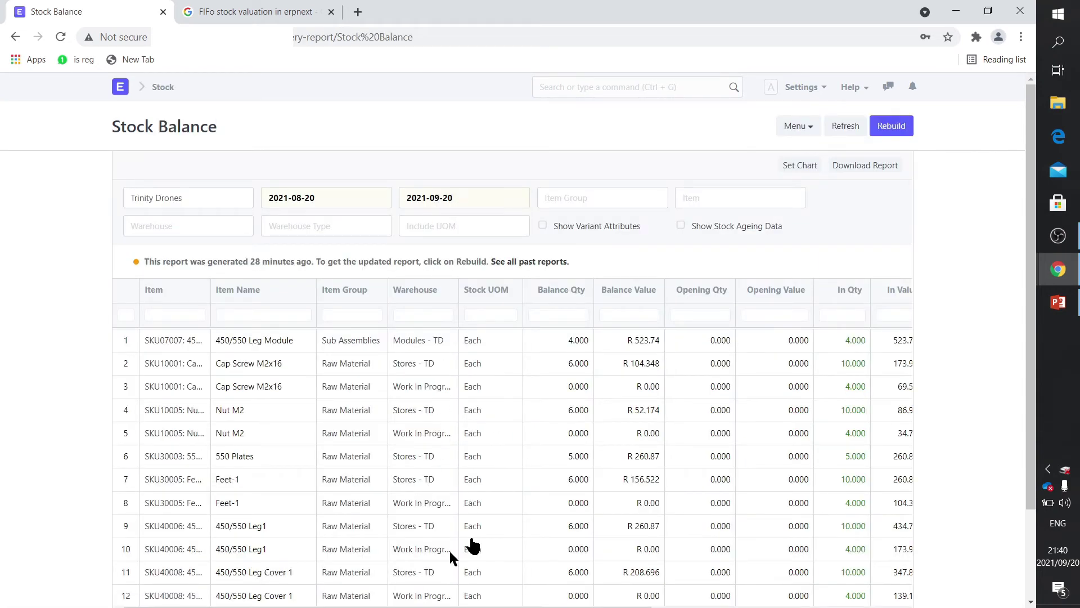
left_click(899, 131)
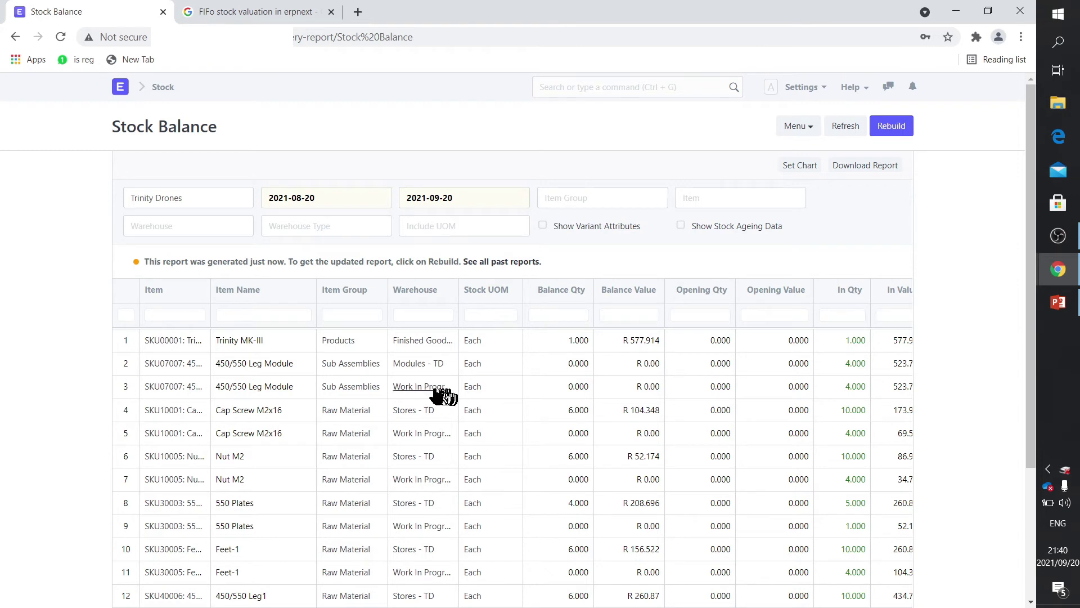
Filter the Stock Balance report by the Work In Progress - TD warehouse and generate a new report
left_click(230, 228)
type("wo")
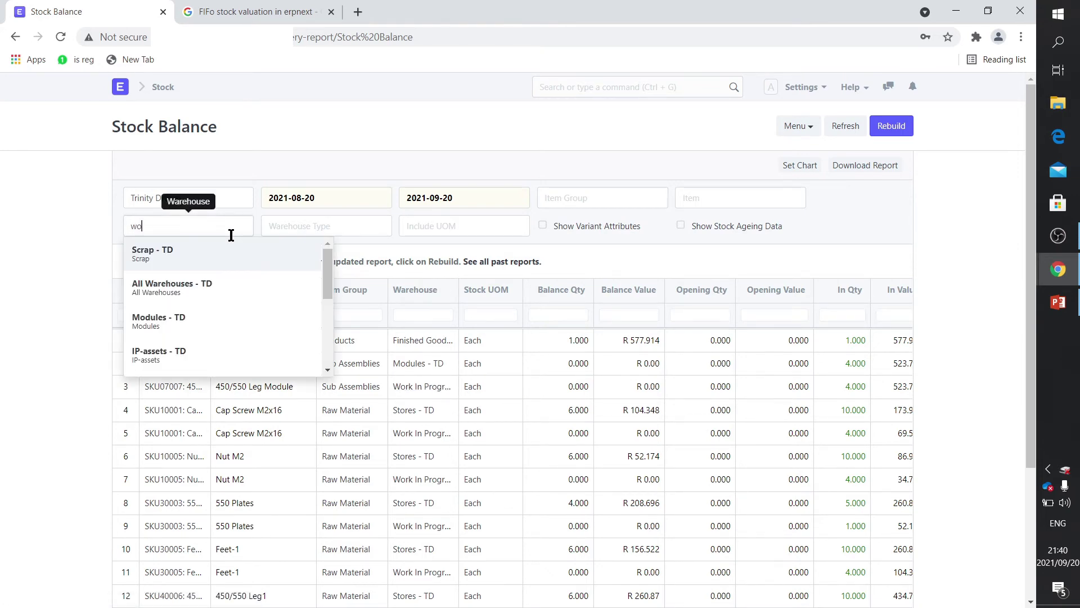
type("rk")
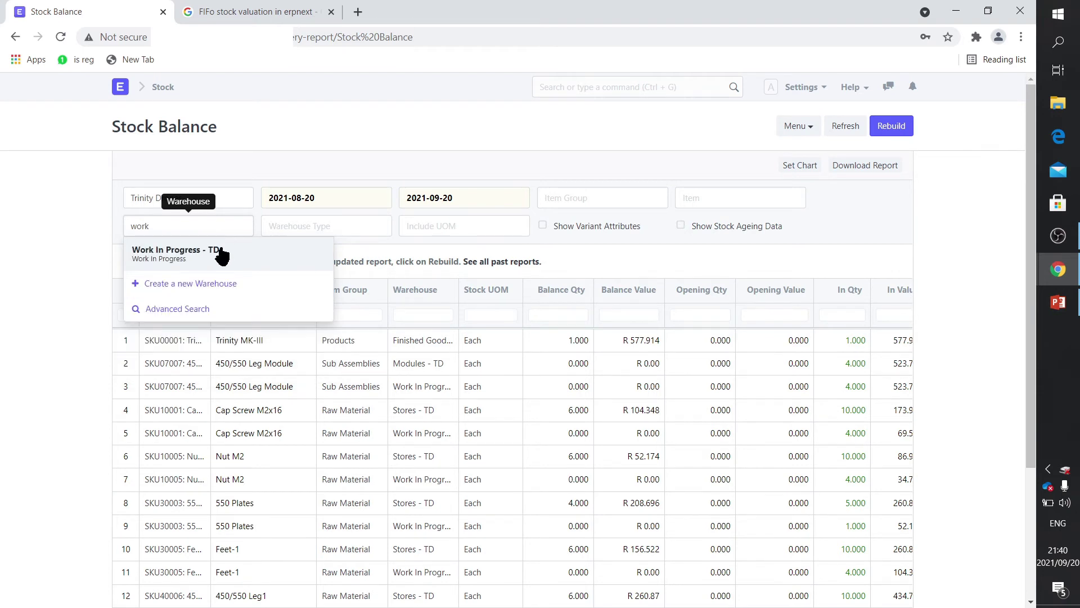
left_click(219, 249)
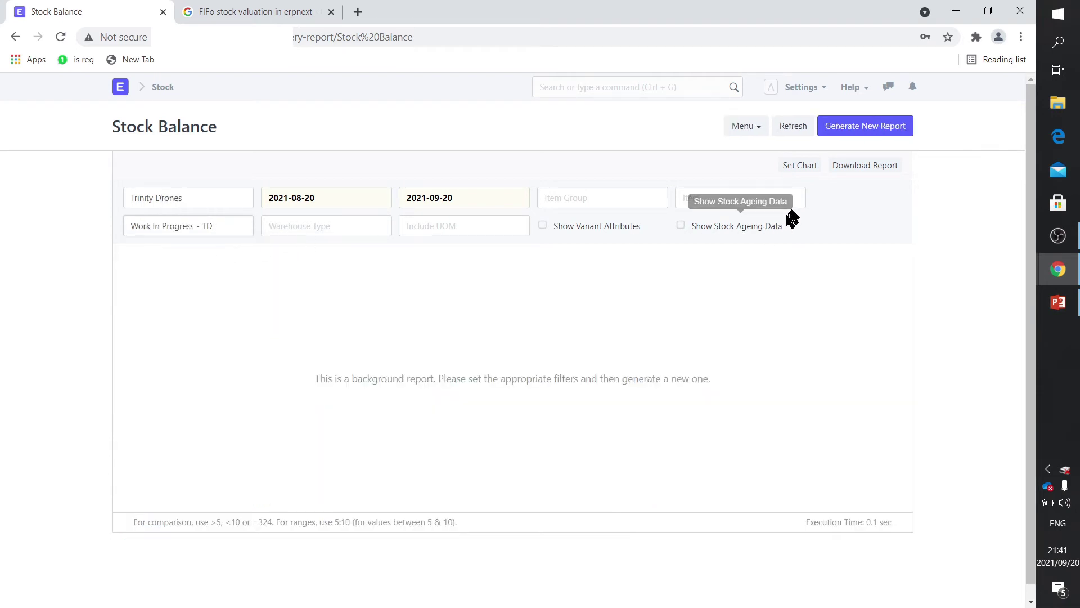
left_click(861, 124)
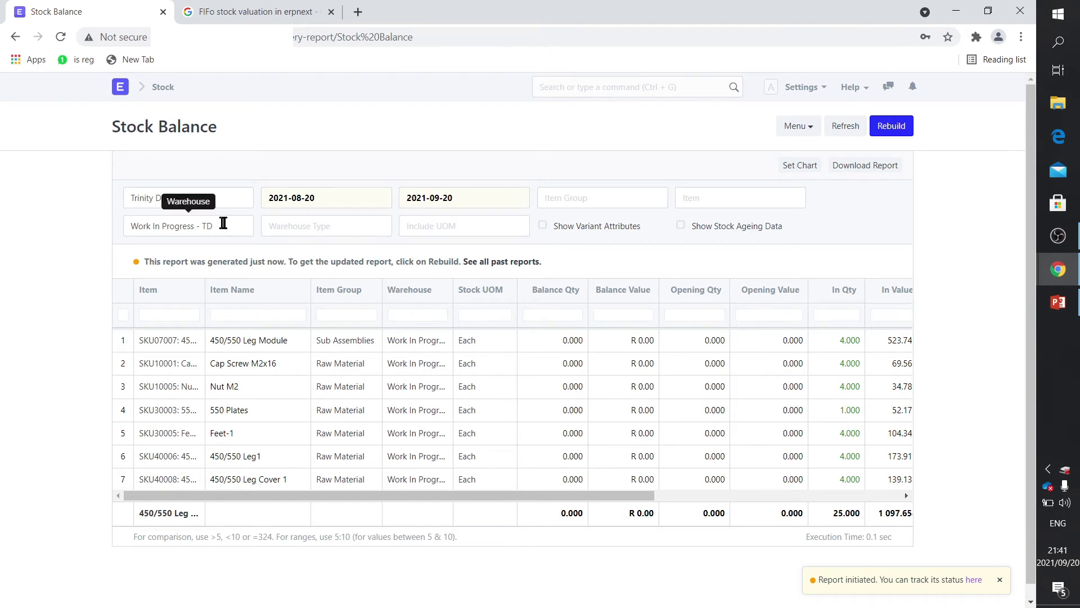
Filter the Stock Balance report by the Stores - TD warehouse and generate a new report
left_click_drag(222, 224, 109, 221)
type("s")
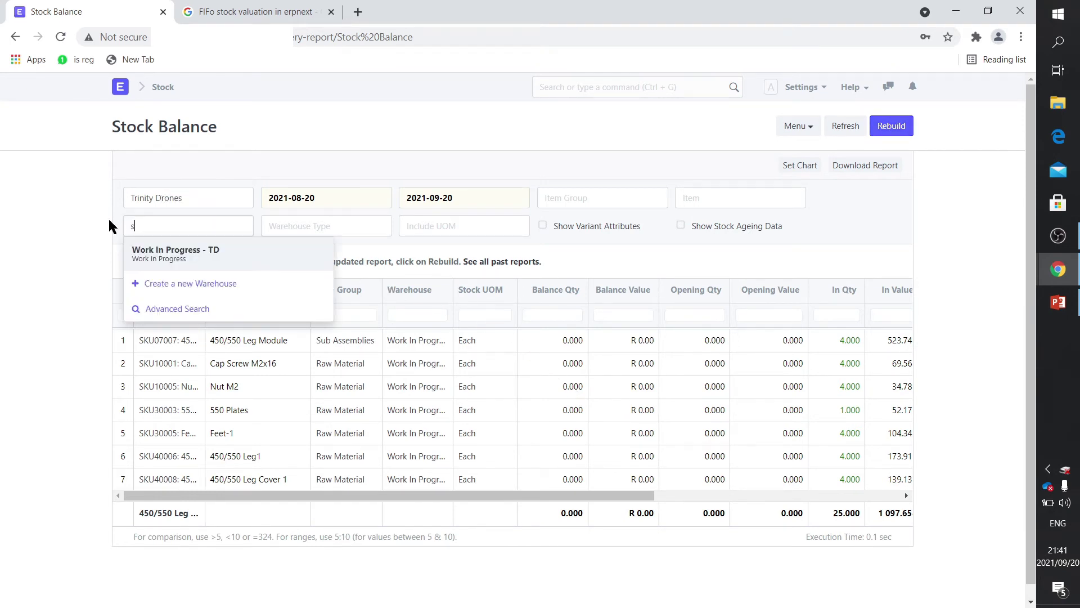
type("toer")
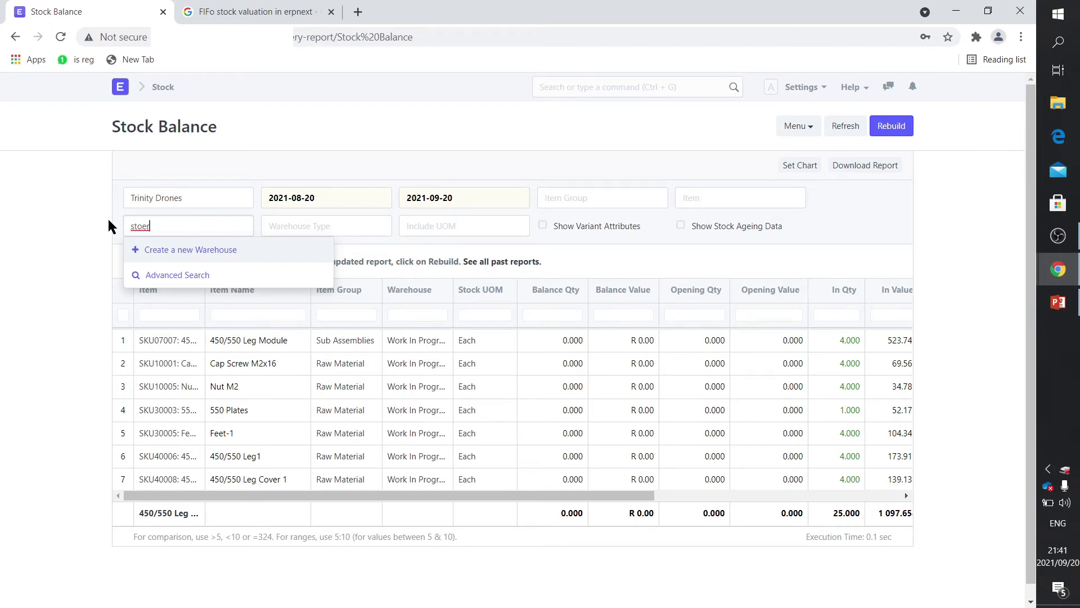
key("F12")
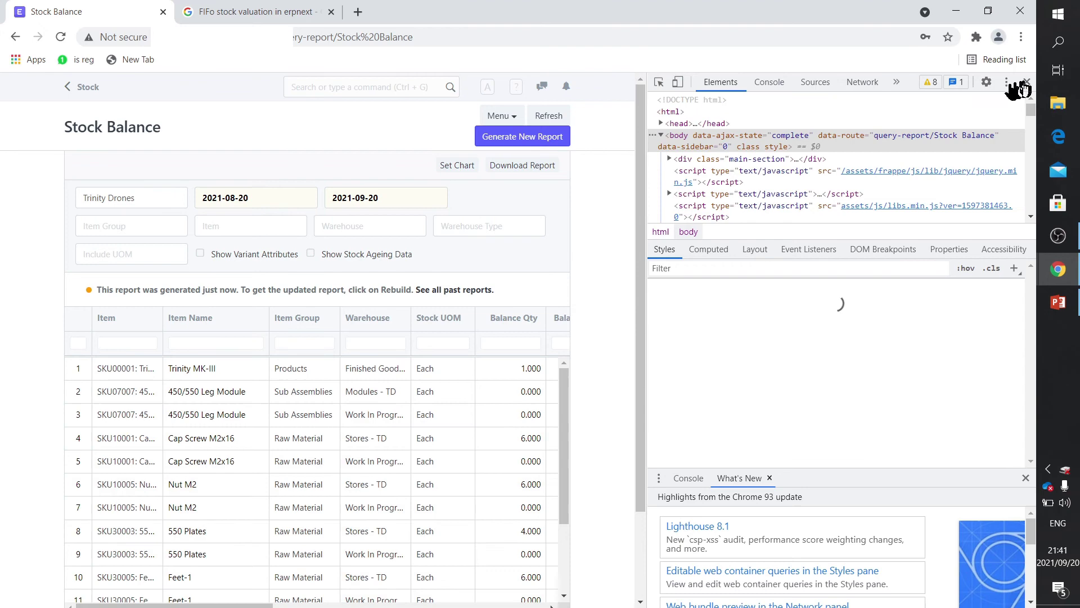
left_click(1027, 82)
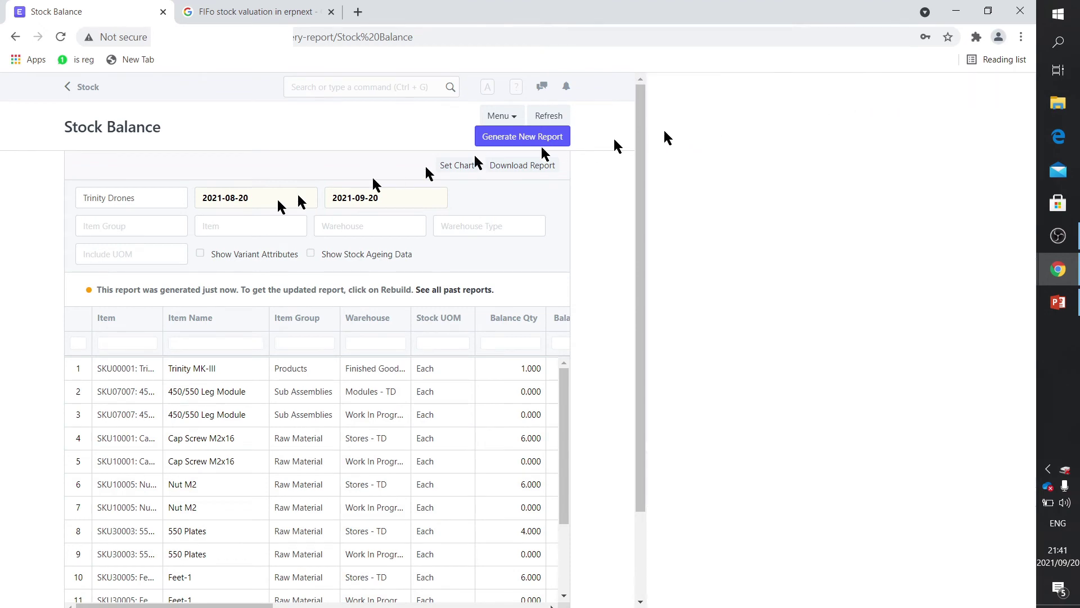
left_click(159, 227)
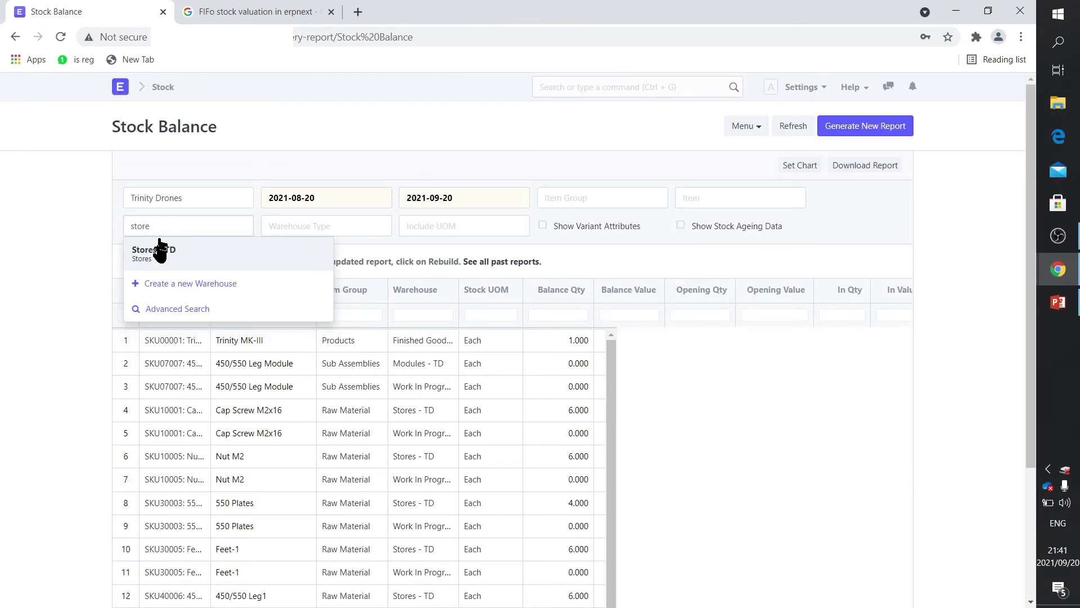
left_click(157, 249)
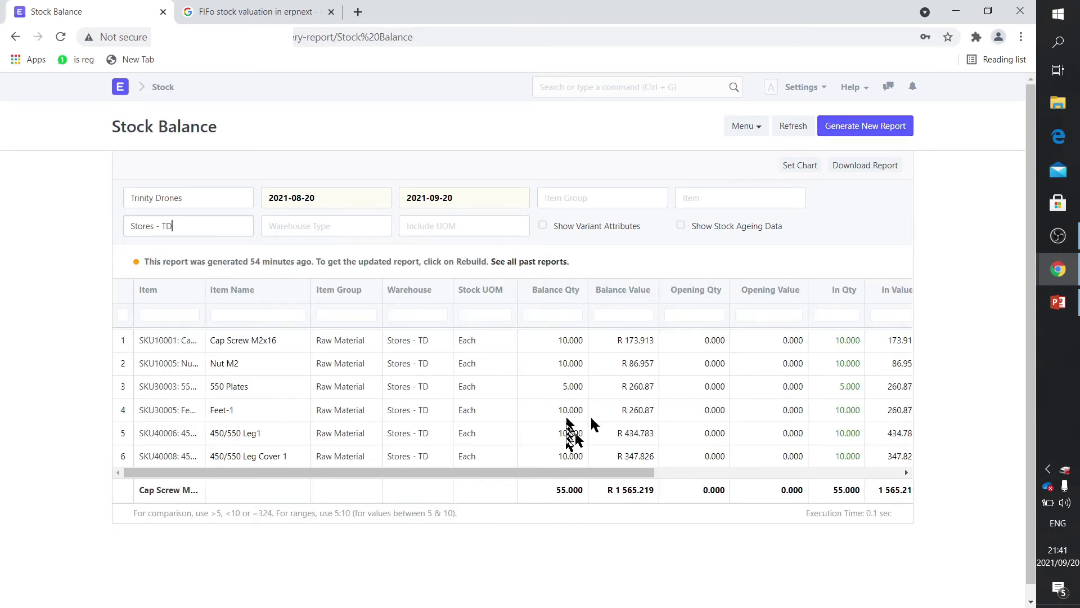
left_click(859, 130)
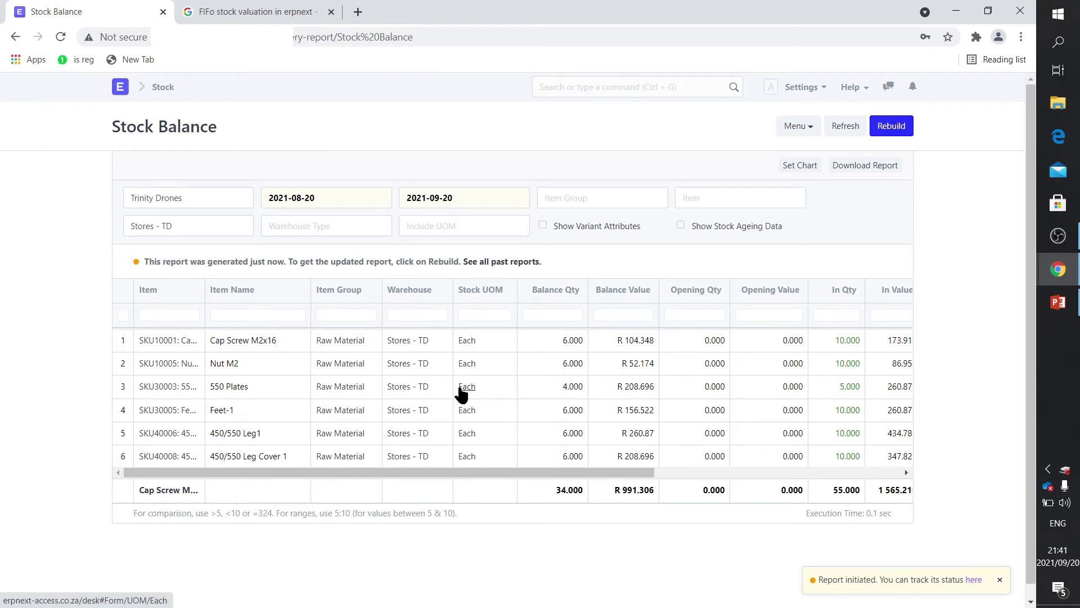
Change the Stock Balance warehouse filter to Modules - TD and generate a new report
left_click_drag(175, 226, 69, 235)
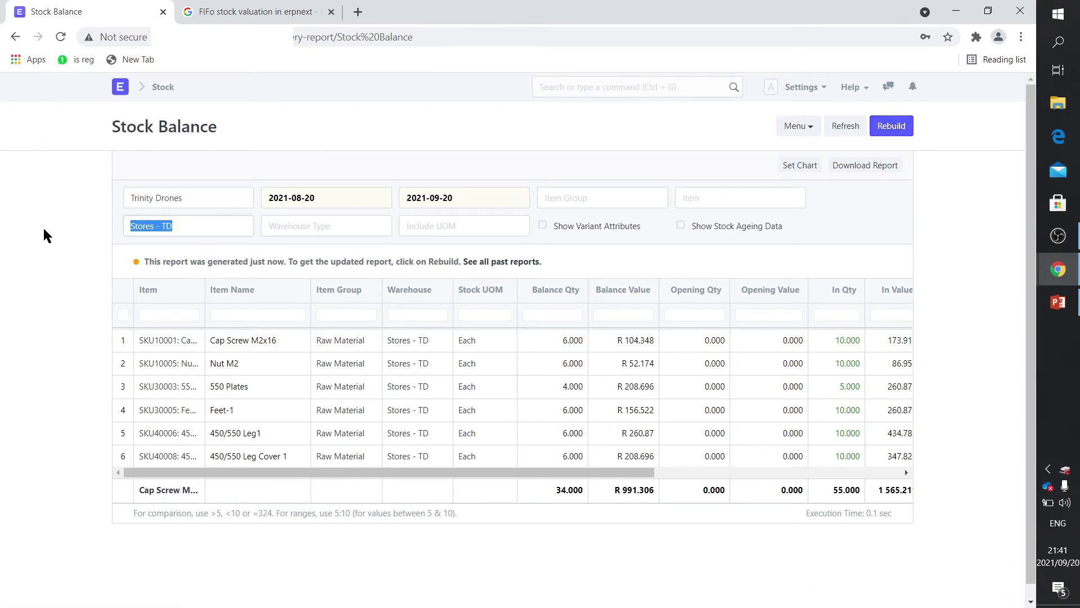
type("modu")
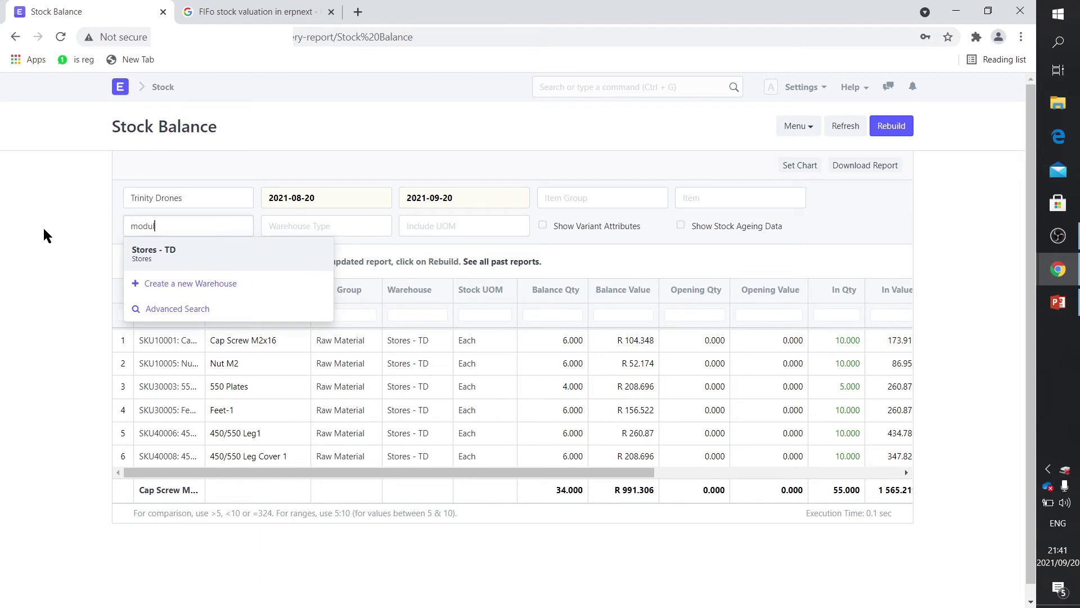
type("l")
left_click(163, 251)
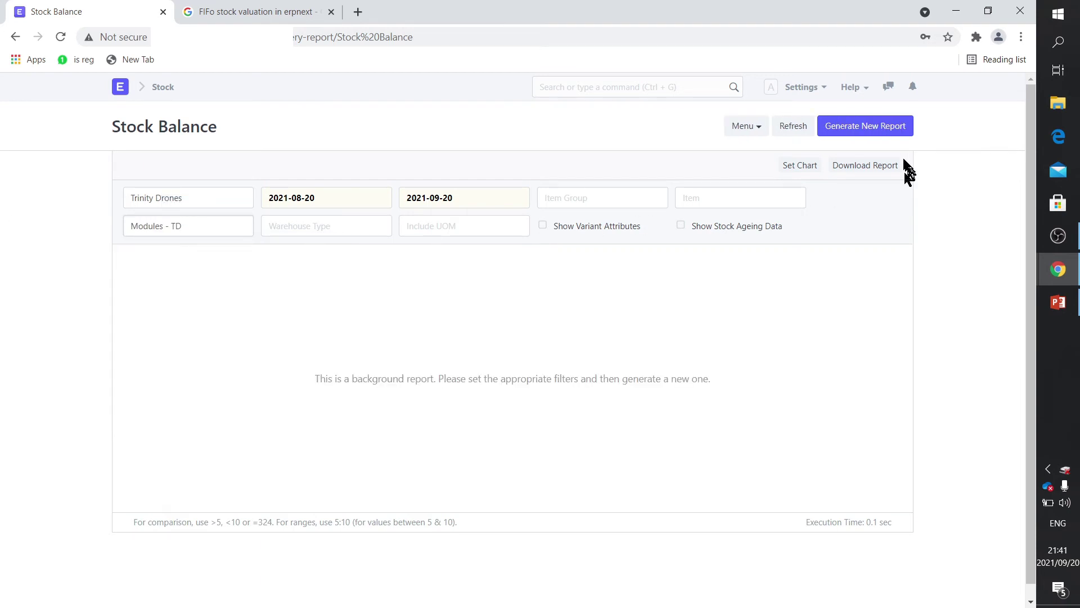
left_click(869, 130)
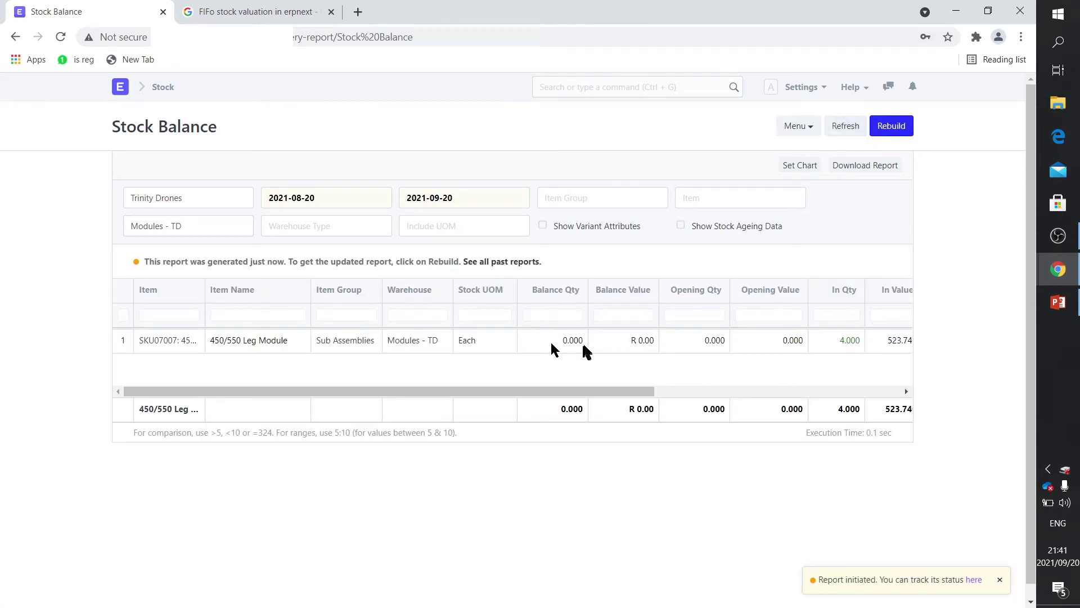
Change the Stock Balance warehouse filter to Finished Goods - TD, generate a new report and check the Trinity MK-III balance
left_click_drag(223, 226, 113, 242)
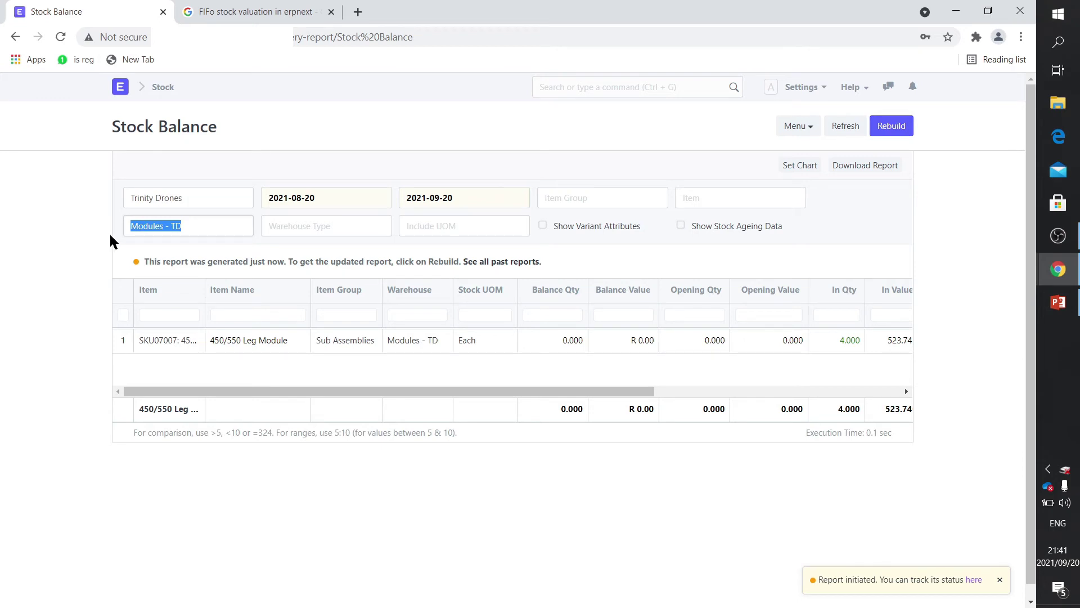
type("f")
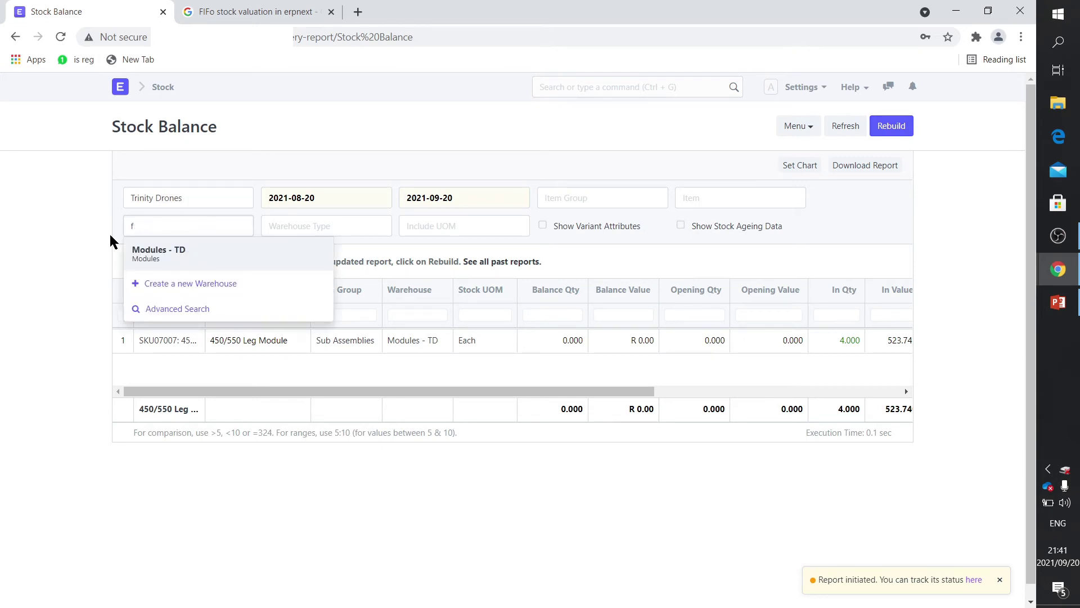
type("oini")
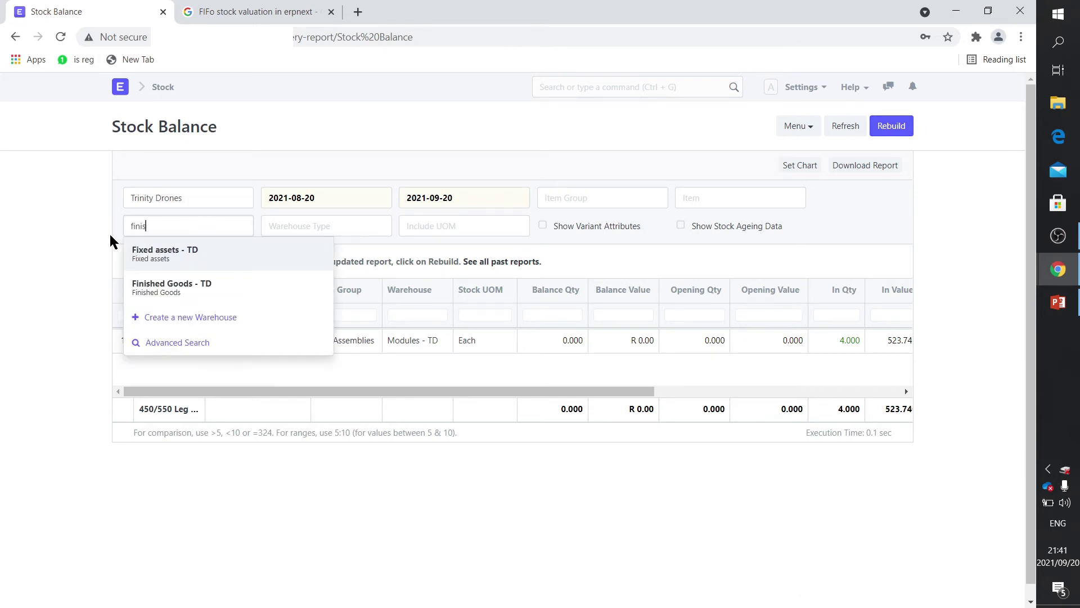
type("s")
left_click(172, 254)
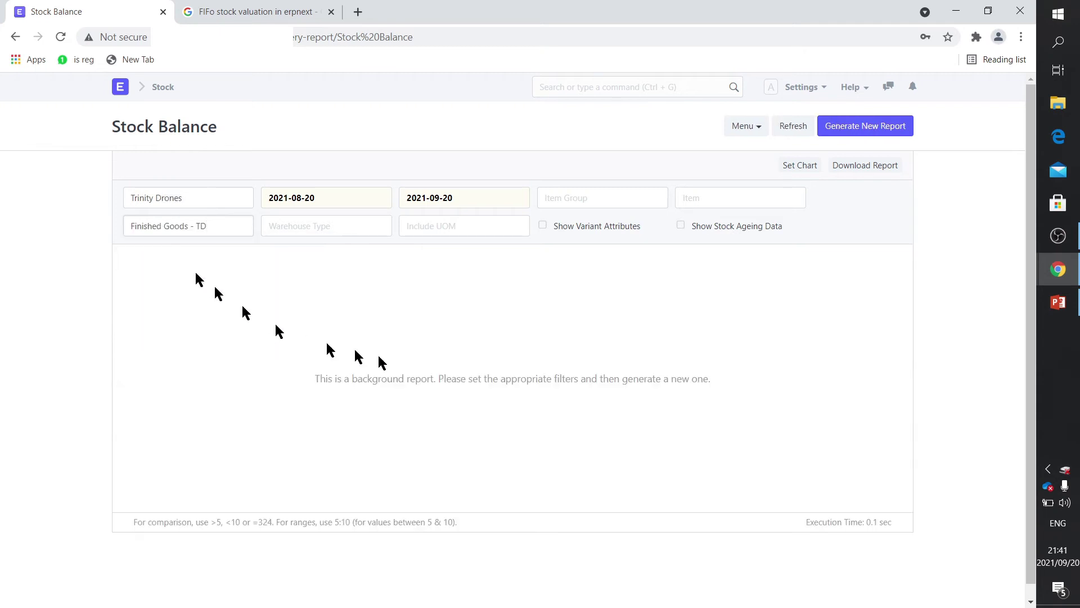
left_click(846, 127)
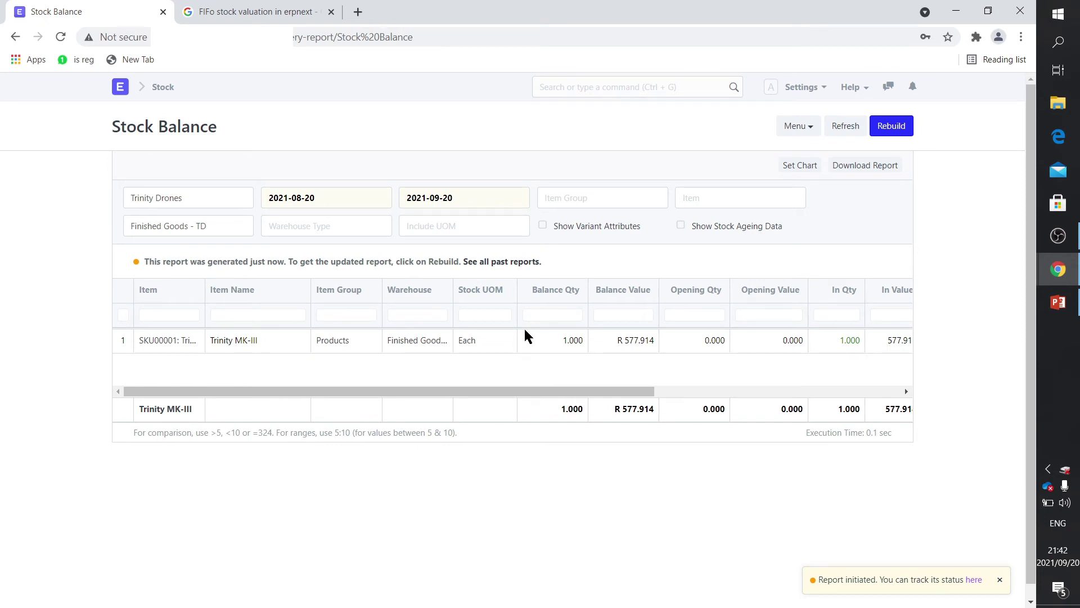
left_click_drag(586, 394, 553, 390)
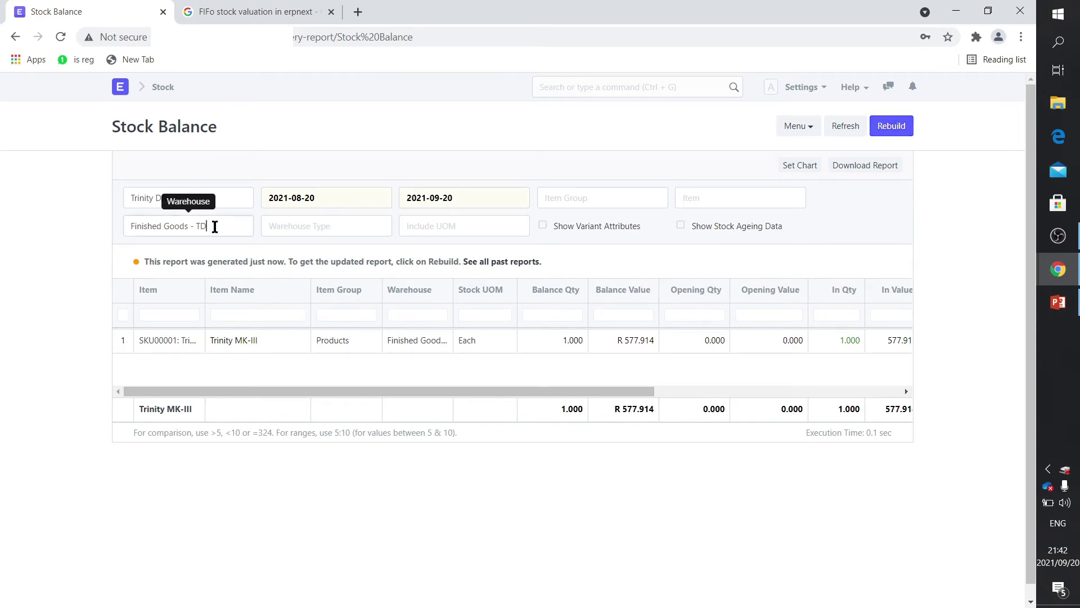
Clear the Stock Balance warehouse filter and review the balance, in and out quantities and values across all warehouses
left_click(215, 226)
key("BackSpace")
key("BackSpace")
key("BackSpace")
key("BackSpace")
key("BackSpace")
key("BackSpace")
key("BackSpace")
key("BackSpace")
key("BackSpace")
key("BackSpace")
key("BackSpace")
key("BackSpace")
key("BackSpace")
key("BackSpace")
key("BackSpace")
key("BackSpace")
key("BackSpace")
key("BackSpace")
key("BackSpace")
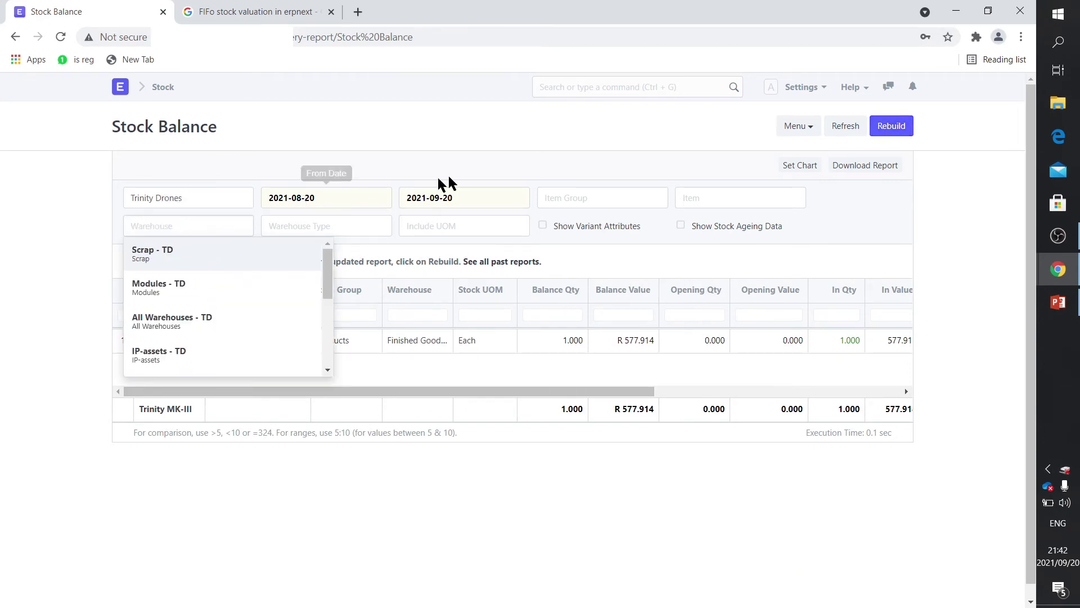
left_click(499, 162)
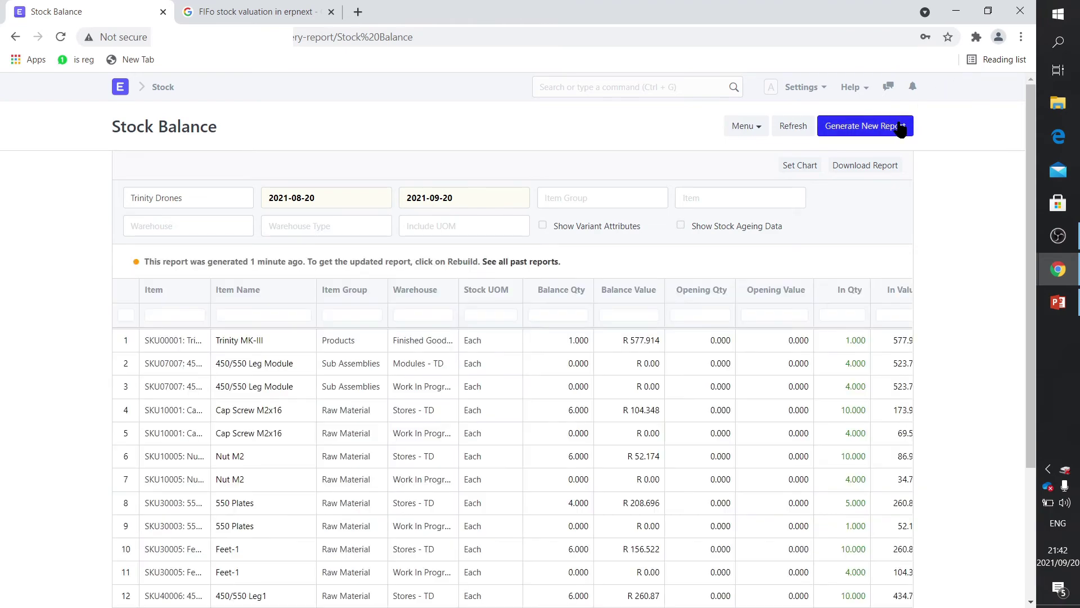
scroll(635, 447, "down", 3)
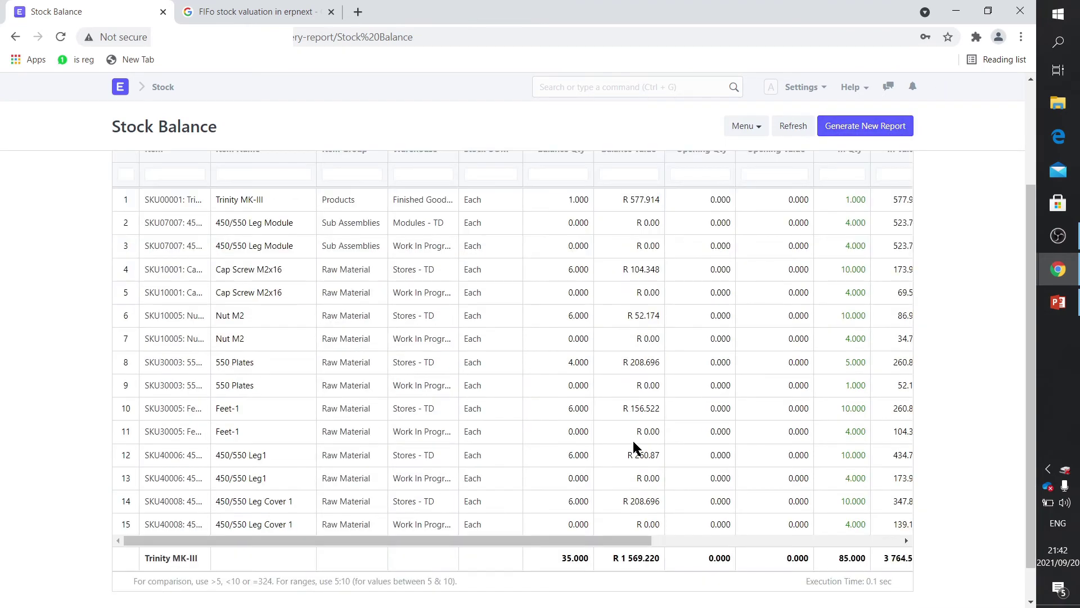
left_click_drag(545, 540, 744, 541)
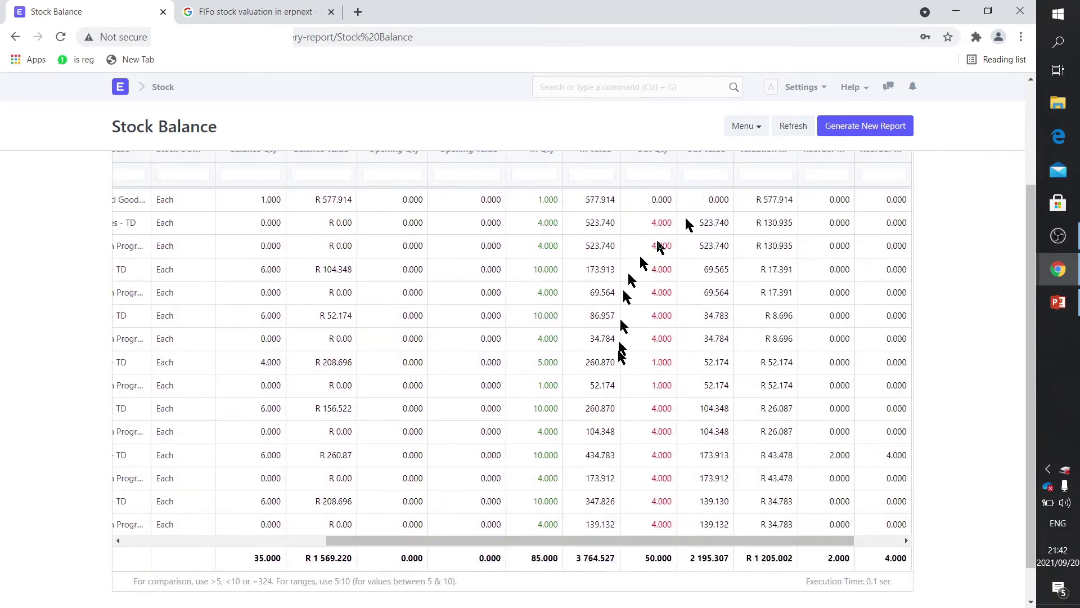
Open the Stock module's Stock Ledger report, generate it for Trinity Drones and review the item movements
left_click(161, 89)
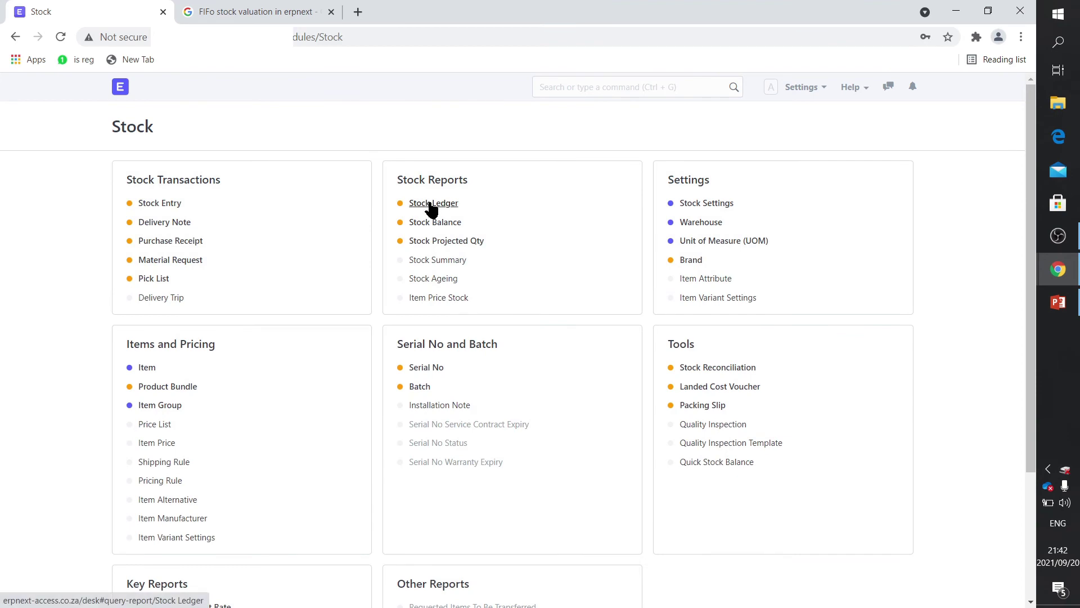
left_click(430, 204)
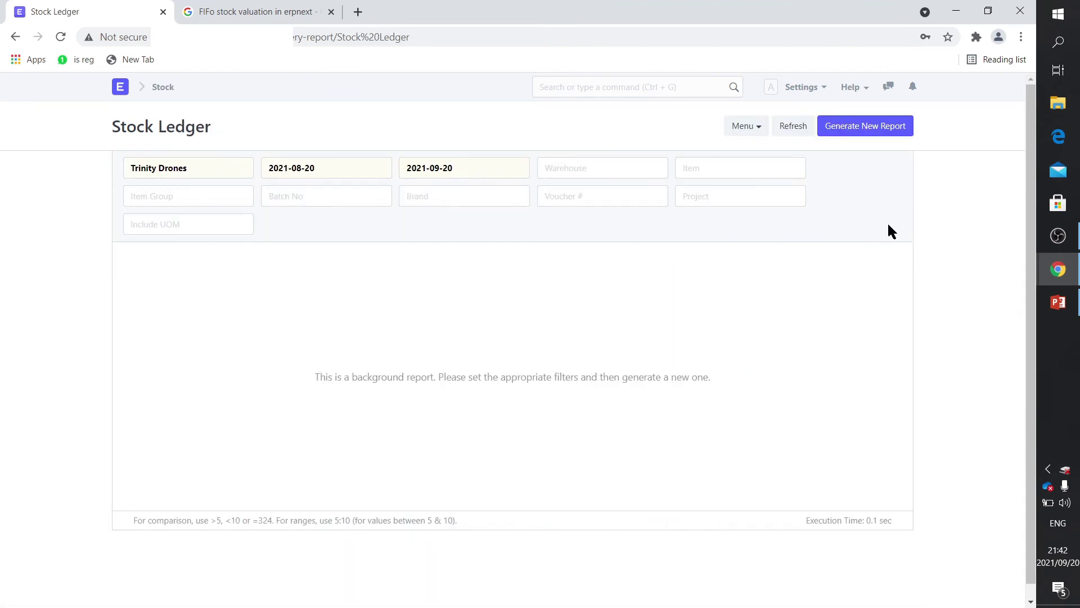
left_click(871, 131)
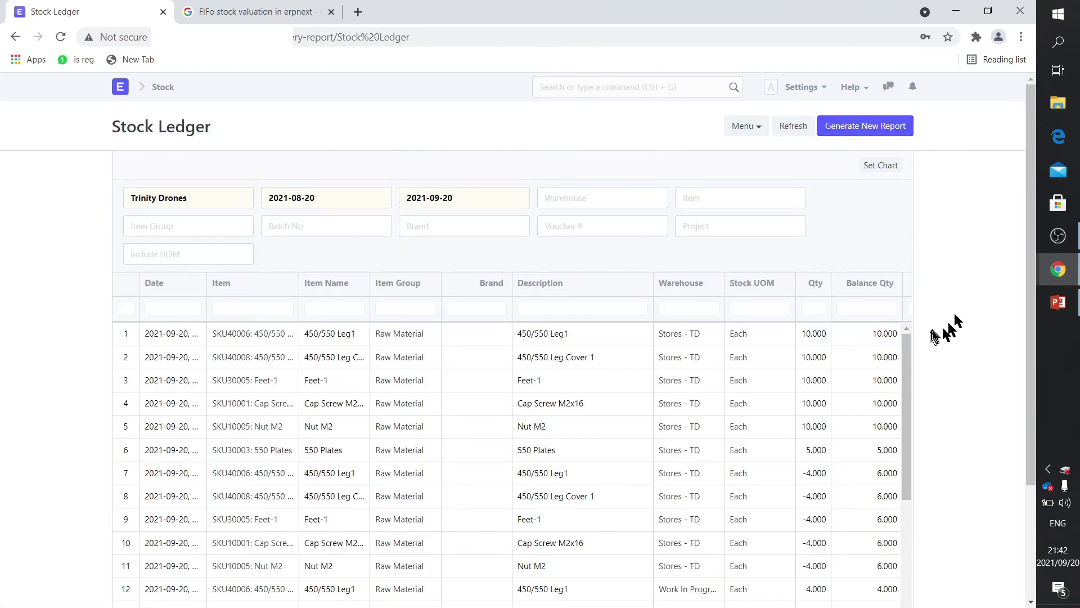
scroll(980, 265, "down", 3)
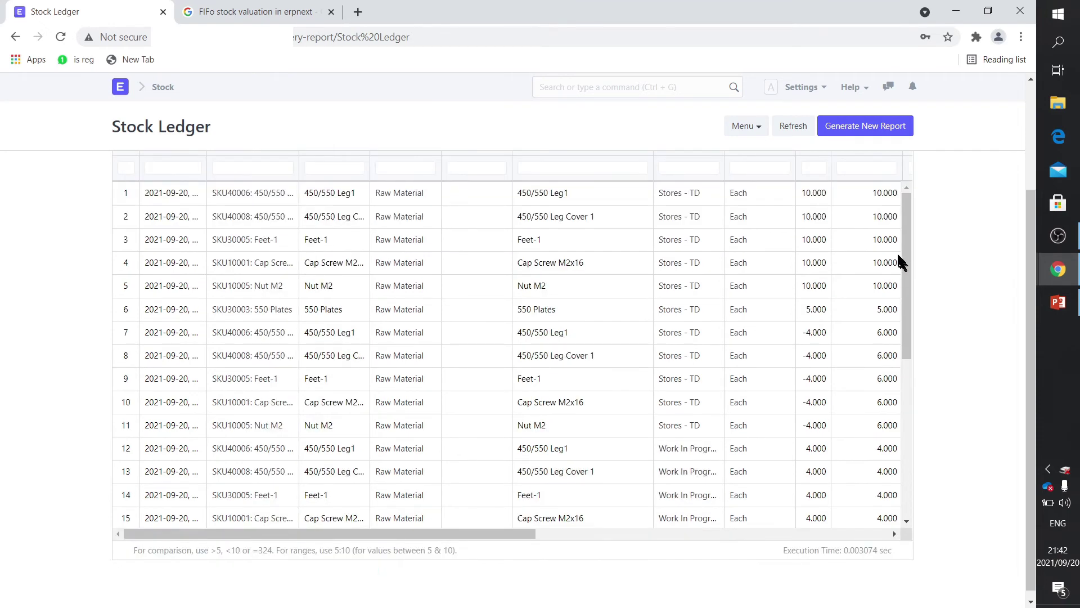
mouse_move(903, 245)
left_mouse_down()
mouse_move(908, 397)
mouse_move(913, 233)
left_mouse_up()
Look up the Stock Ledger report's Export option, and switch to the Presentation1.pptx presentation in PowerPoint
left_click(754, 132)
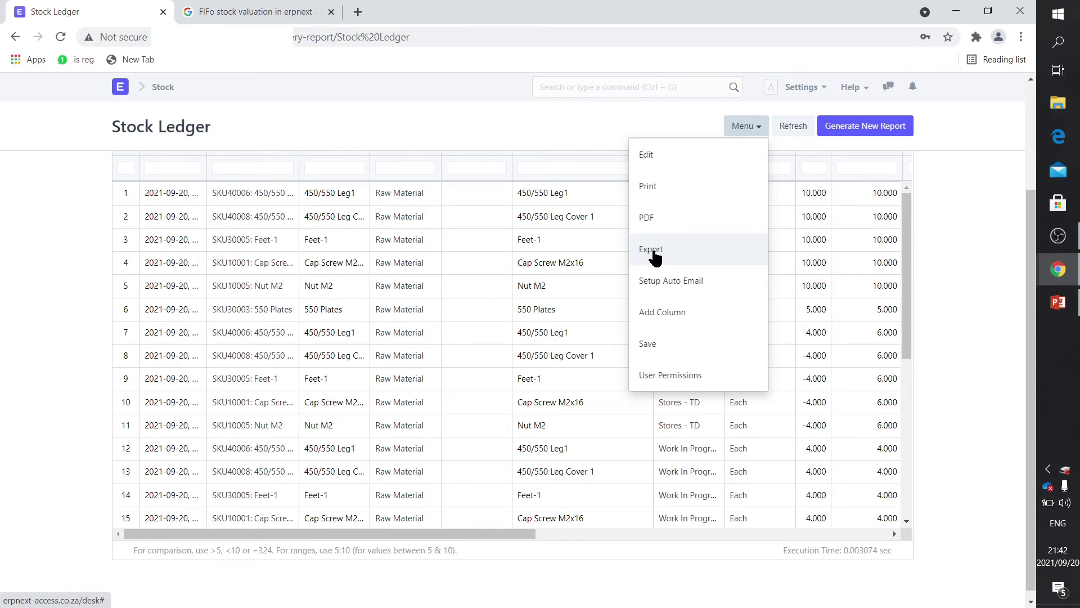
left_click(586, 110)
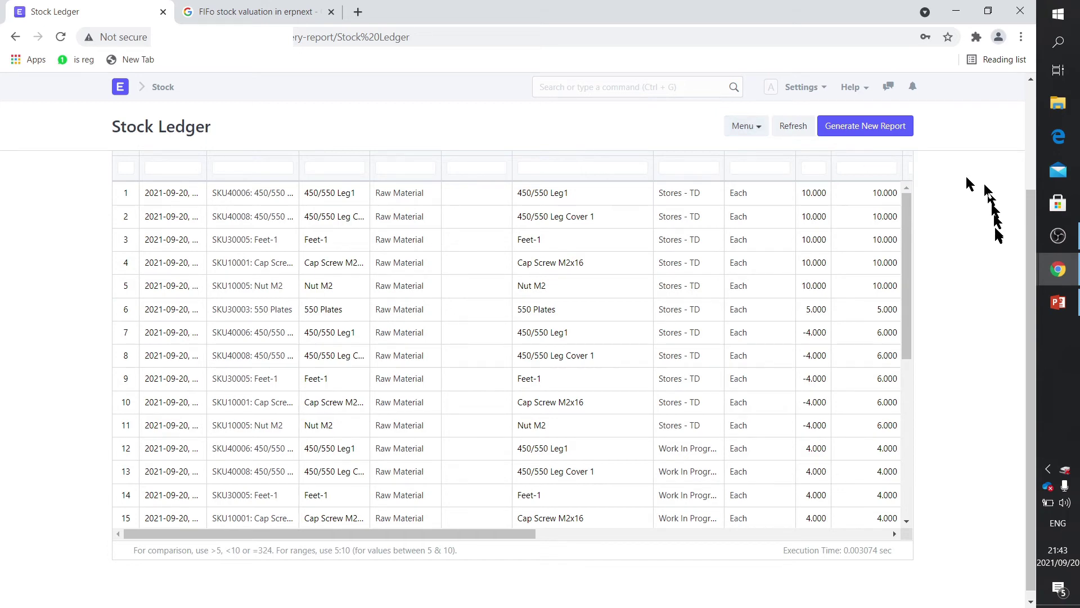
mouse_move(1056, 305)
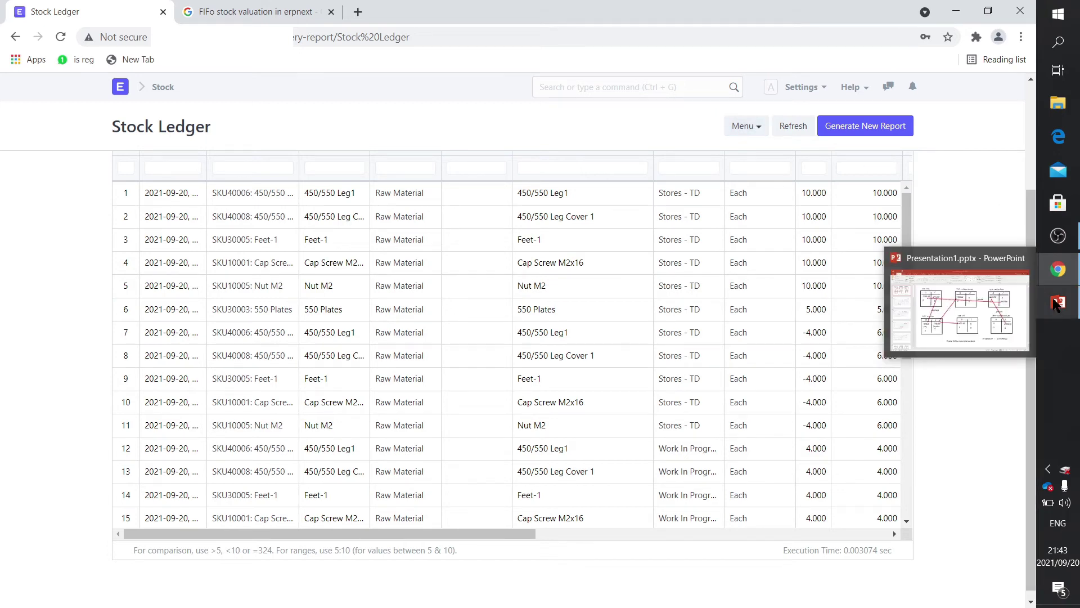
left_click(1056, 306)
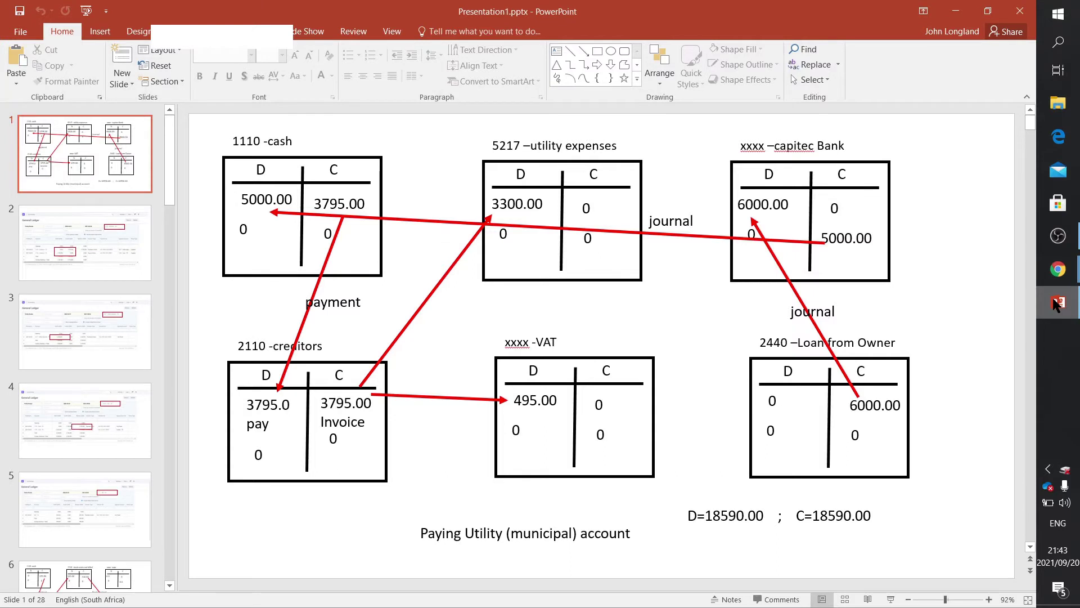
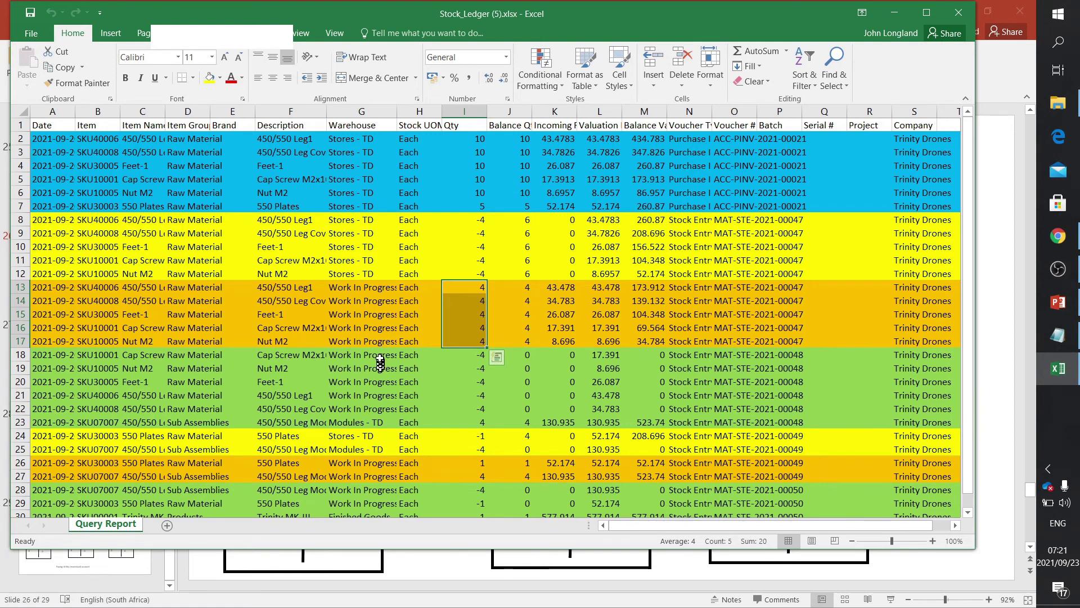
Examine warehouses and quantities in the MAT-STE-2021-00048 and MAT-STE-2021-00049 rows of the Stock_Ledger (5).xlsx workbook in Excel
left_click_drag(478, 356, 476, 410)
left_click(384, 424)
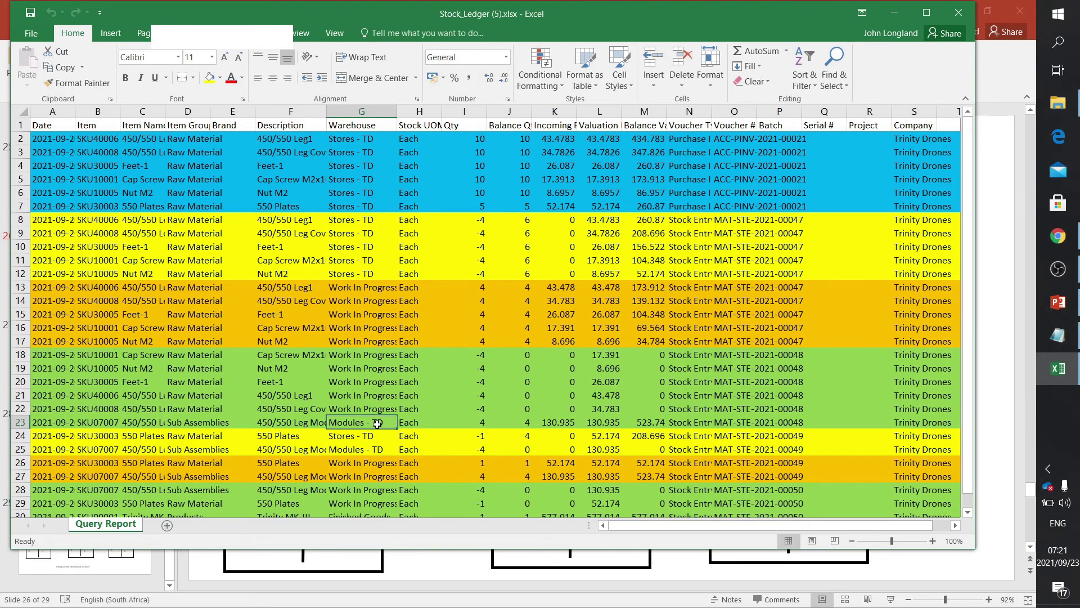
left_click(482, 423)
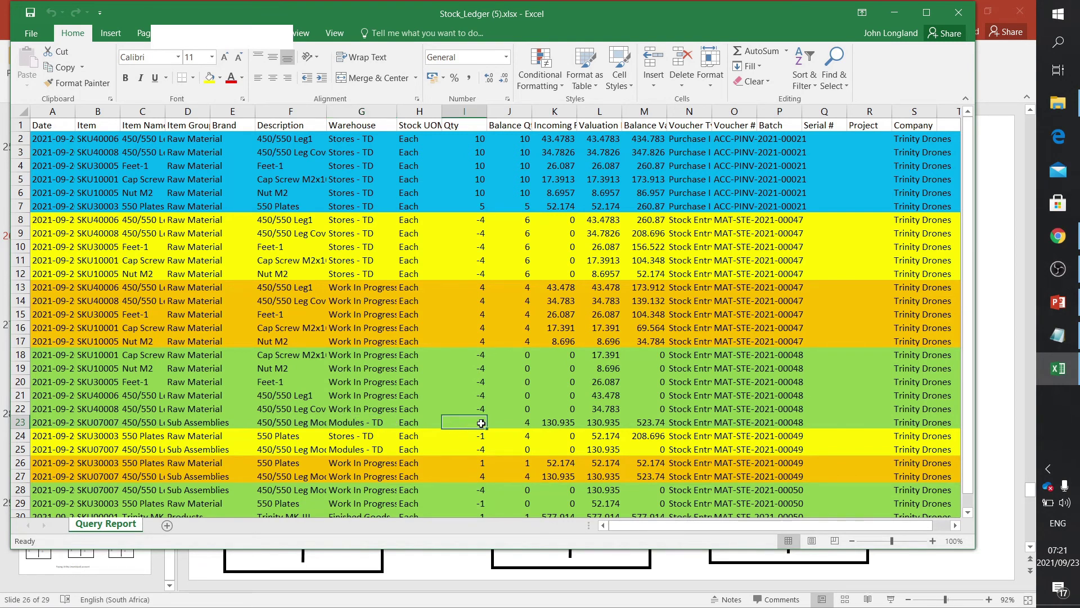
scroll(481, 423, "down", 1)
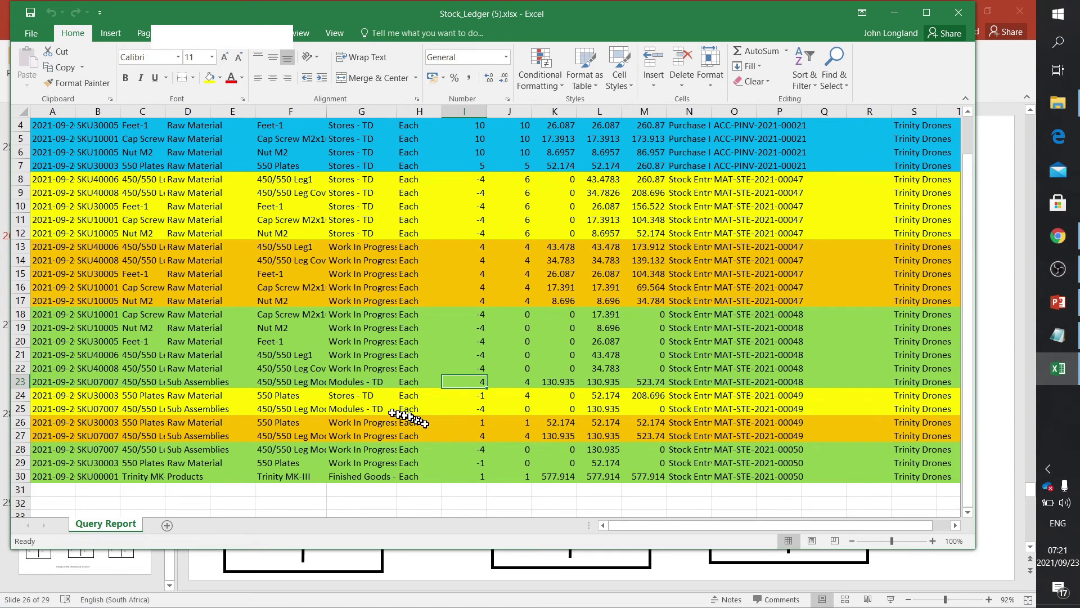
left_click(293, 397)
left_click(355, 414)
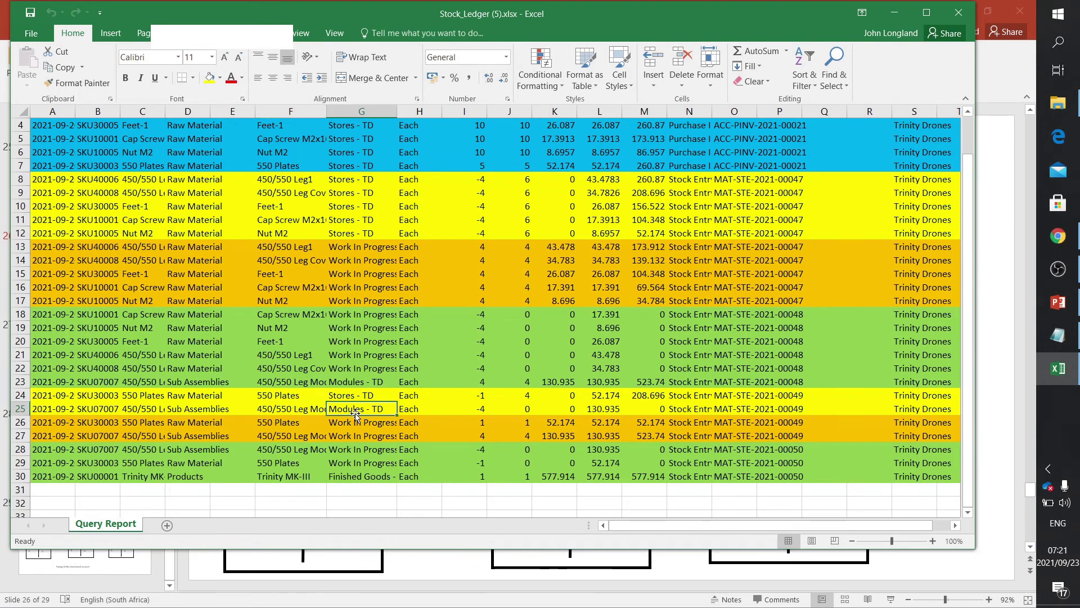
left_click(482, 411)
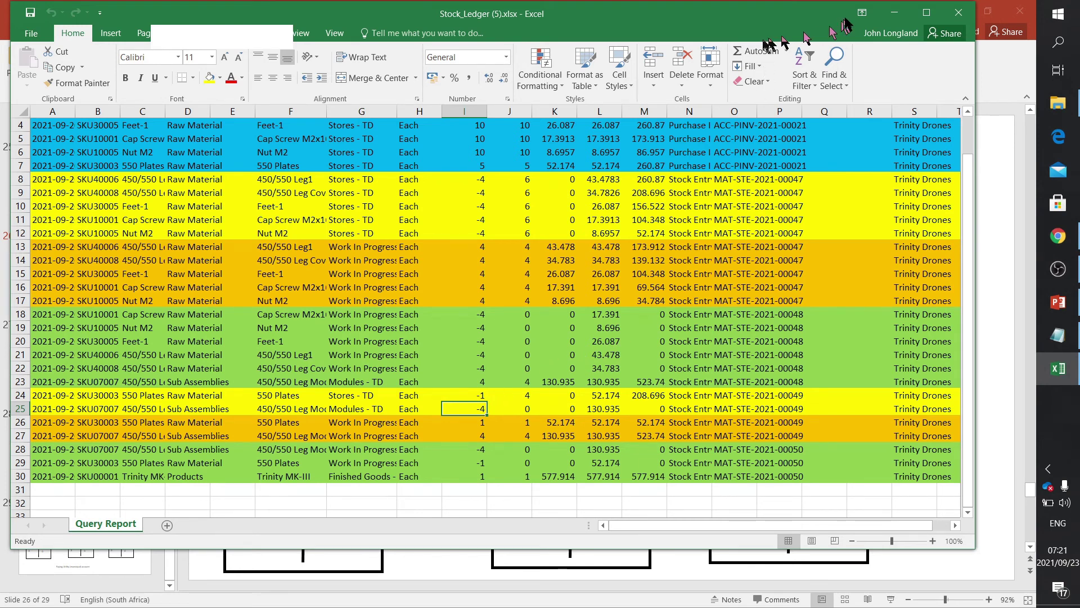
Switch to ERPNext in Chrome, review the operations and materials of BOM-SKU00001-003 in Manufacturing, and return to the BOM list
left_click(894, 12)
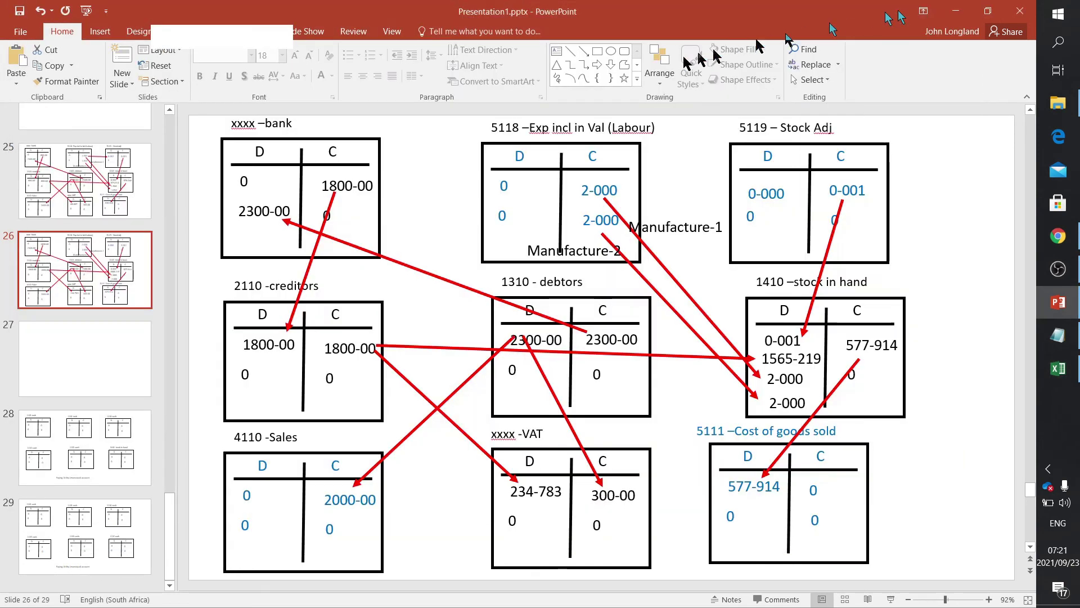
left_click(956, 11)
left_click(120, 86)
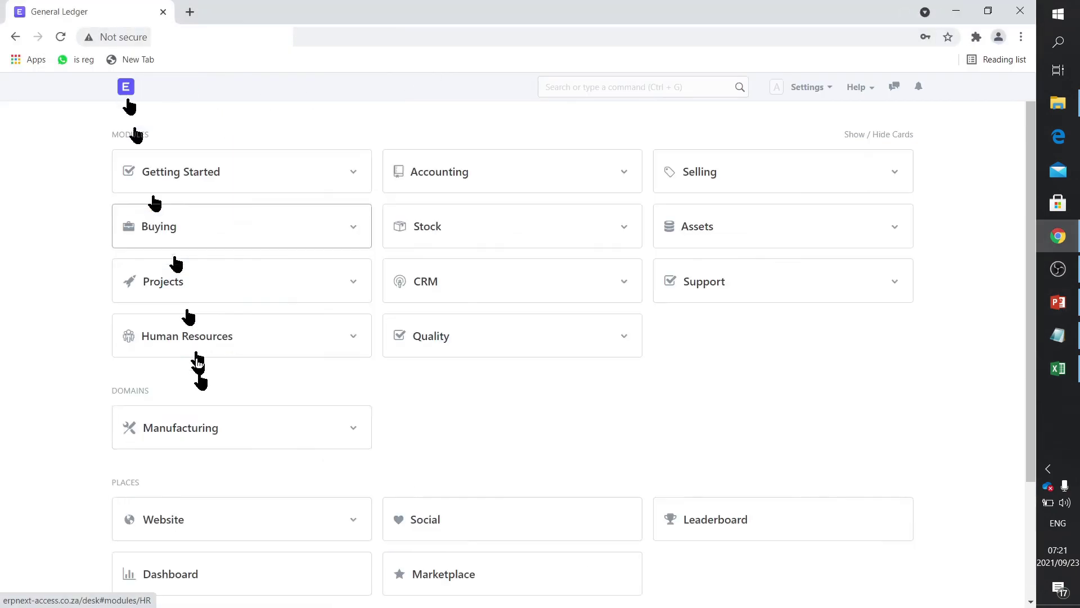
left_click(191, 432)
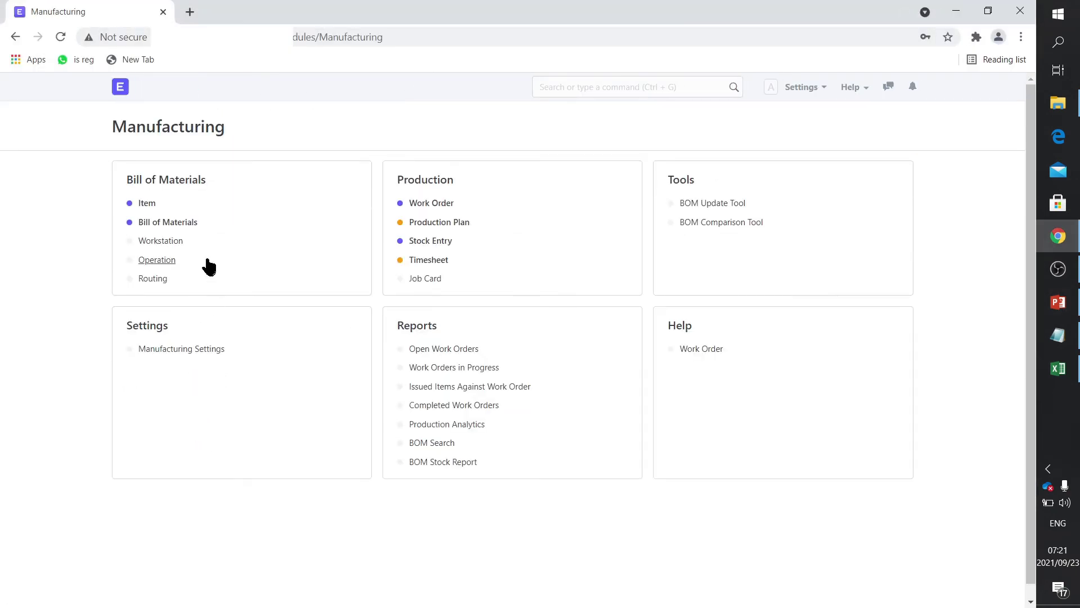
left_click(185, 227)
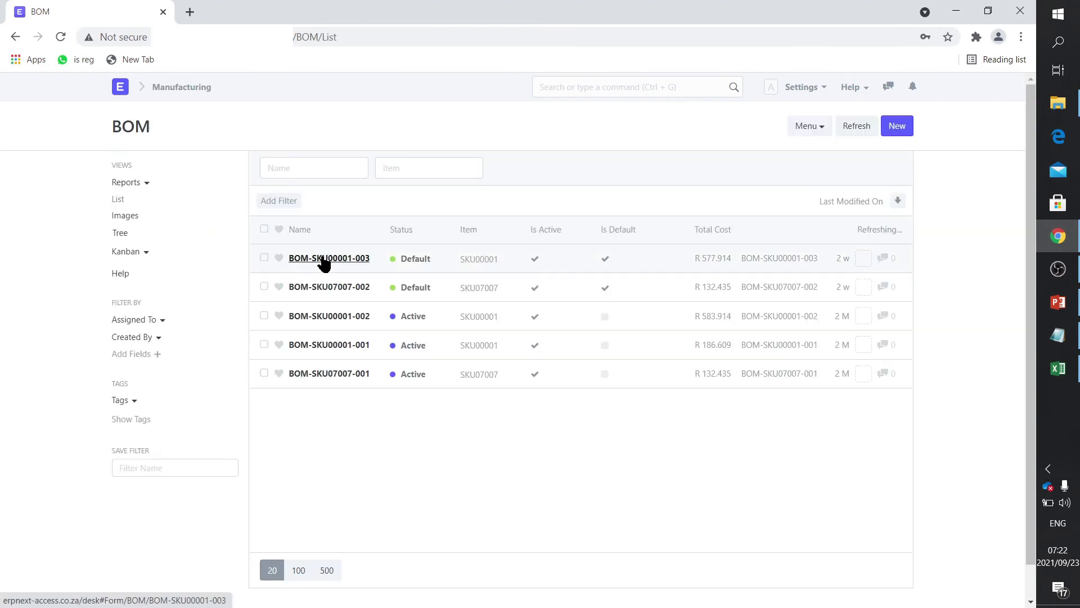
left_click(316, 261)
scroll(398, 366, "down", 15)
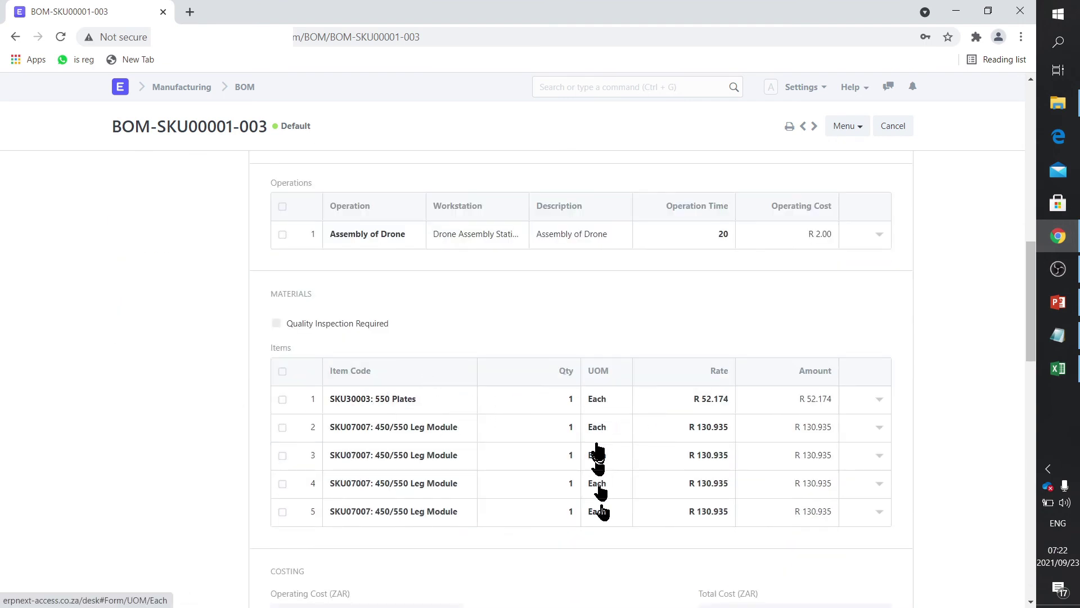
left_click(242, 89)
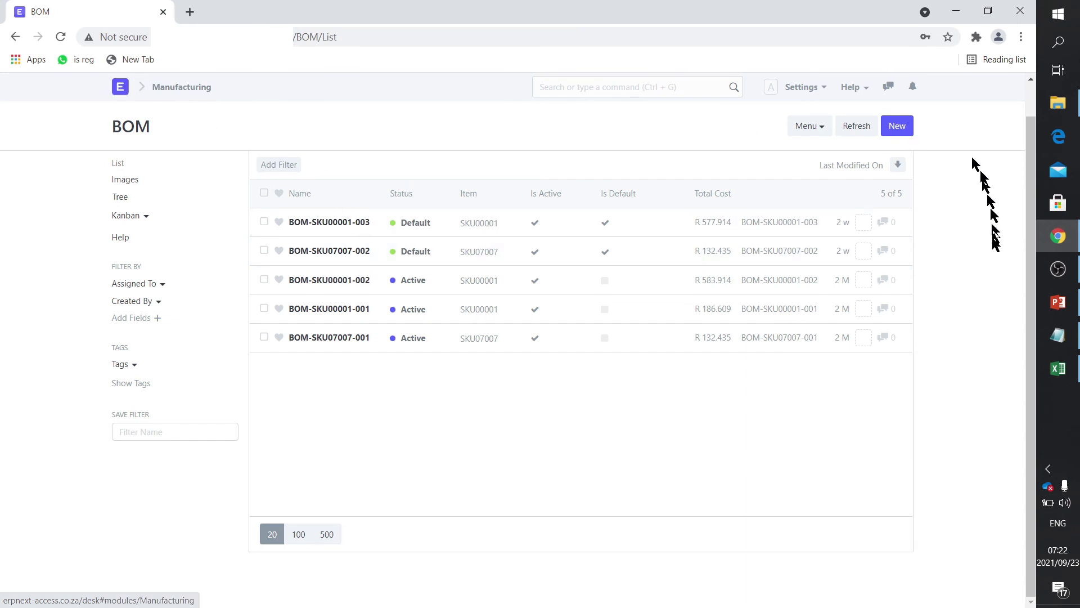
Switch to Stock_Ledger (5).xlsx in Excel and examine the quantities and incoming rate in the MAT-STE-2021-00050 rows
left_click(1058, 369)
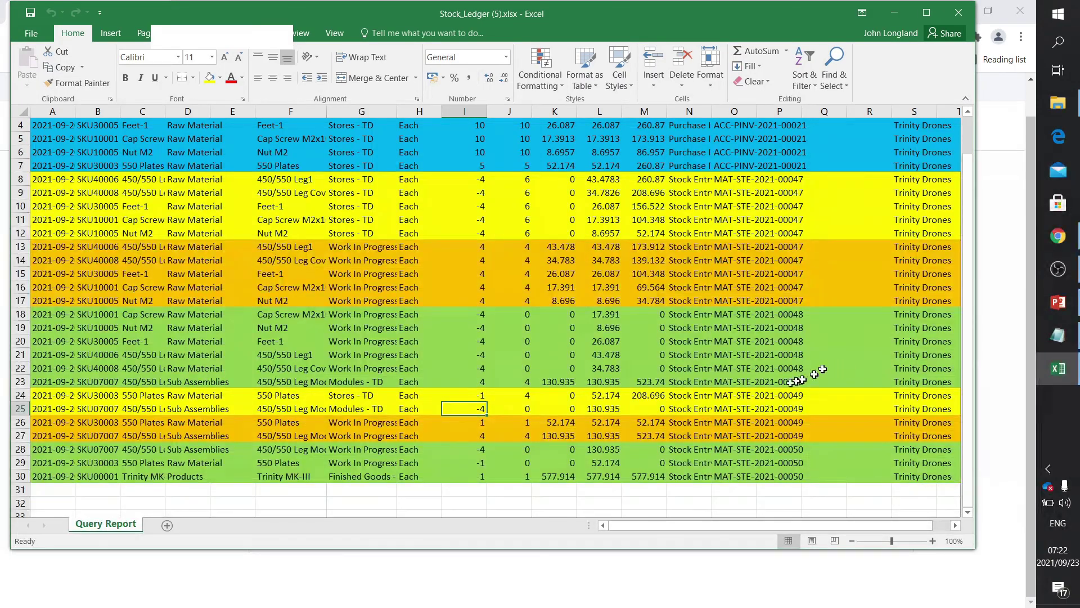
scroll(636, 388, "down", 1)
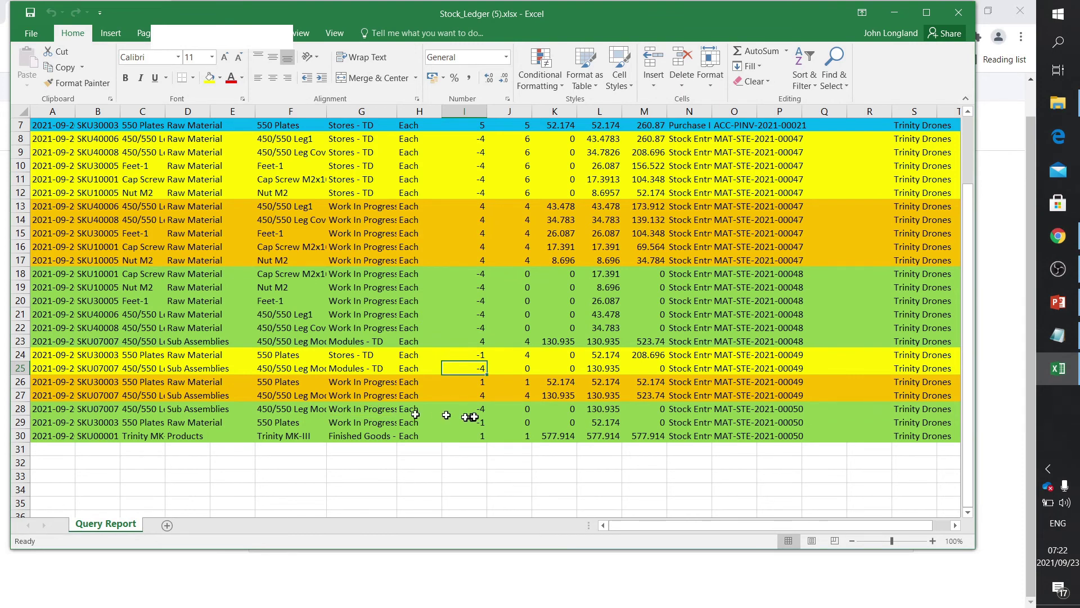
left_click_drag(477, 411, 477, 422)
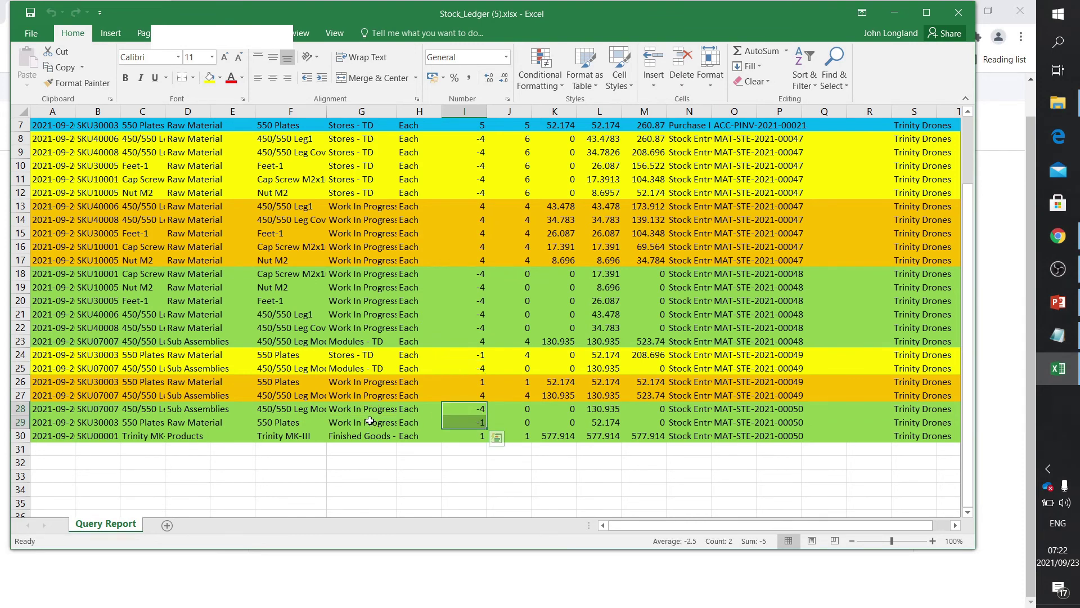
left_click(485, 438)
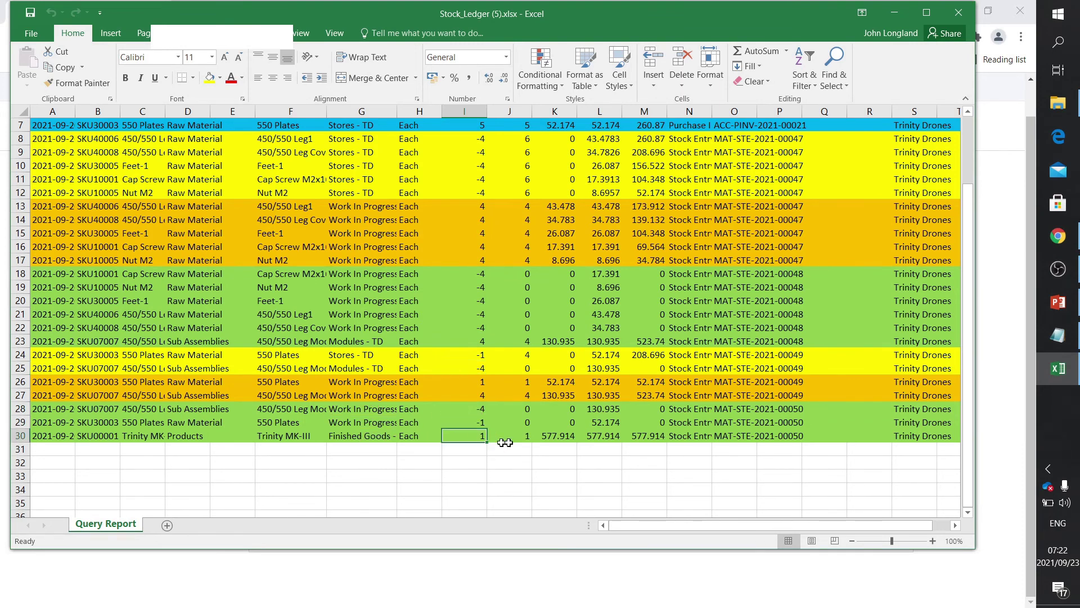
left_click(551, 436)
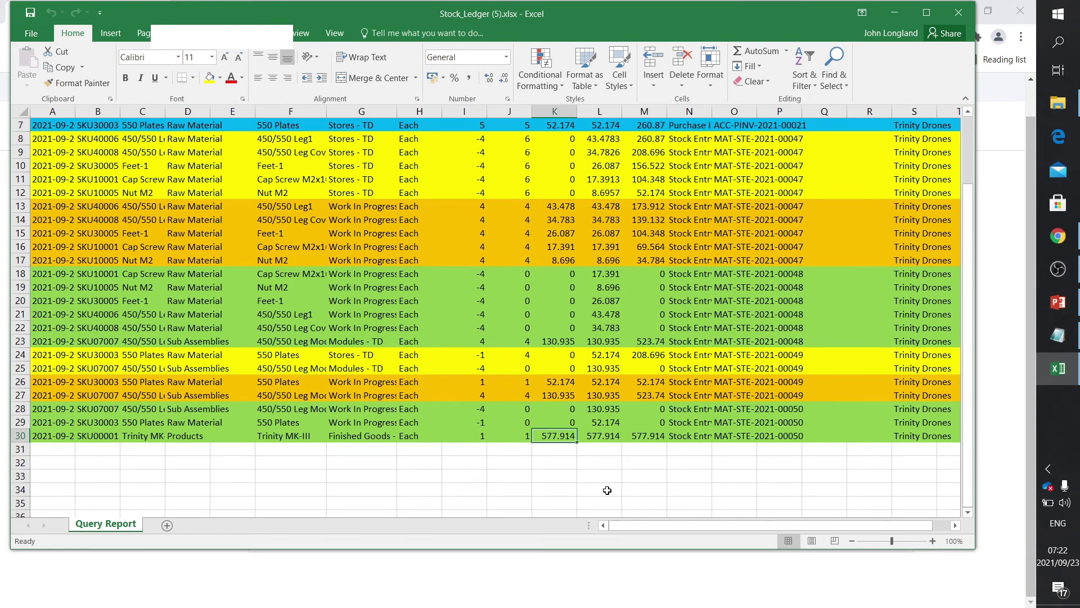
Look at the ledger accounts slide in PowerPoint and check the sum of valuation rates L18:L22 in the Excel stock ledger
left_click(1059, 302)
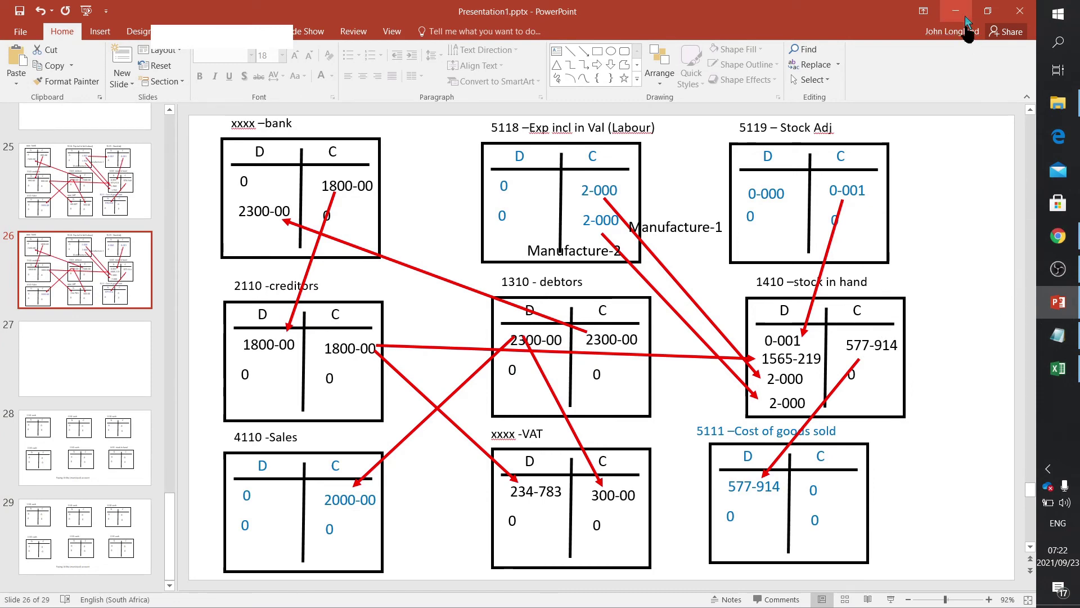
left_click(1058, 368)
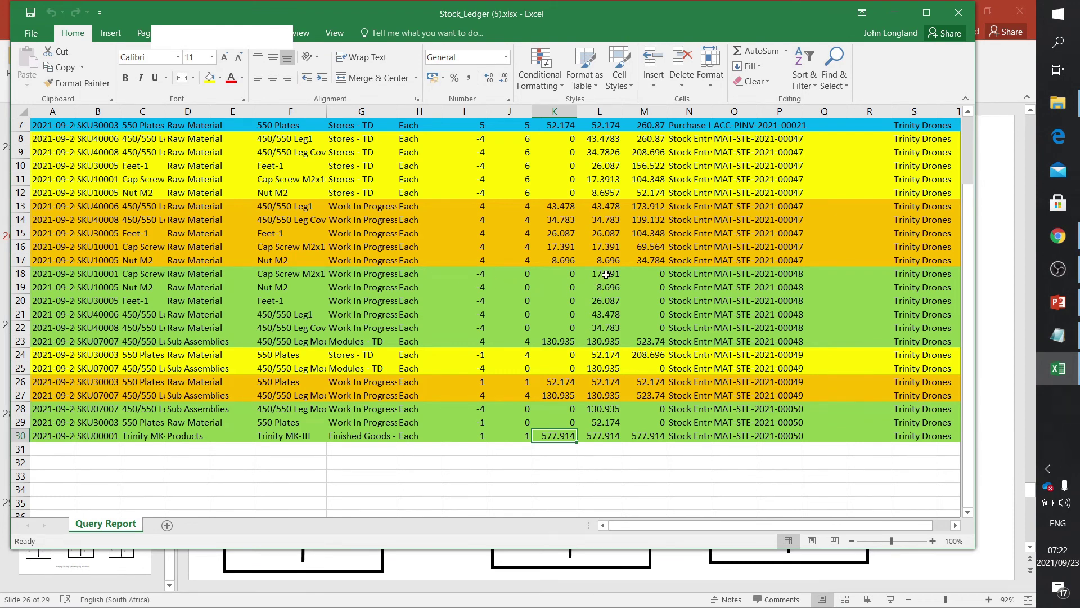
left_click_drag(606, 274, 606, 321)
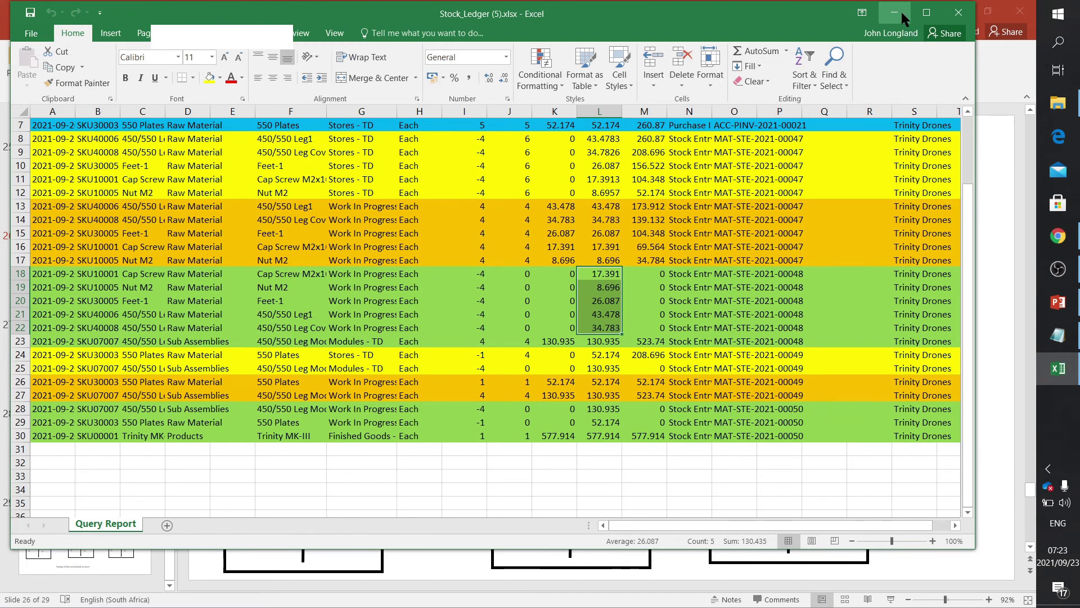
Switch to ERPNext in Chrome, open the Module Assembly workstation in Manufacturing and review its operating costs
left_click(1072, 235)
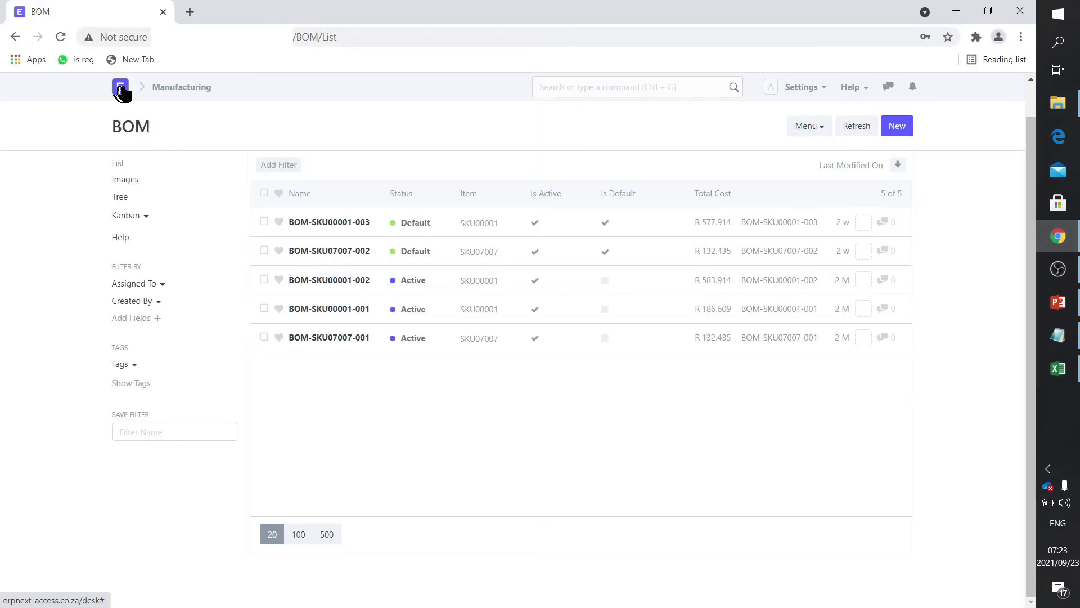
left_click(119, 90)
left_click(205, 427)
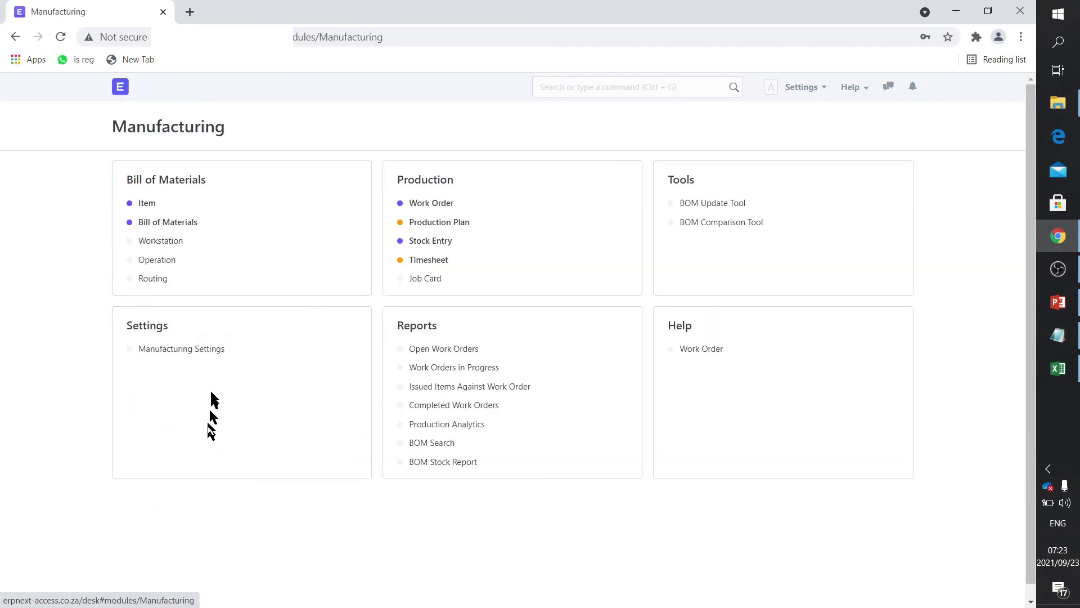
left_click(169, 242)
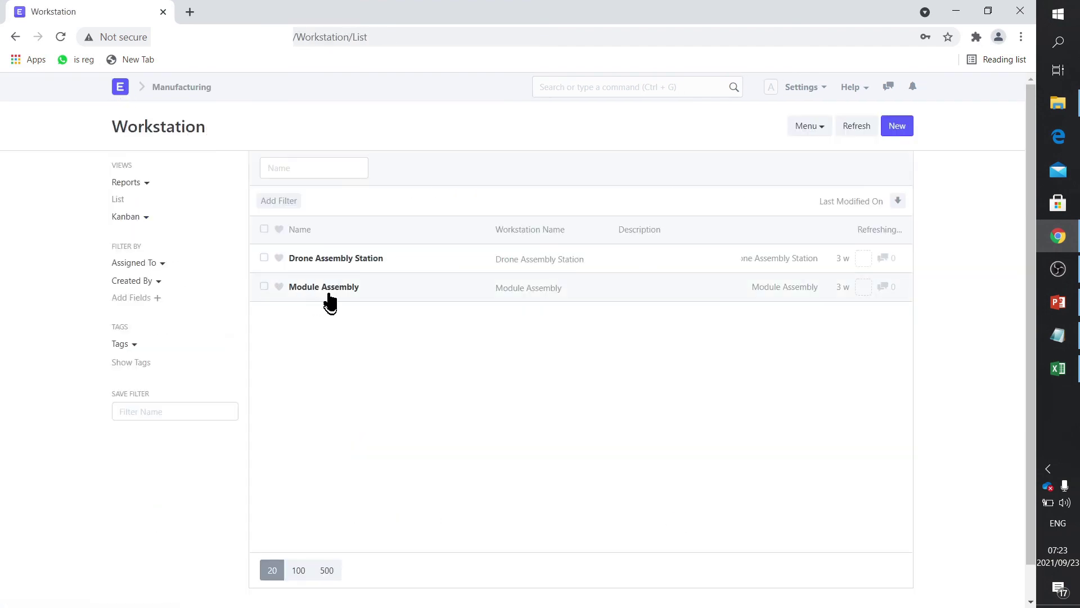
left_click(329, 302)
scroll(369, 448, "down", 3)
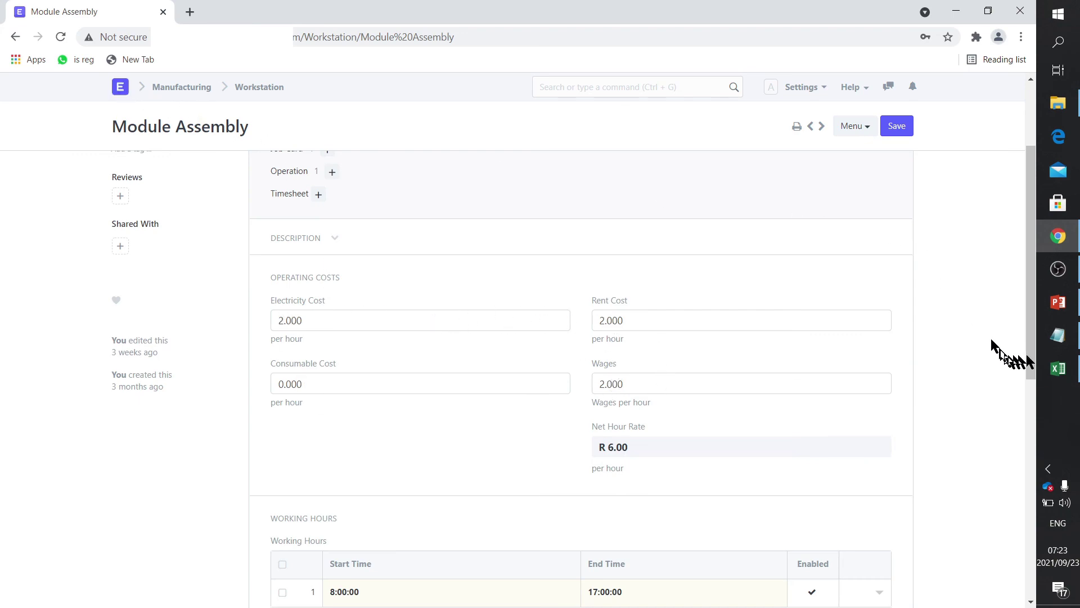
Switch to the Excel stock ledger and check the warehouses receiving the 450/550 Leg Module and the Trinity MK-III
left_click(1058, 368)
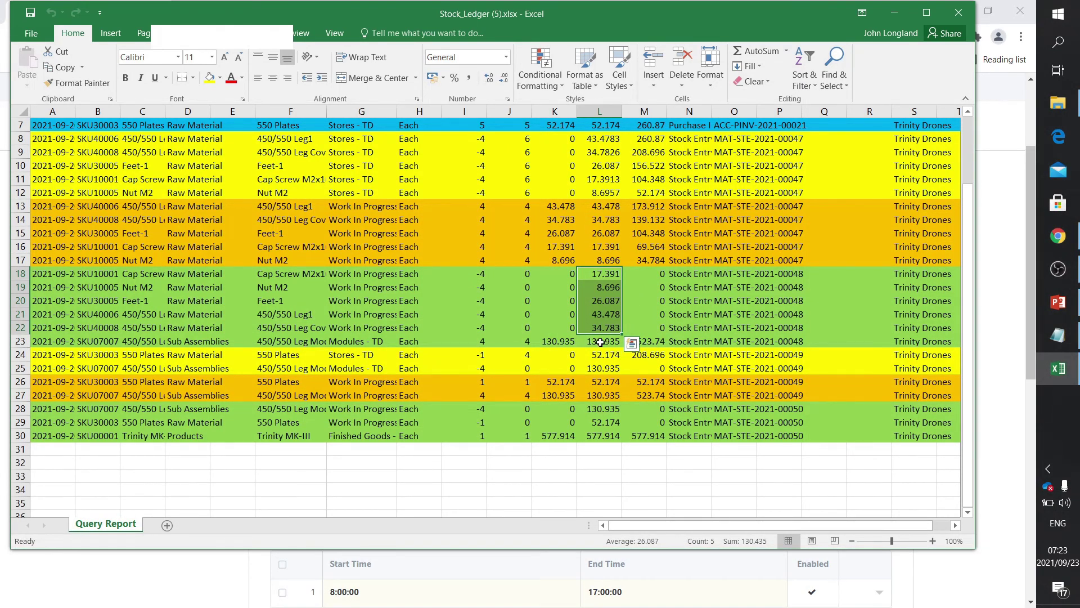
left_click(350, 340)
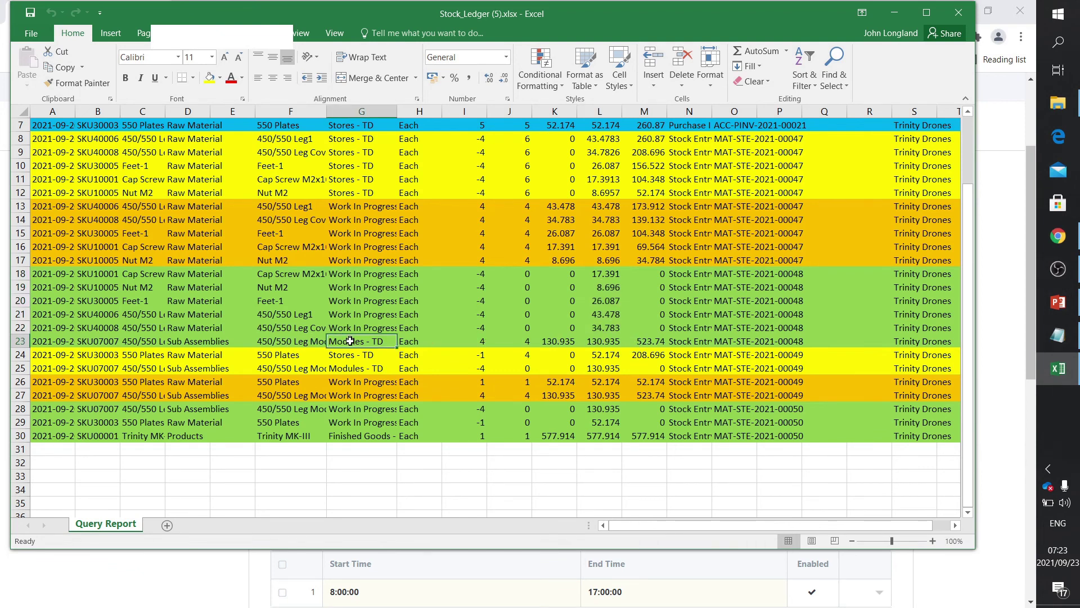
left_click(363, 437)
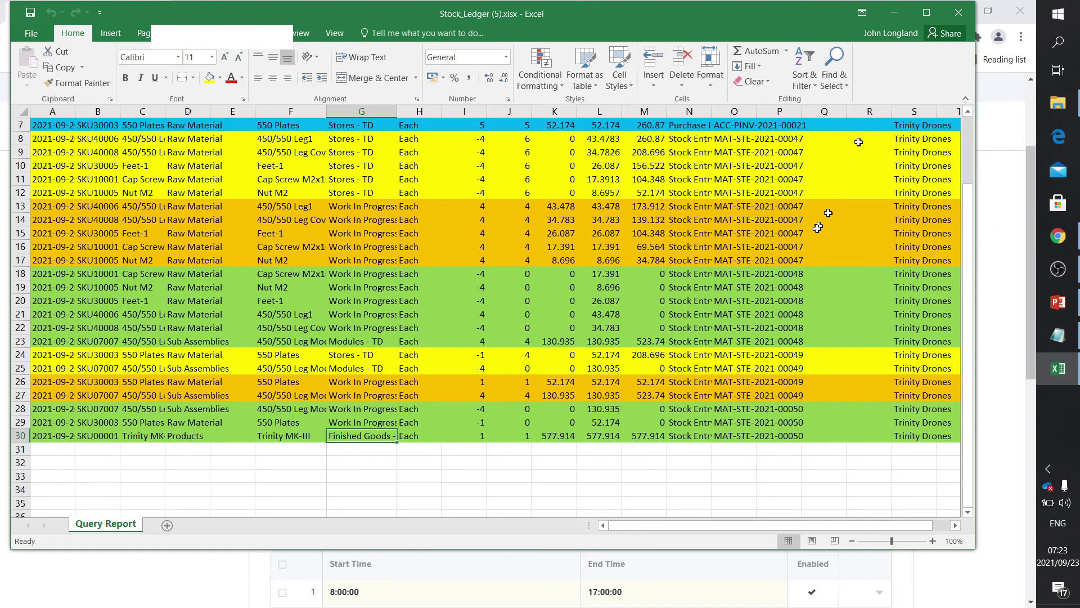
scroll(815, 228, "up", 2)
Compare the 5119 Stock Adj account in the PowerPoint slide with the 450/550 Leg1 incoming and valuation rates in the Excel stock ledger
left_click(1059, 304)
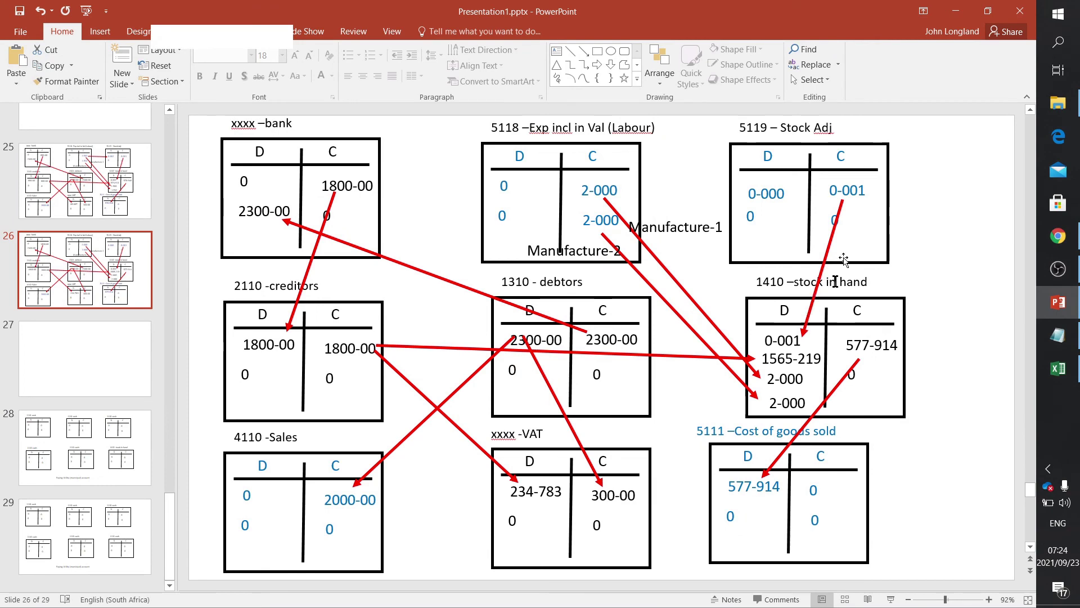
left_click(1058, 368)
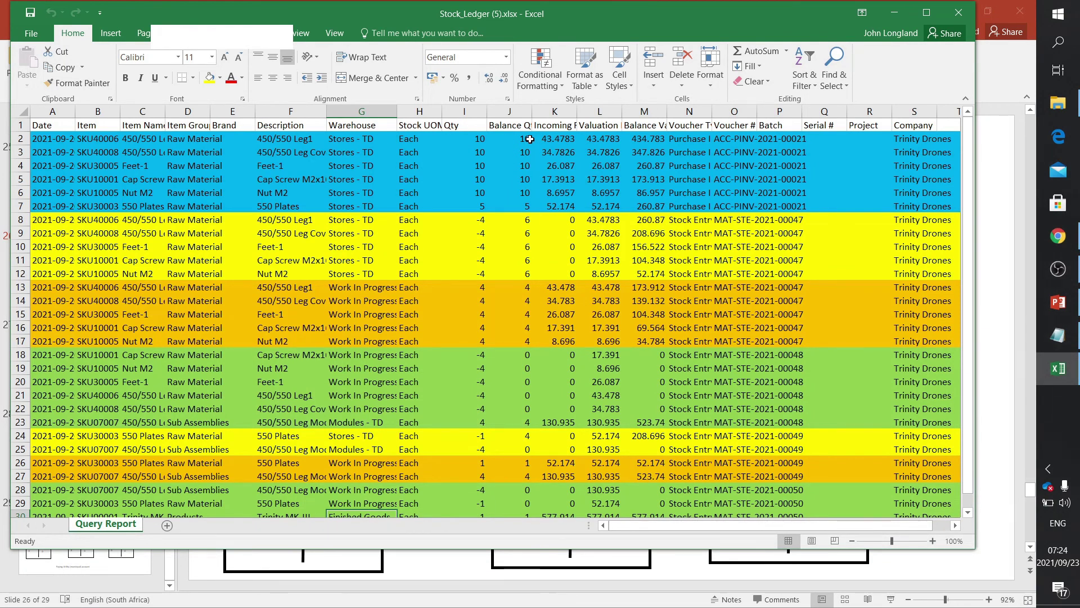
left_click(561, 139)
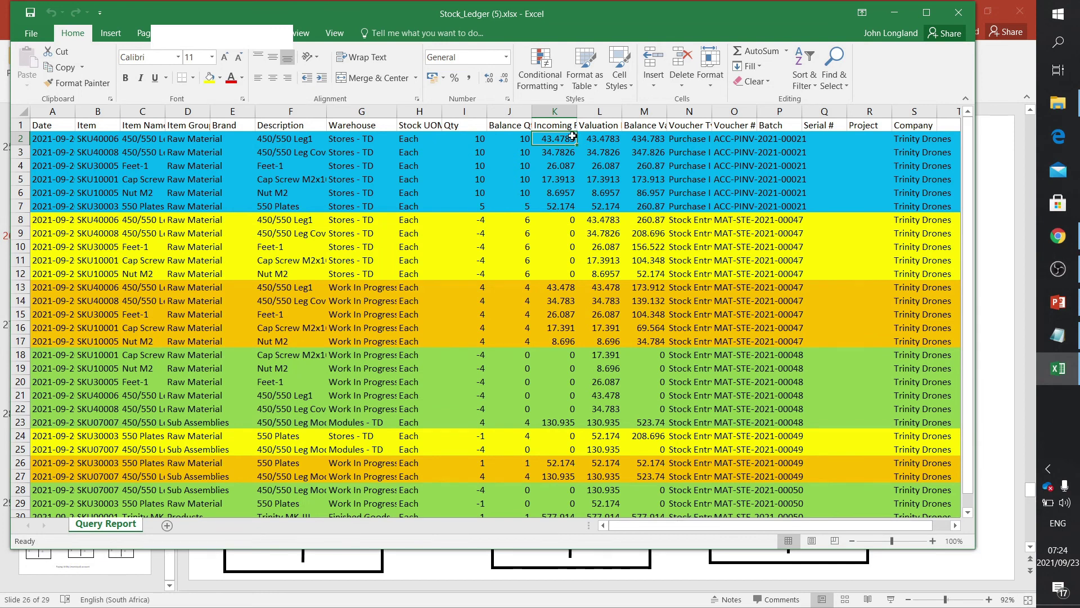
left_click(613, 291)
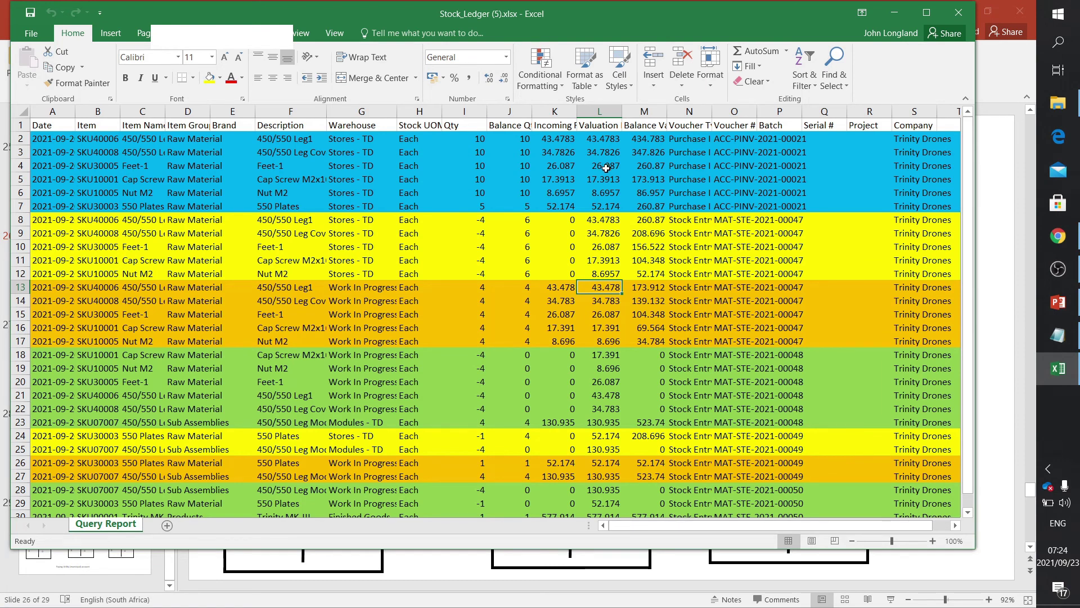
left_click(1057, 301)
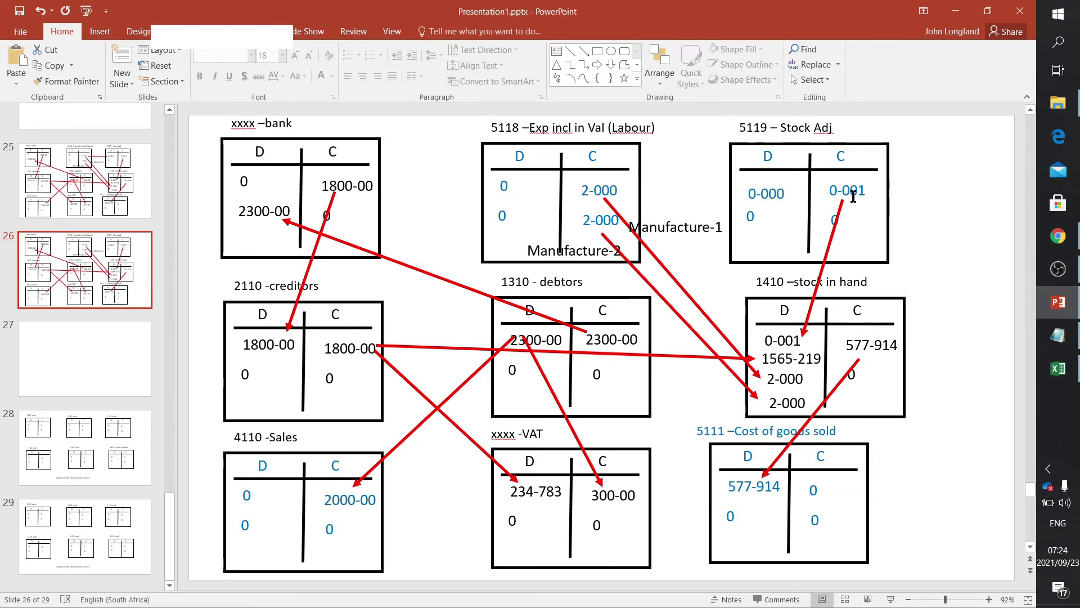
left_click(951, 15)
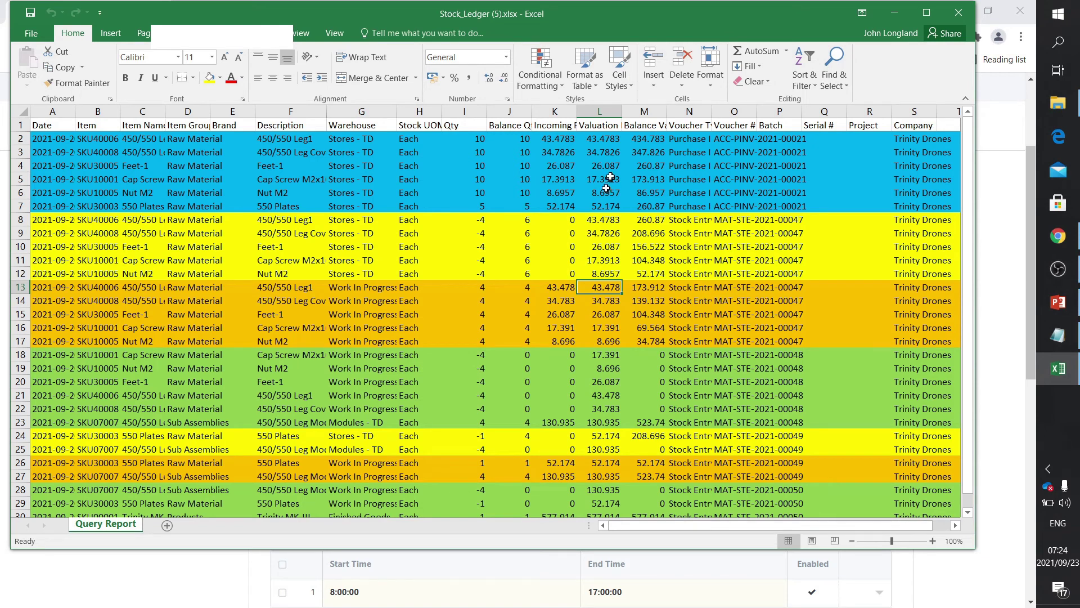
left_click(556, 141)
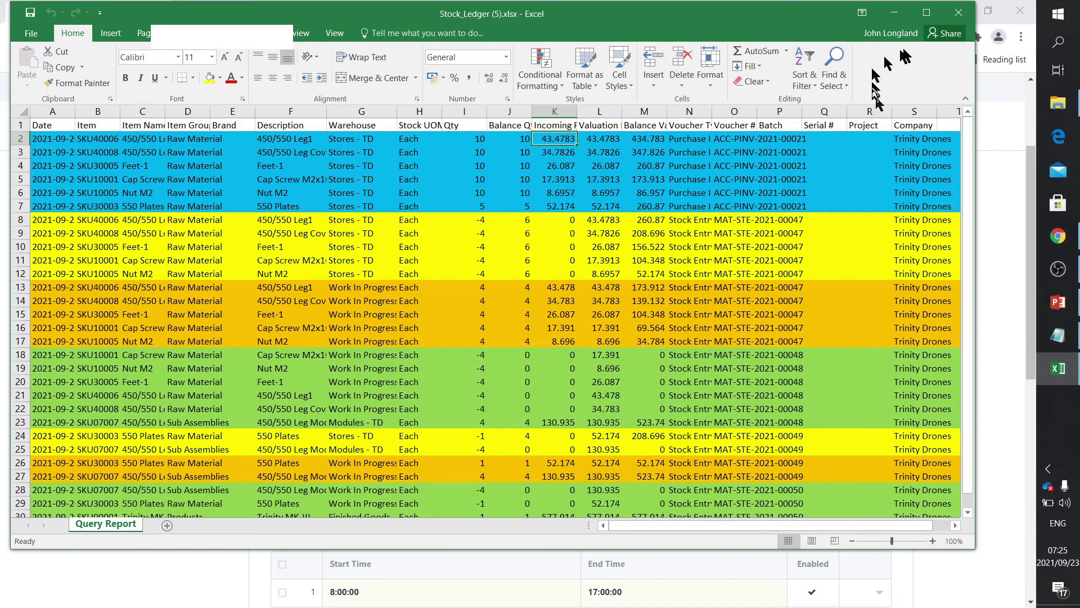
Switch to ERPNext in Chrome and open Accounting's General Ledger report for account 1410 - Stock In Hand - TD
left_click(894, 12)
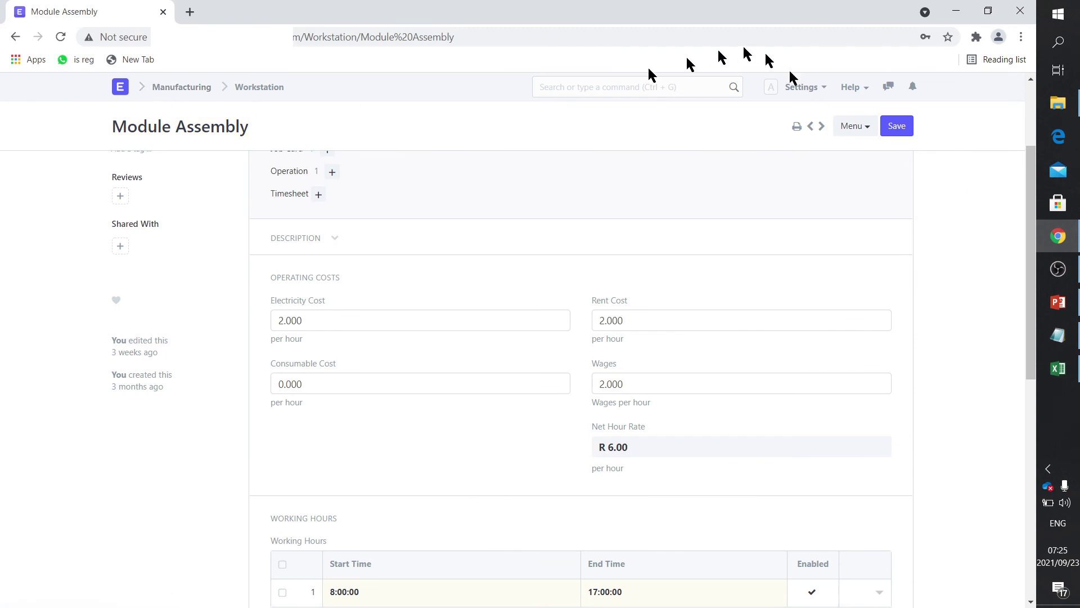
left_click(122, 89)
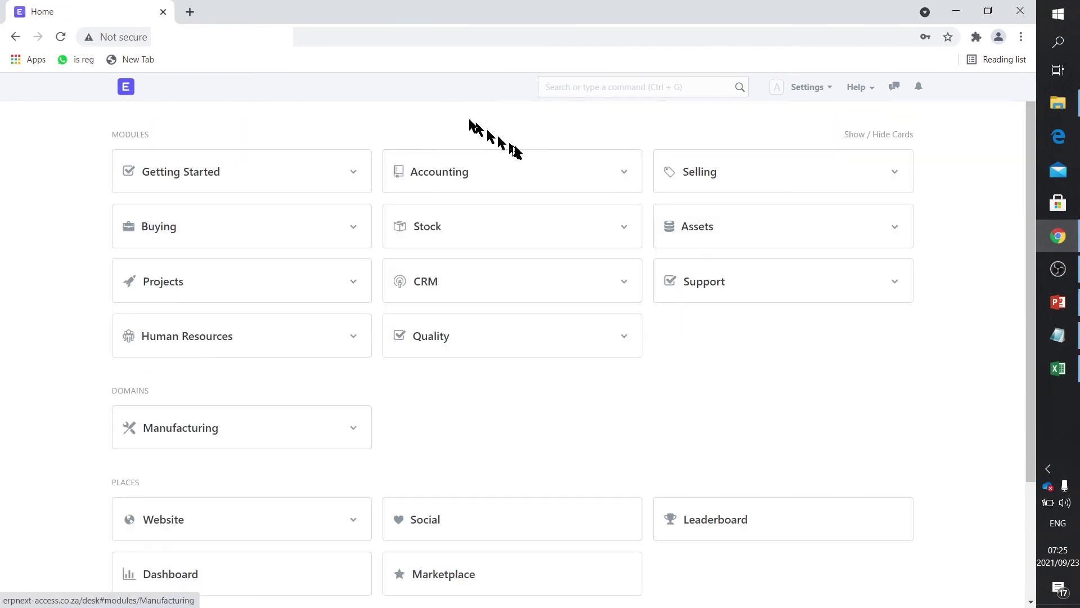
left_click(460, 176)
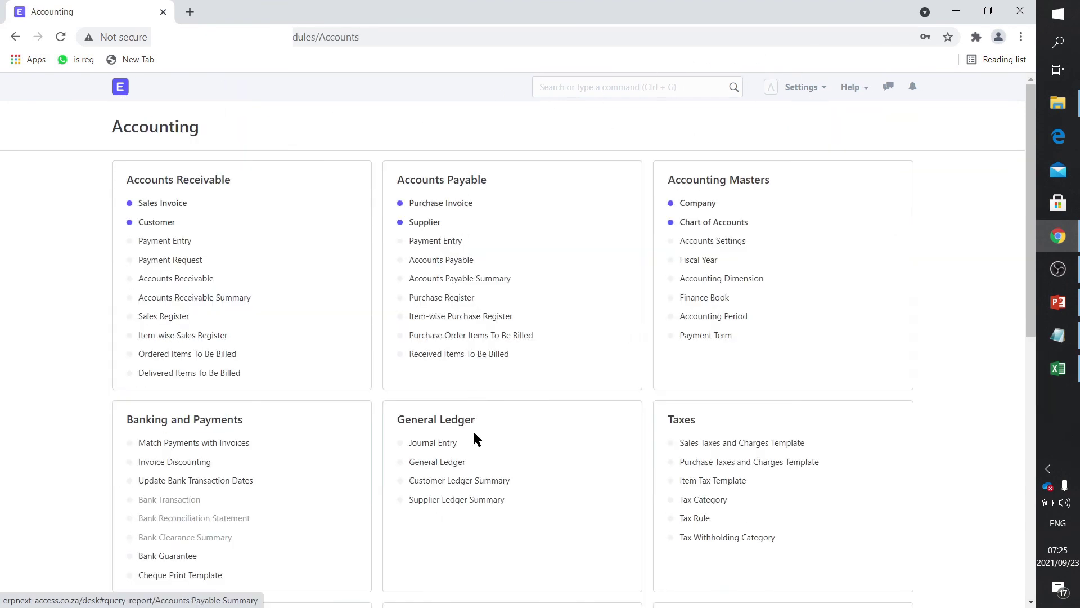
left_click(449, 463)
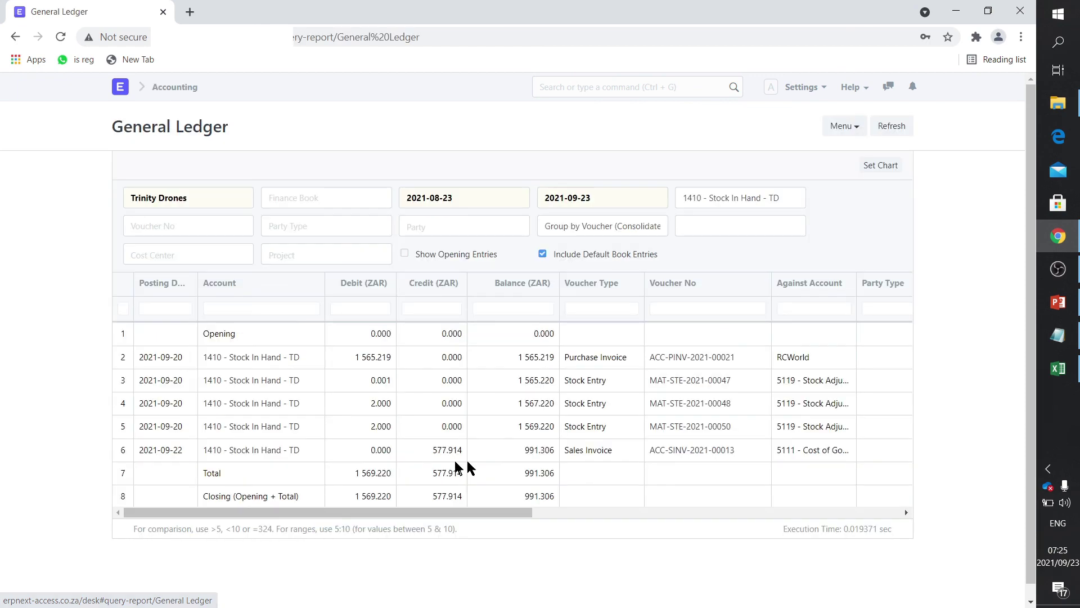
Open stock entry MAT-STE-2021-00047 from the Stock Entry list and review its items and total incoming and outgoing values
left_click(721, 382)
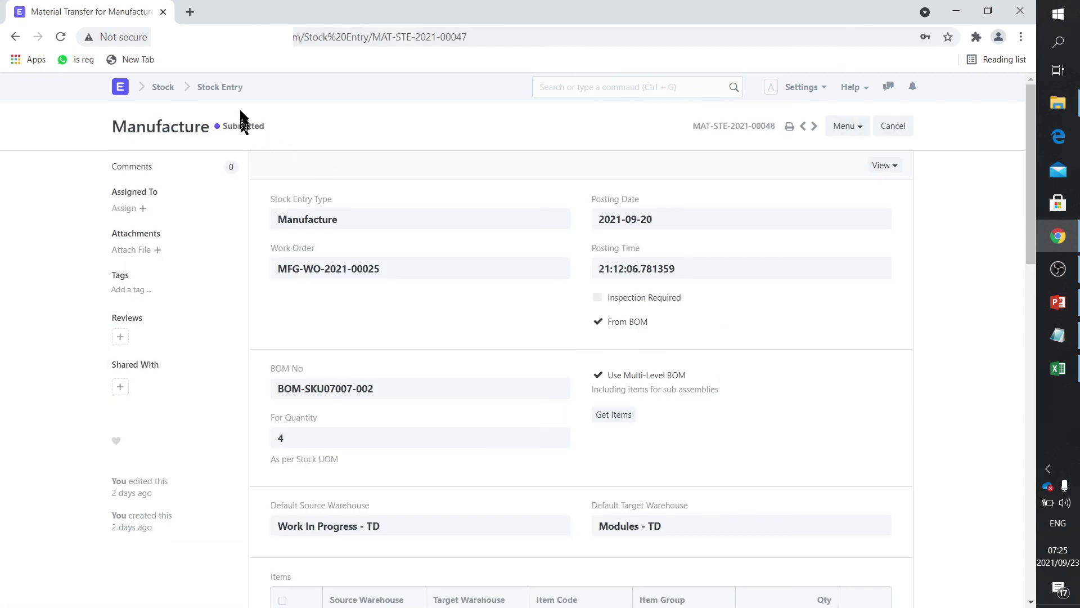
left_click(232, 89)
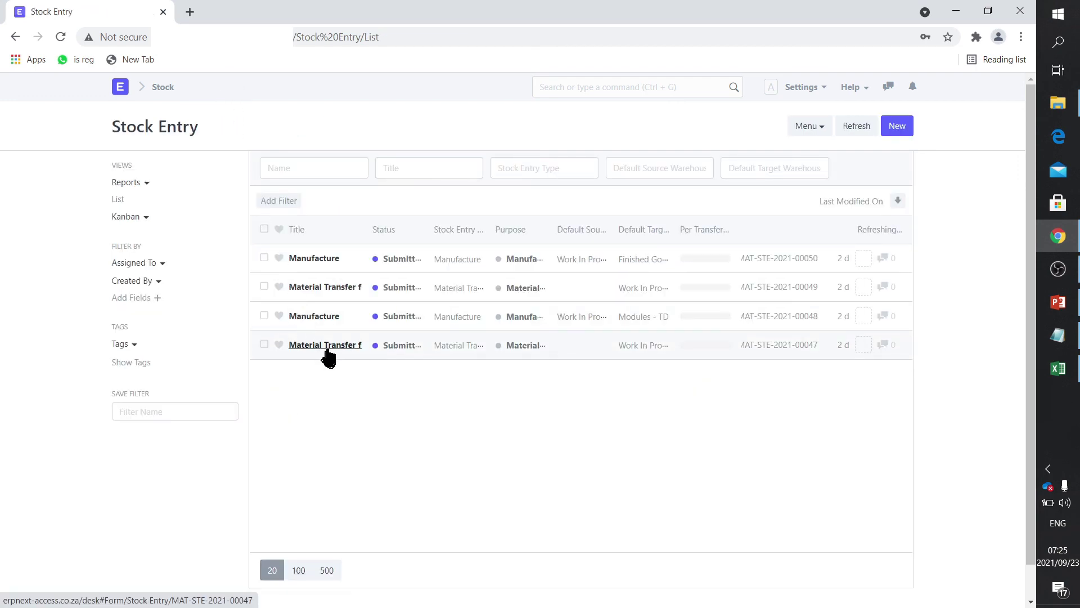
left_click(327, 346)
scroll(550, 406, "down", 6)
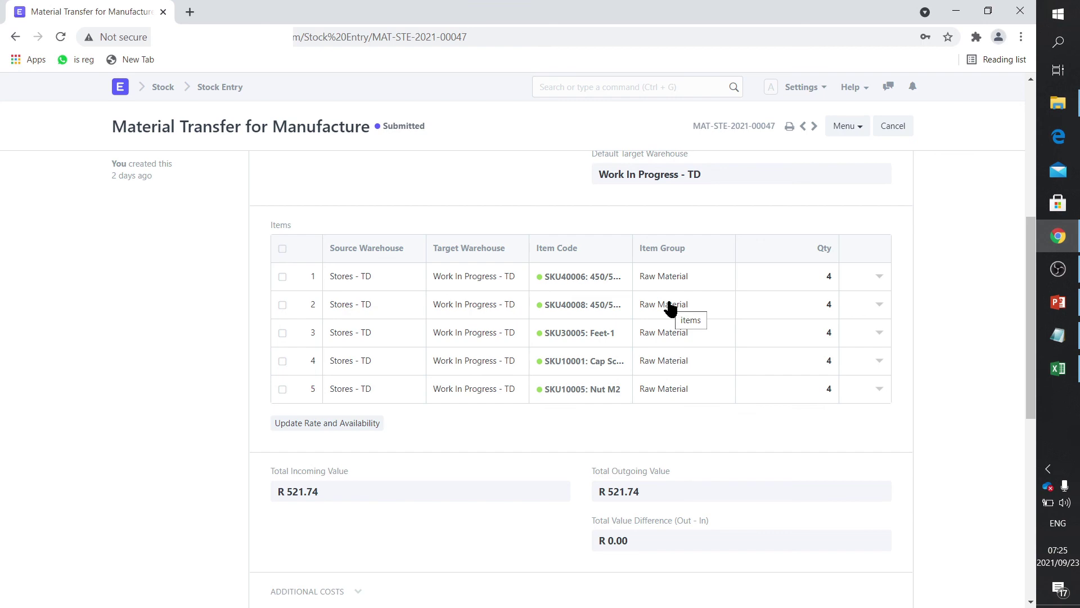
Open Stock Settings from the Stock module and check the available Default Valuation Method options without changing the setting
left_click(157, 90)
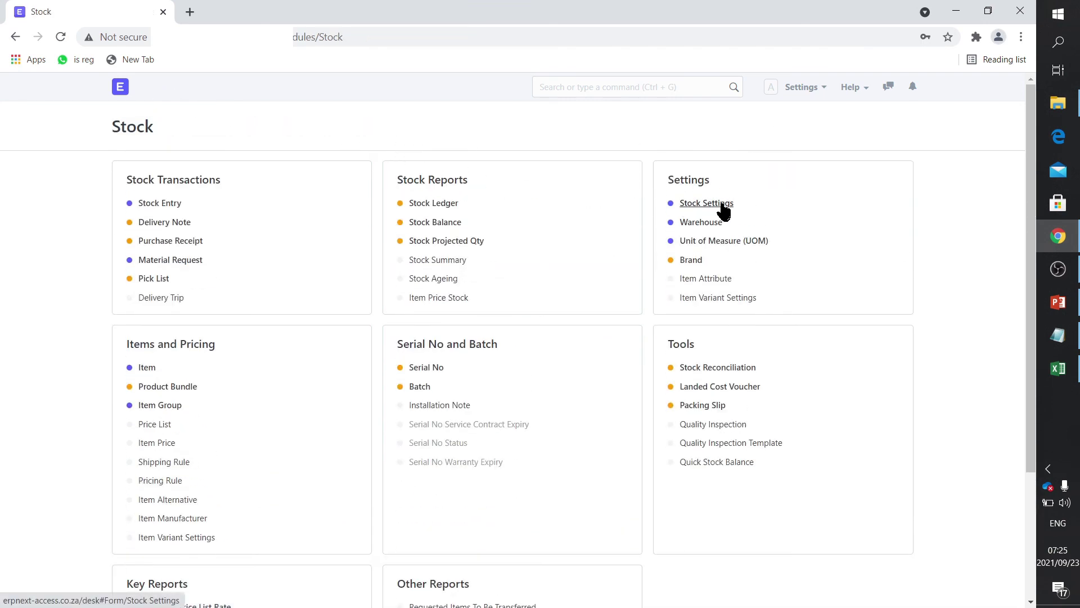
left_click(723, 210)
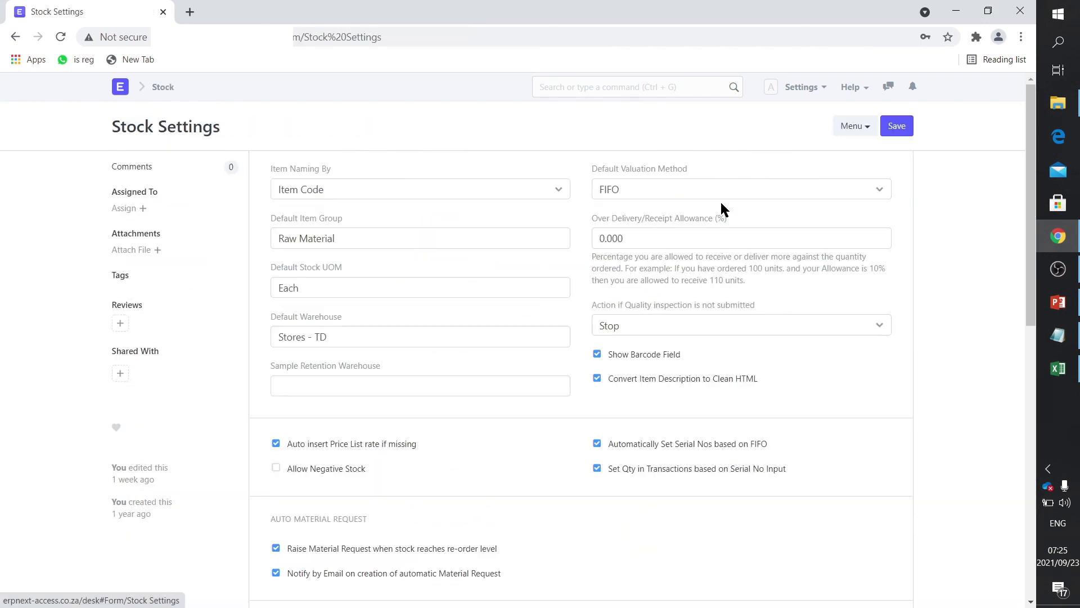
left_click(641, 189)
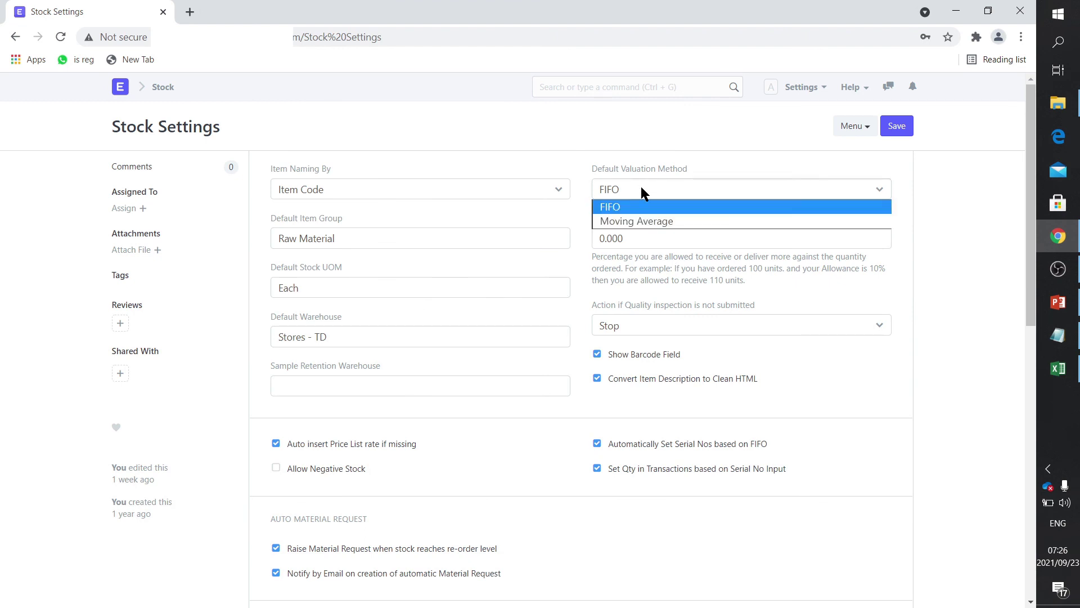
left_click(698, 144)
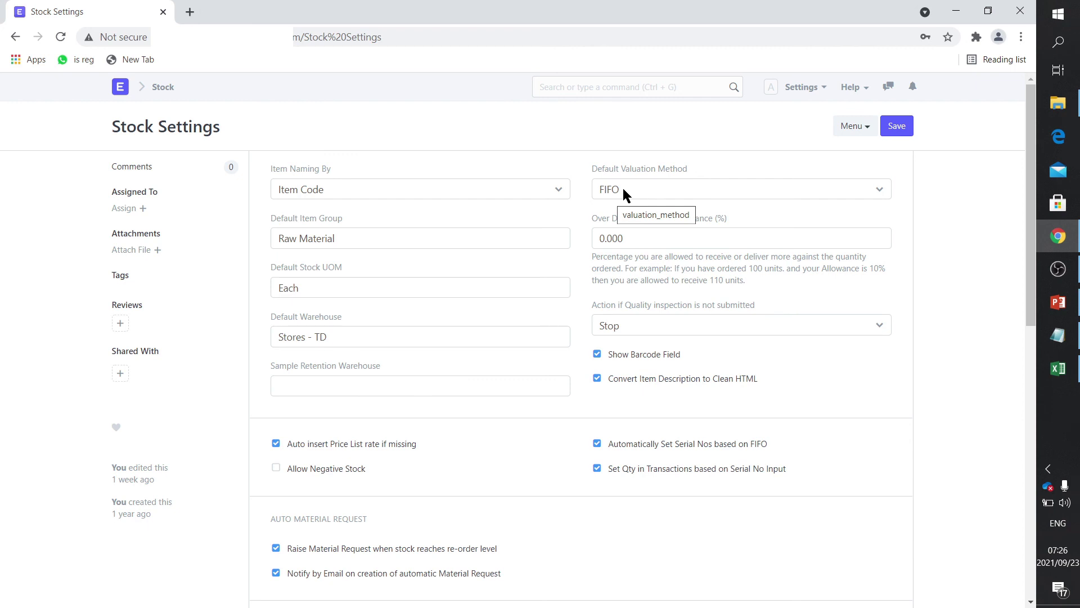
Search for "global" and open Global Defaults to check the company's currency and rounding settings
left_click(595, 86)
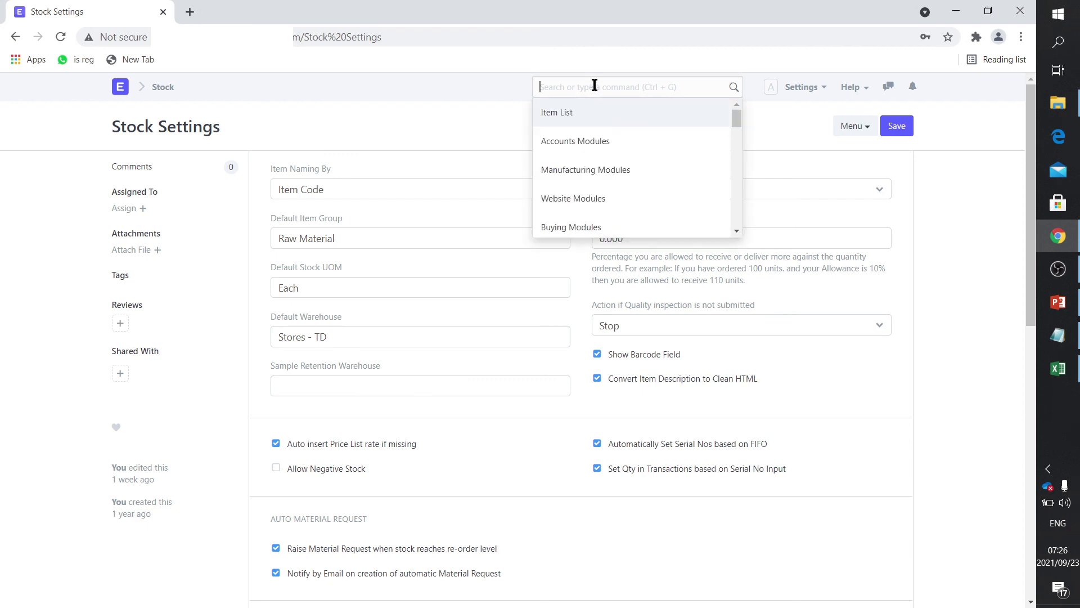
type("global")
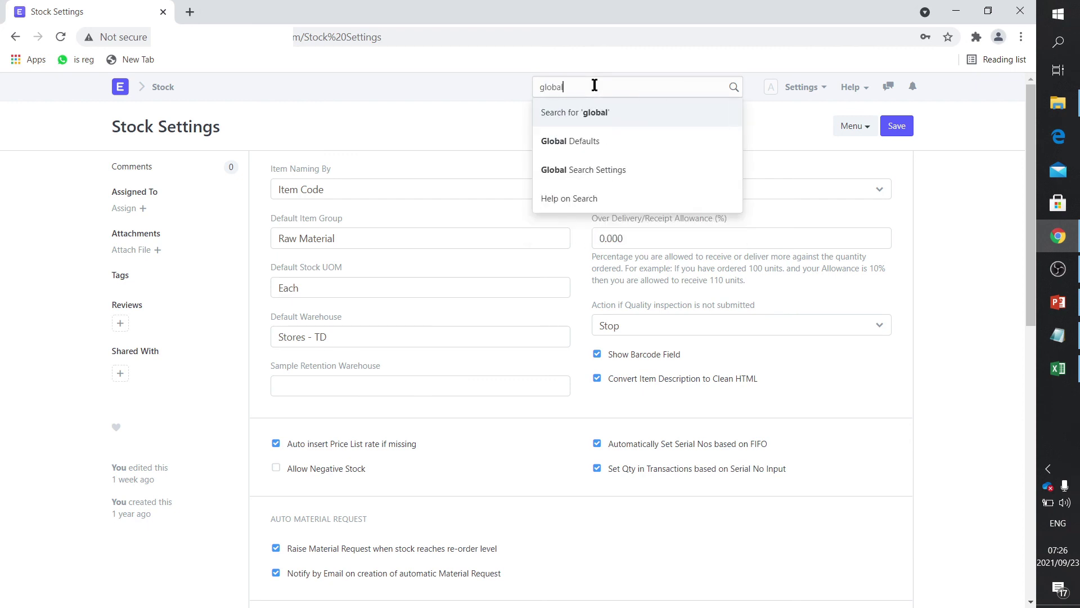
left_click(599, 140)
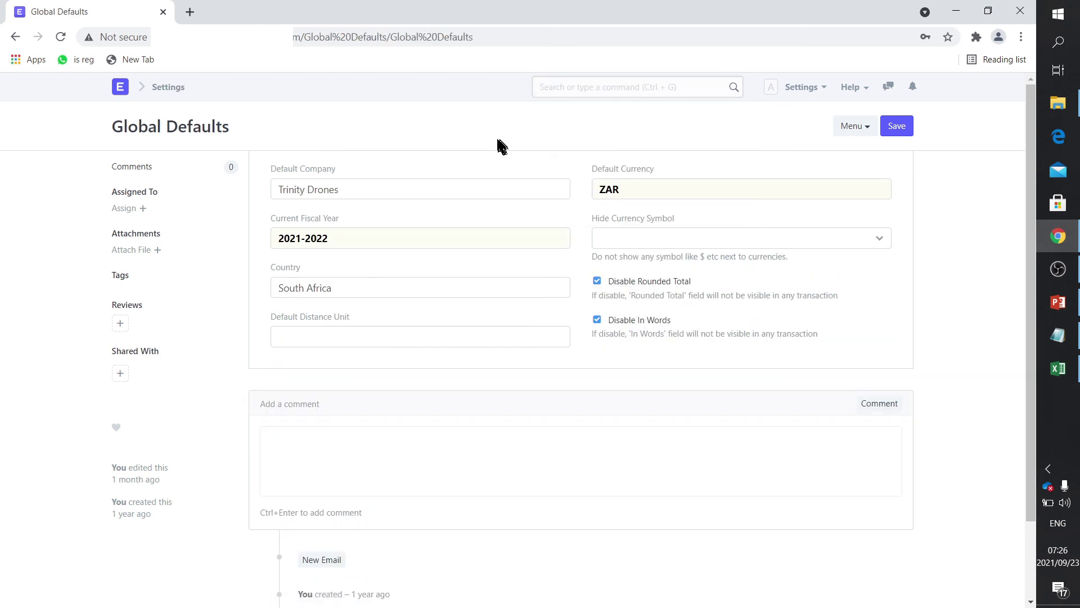
Open System Settings from the Settings module and examine the number format, float precision and currency precision
left_click(121, 89)
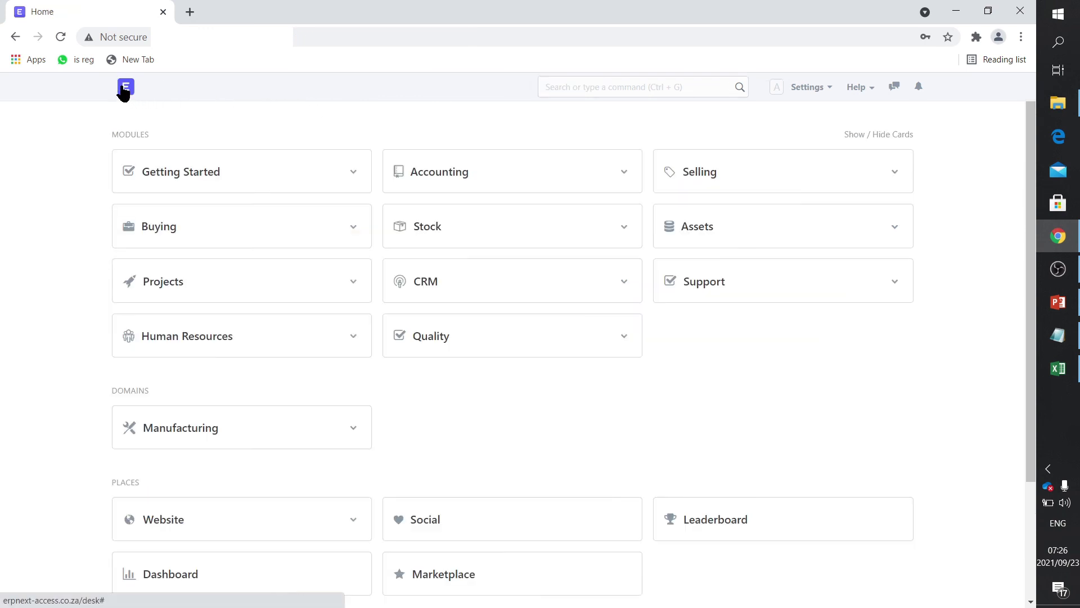
scroll(444, 541, "down", 3)
left_click(456, 516)
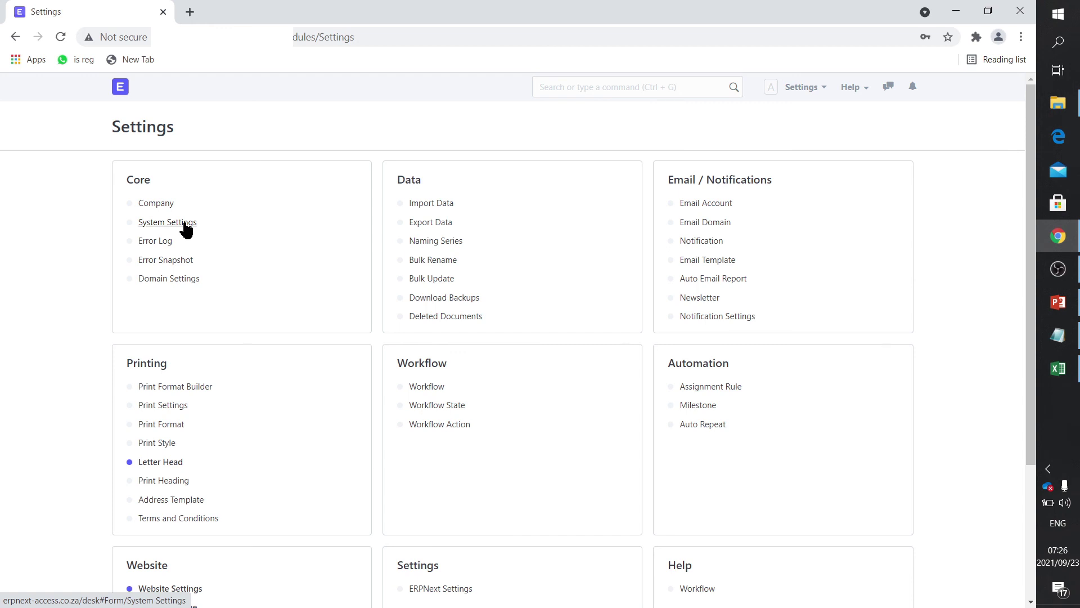
left_click(186, 228)
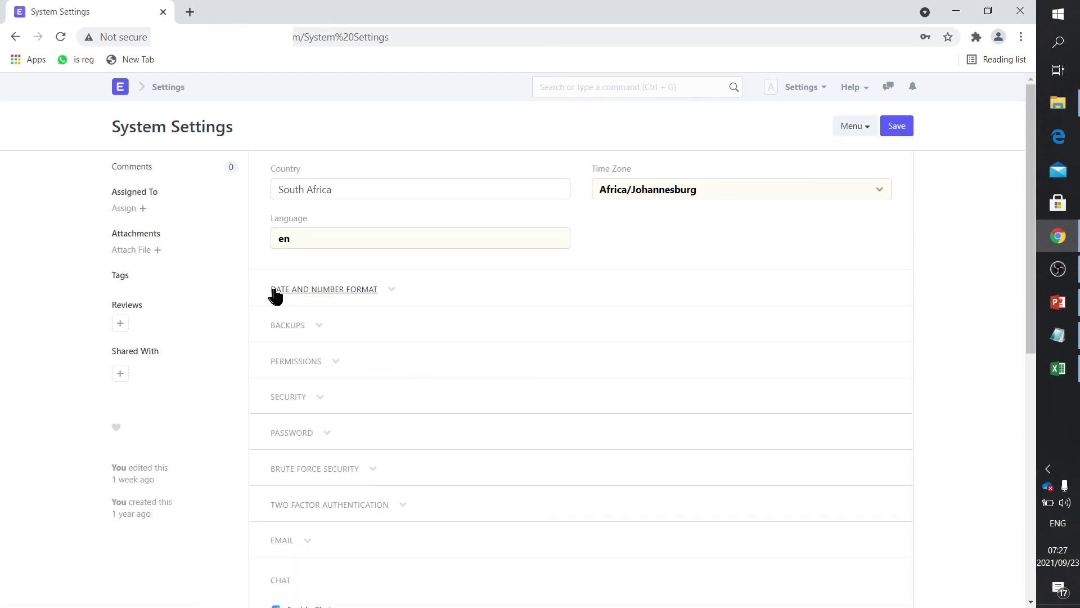
left_click(392, 296)
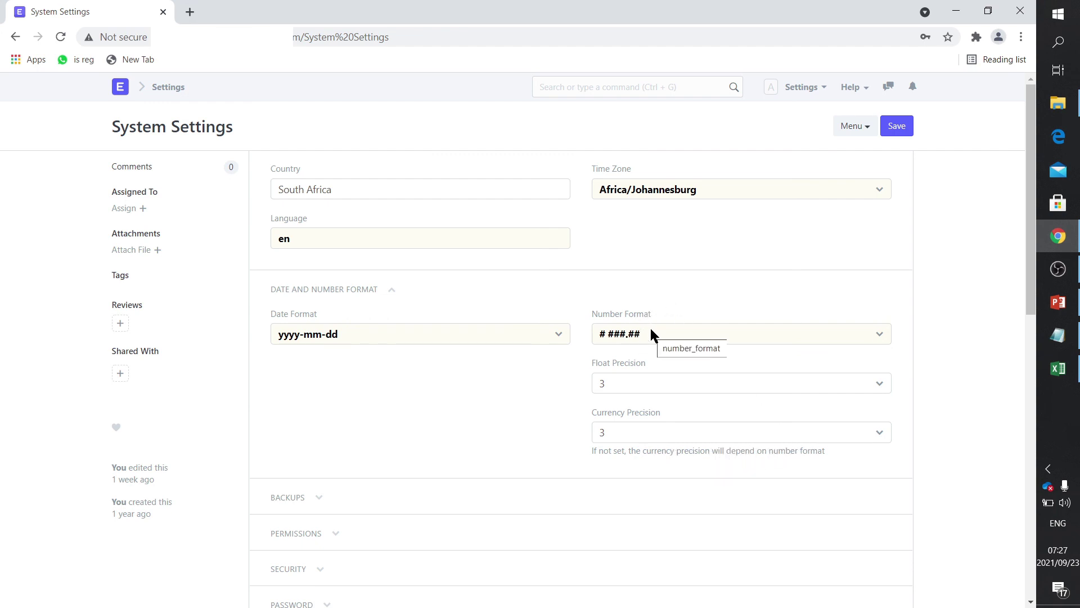
Open Accounting's Profit and Loss Statement for 2021-2022 and review the full income and expense amounts
left_click(122, 88)
scroll(504, 141, "up", 3)
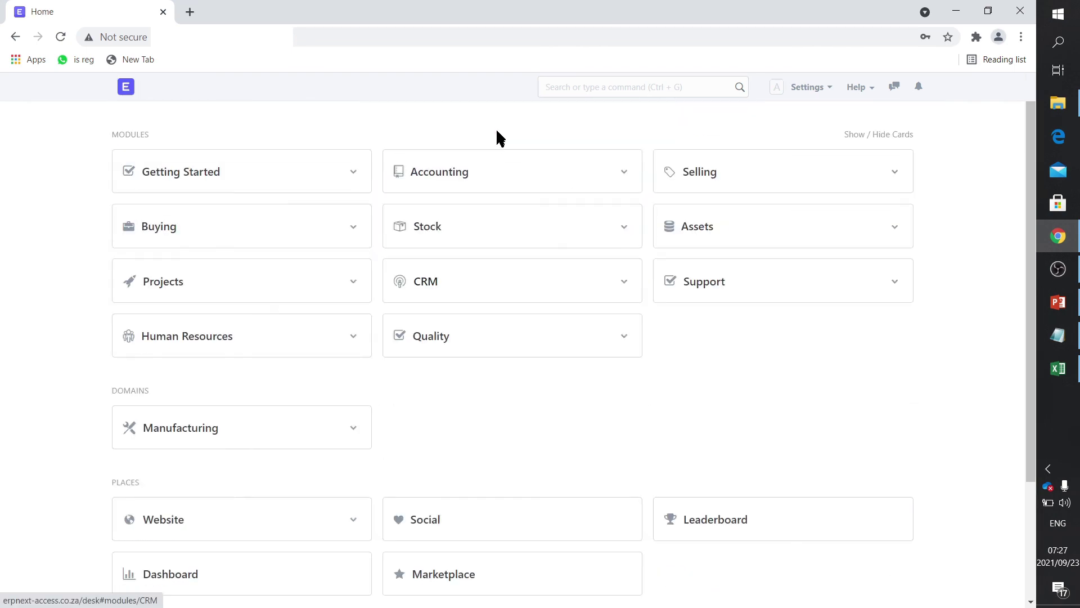
left_click(454, 174)
scroll(512, 323, "down", 6)
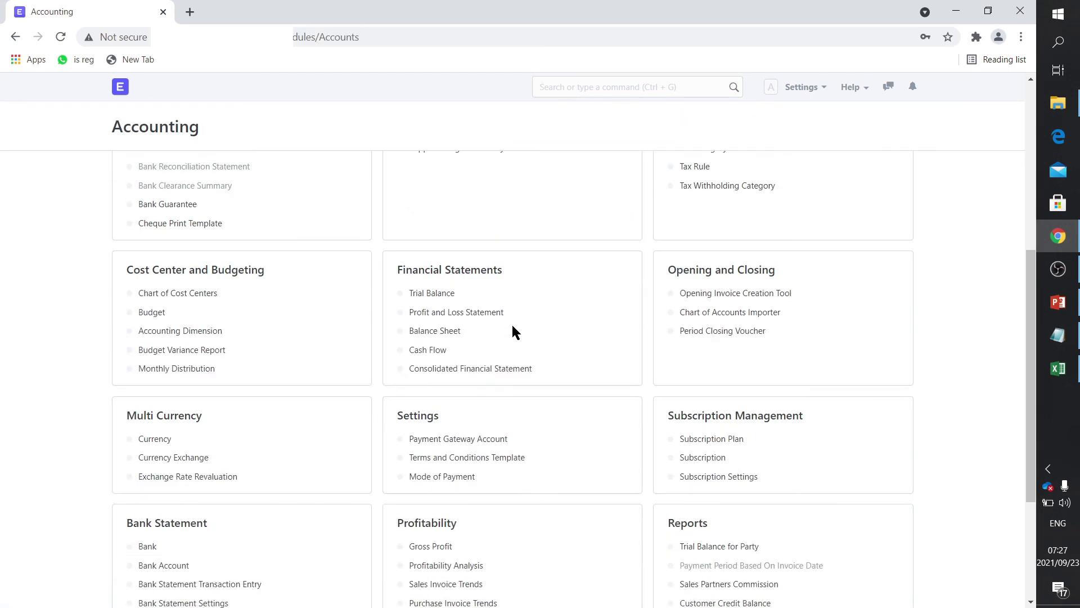
scroll(512, 323, "down", 3)
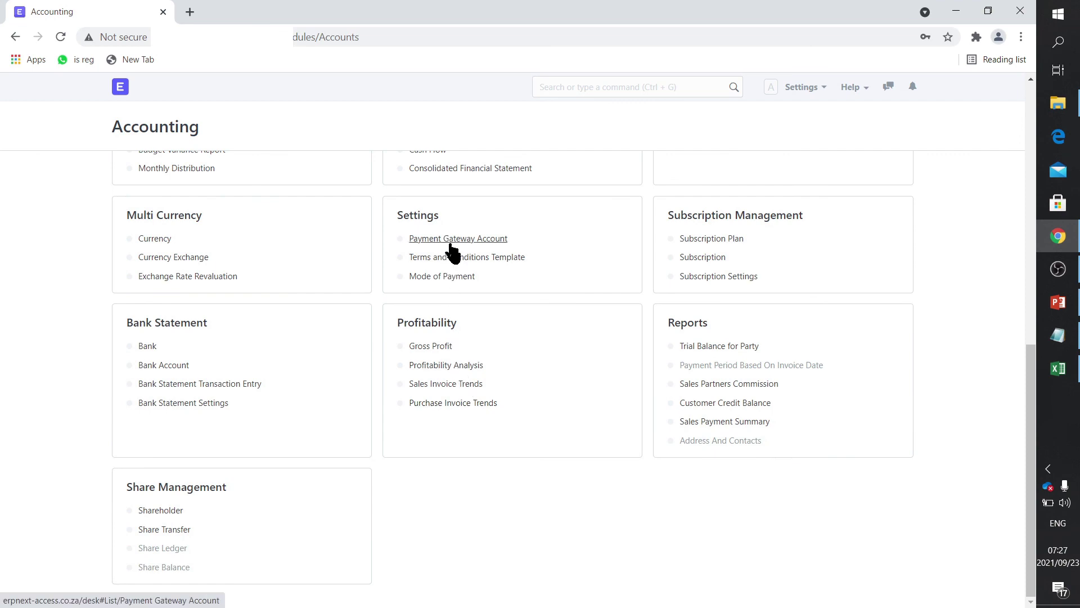
scroll(452, 253, "up", 1)
left_click(444, 184)
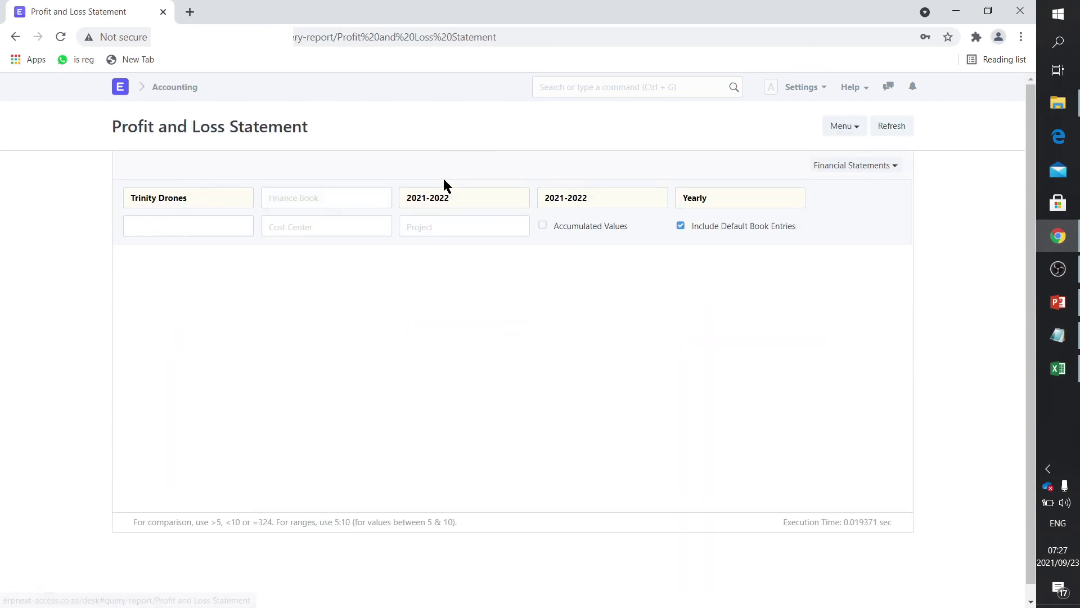
scroll(570, 476, "down", 5)
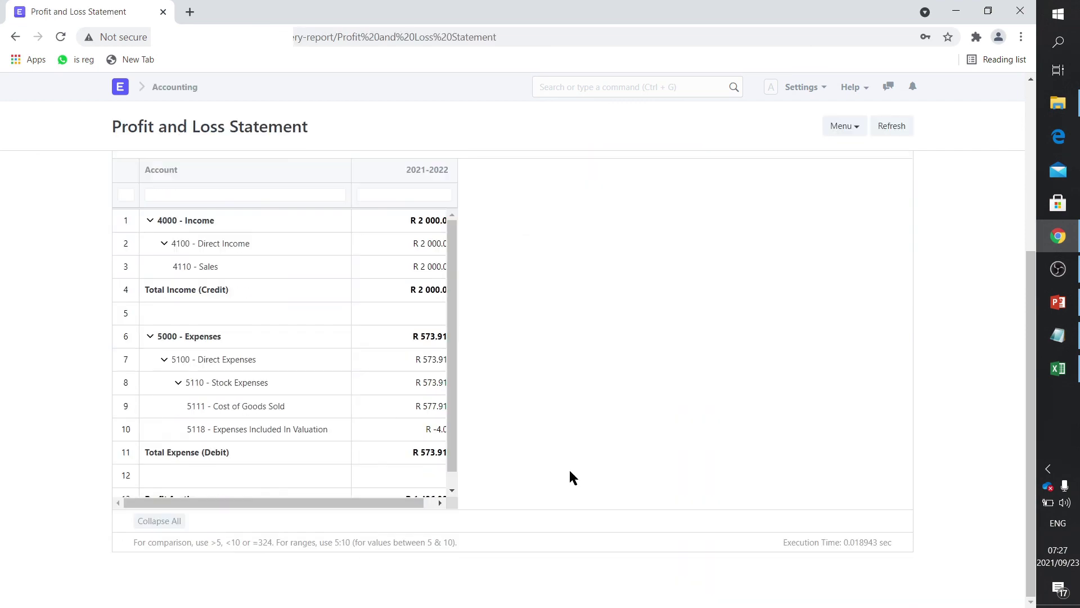
left_click_drag(412, 503, 446, 505)
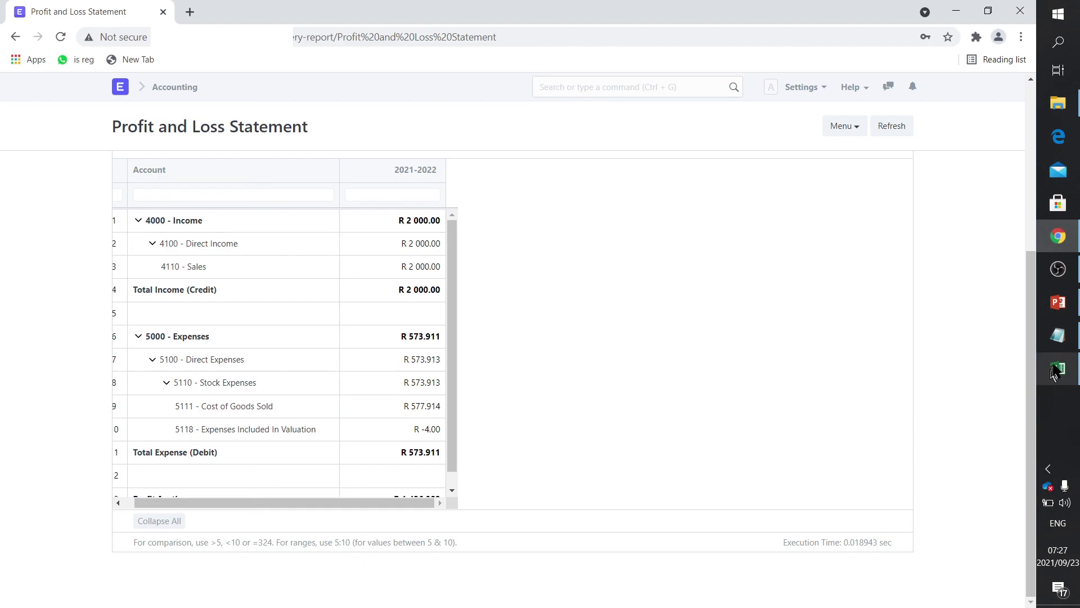
Switch to the Excel stock ledger and check it against the 5119 Stock Adj account in the PowerPoint slide, ending back in Excel
left_click(1058, 369)
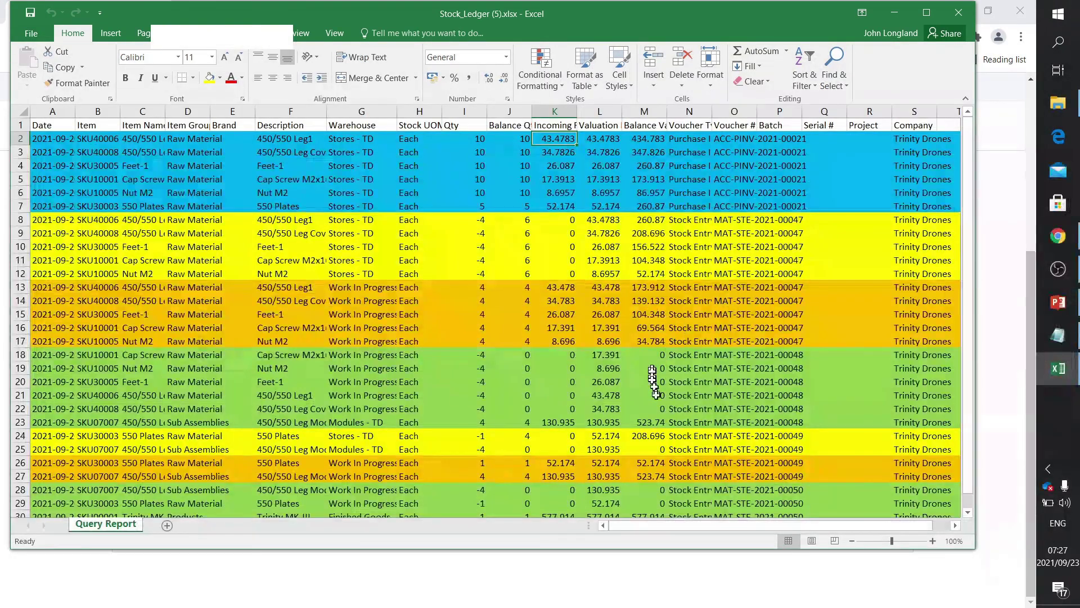
left_click(1057, 304)
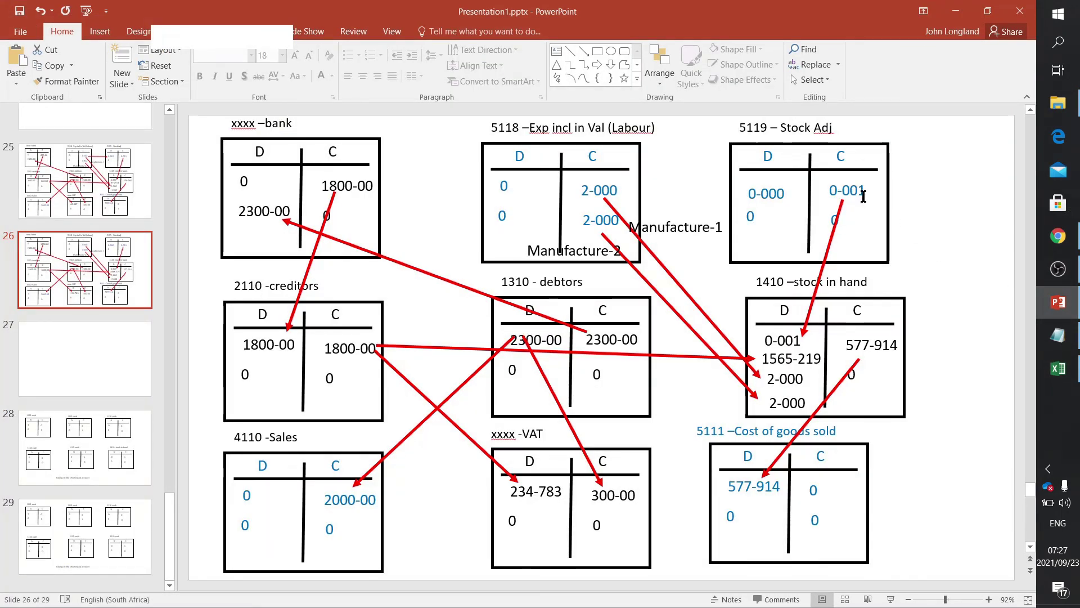
left_click(947, 12)
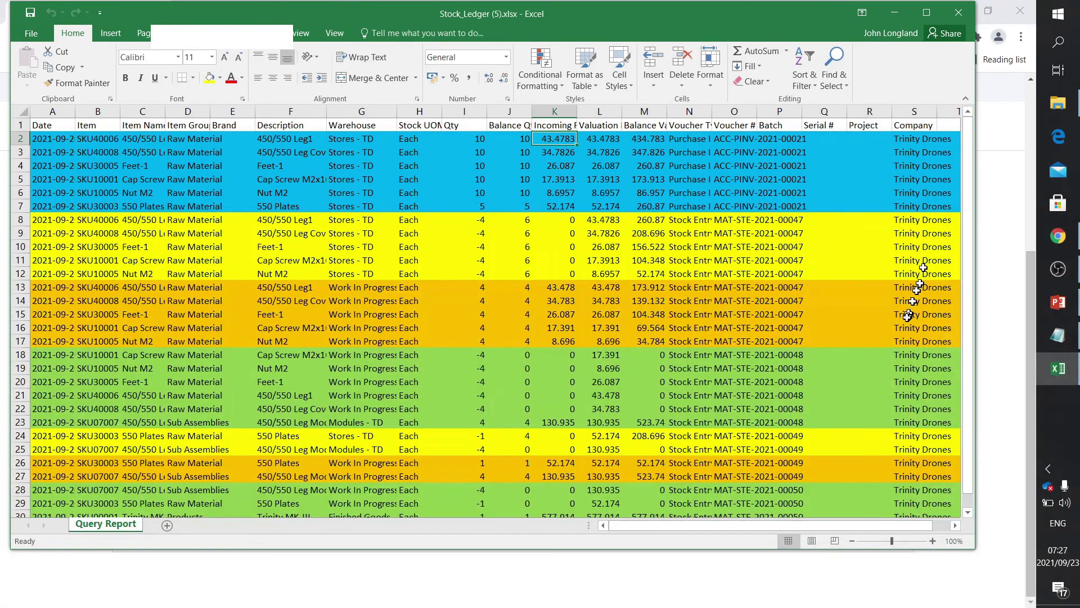